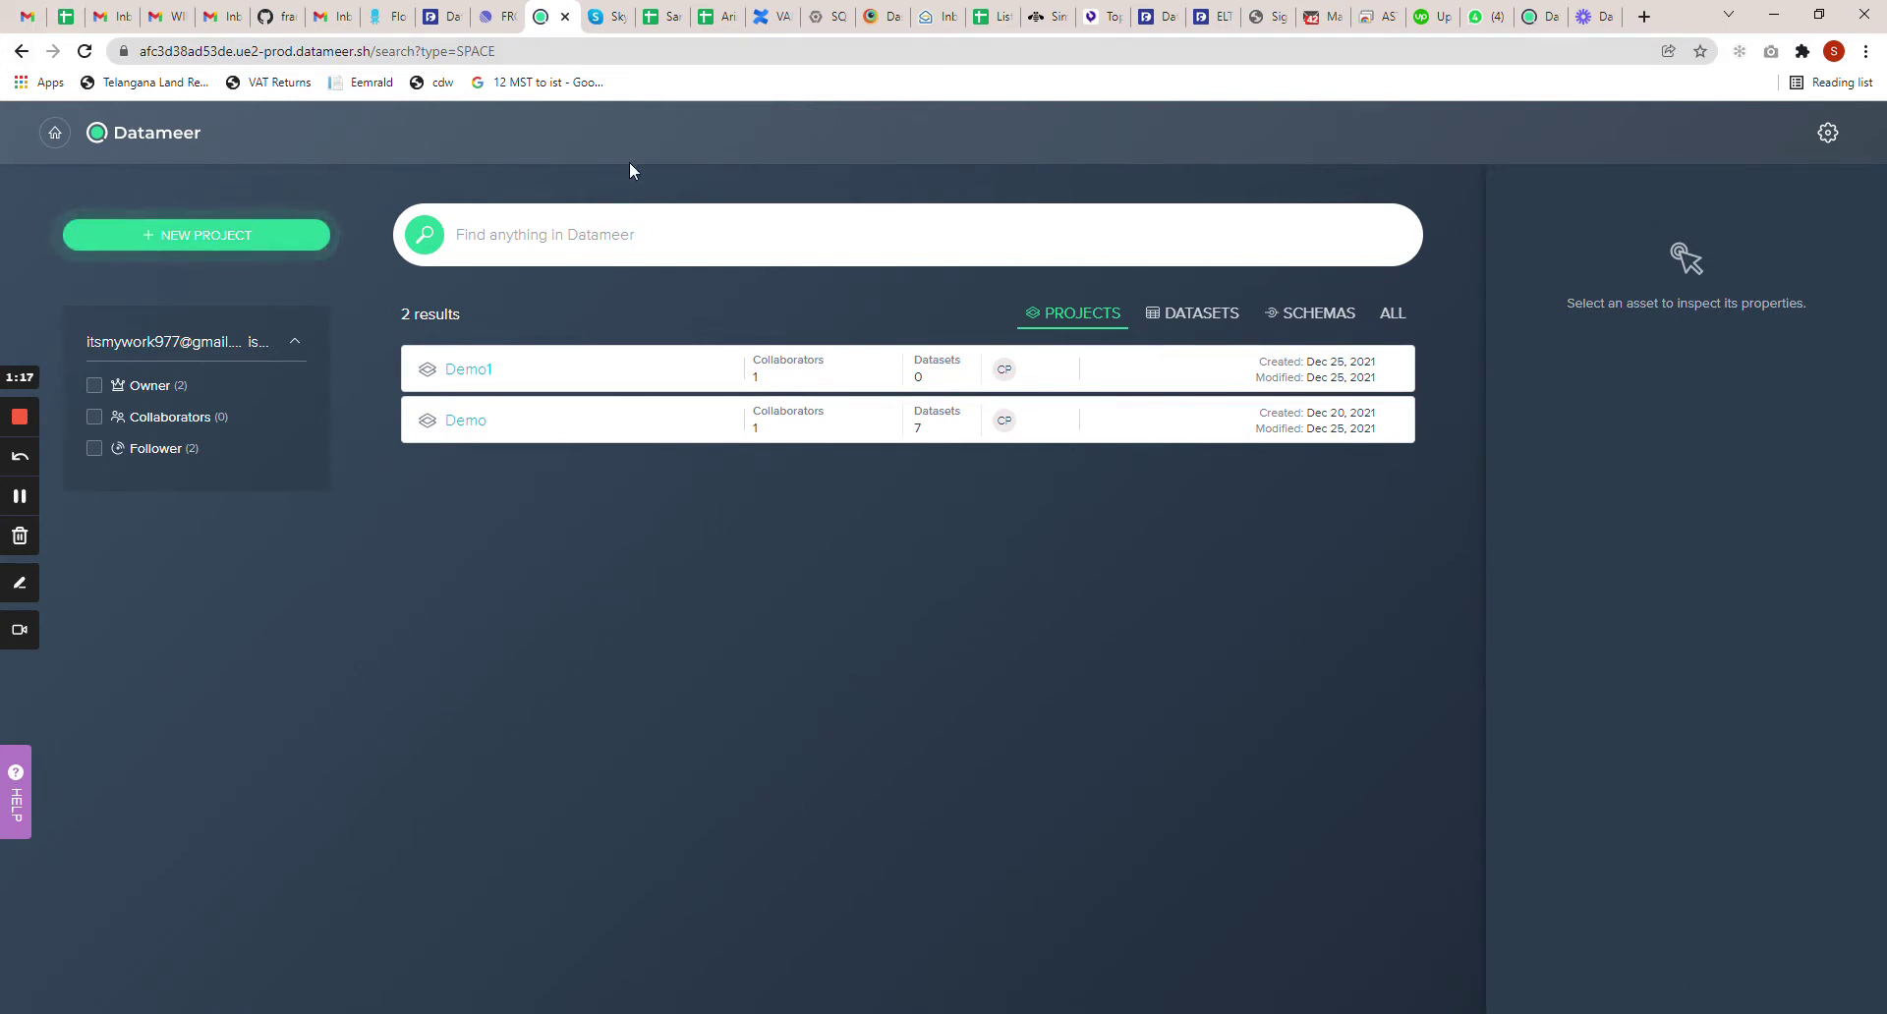
# Create a new project named "Demo Test"
pyautogui.click(192, 241)
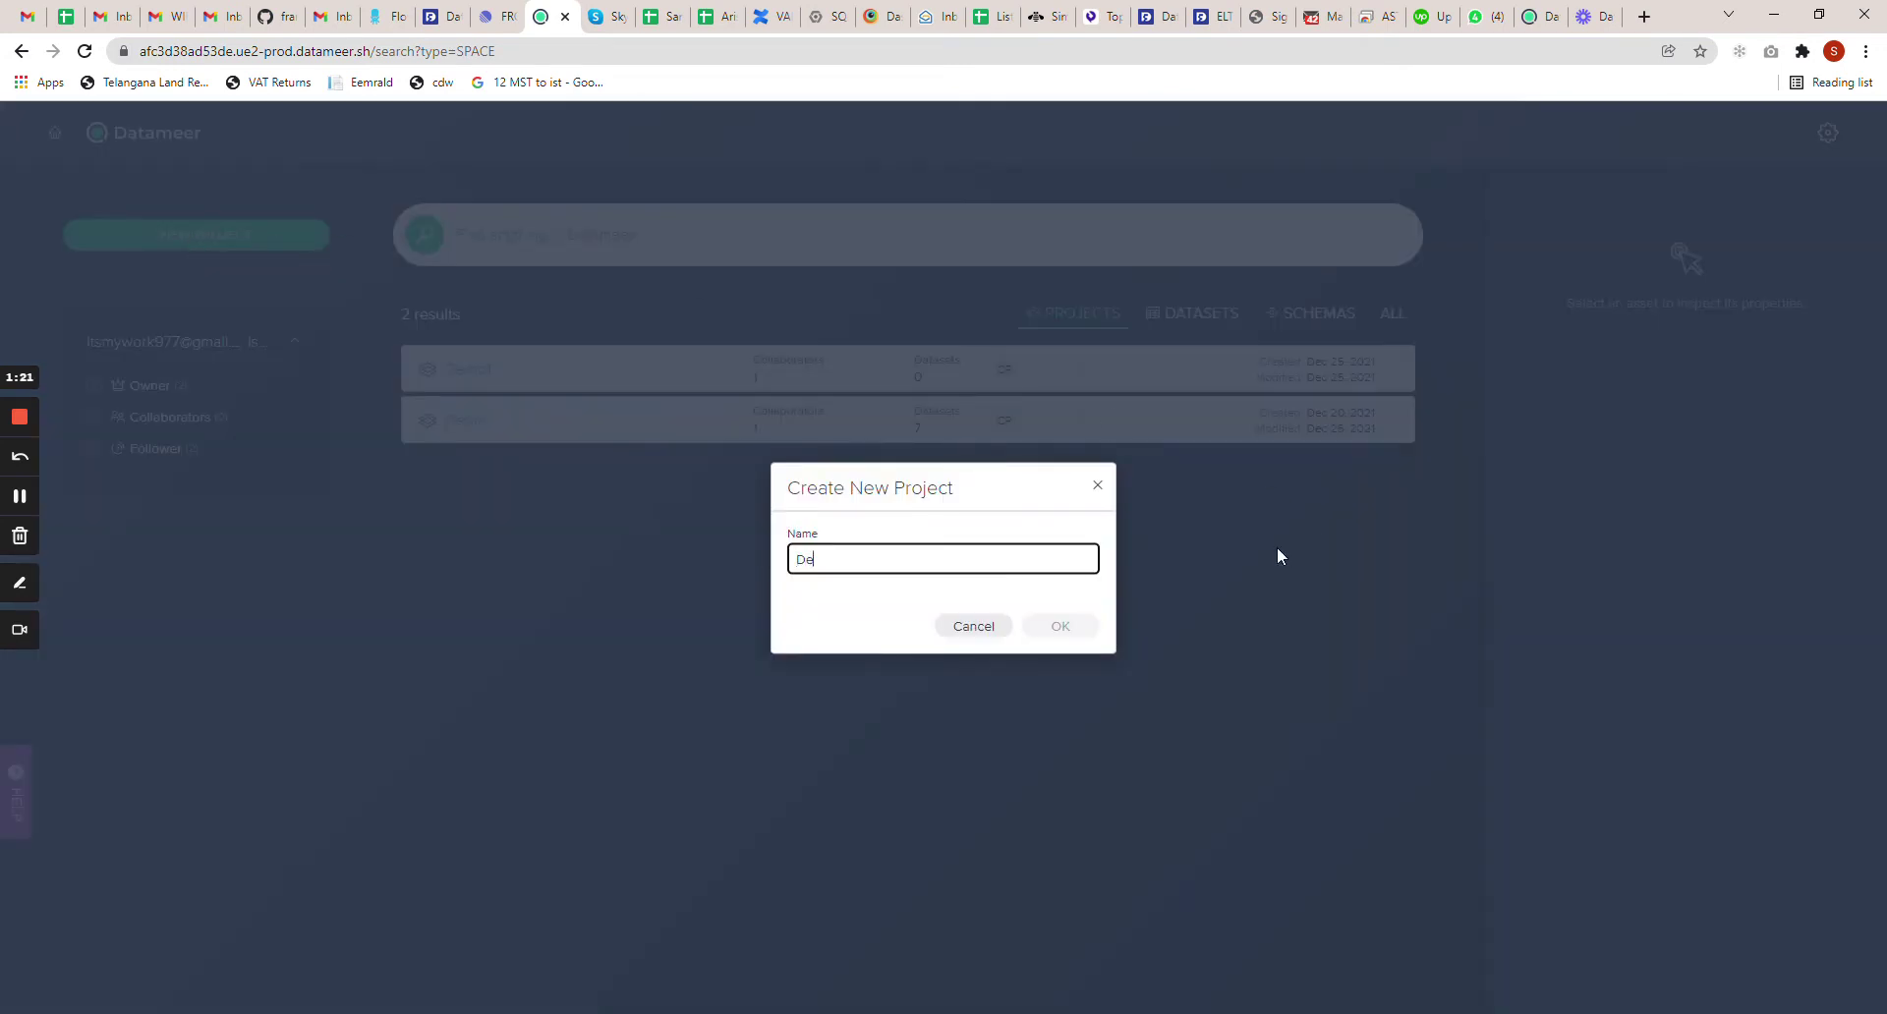
pyautogui.write('Demo Test')
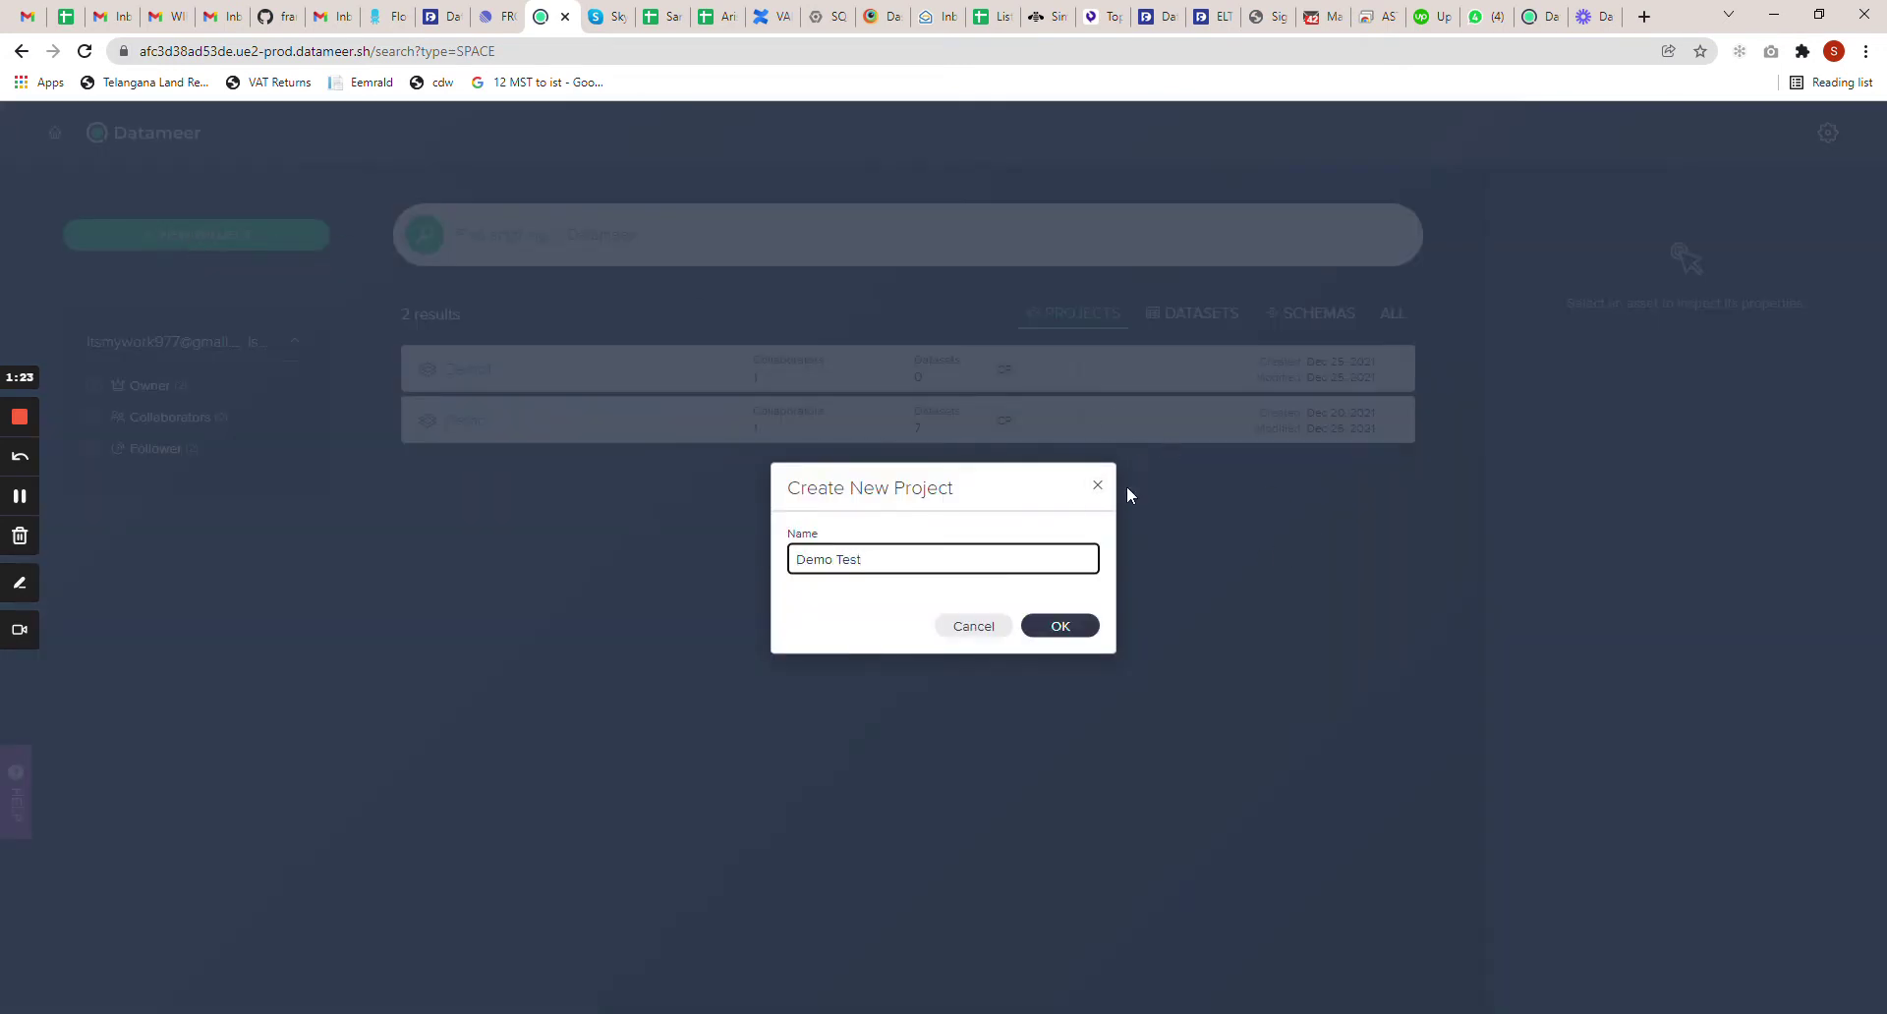
pyautogui.click(1049, 640)
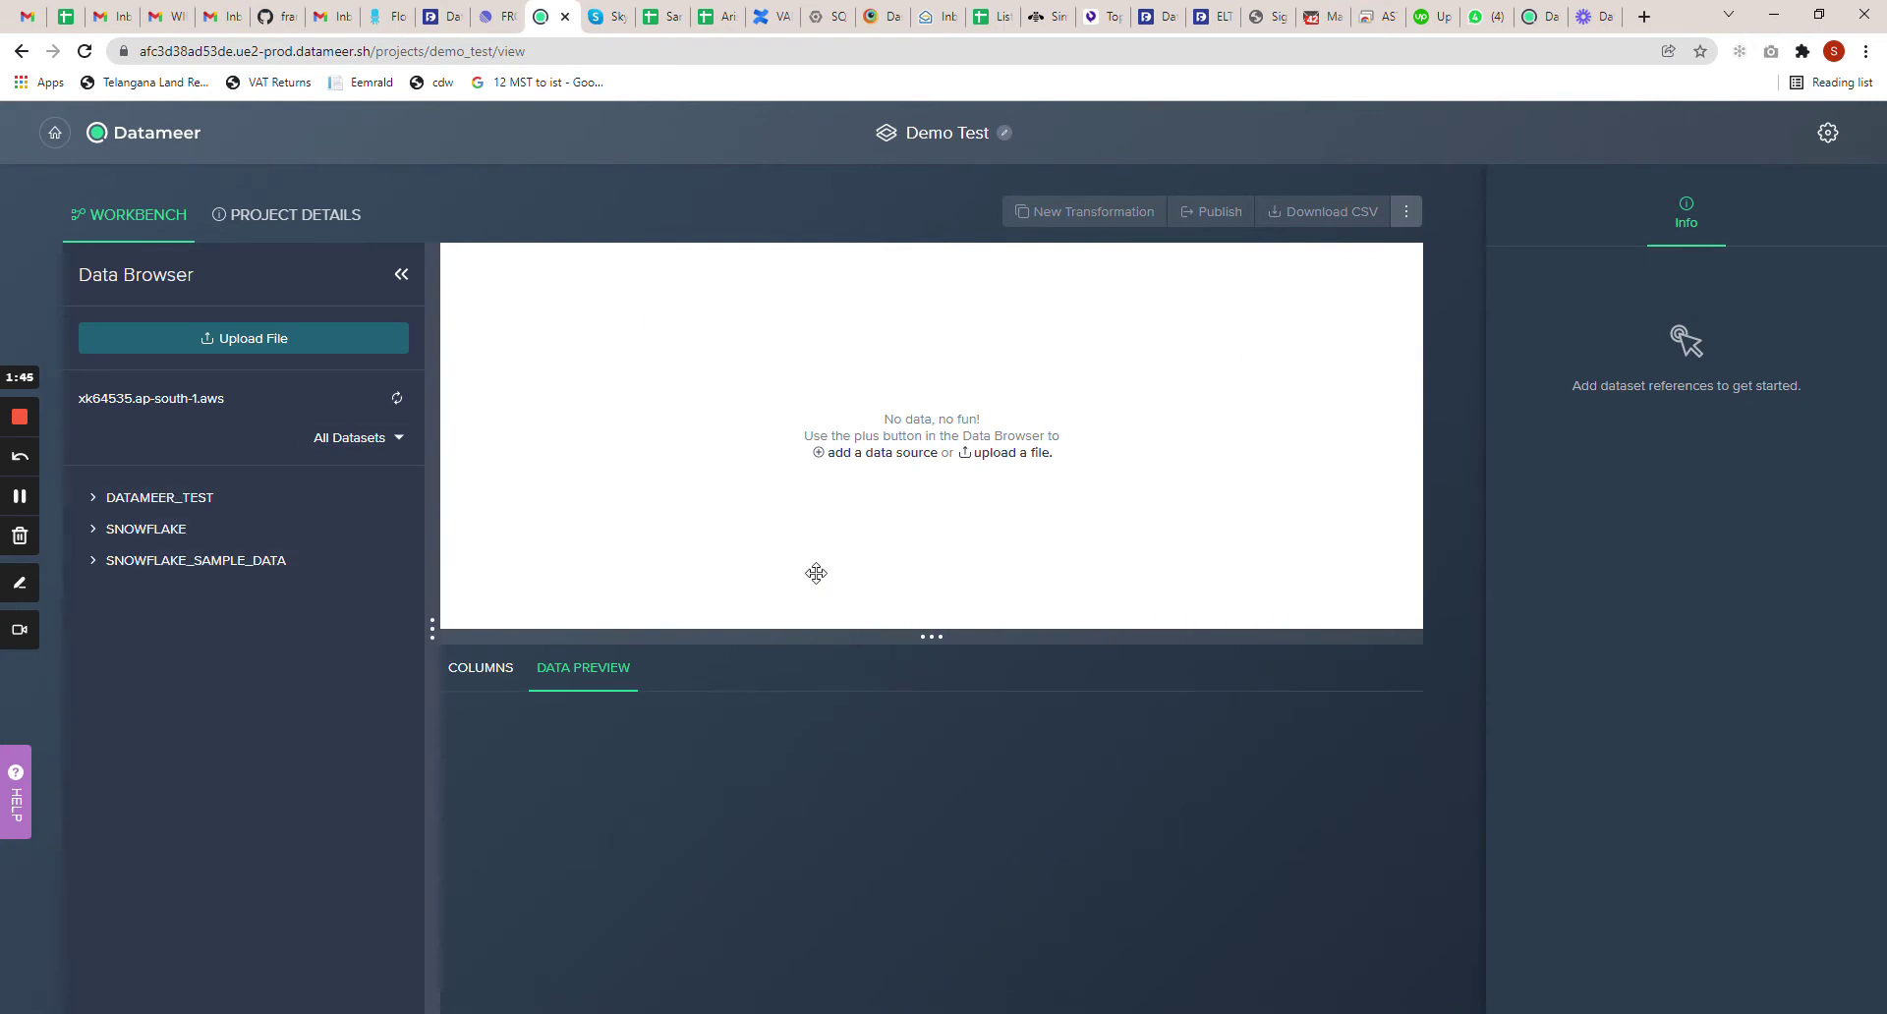
# Add the CUSTOMER table from the TPCH_SF1 schema of SNOWFLAKE_SAMPLE_DATA to the project canvas
pyautogui.click(95, 561)
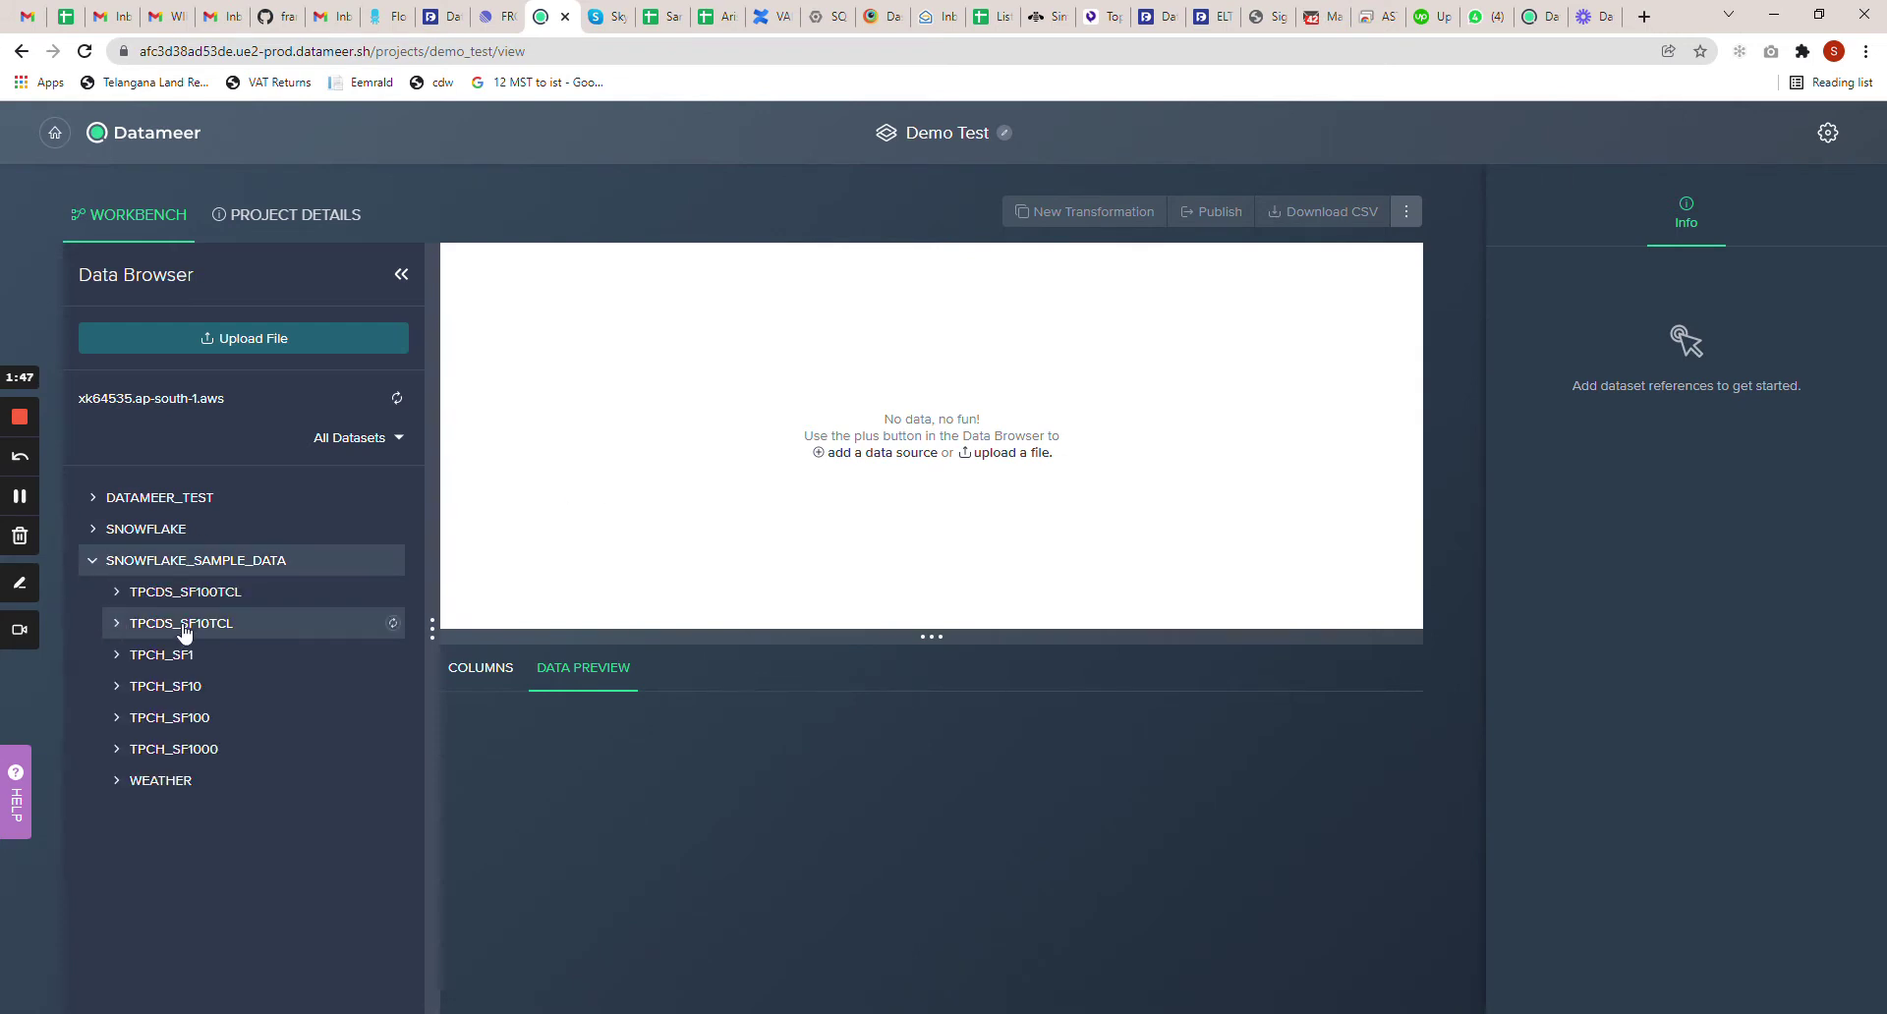
pyautogui.click(126, 655)
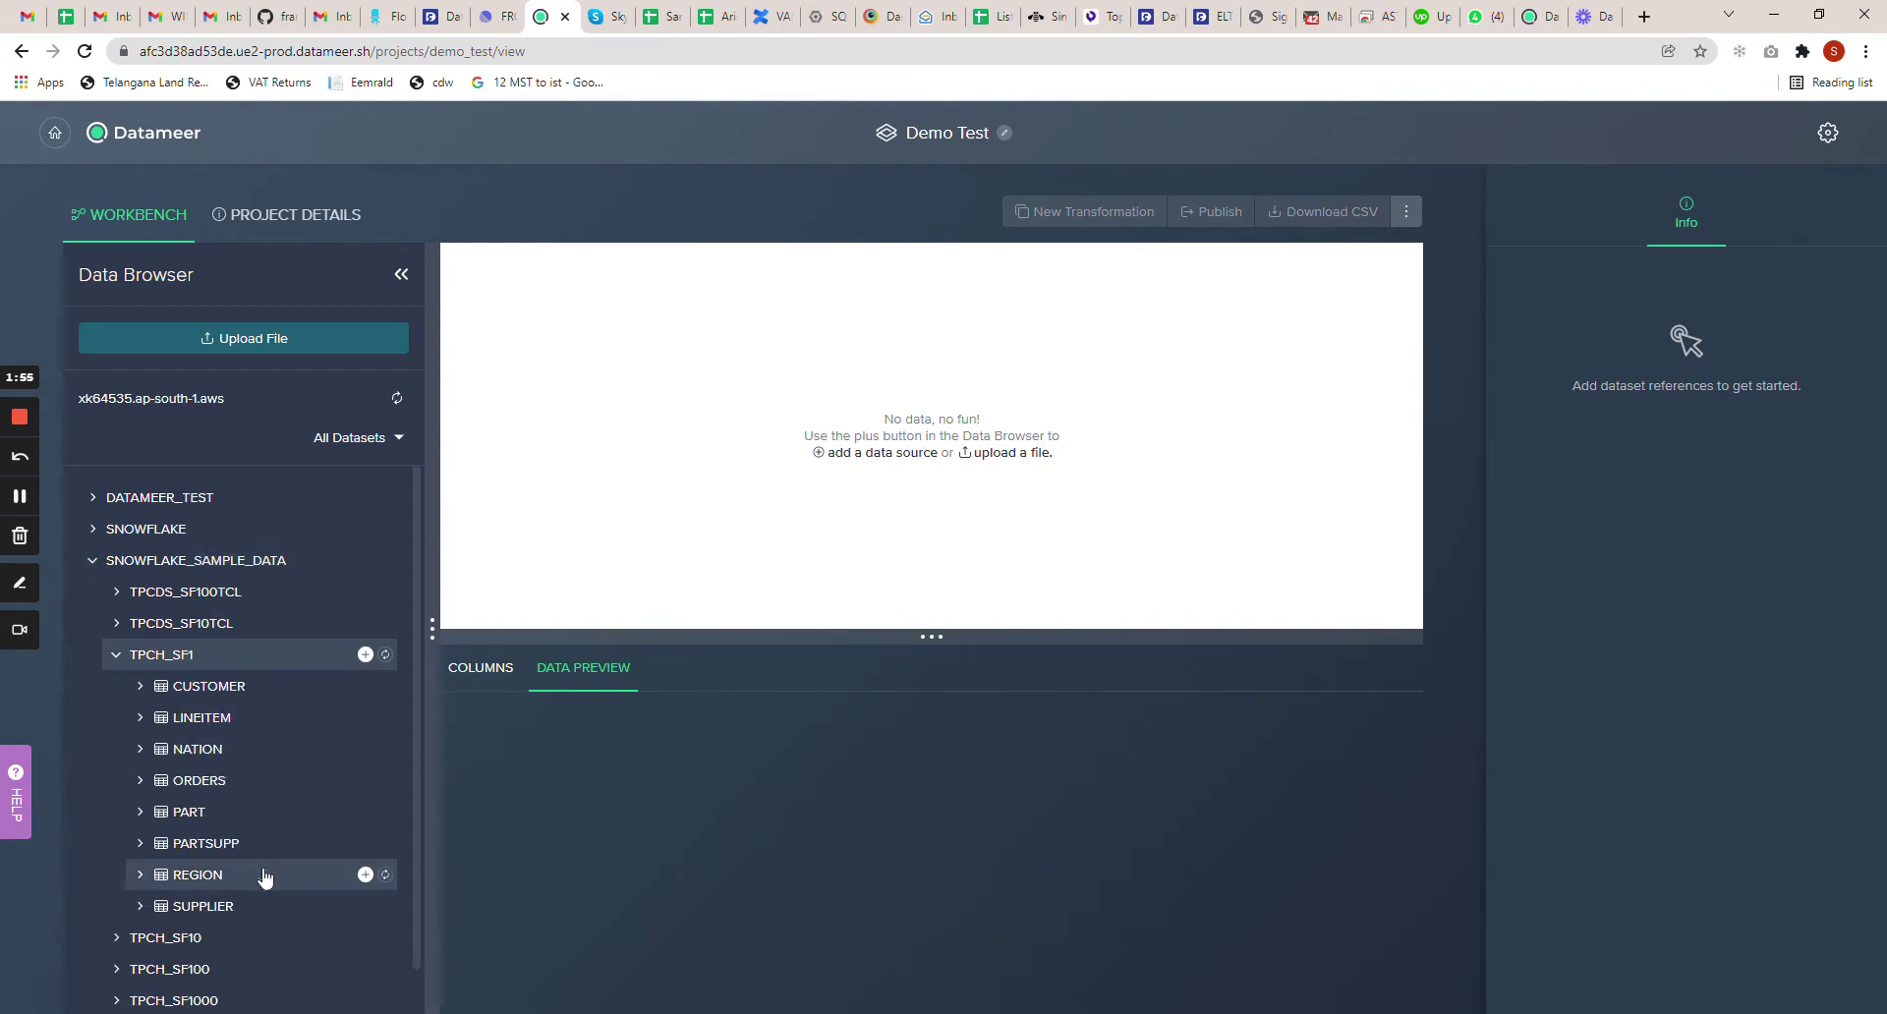
pyautogui.scroll(-1, 263, 878)
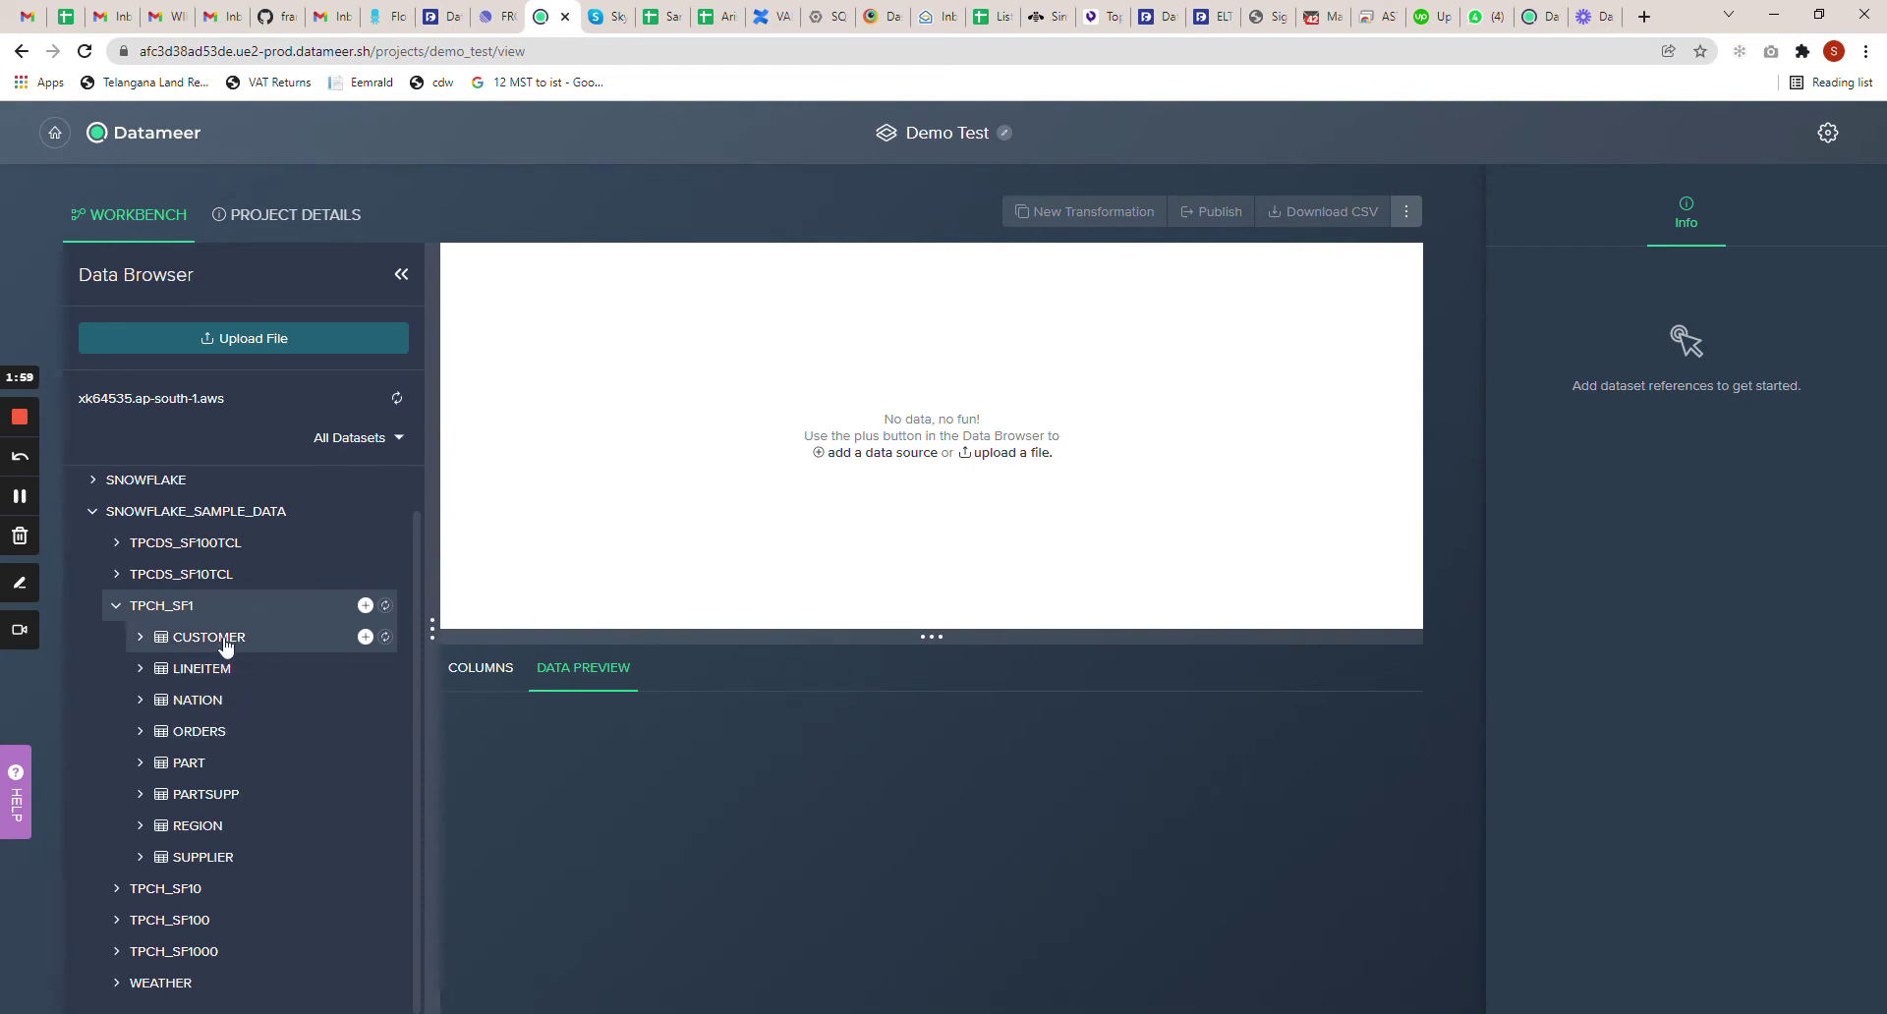
pyautogui.moveTo(225, 645); pyautogui.dragTo(477, 566)
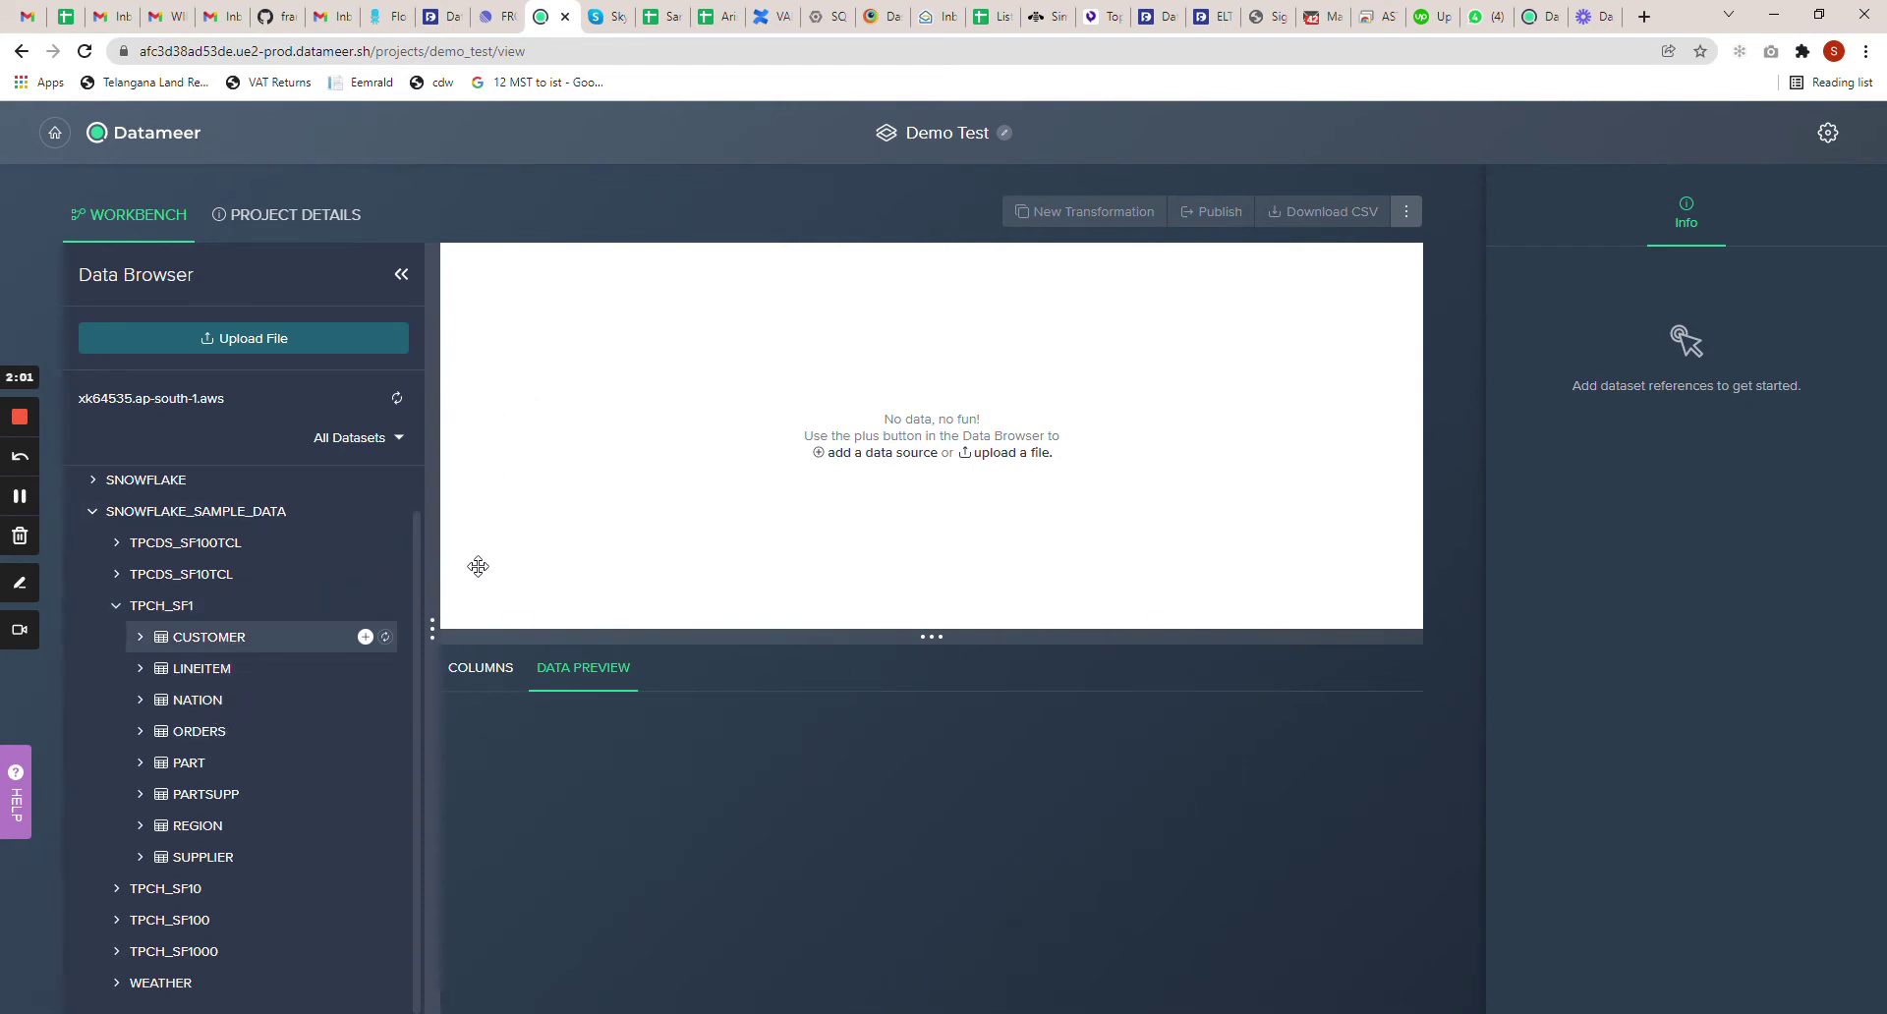
pyautogui.click(365, 636)
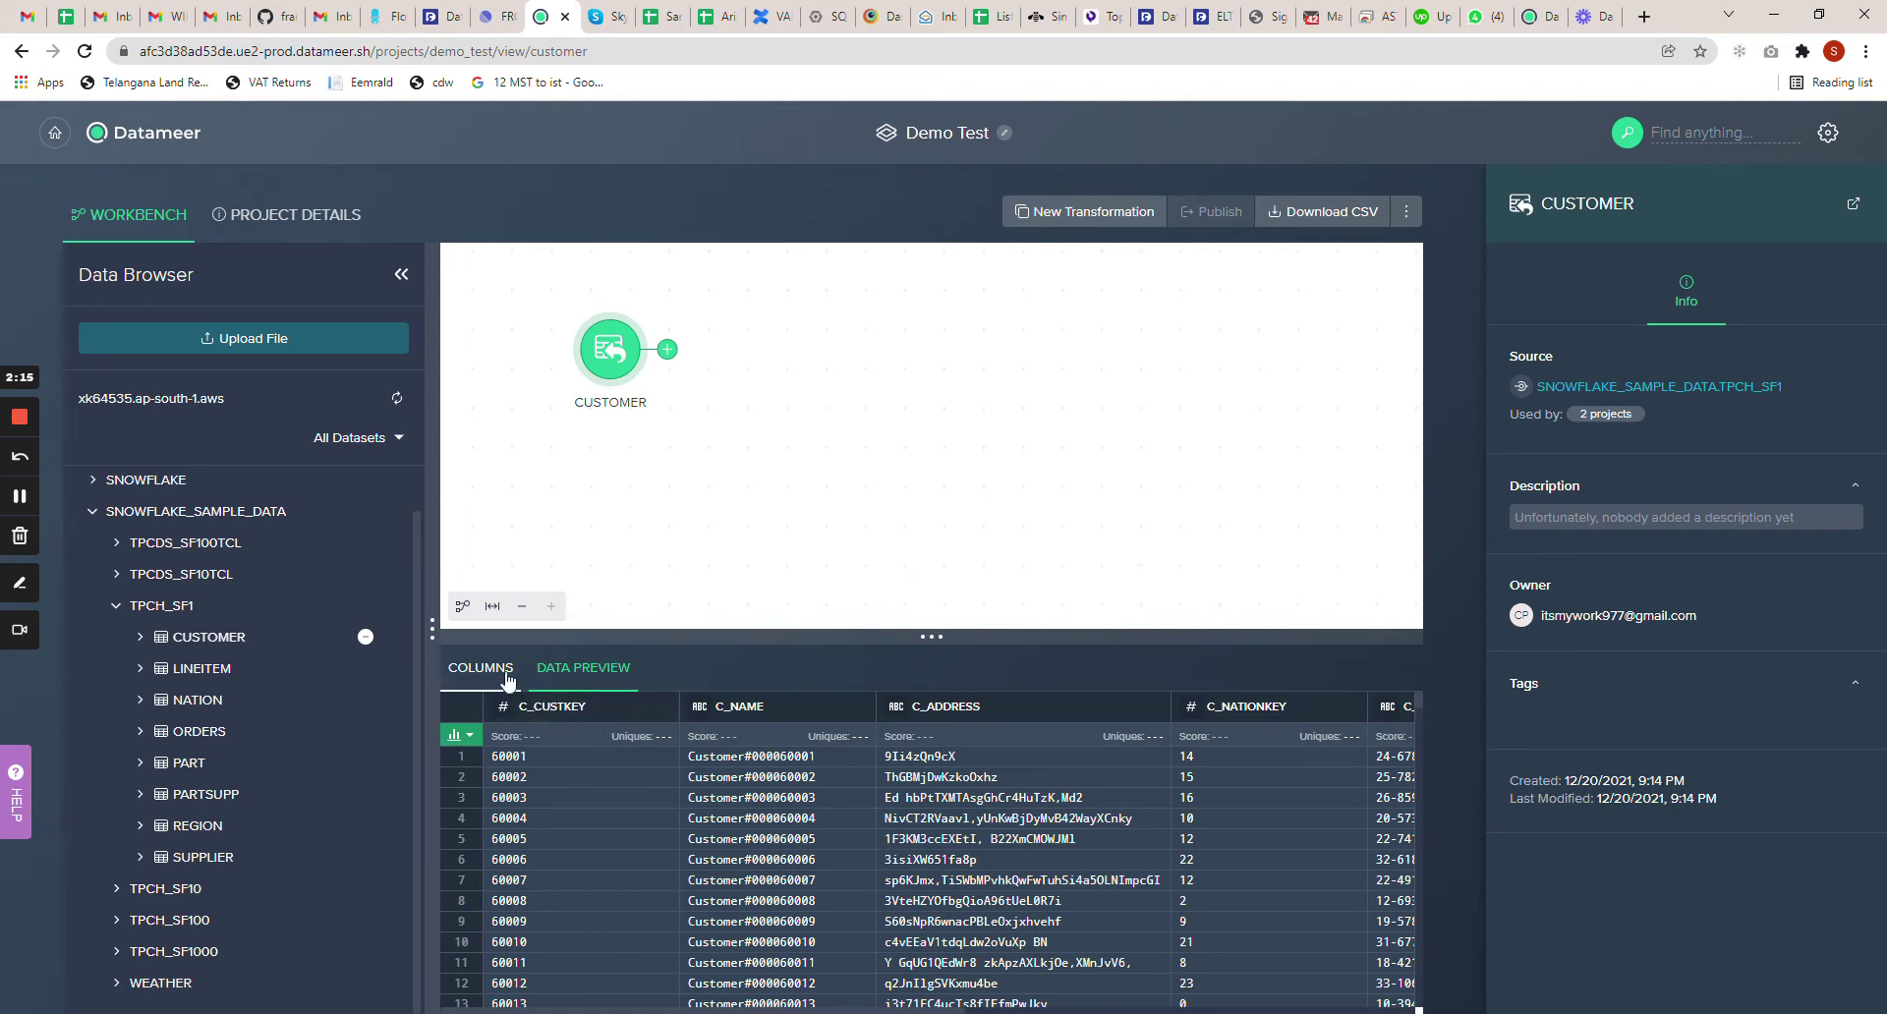
# Examine the CUSTOMER table's columns and data types, and check which projects use it
pyautogui.click(482, 668)
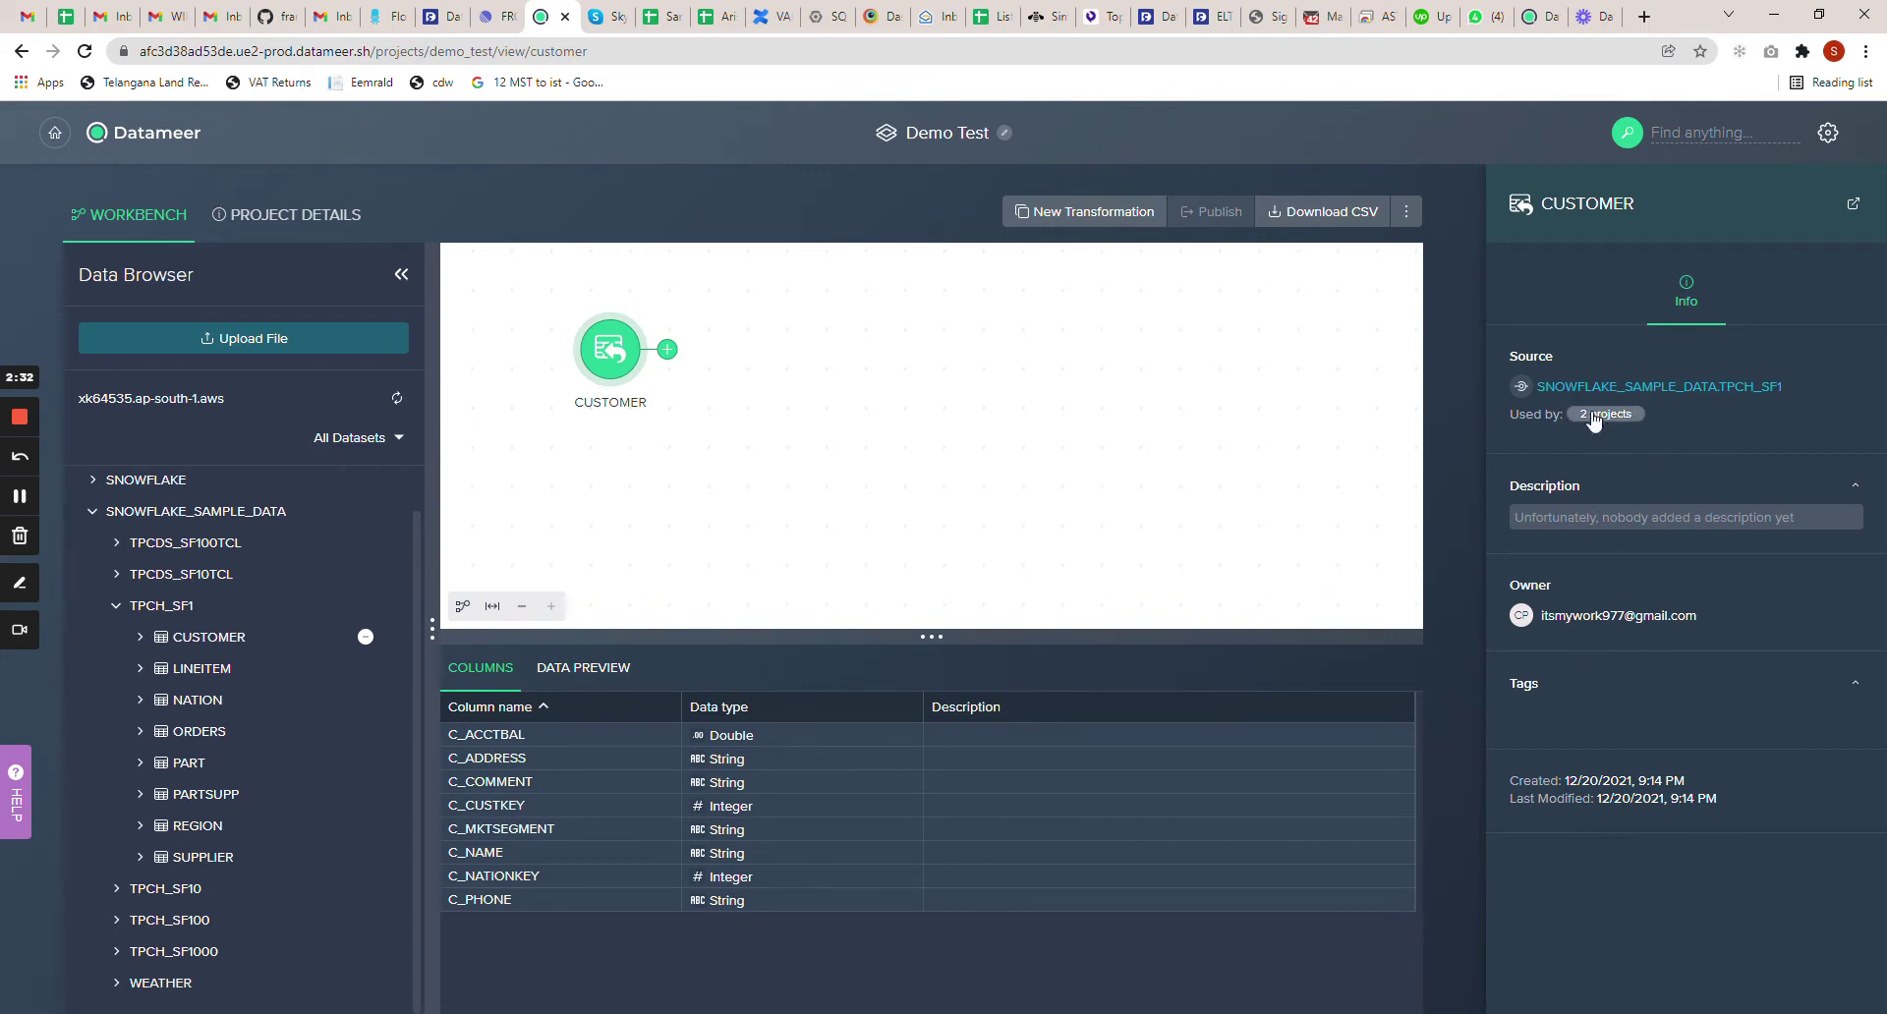
pyautogui.click(1611, 421)
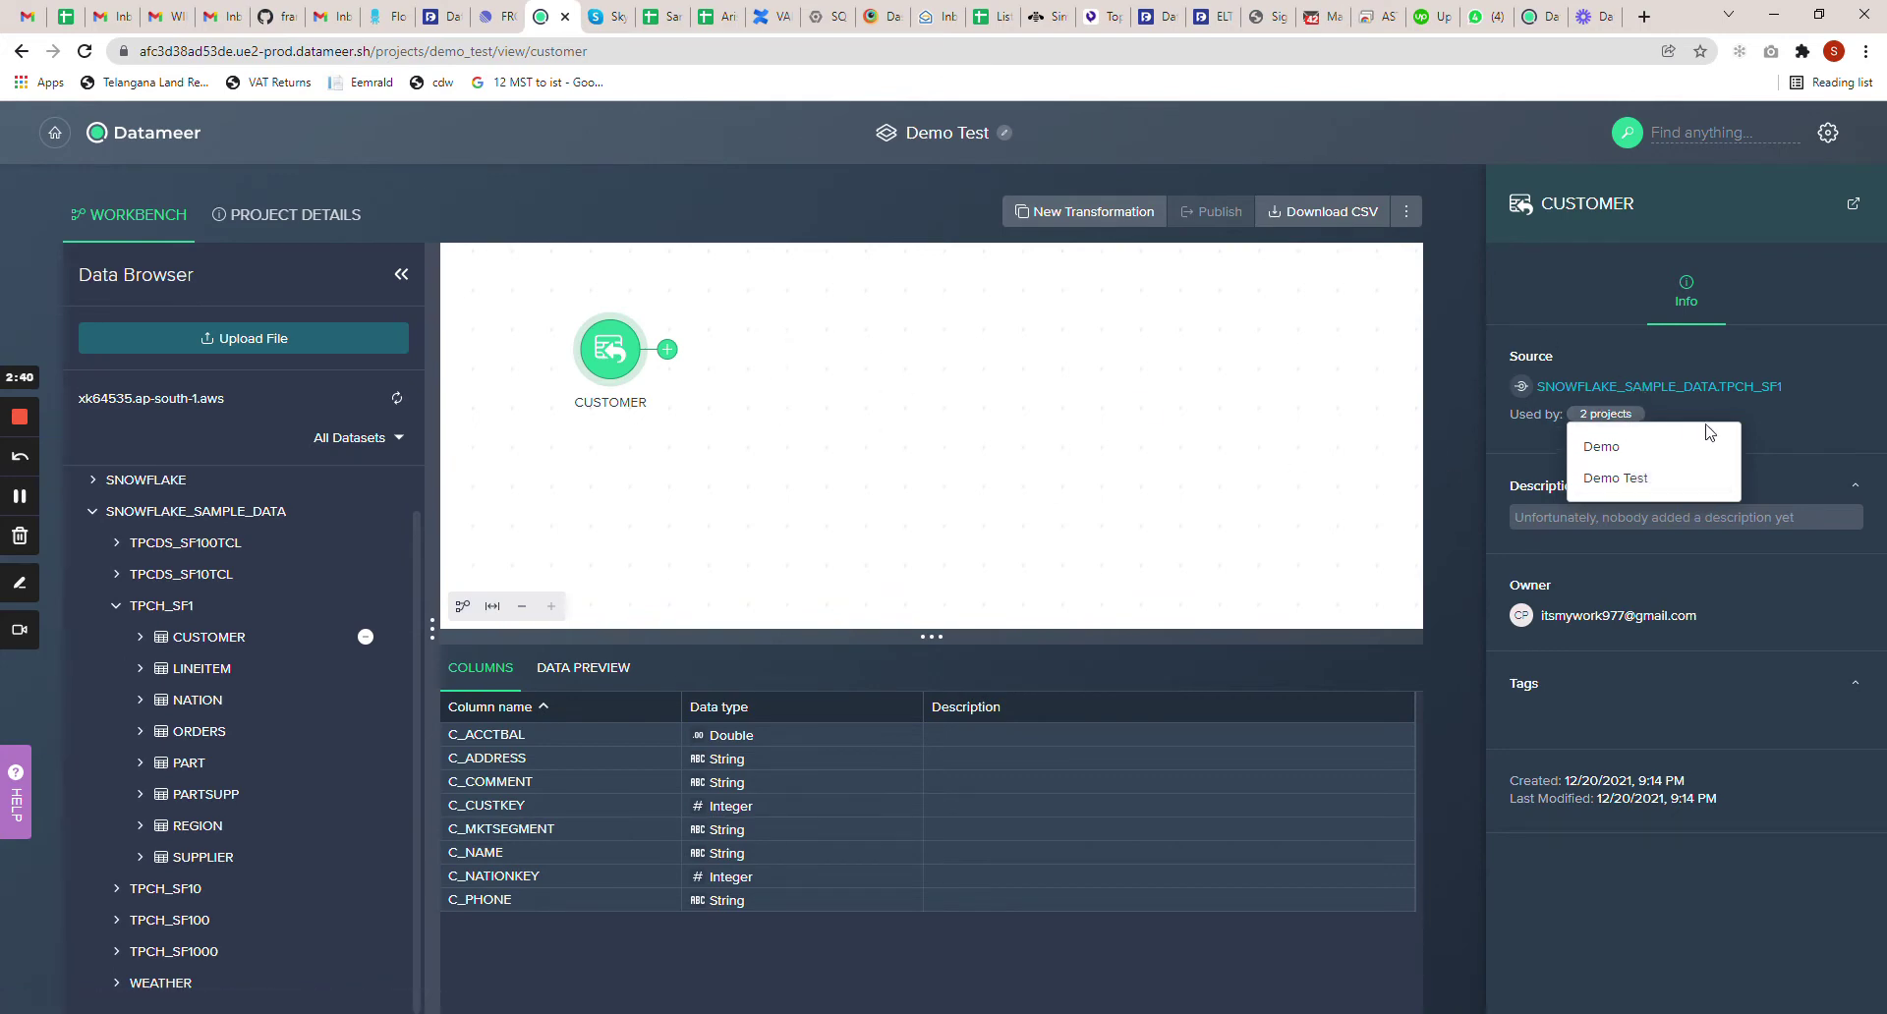
pyautogui.click(1500, 272)
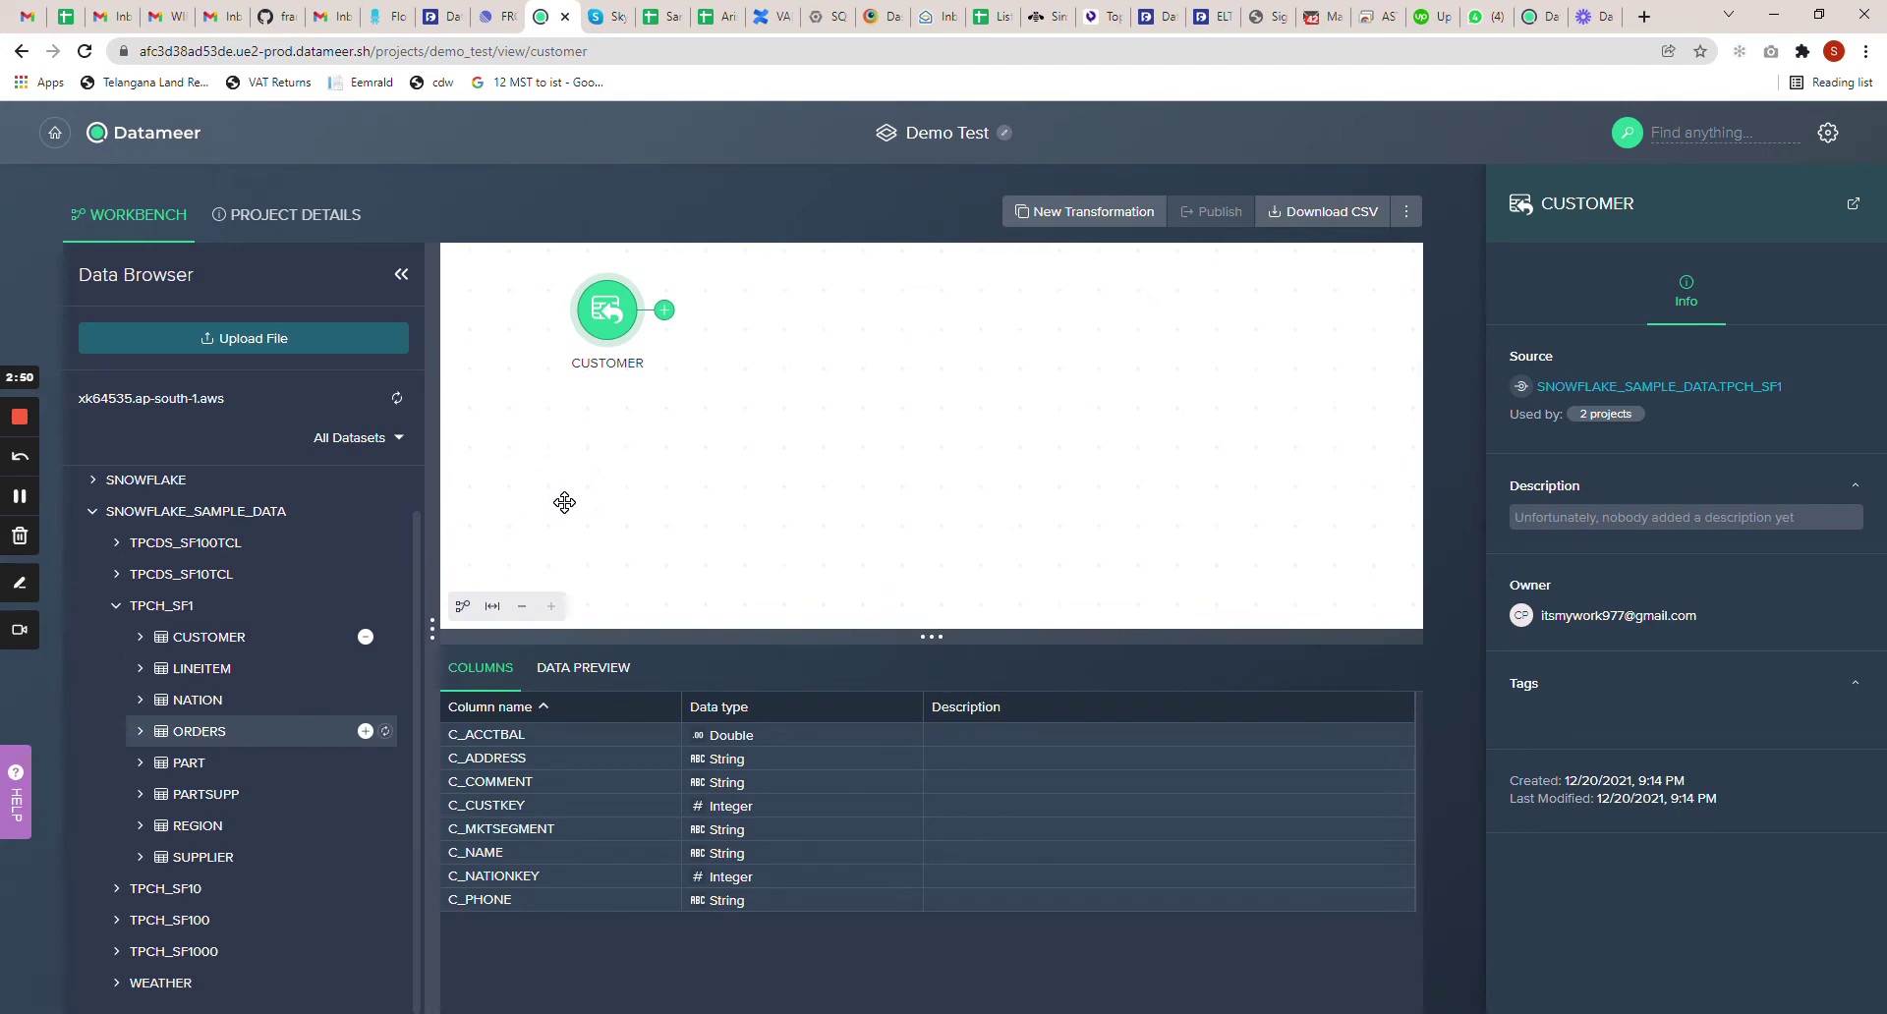
# Add the ORDERS table from TPCH_SF1 to the canvas and preview its data
pyautogui.click(365, 731)
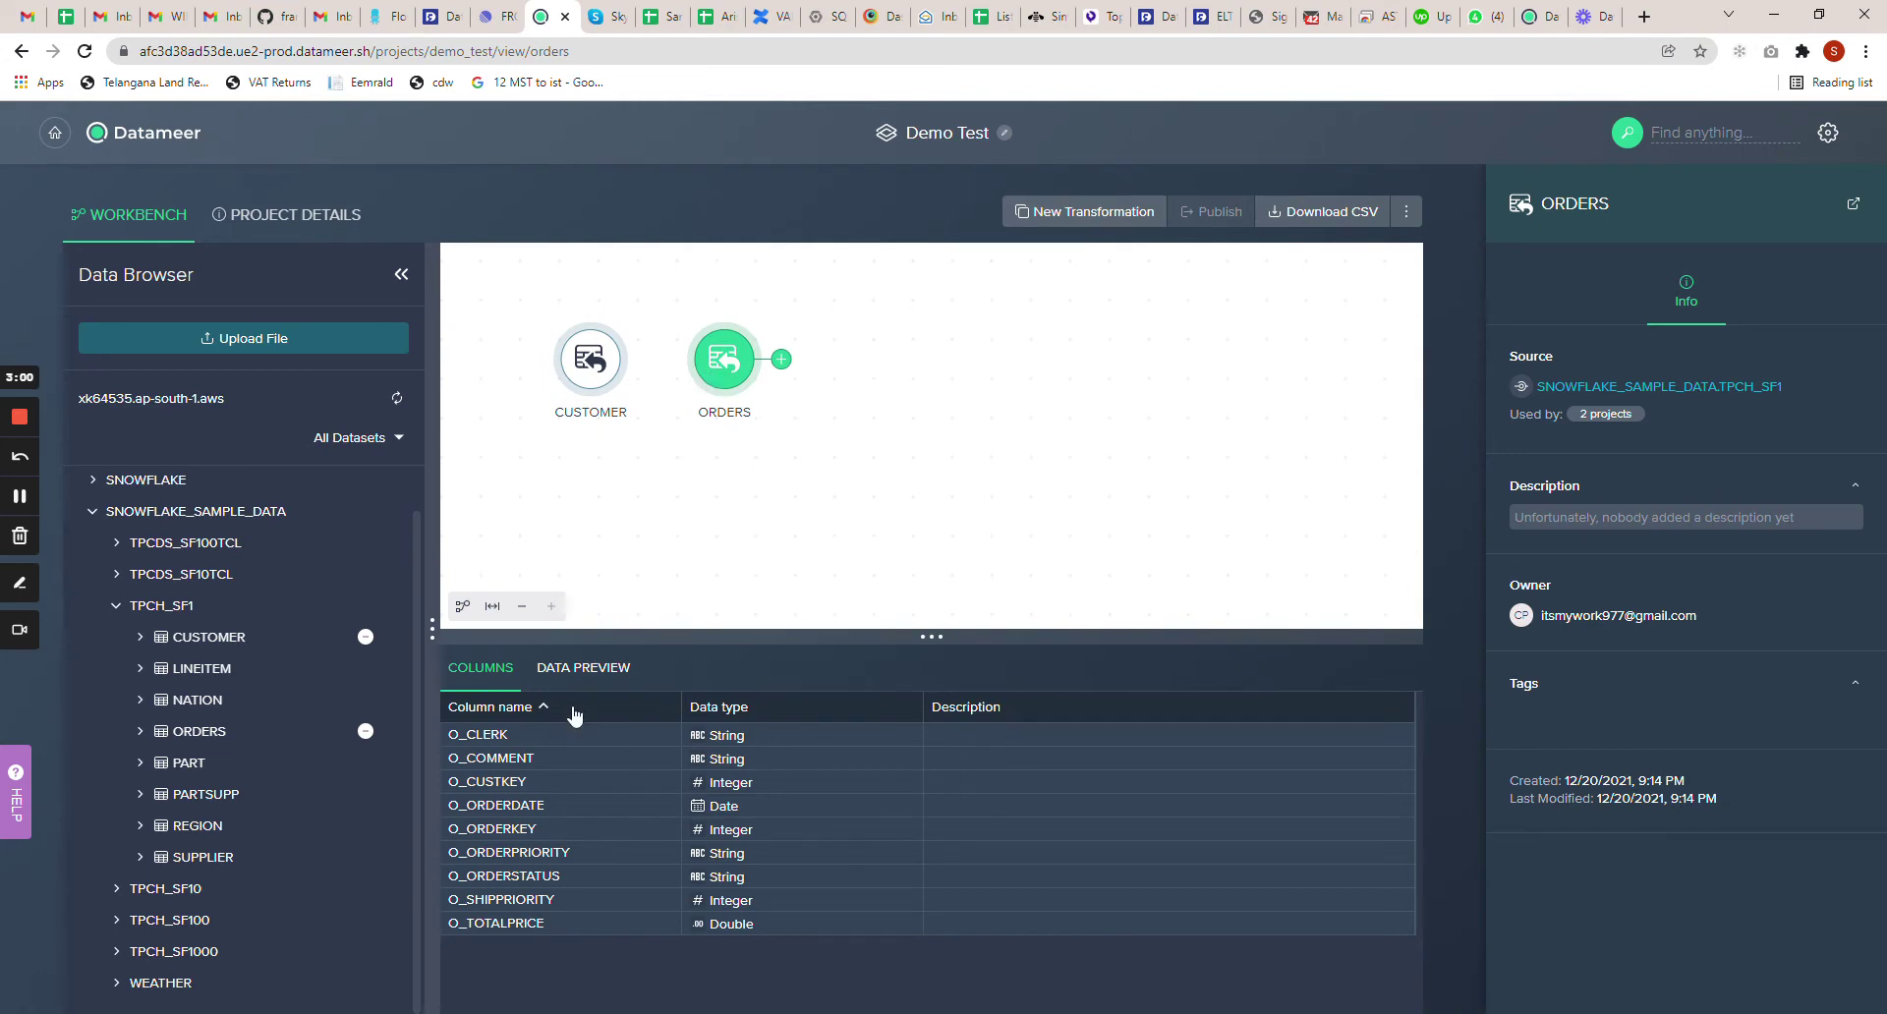
pyautogui.click(578, 669)
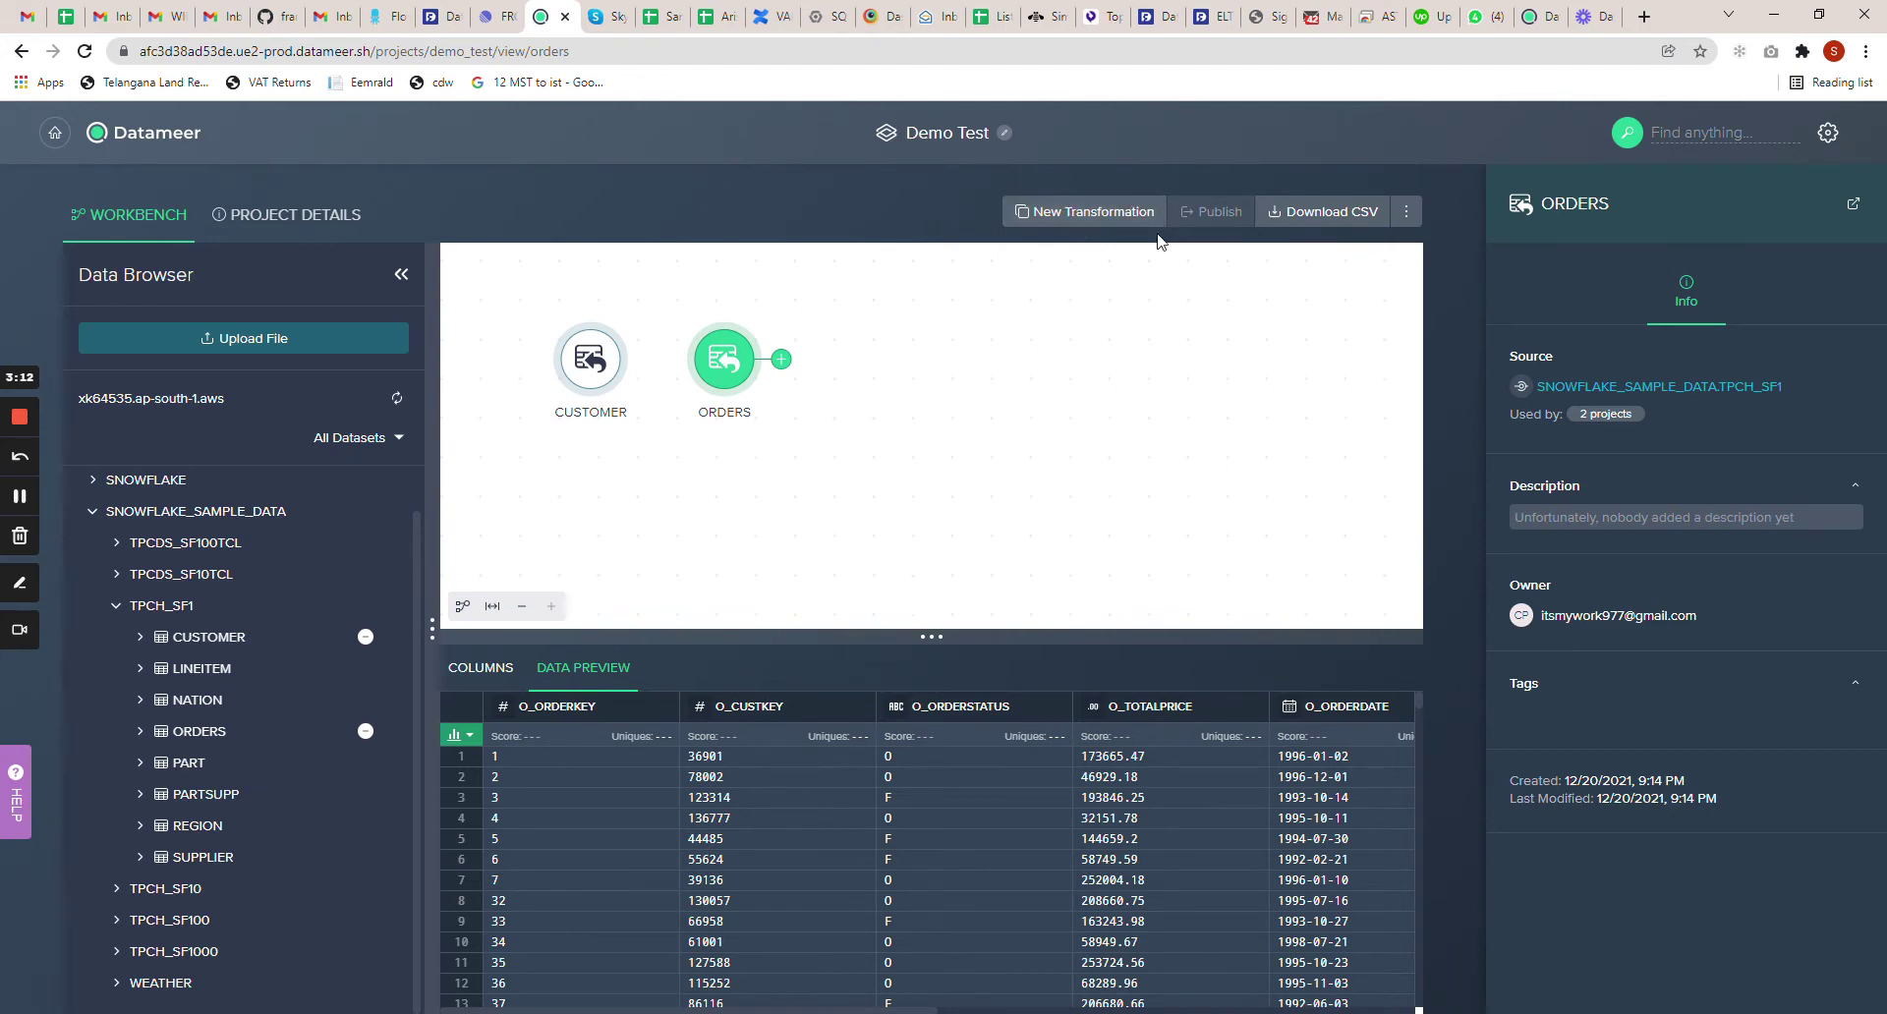
# Start a Join transformation on ORDERS, using inner join mode and CUSTOMER as the second source
pyautogui.click(1048, 211)
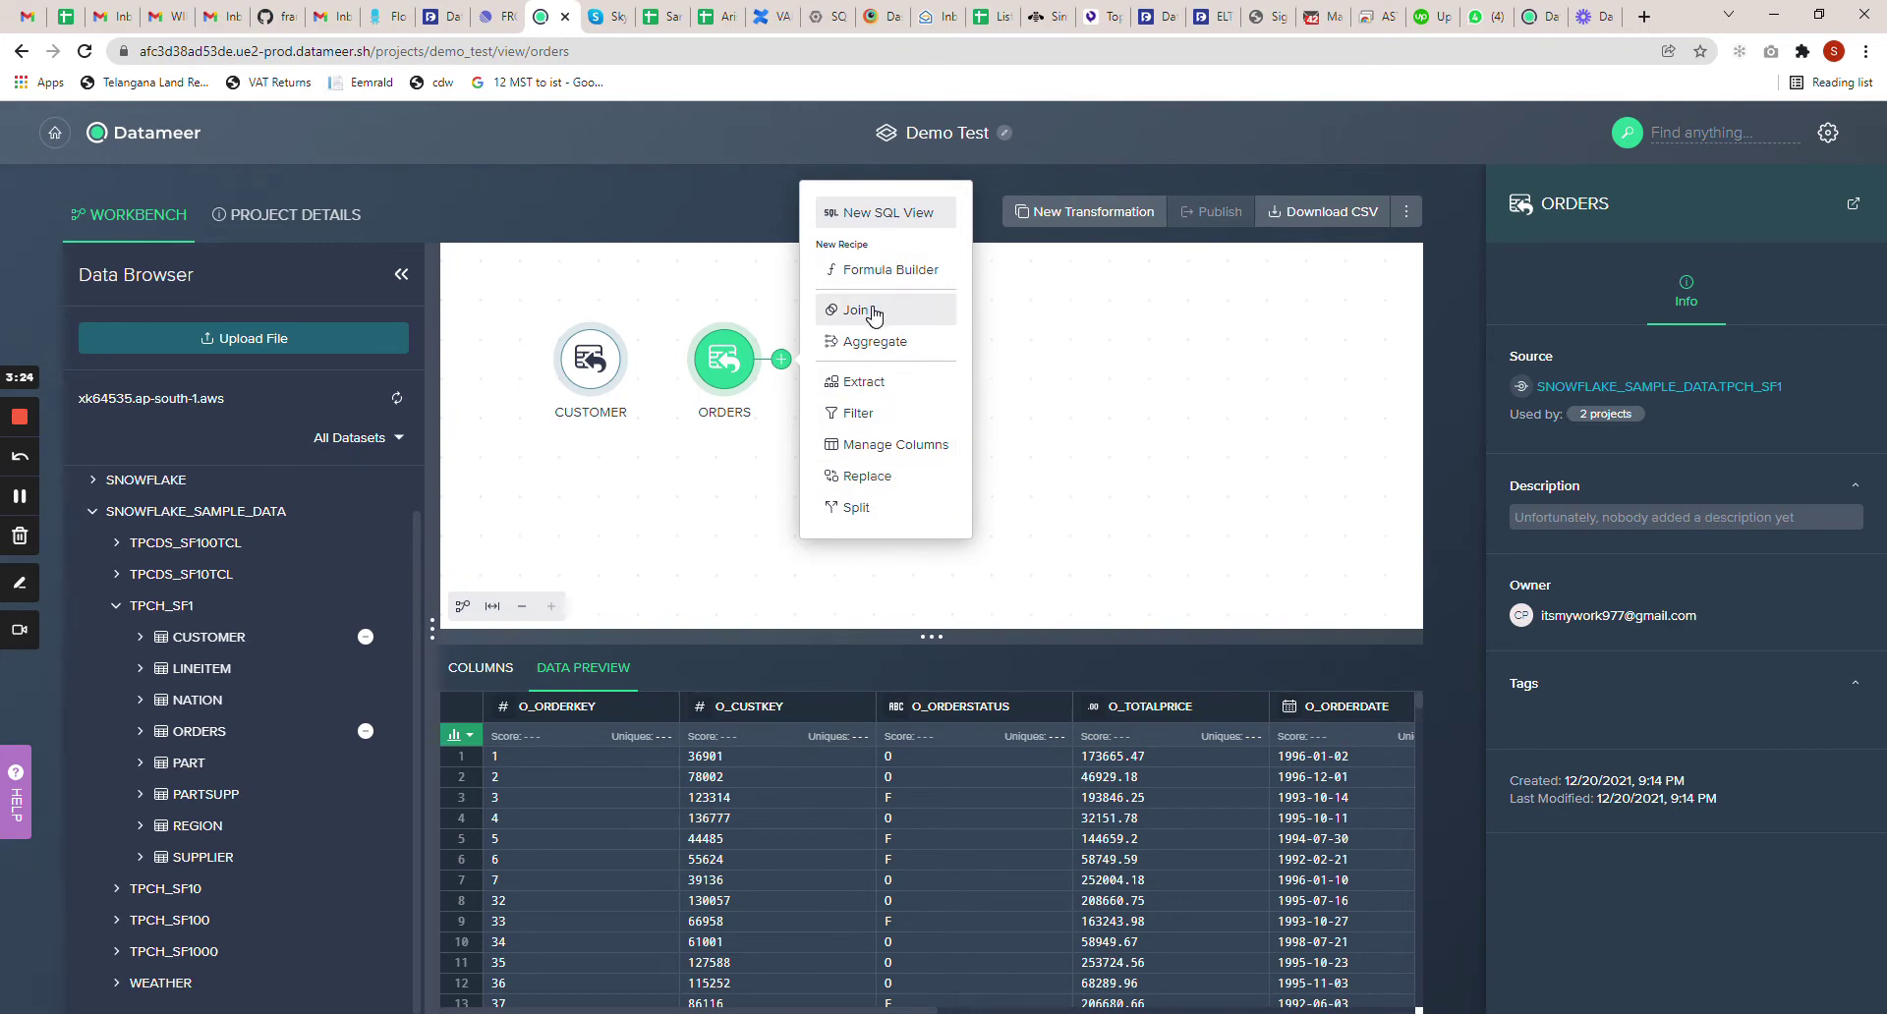
pyautogui.click(874, 312)
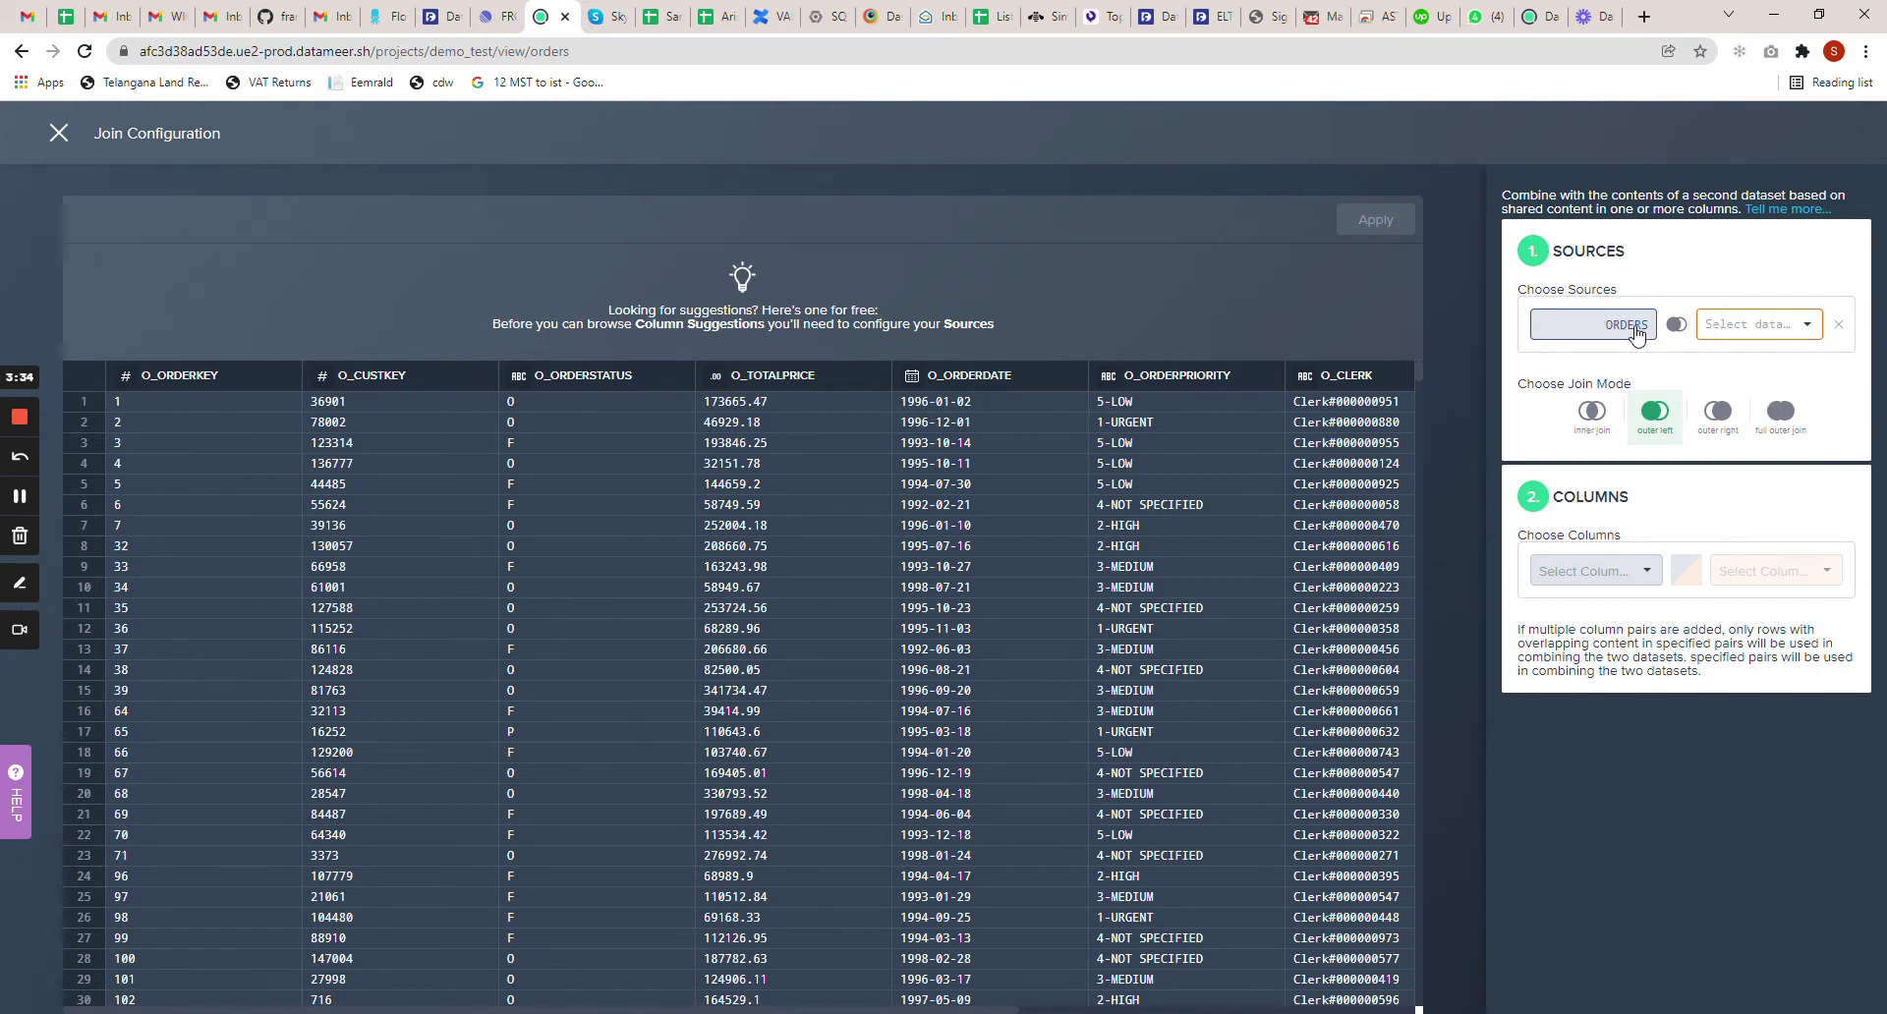
pyautogui.click(1737, 327)
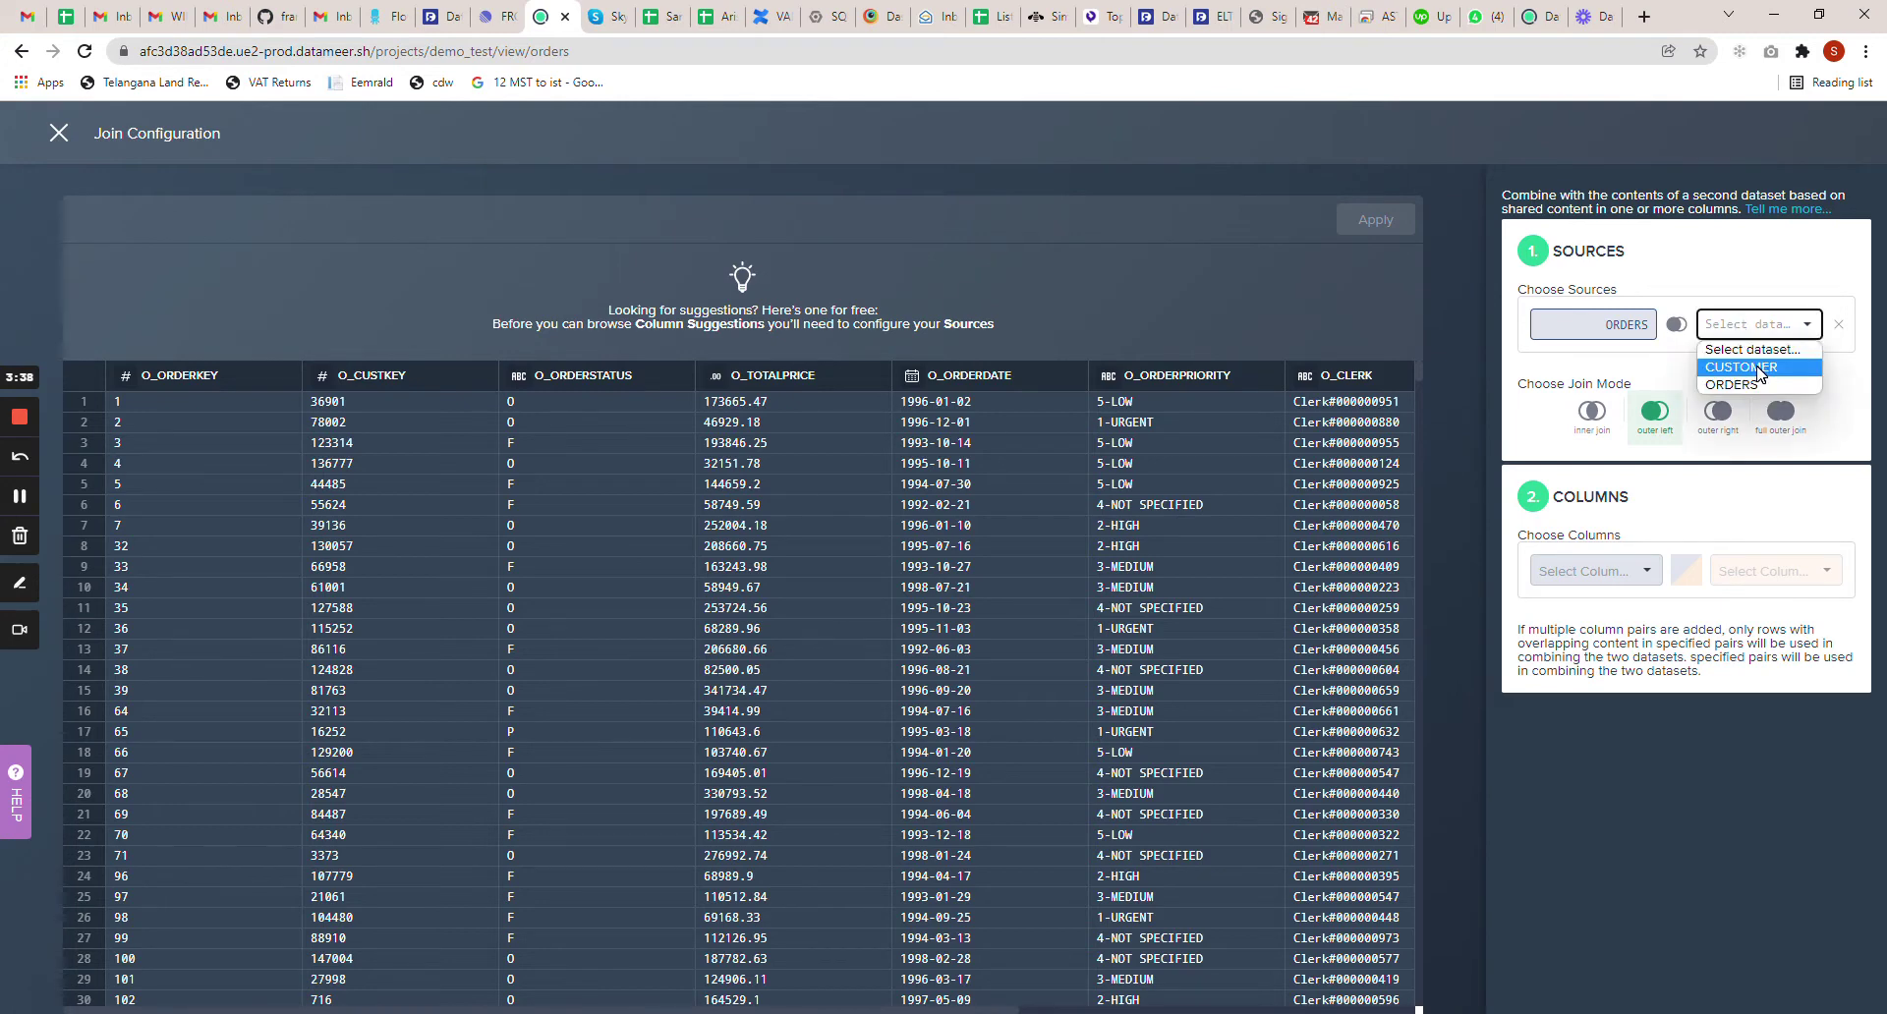
pyautogui.click(1617, 329)
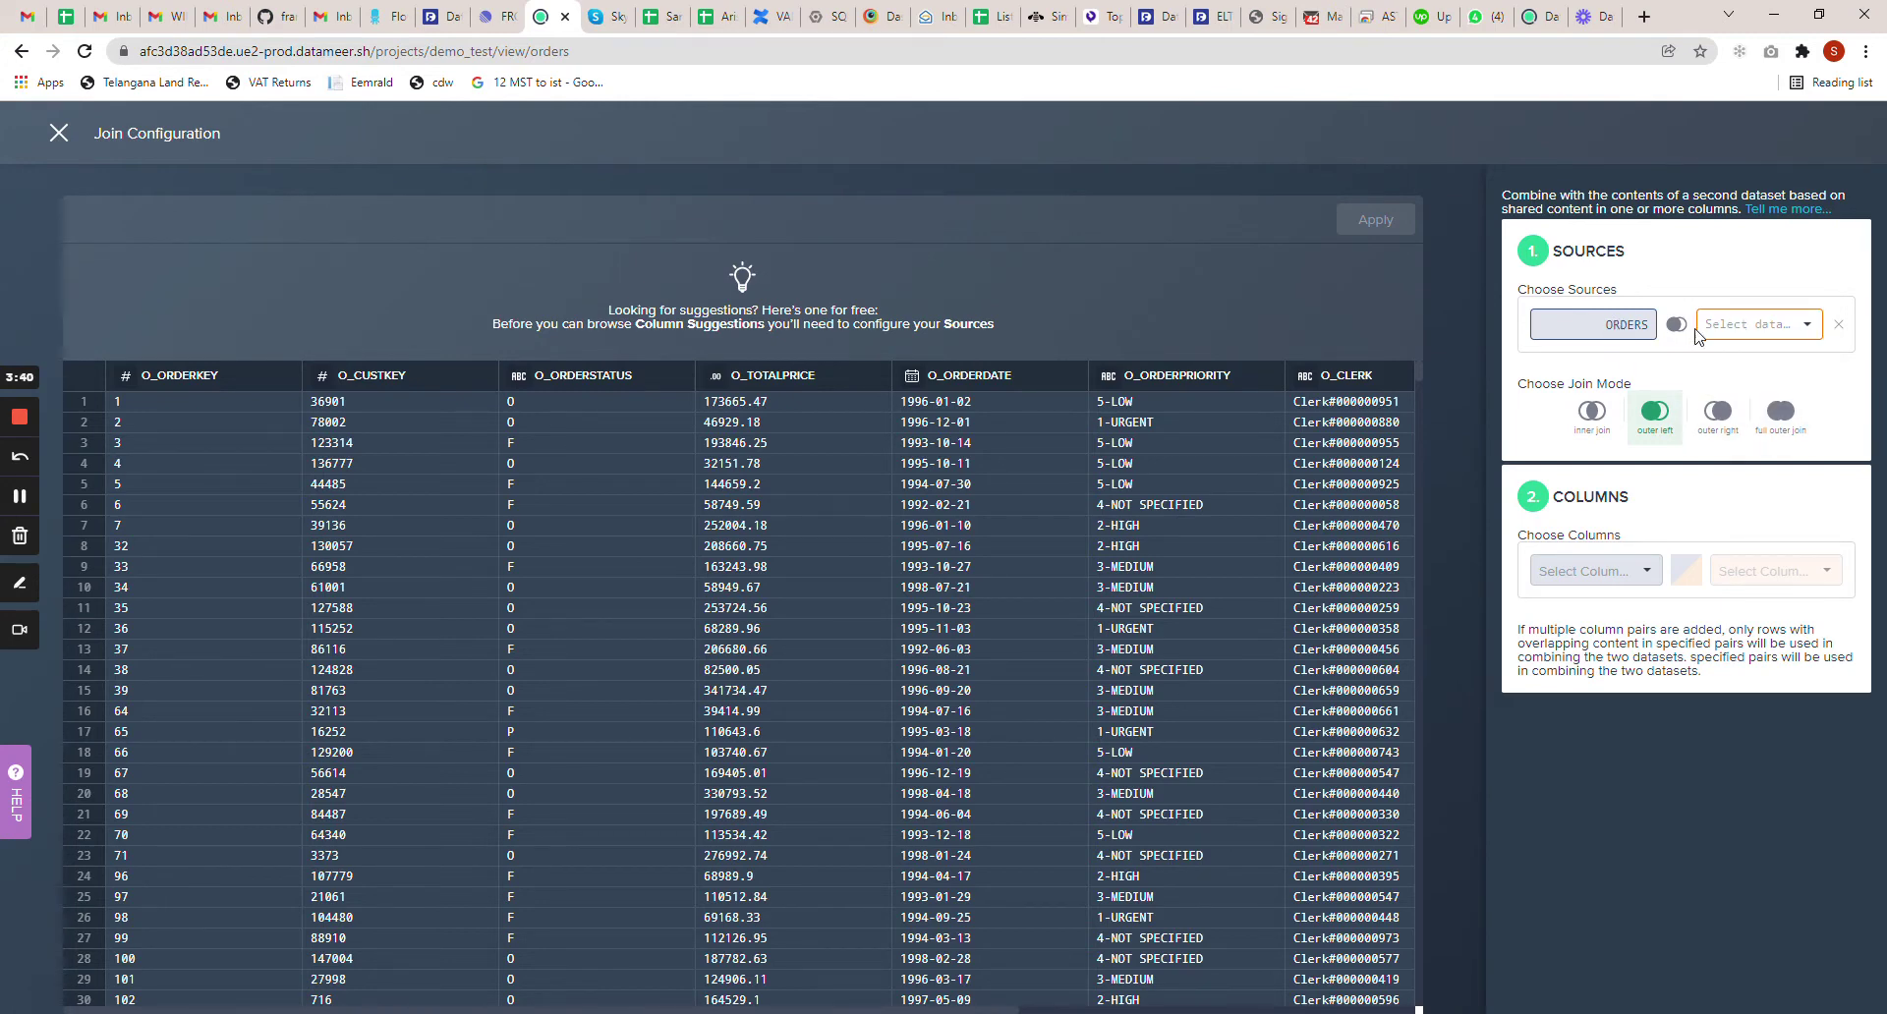
pyautogui.click(1589, 415)
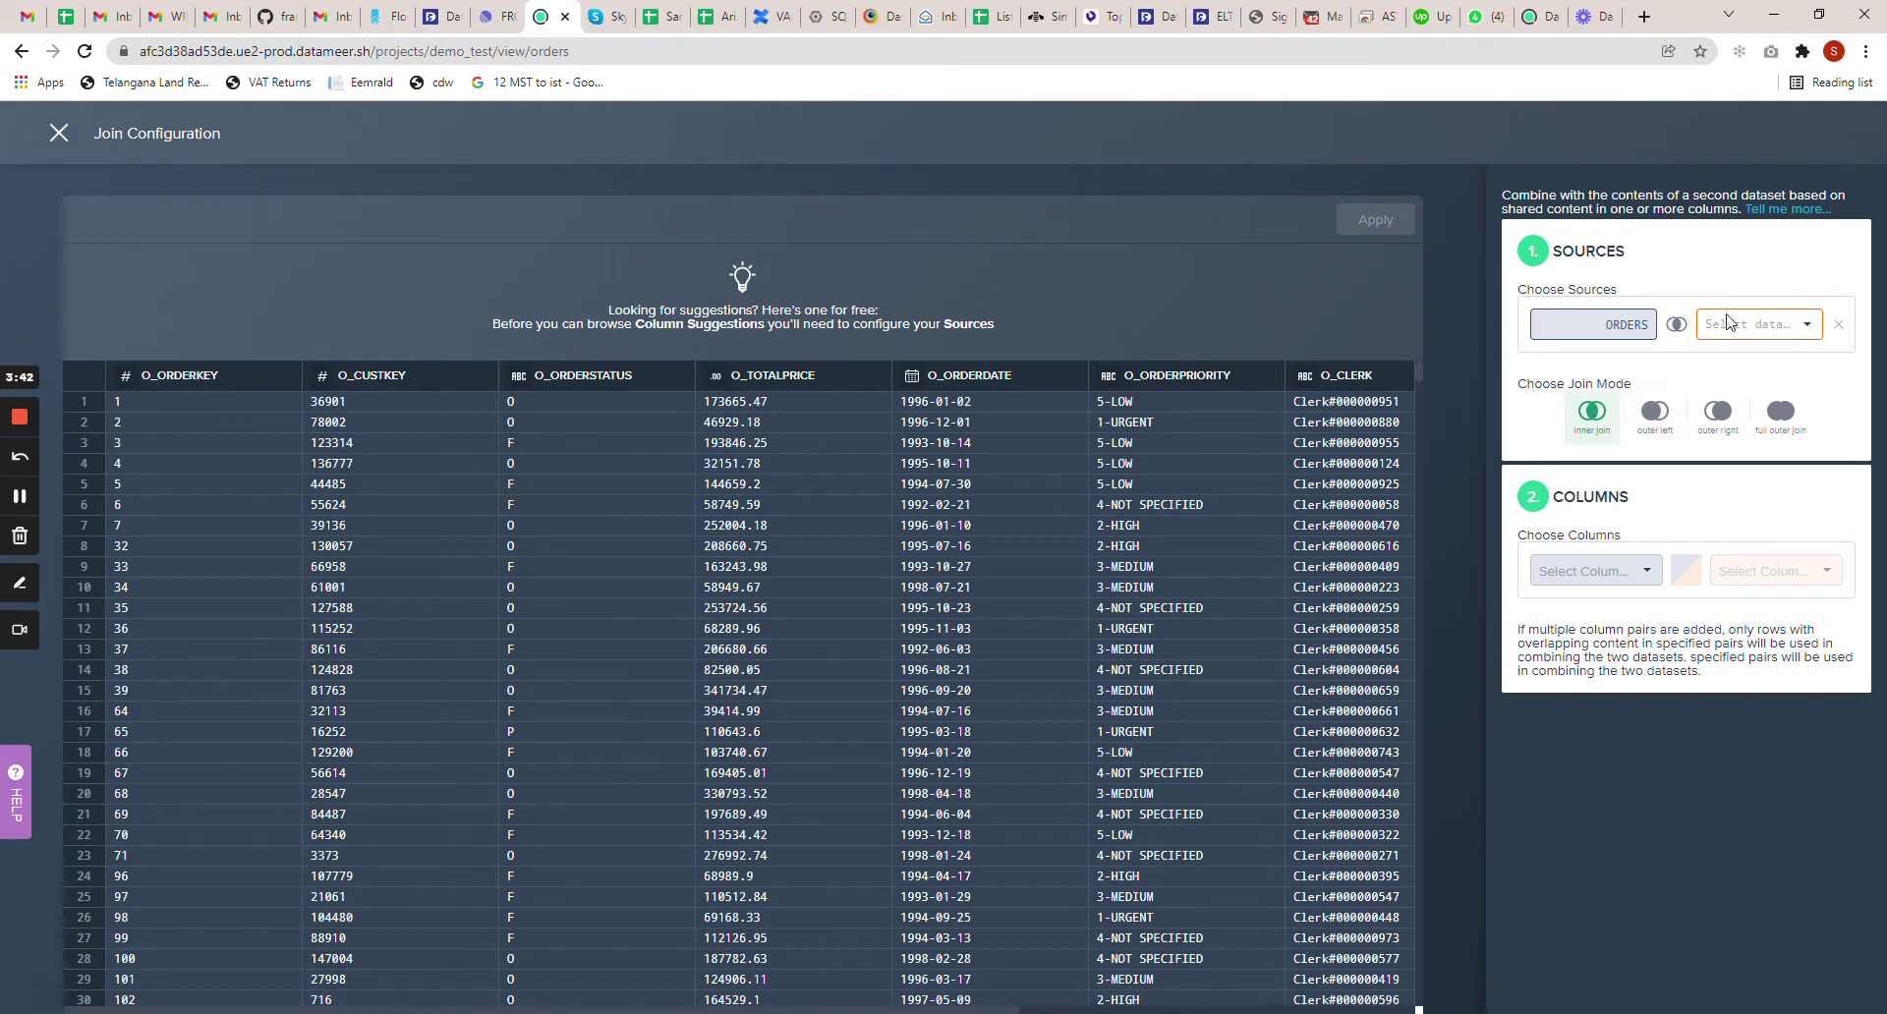
pyautogui.click(1782, 334)
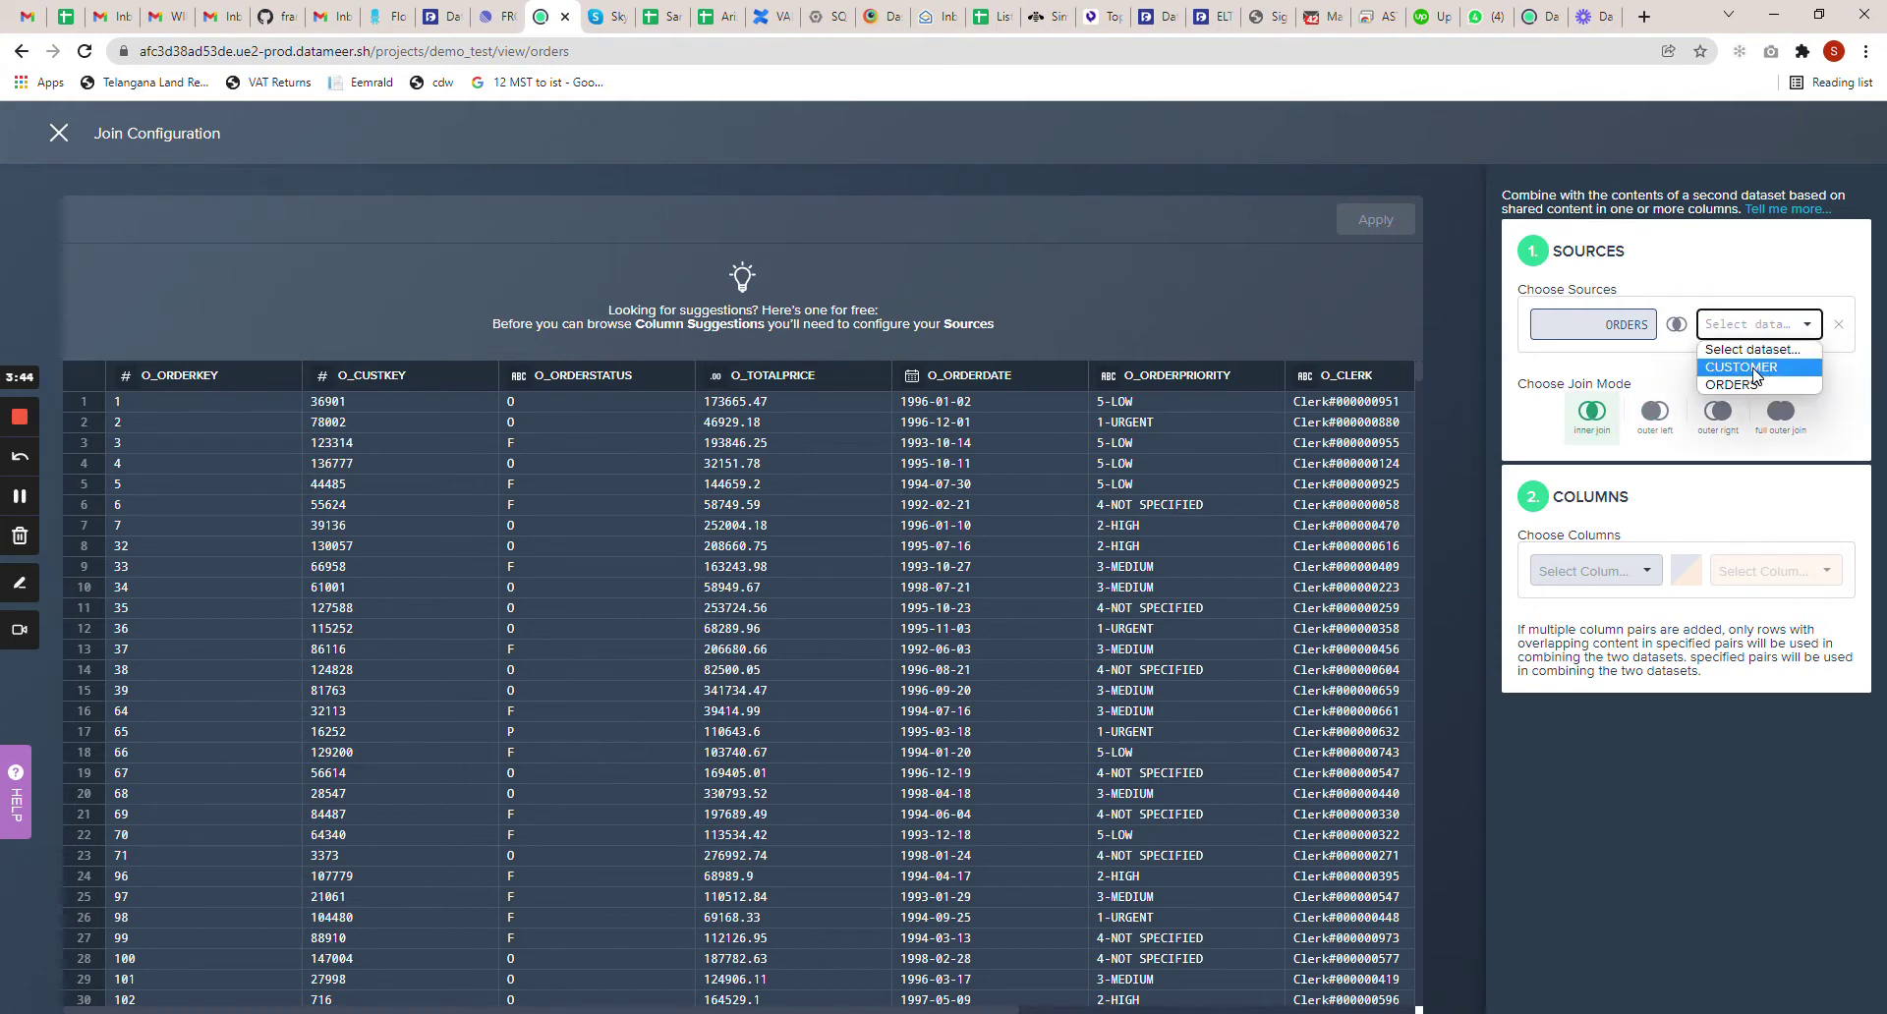
pyautogui.click(1729, 367)
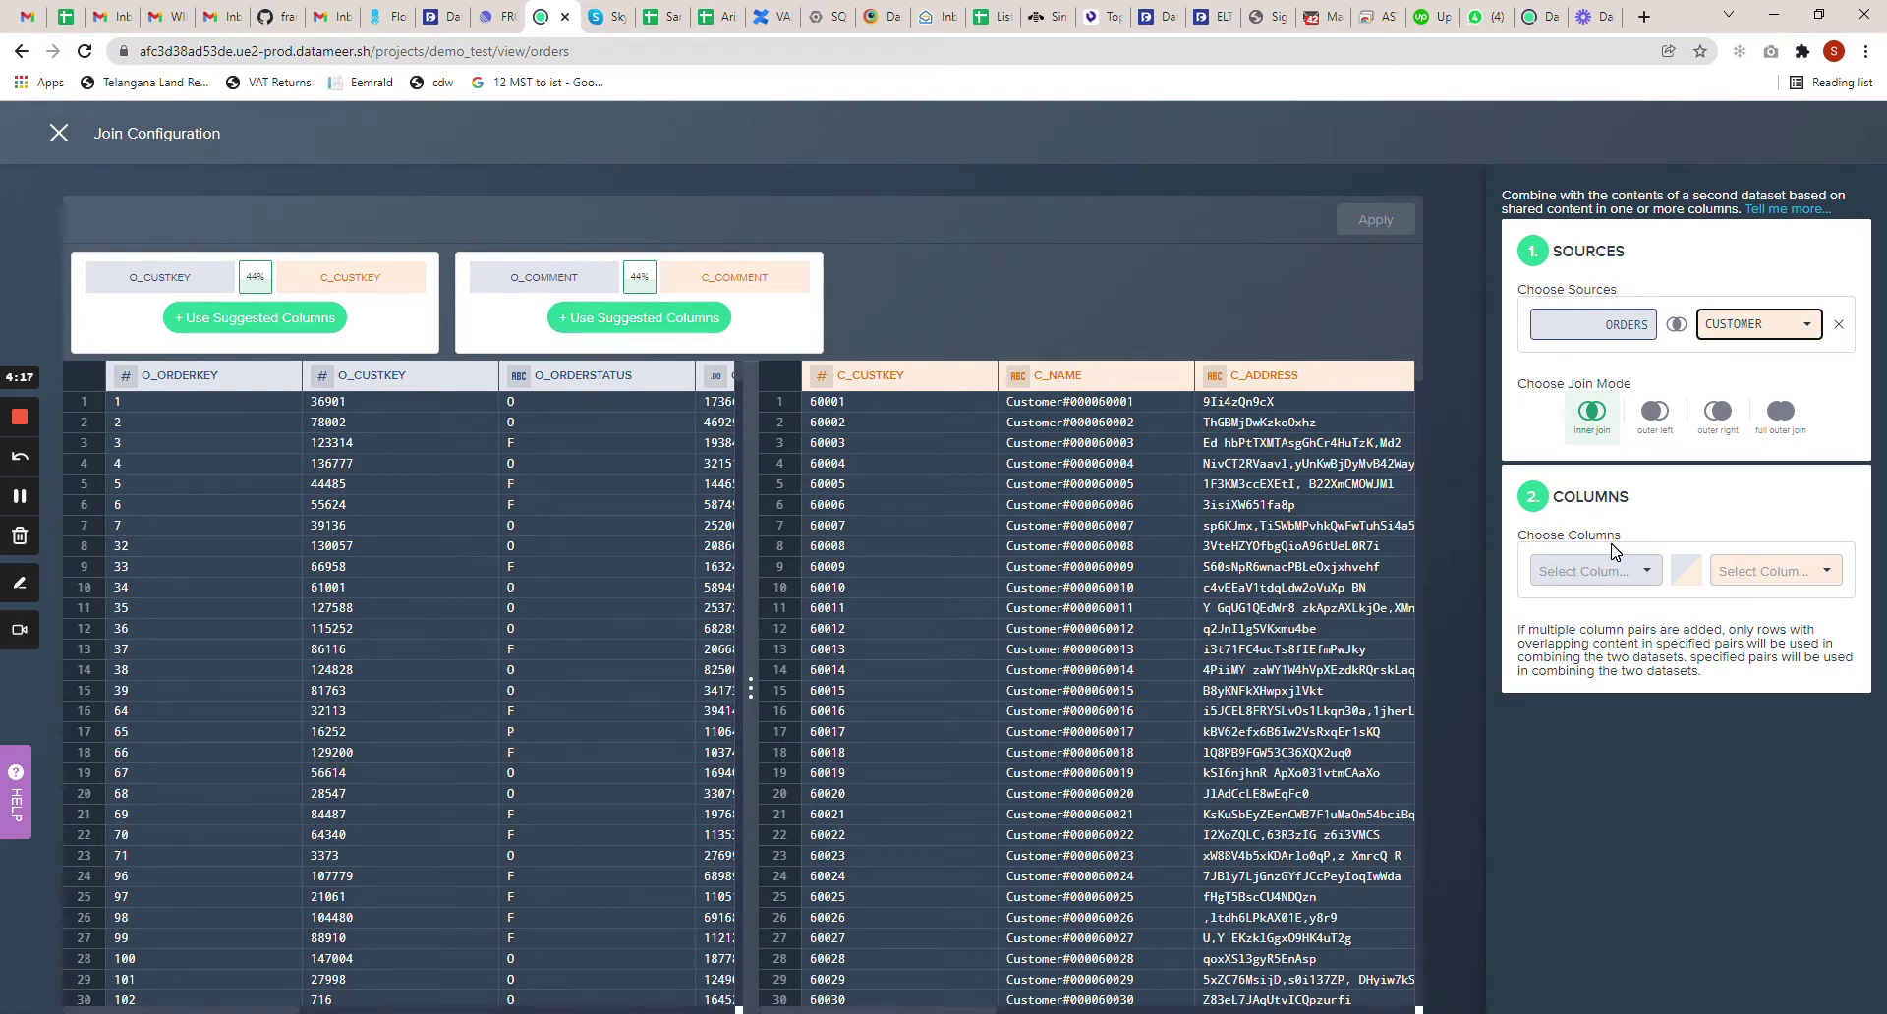
# Match O_CUSTKEY with C_CUSTKEY as the join columns and apply the join
pyautogui.click(1774, 578)
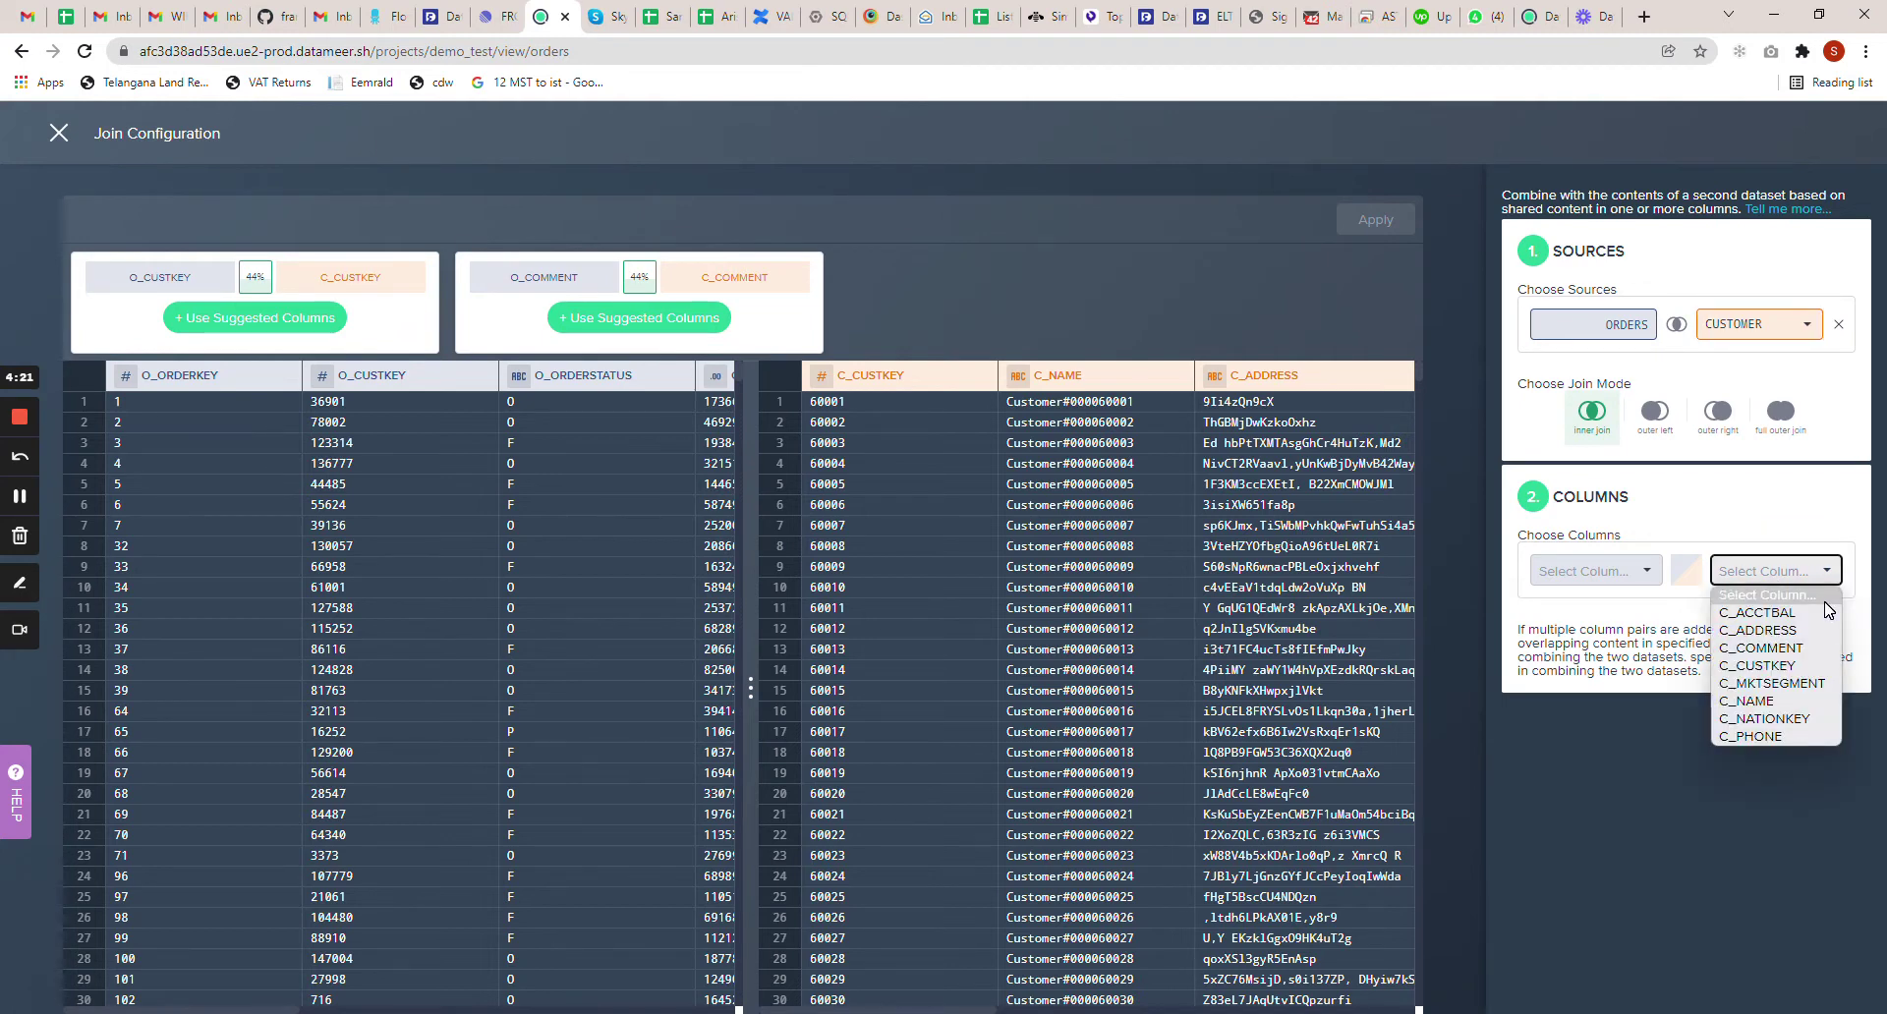
pyautogui.click(1768, 667)
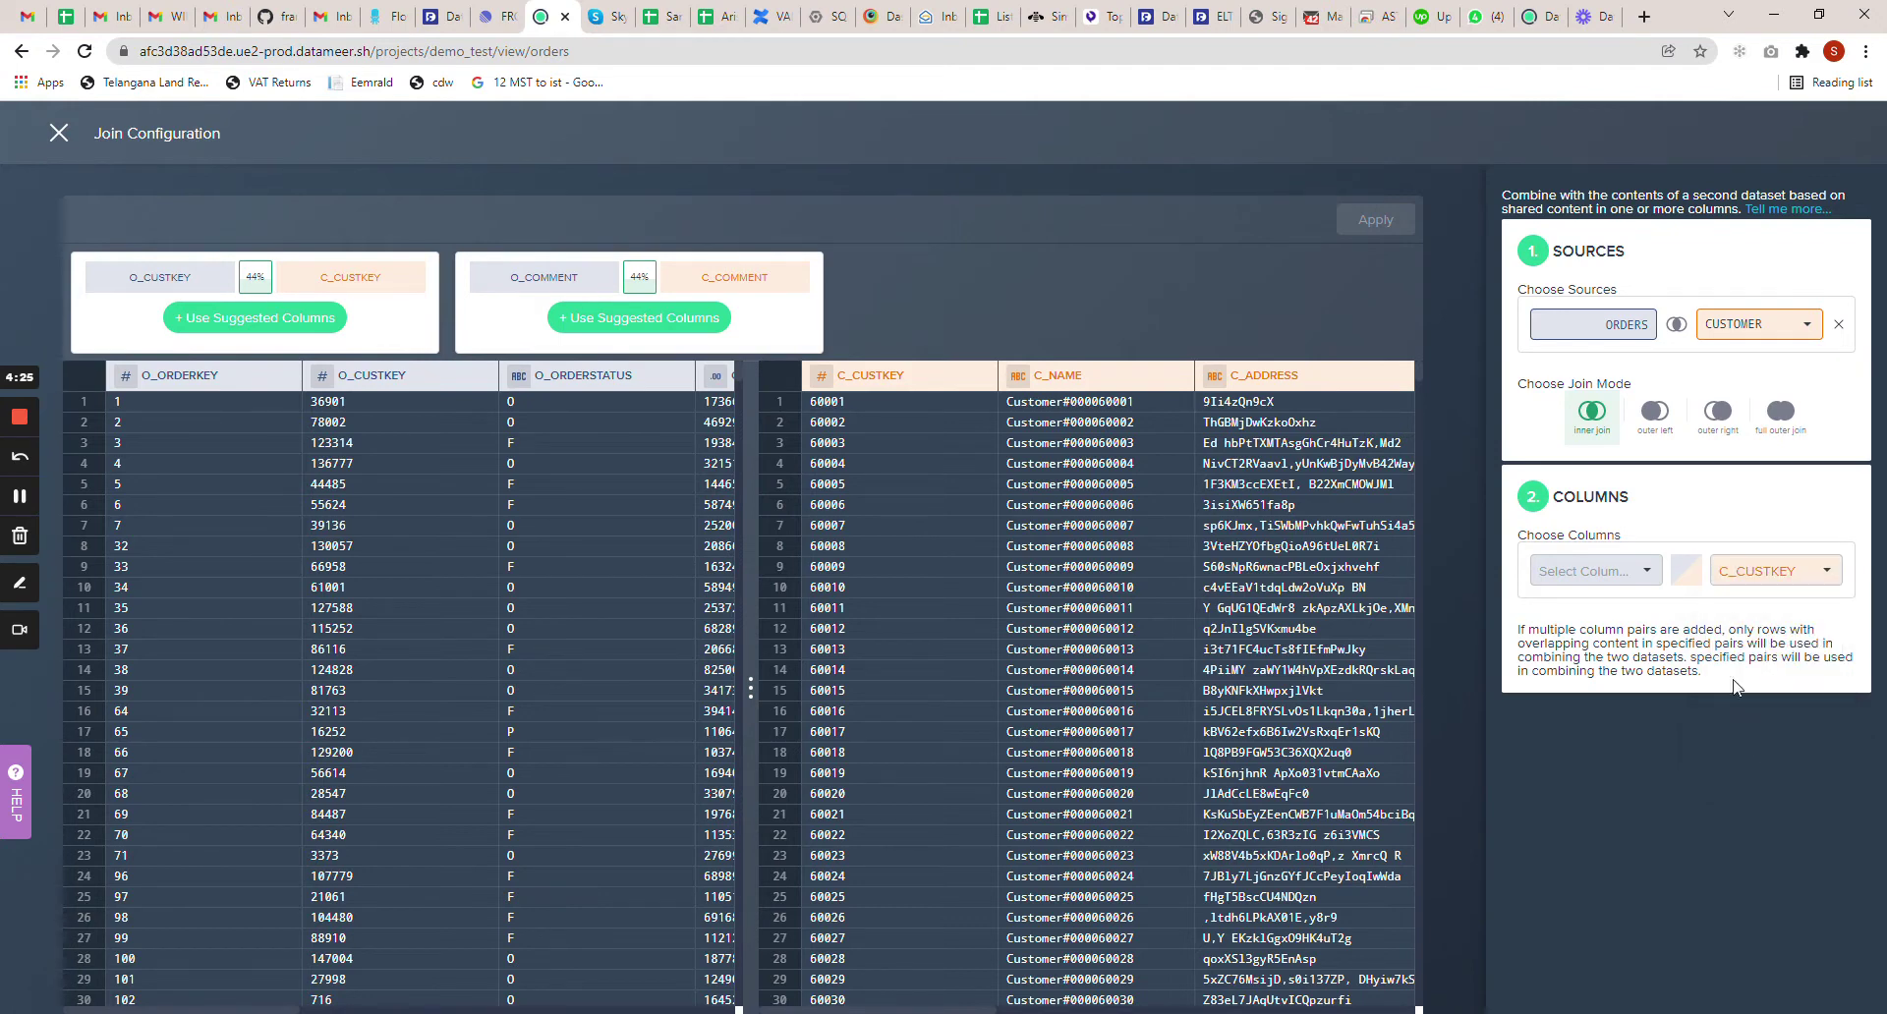
pyautogui.click(1651, 575)
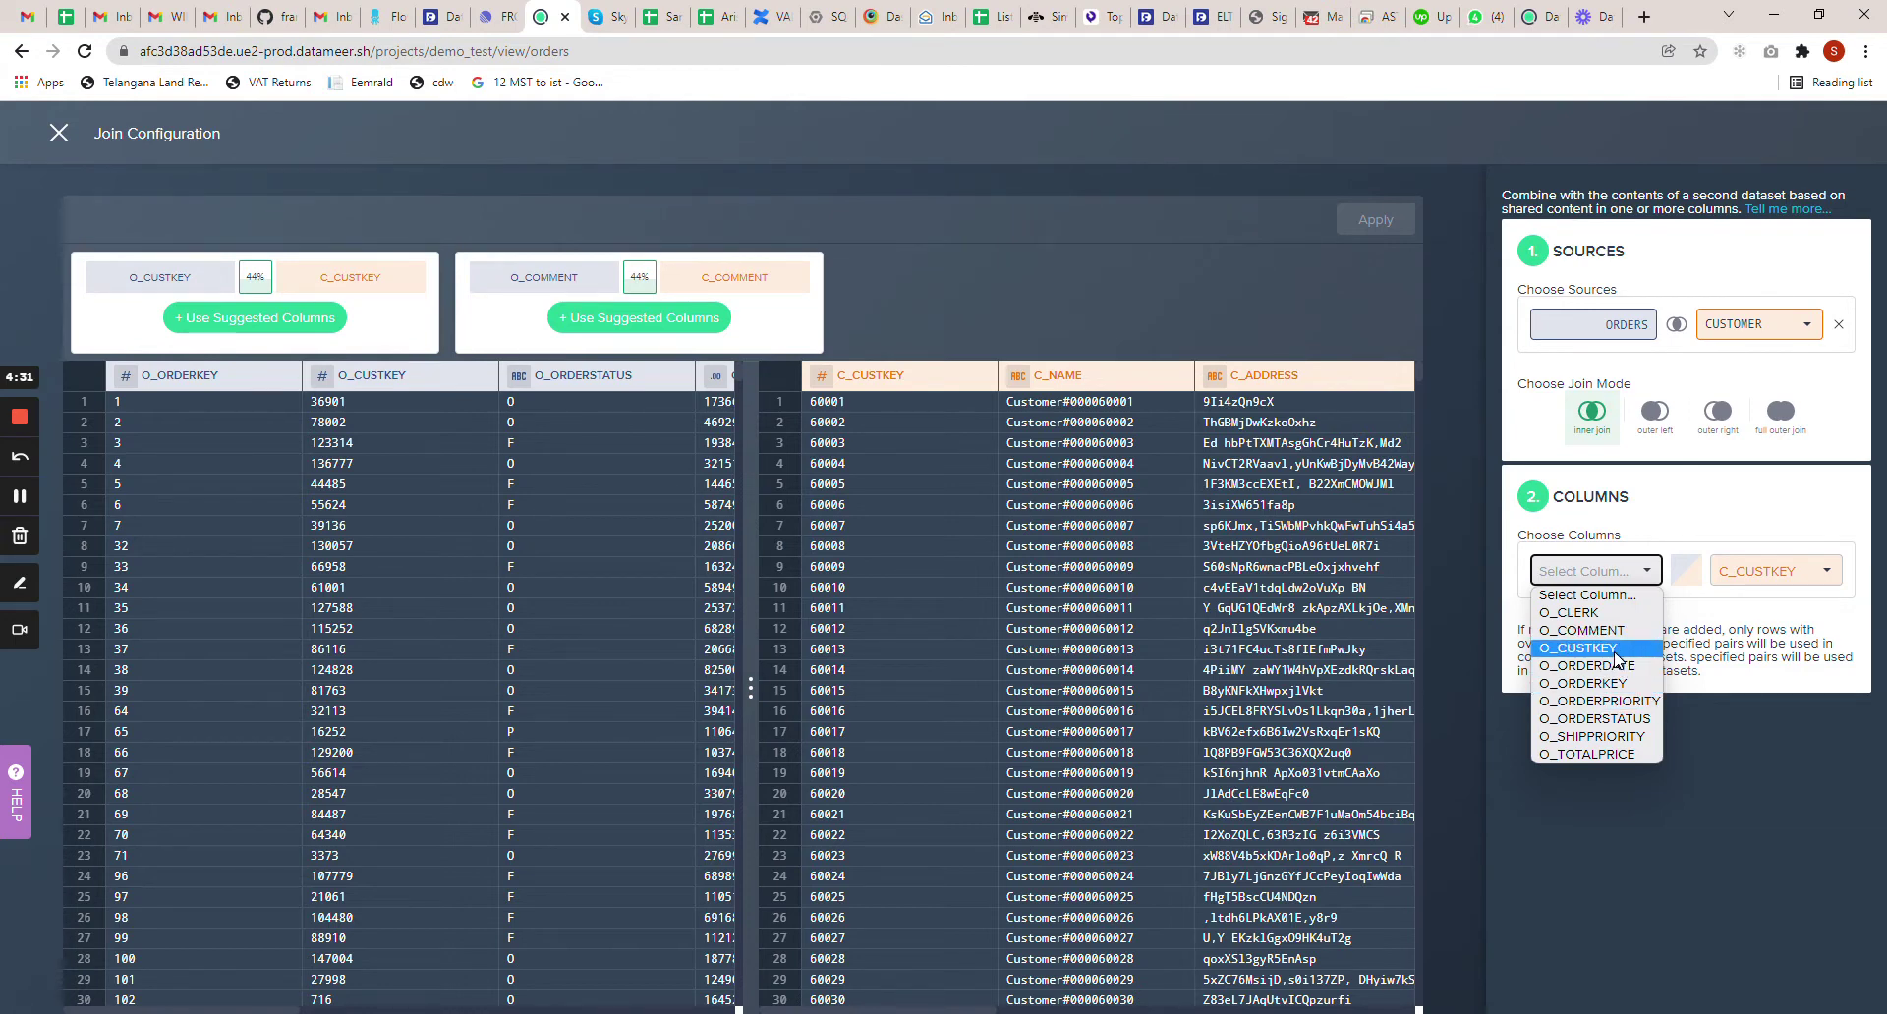
pyautogui.click(1578, 648)
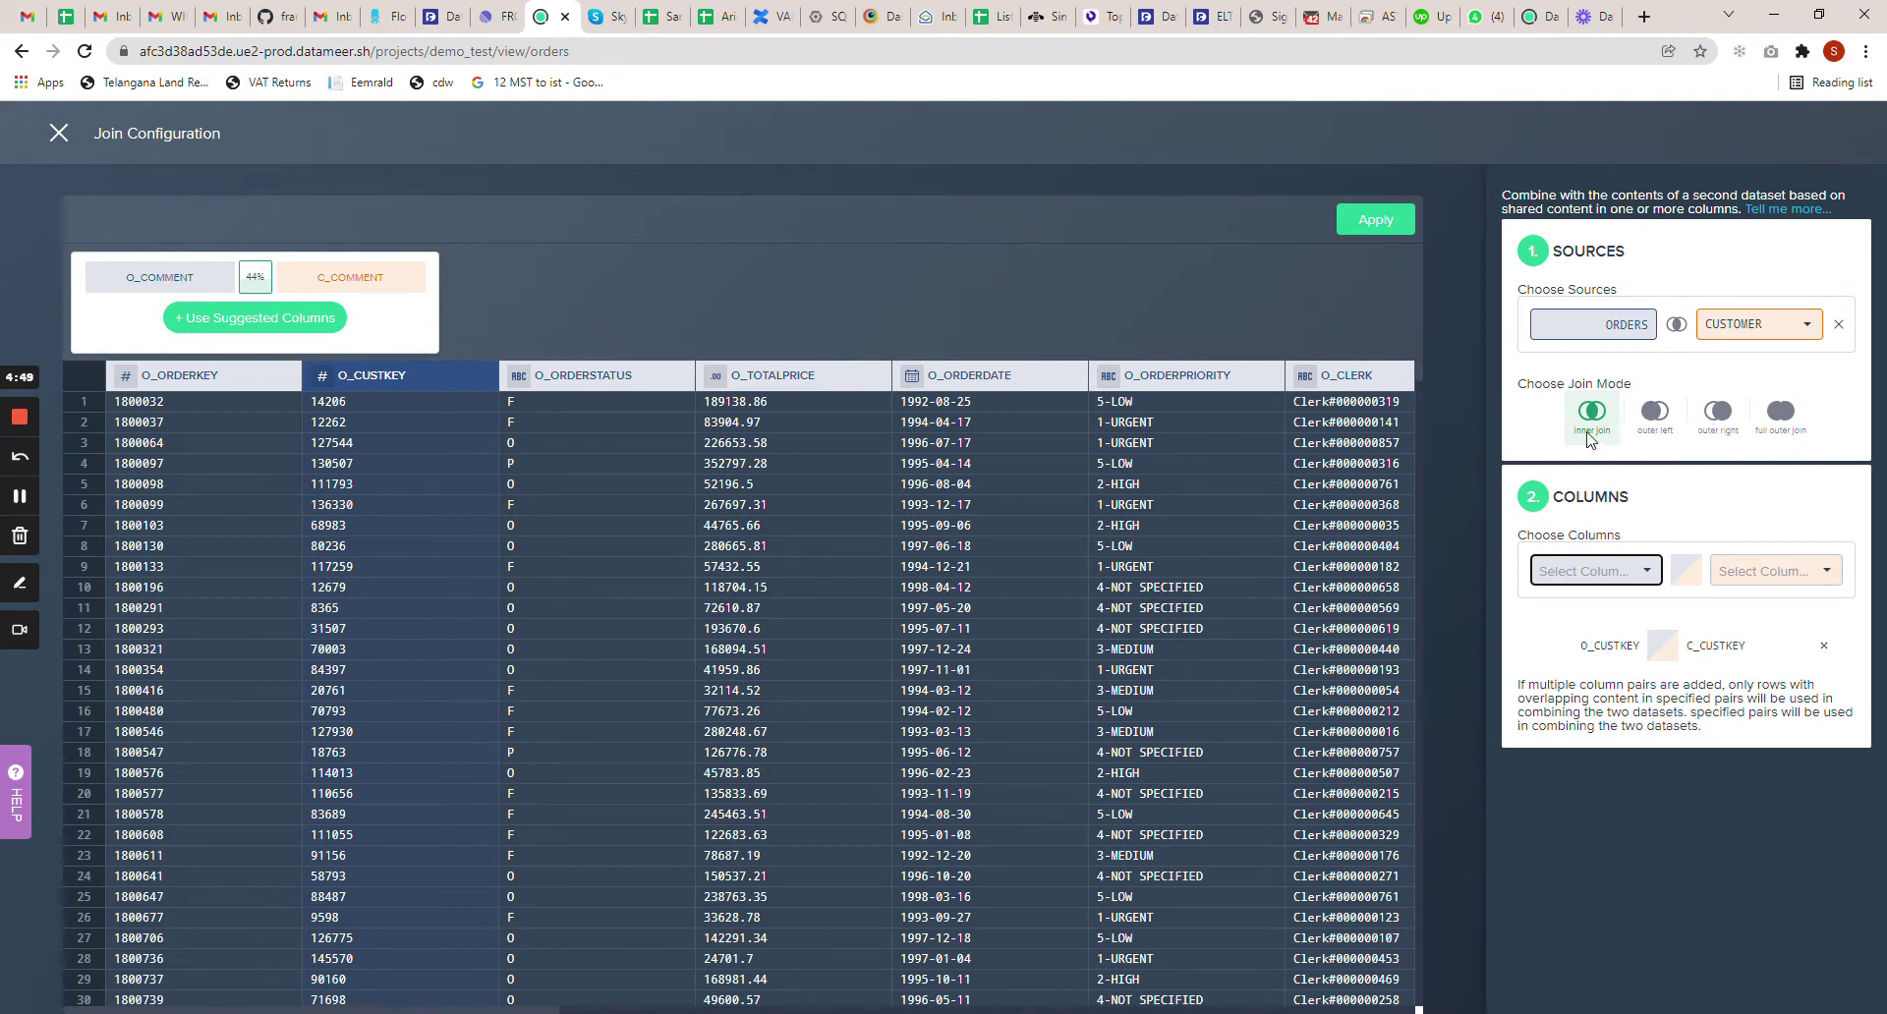
pyautogui.click(1372, 220)
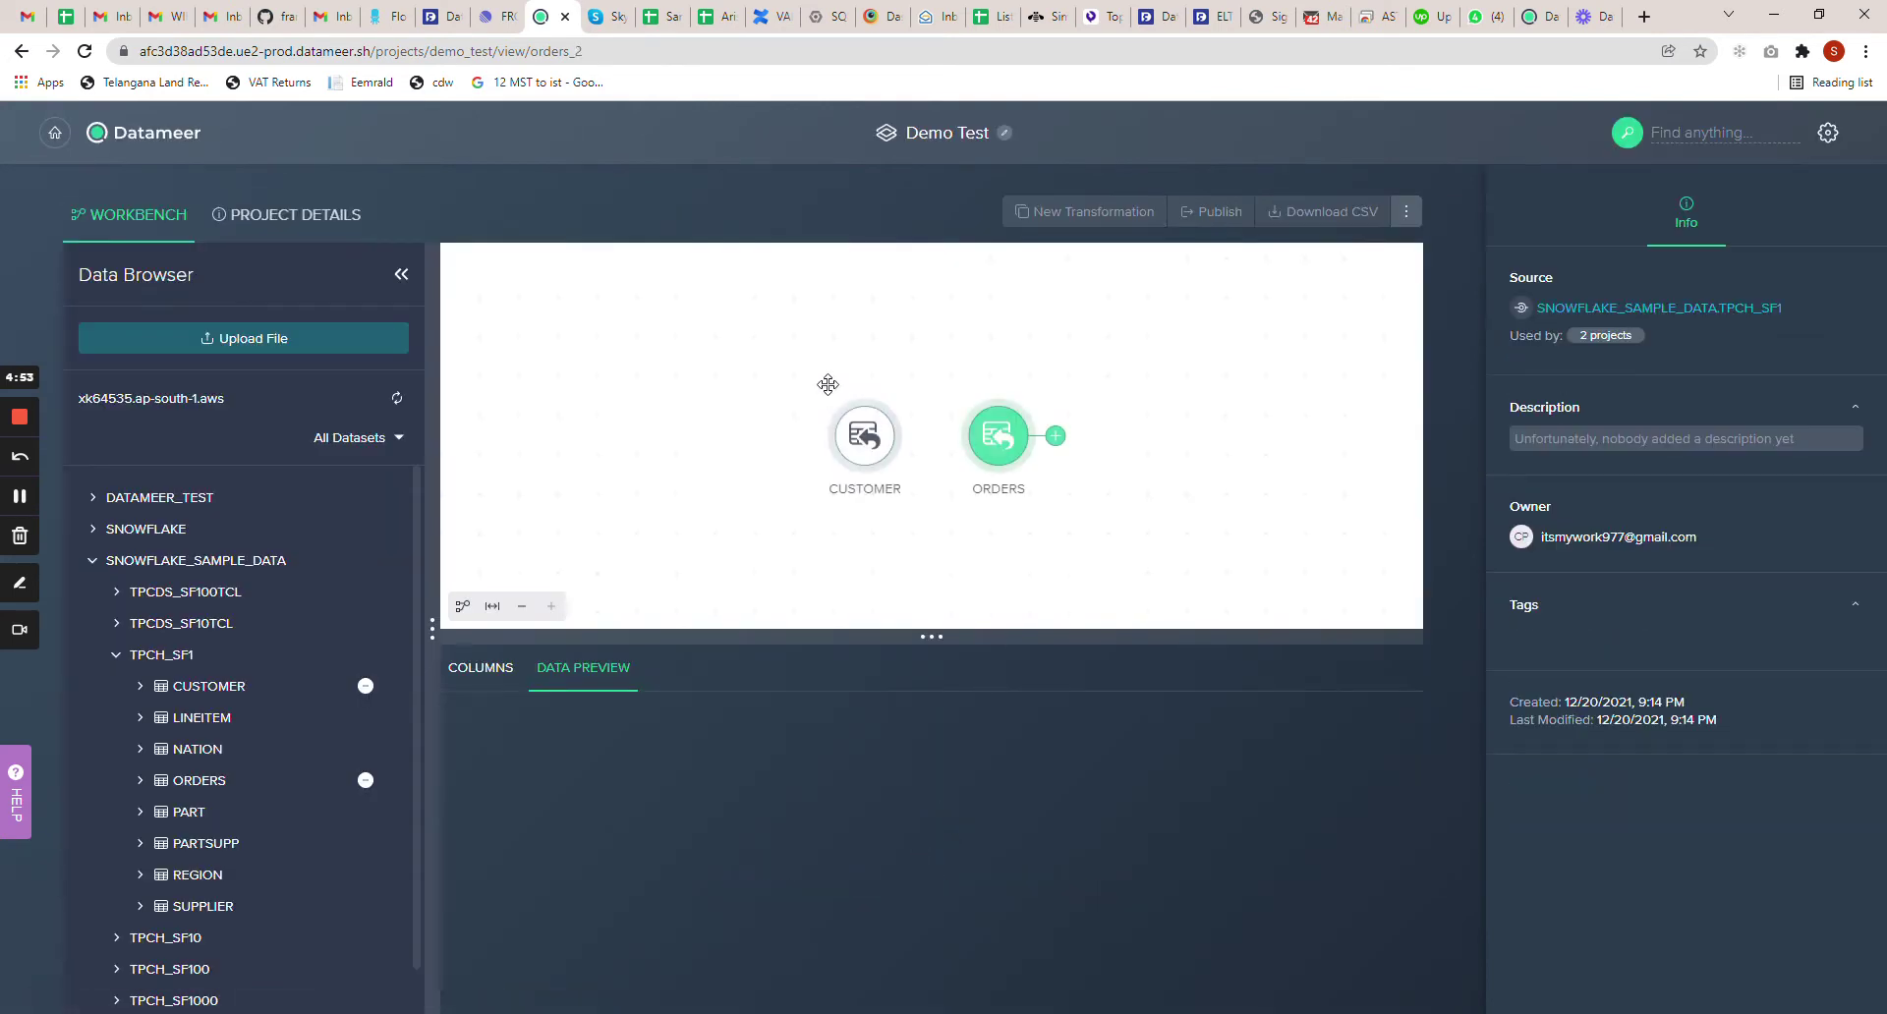
# Review the joined dataset's preview rows and its list of columns with data types
pyautogui.moveTo(835, 507); pyautogui.dragTo(606, 462)
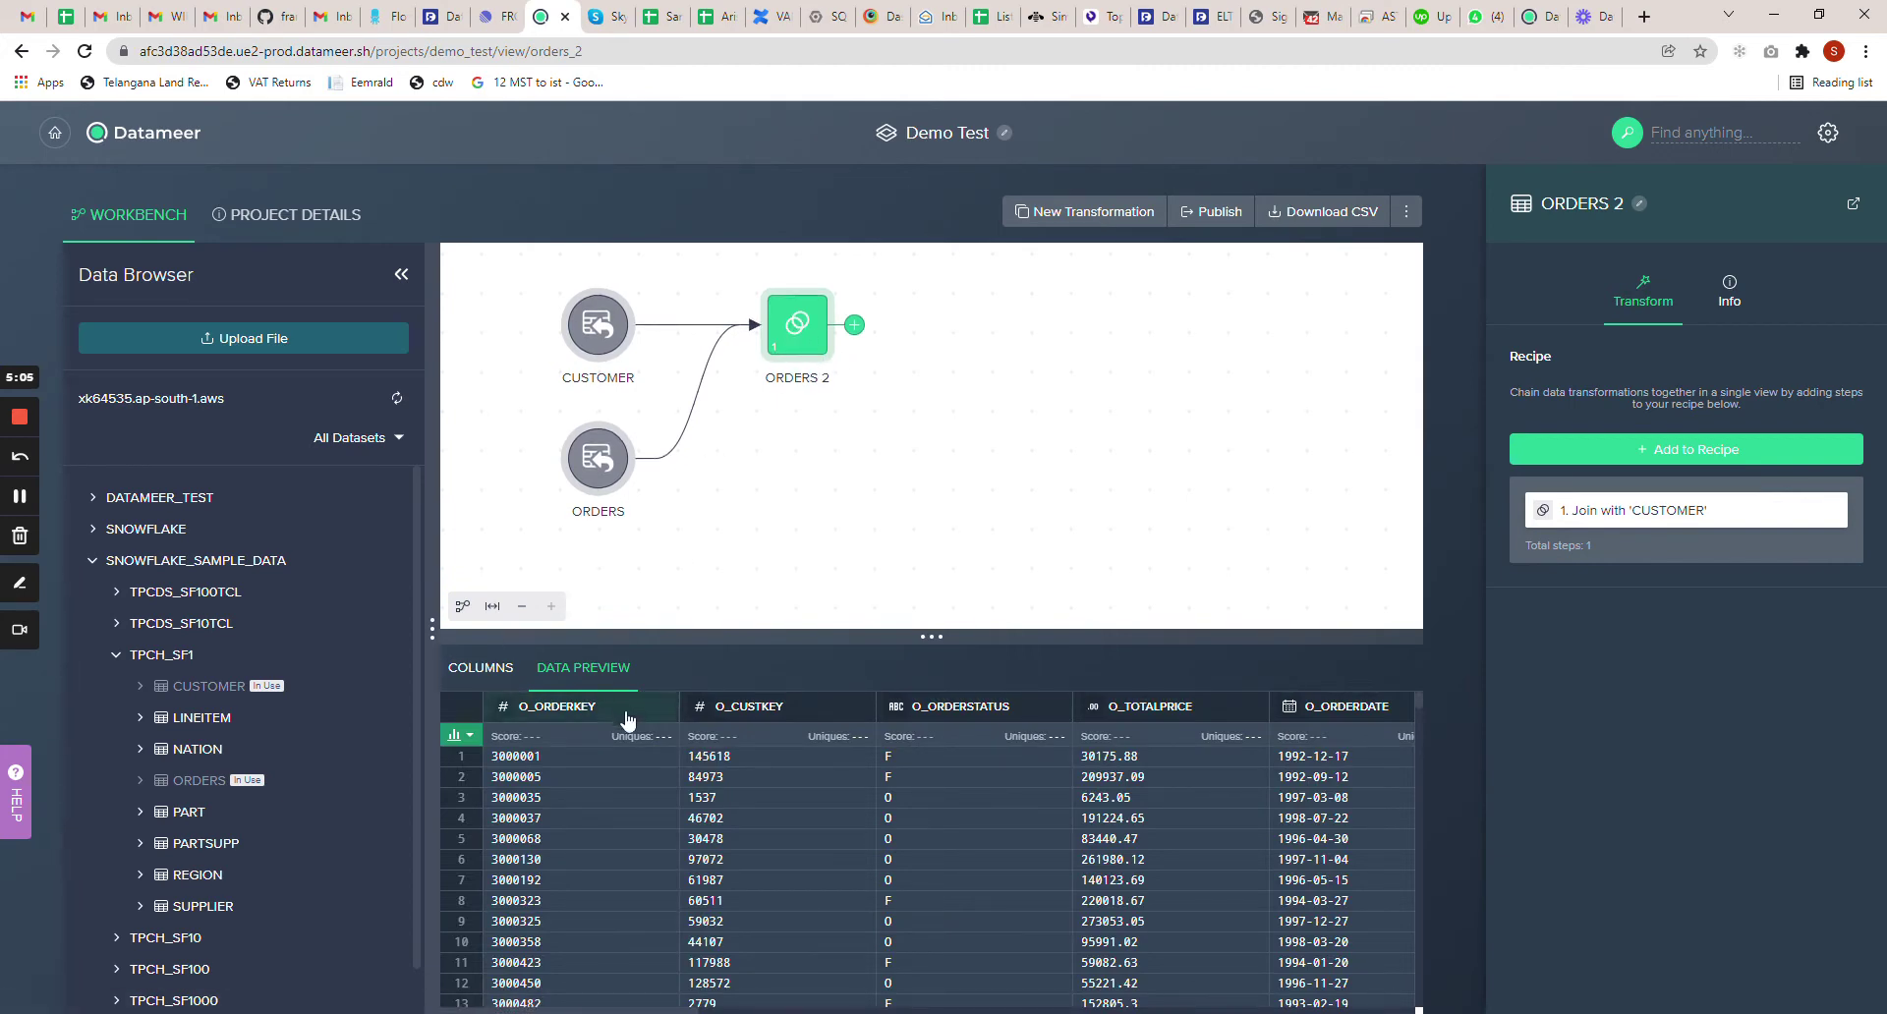
pyautogui.scroll(-2, 754, 977)
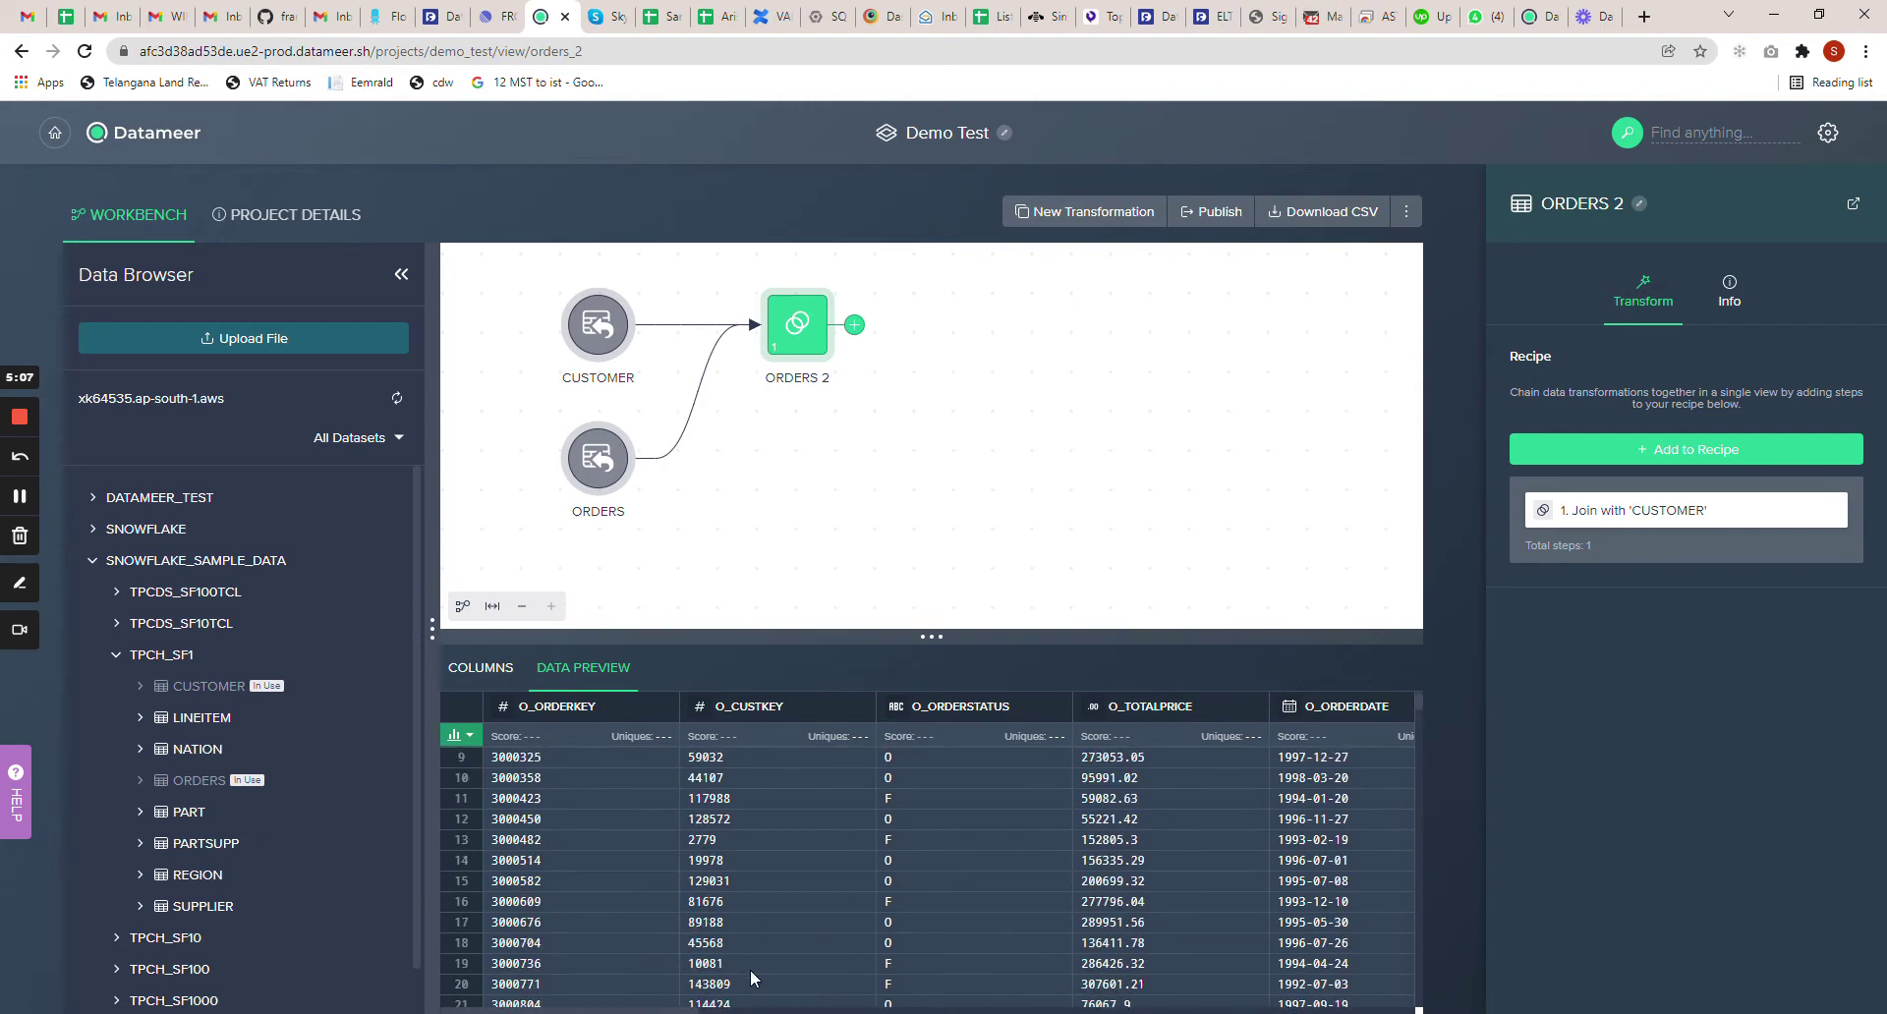
pyautogui.moveTo(688, 1010); pyautogui.dragTo(482, 992)
pyautogui.click(475, 669)
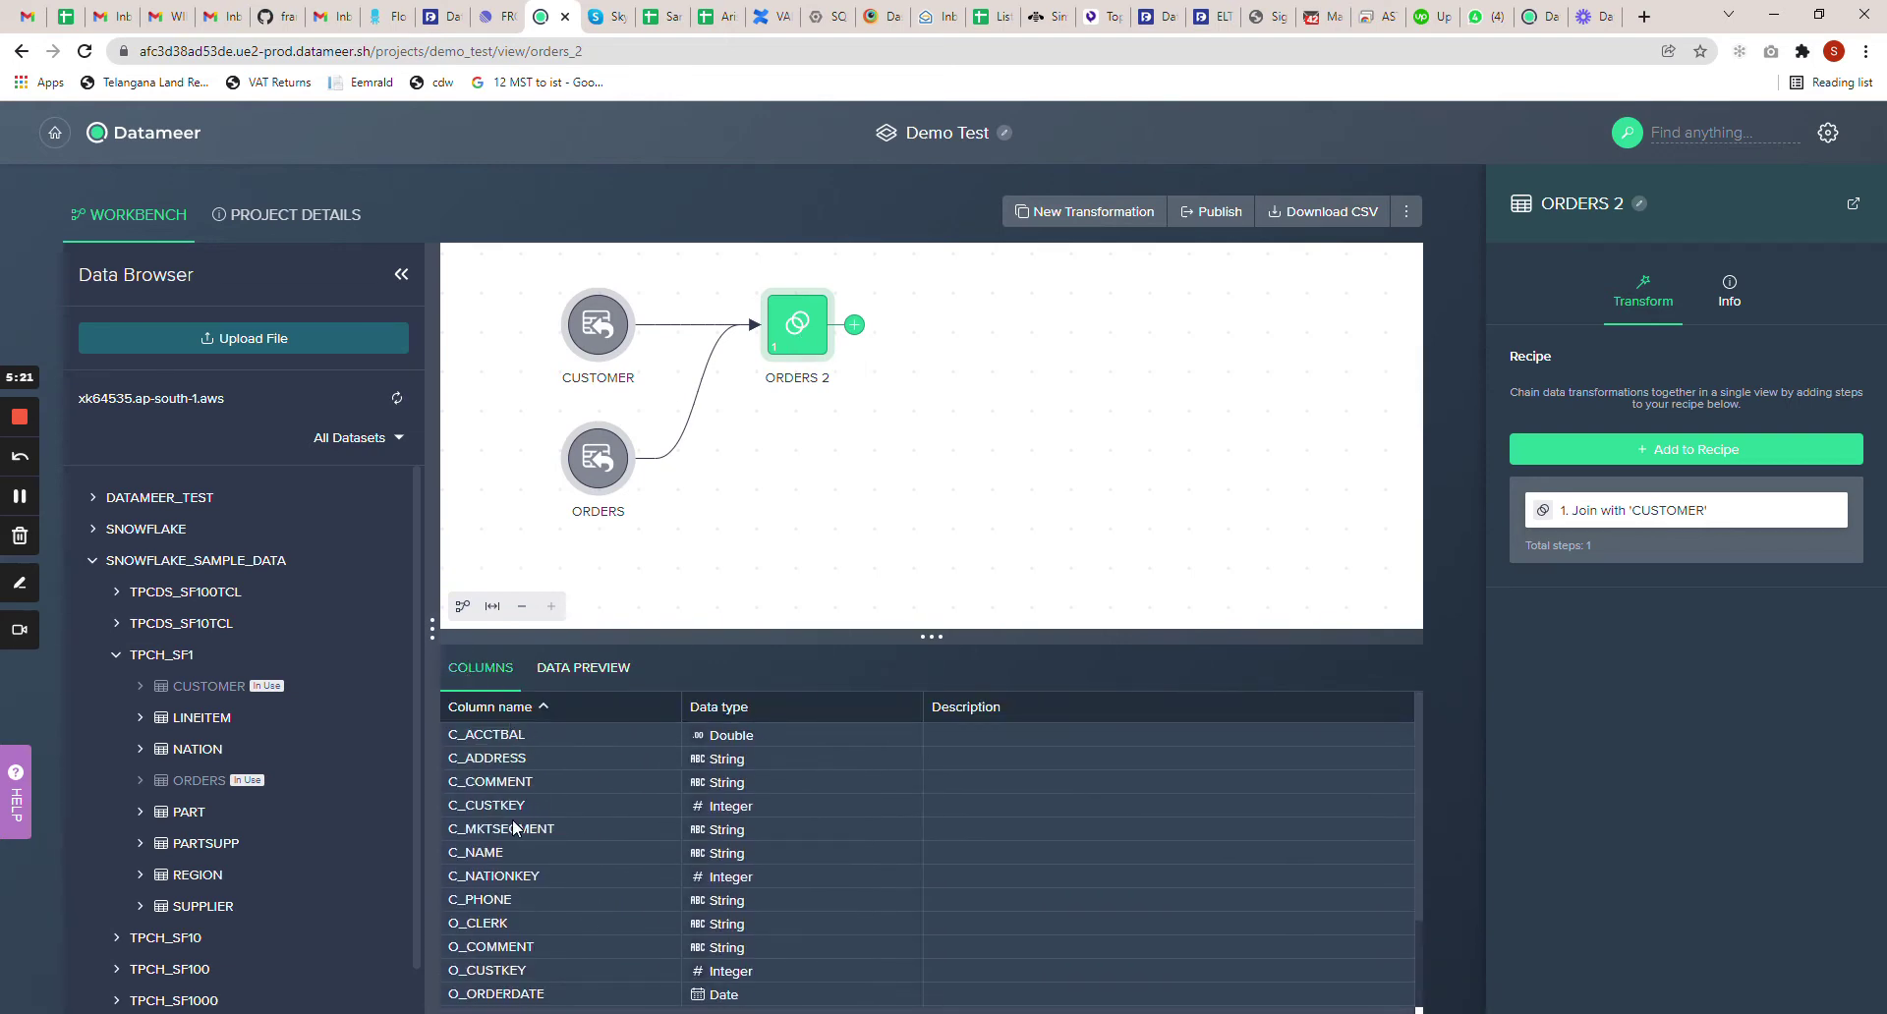
pyautogui.scroll(-2, 516, 835)
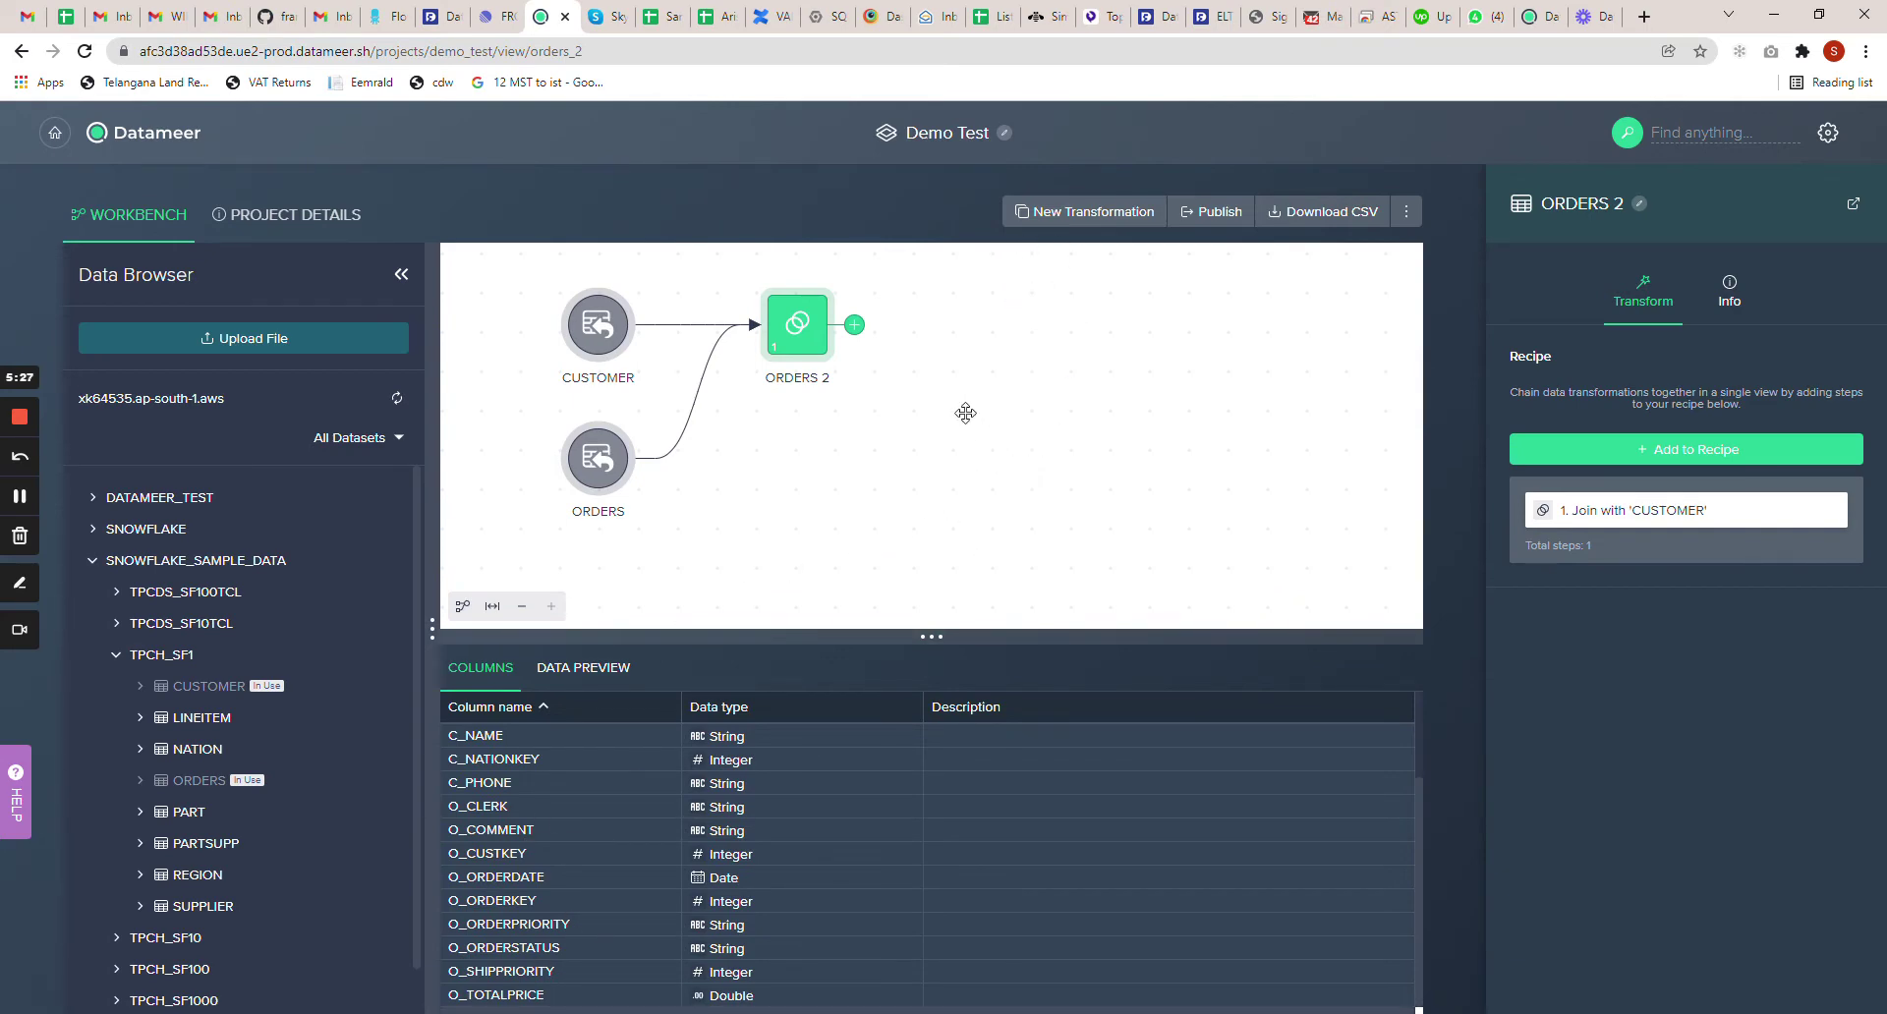
# Start a Manage Columns transformation on the joined ORDERS 2 dataset and deselect all columns
pyautogui.click(1088, 213)
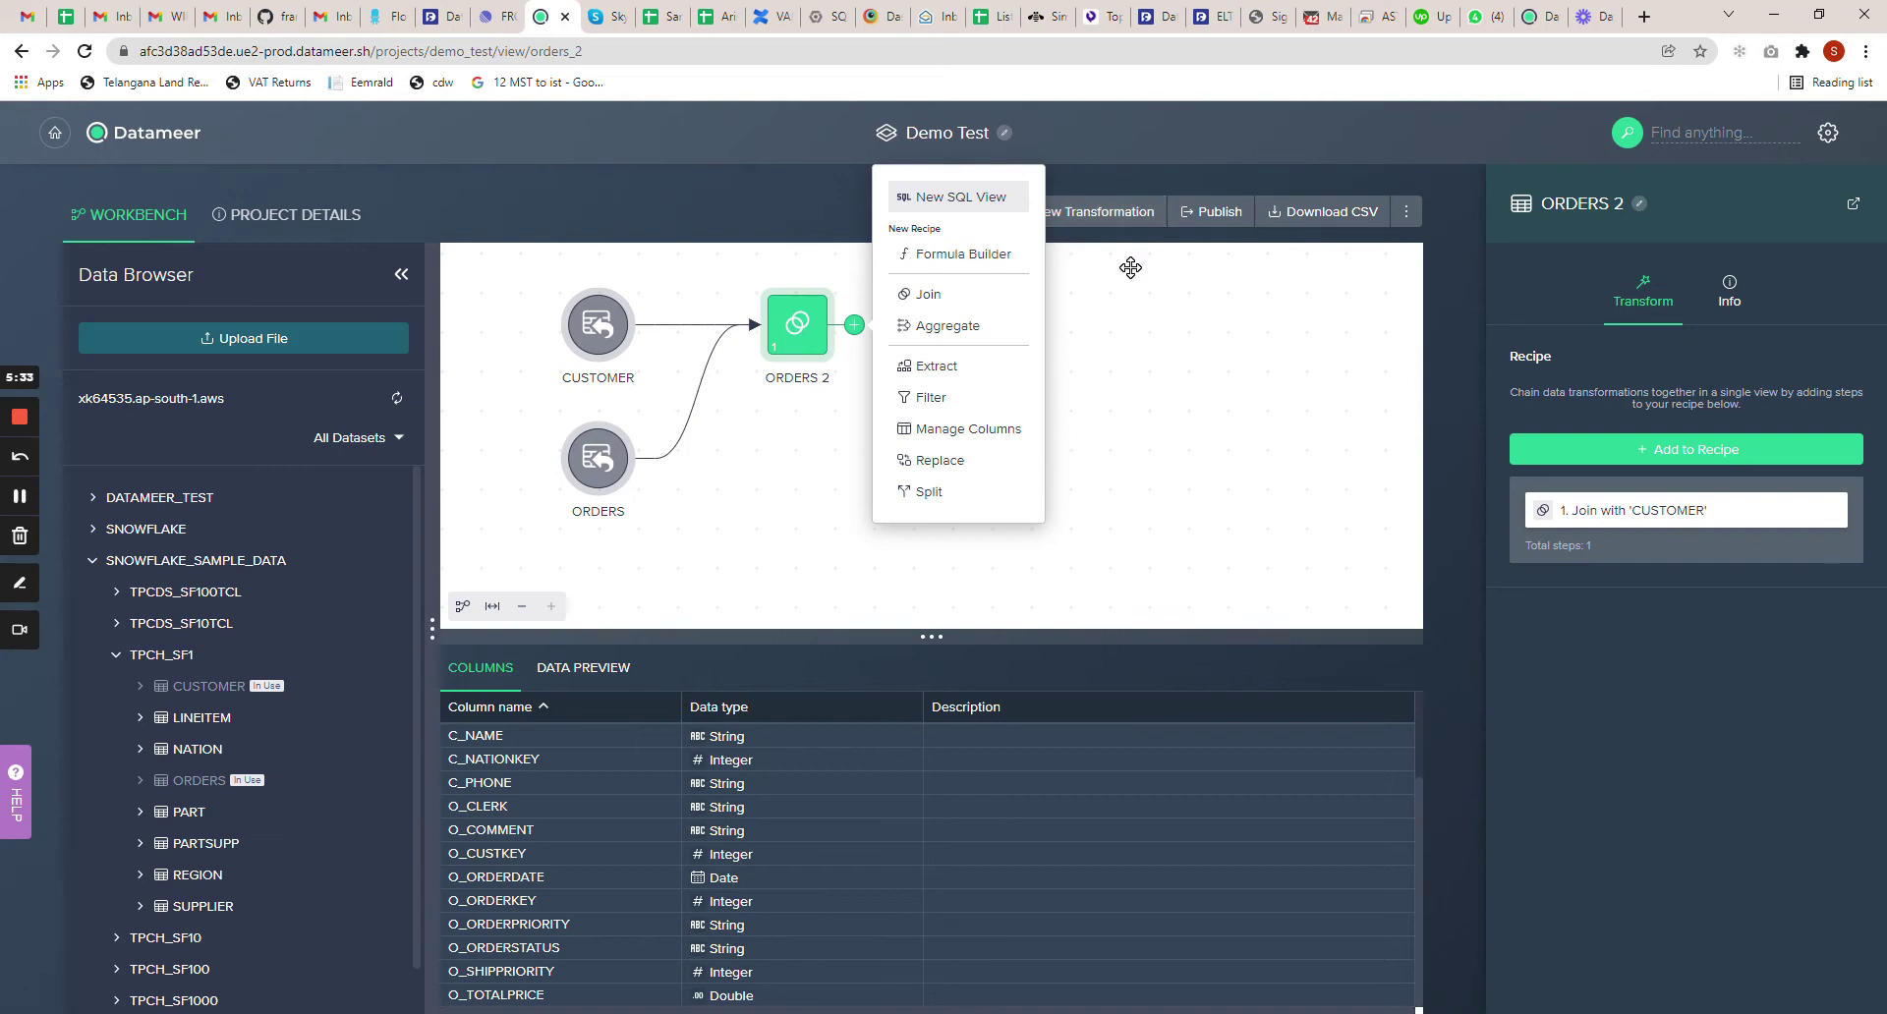
pyautogui.click(994, 435)
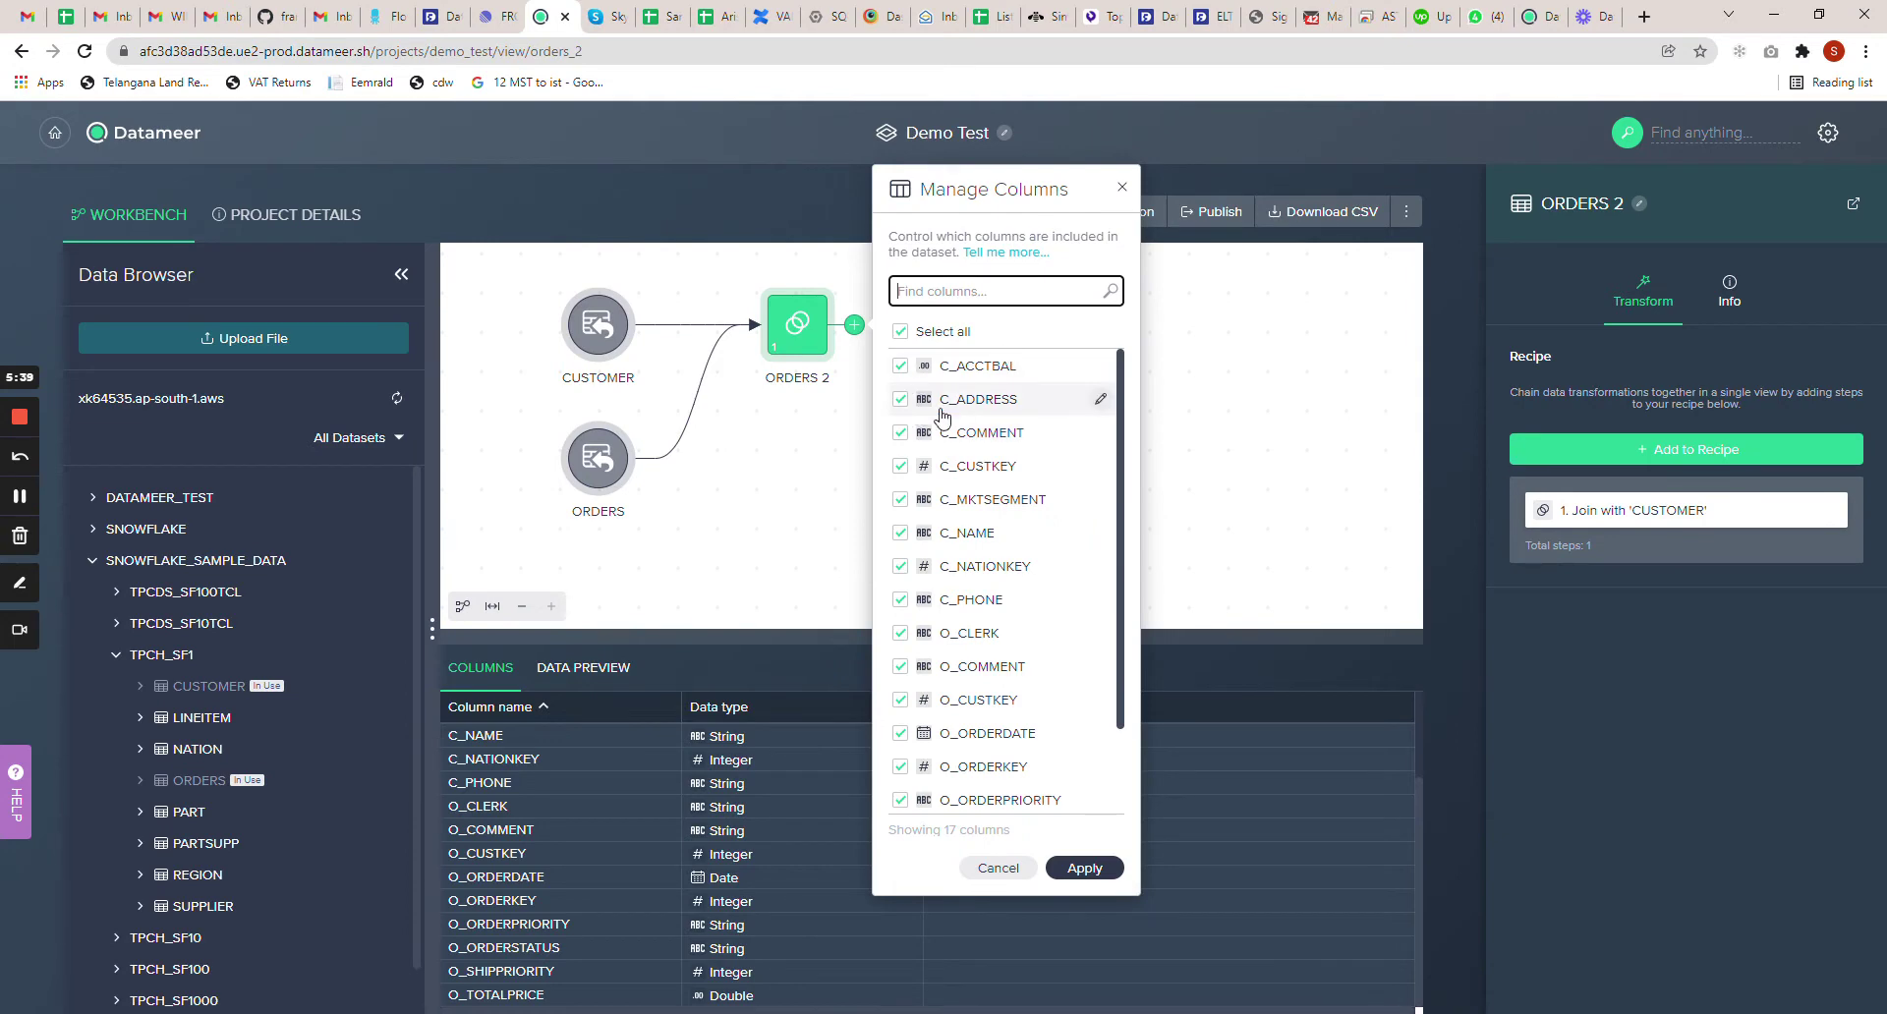
pyautogui.scroll(-1, 960, 437)
pyautogui.scroll(-2, 960, 422)
pyautogui.scroll(3, 961, 432)
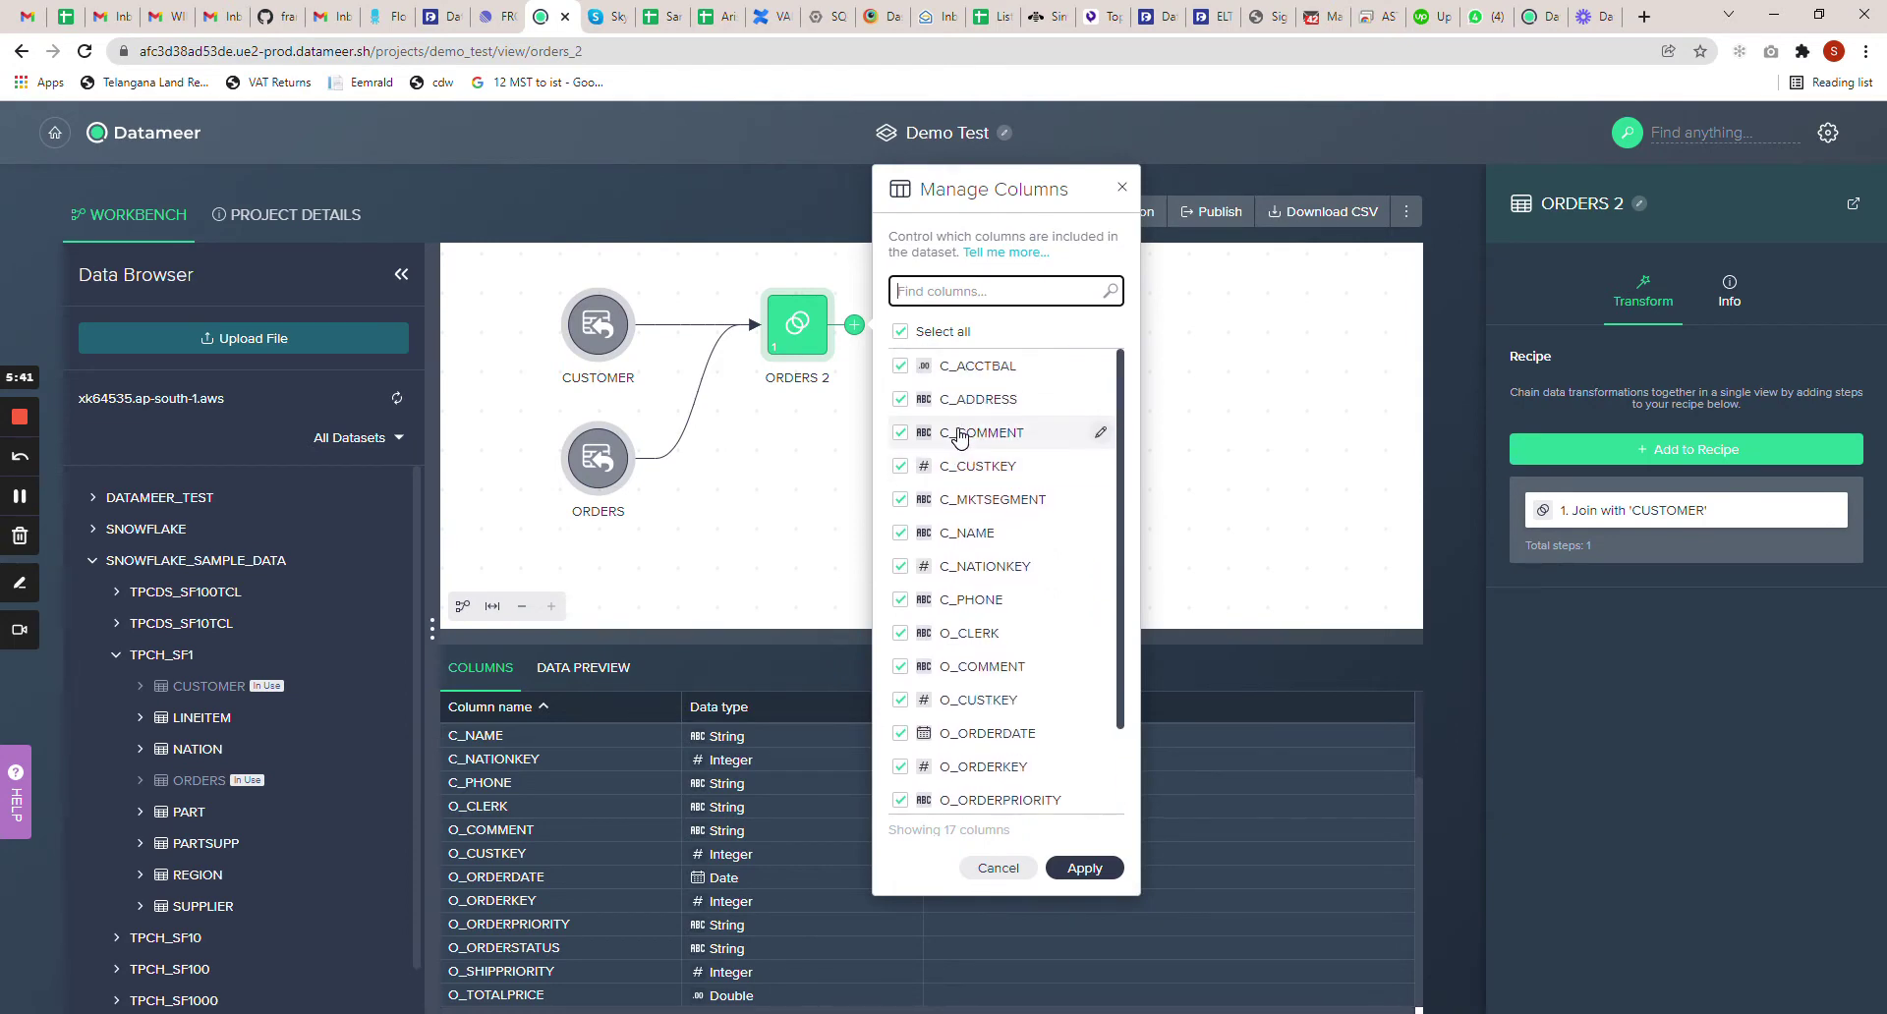
pyautogui.click(901, 332)
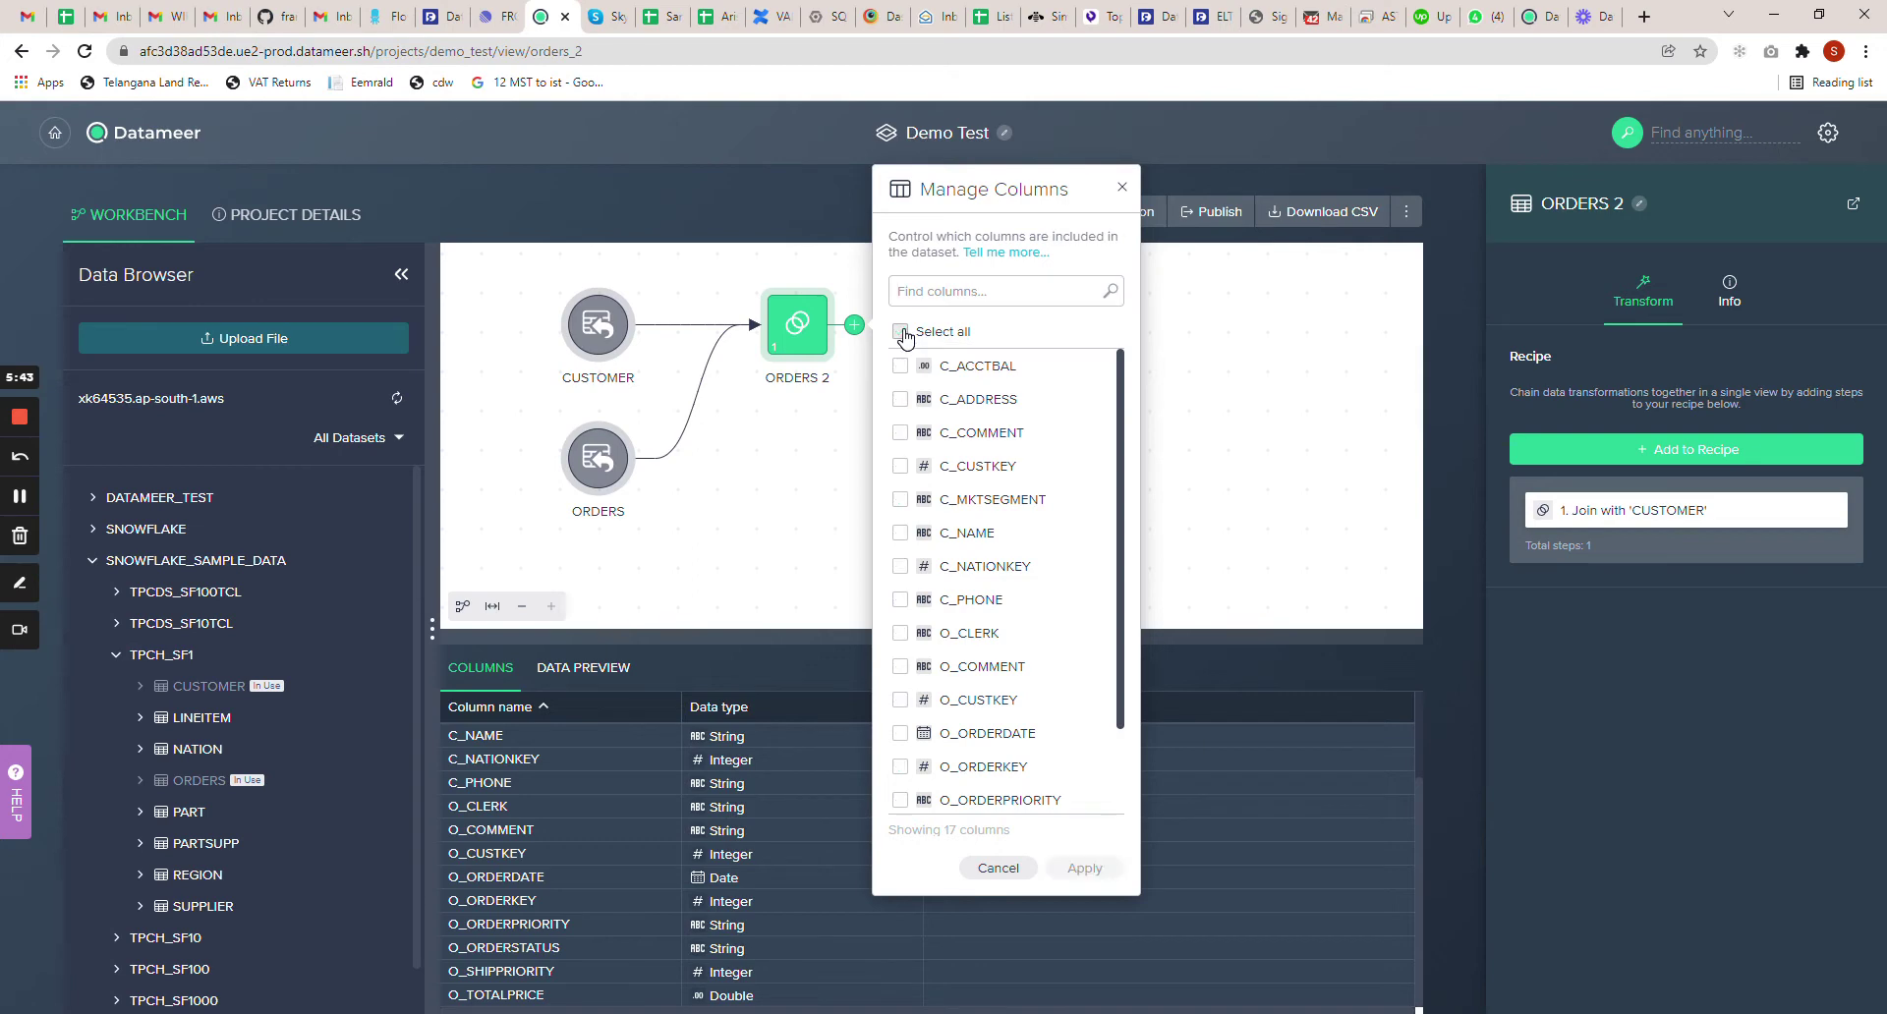
pyautogui.click(901, 467)
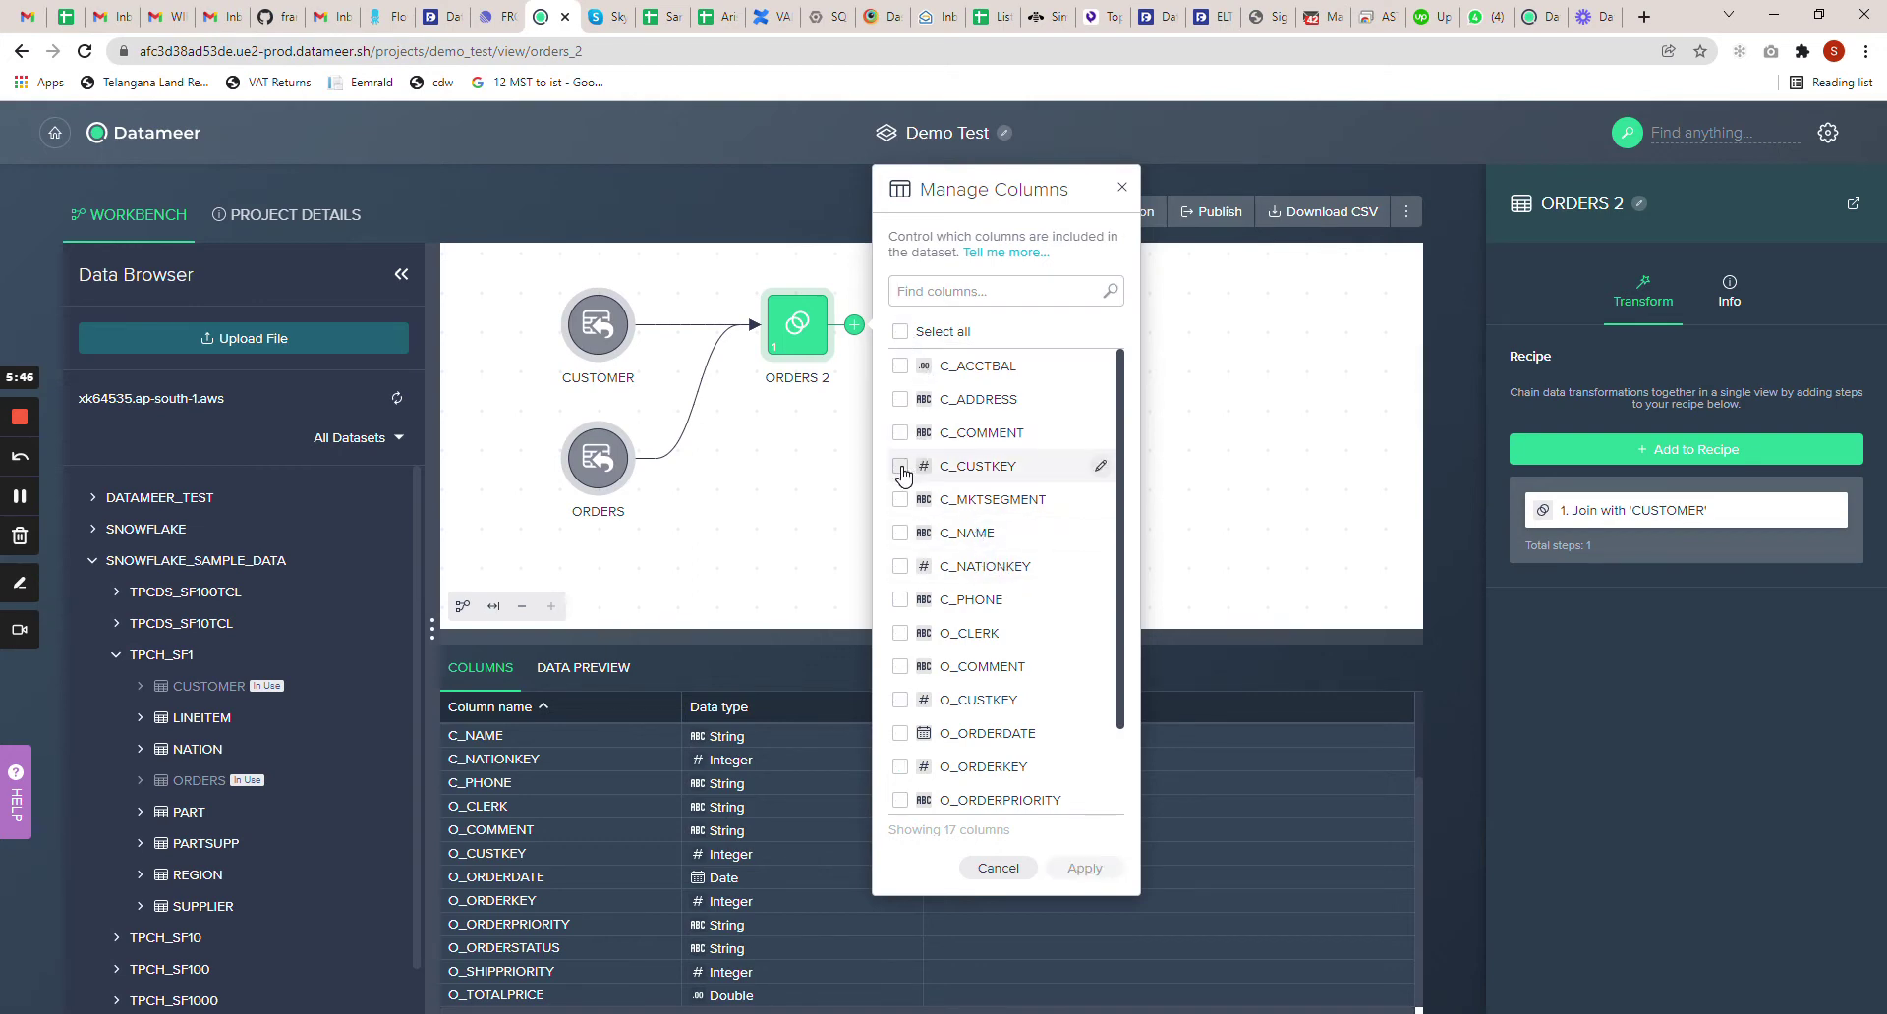
pyautogui.click(901, 333)
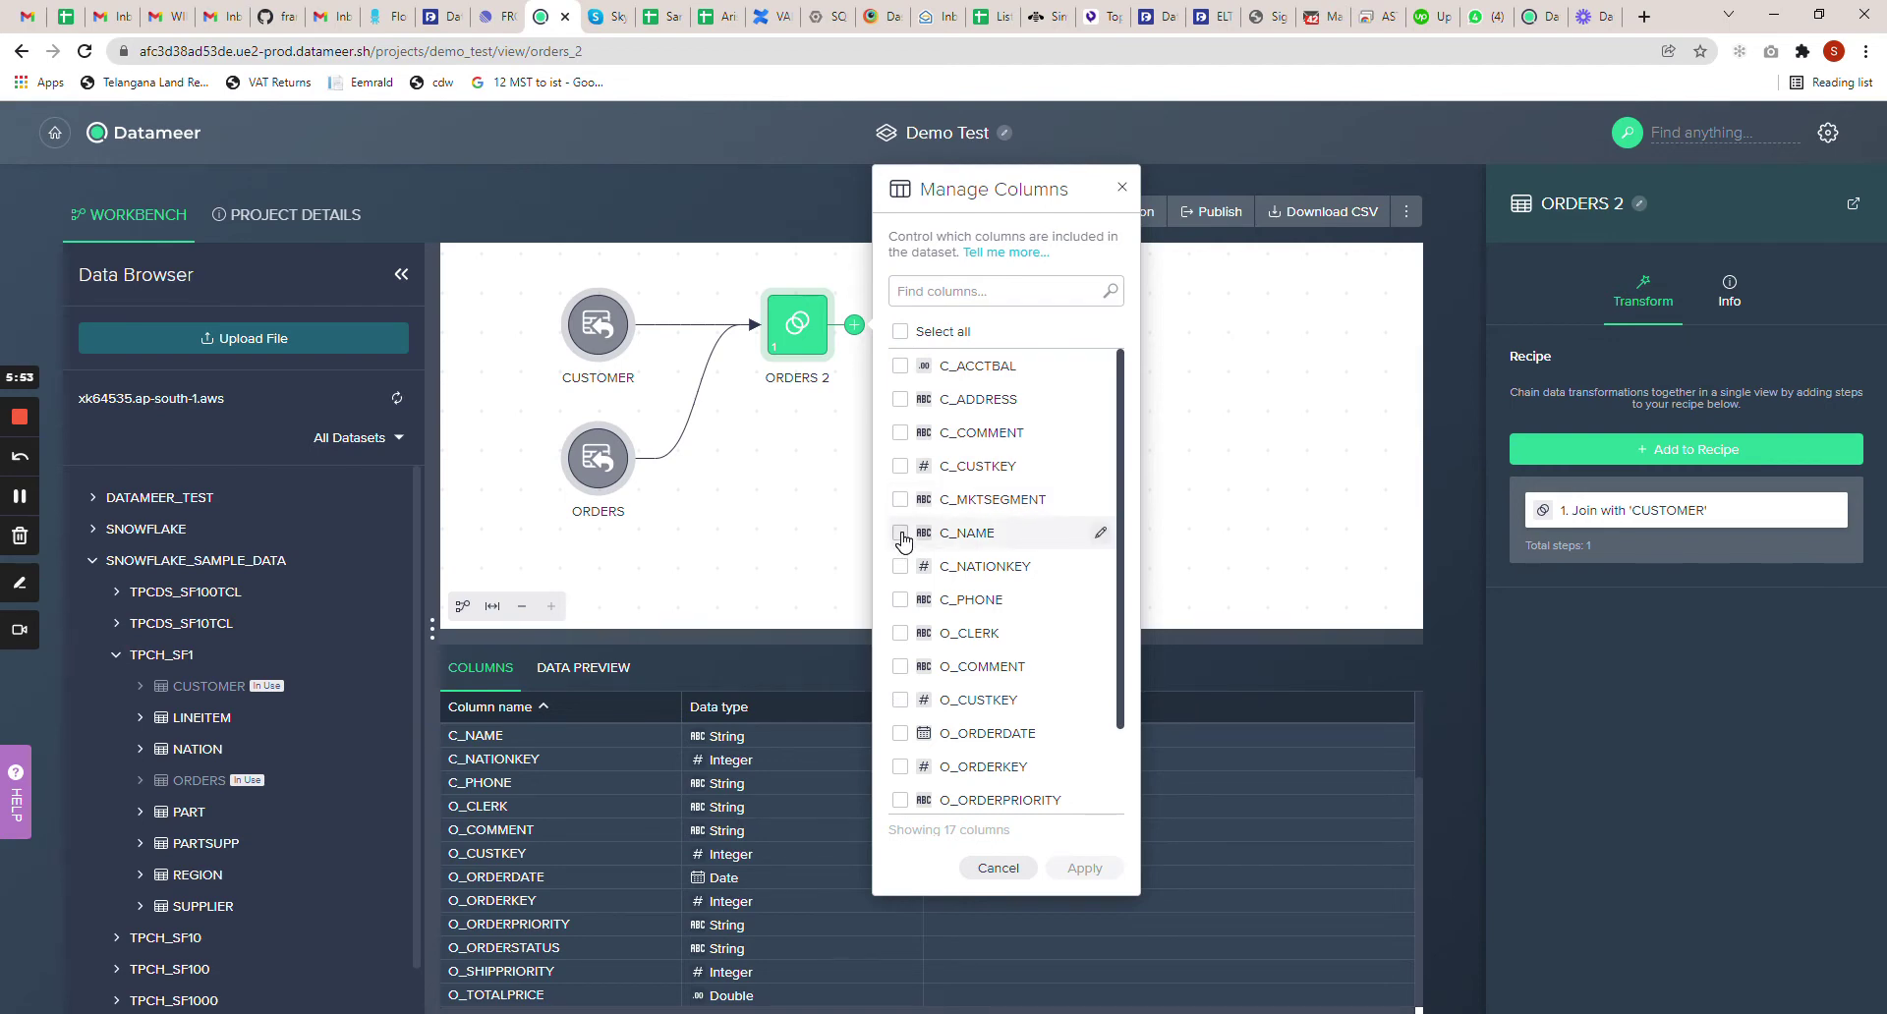
# Include only C_CUSTKEY, C_NAME, C_NATIONKEY, C_PHONE, O_CLERK, O_CUSTKEY and O_ORDERKEY in the dataset and apply the selection
pyautogui.click(900, 534)
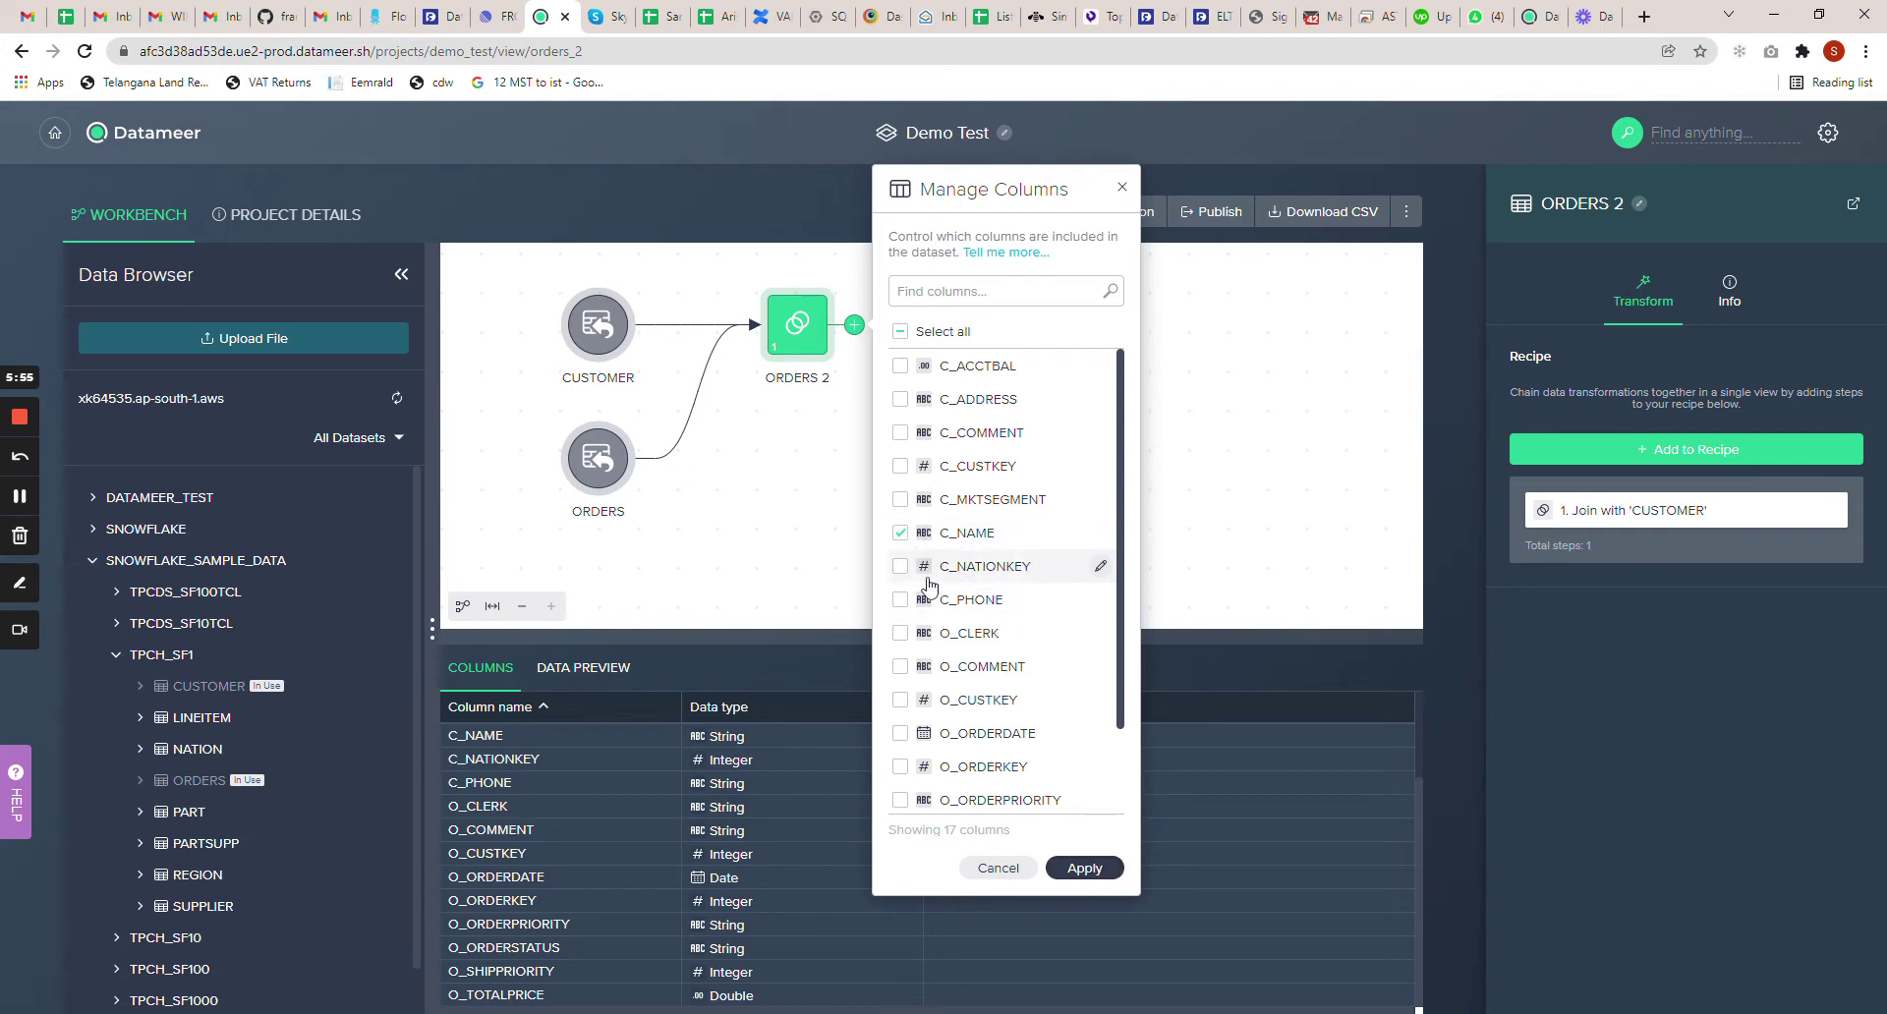
pyautogui.click(900, 601)
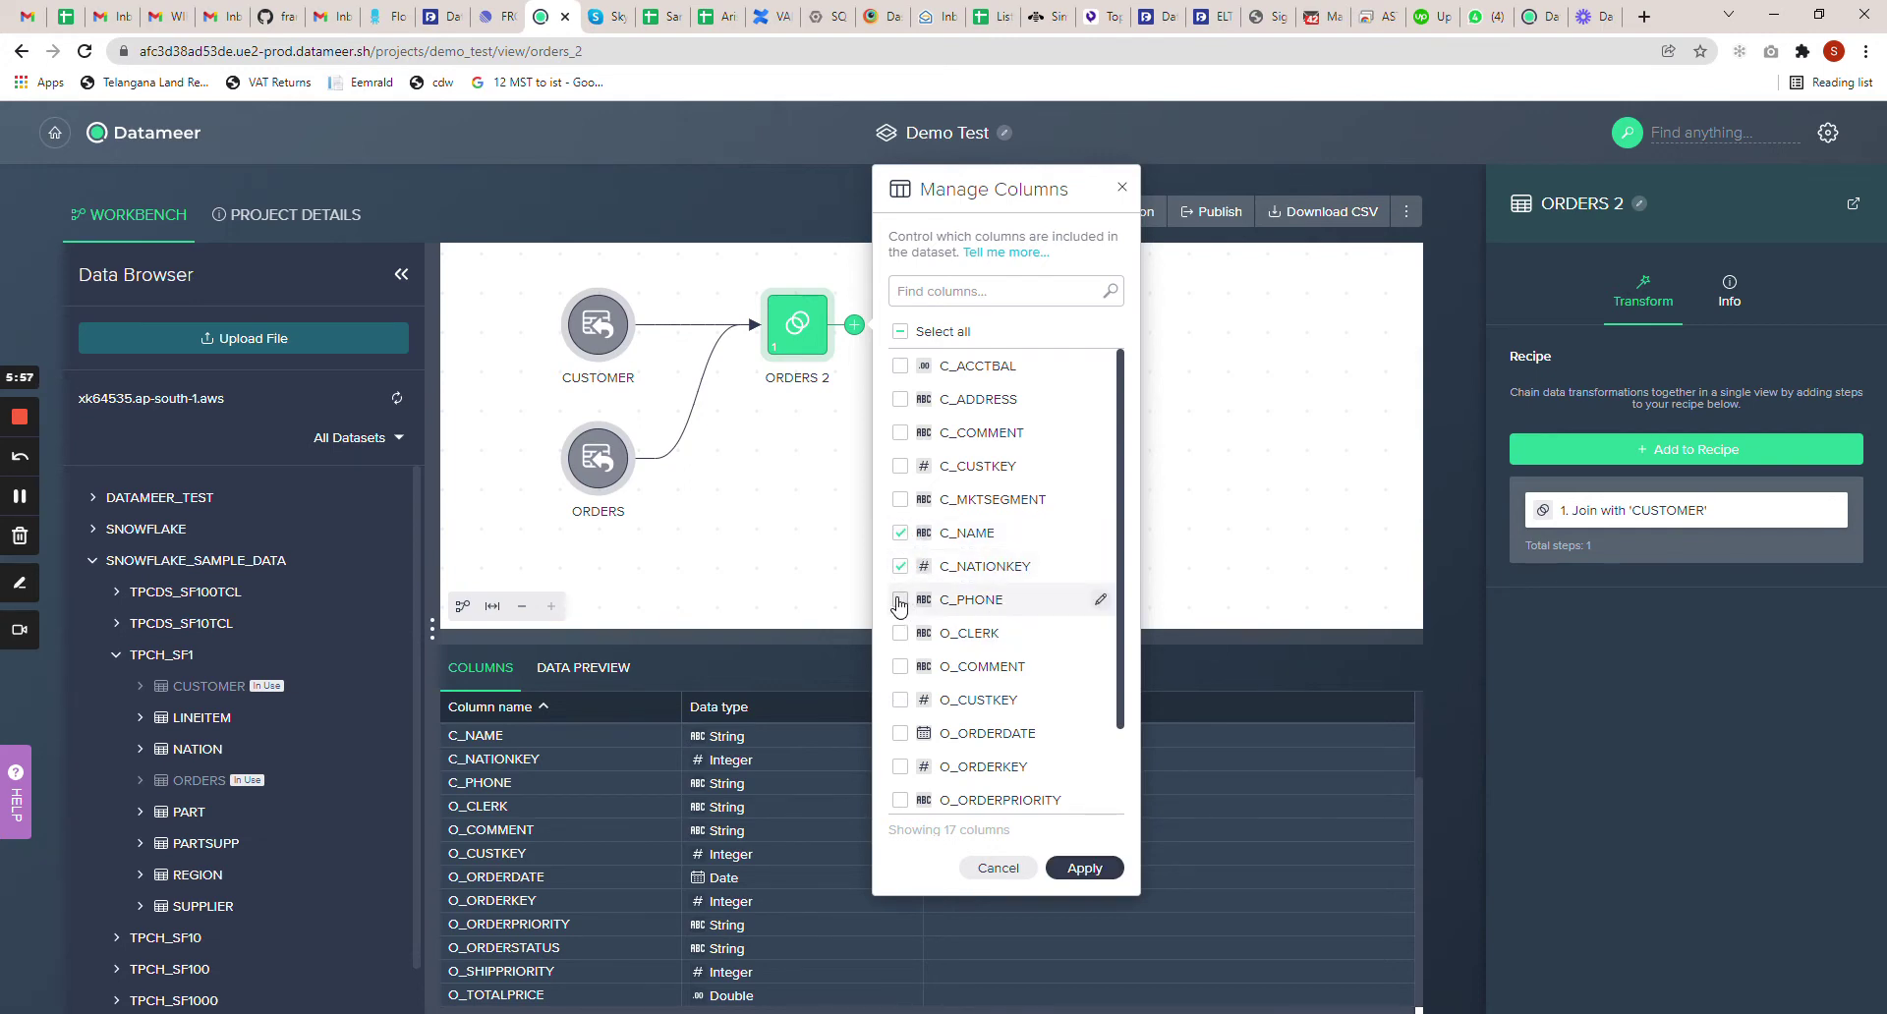
pyautogui.scroll(-1, 939, 701)
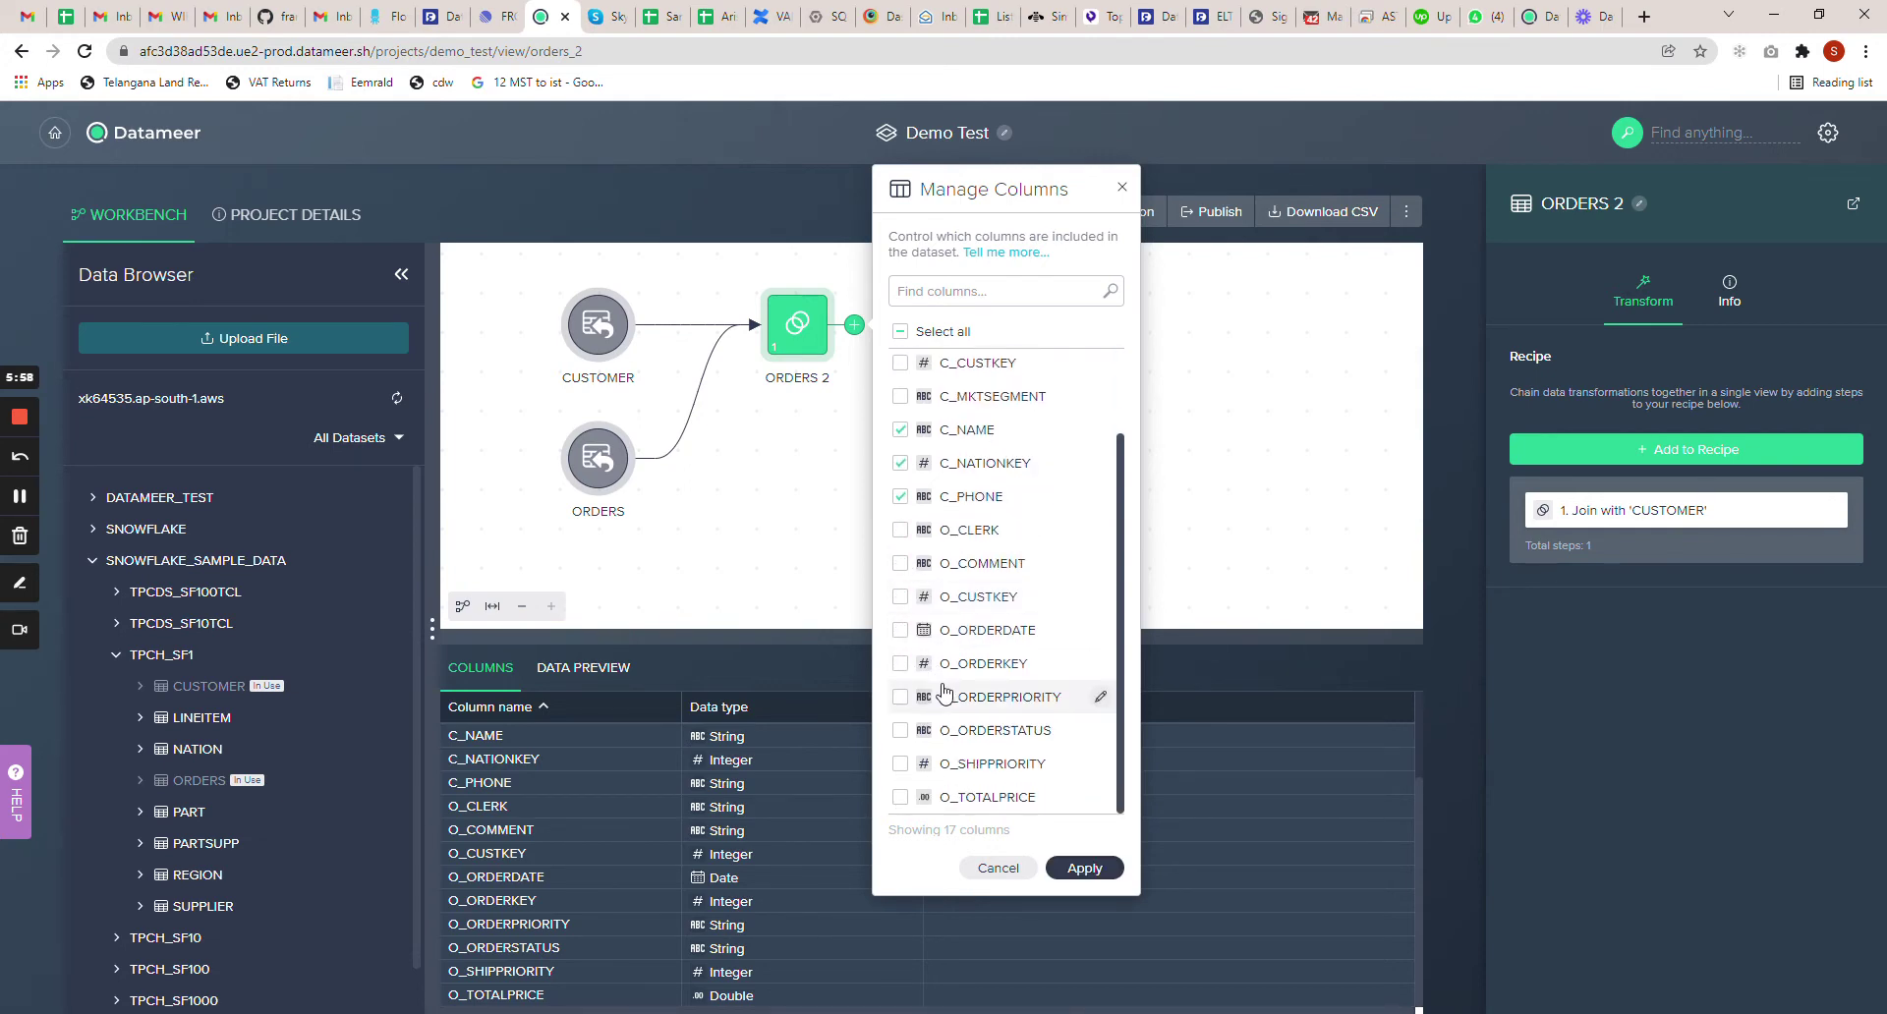
pyautogui.click(900, 530)
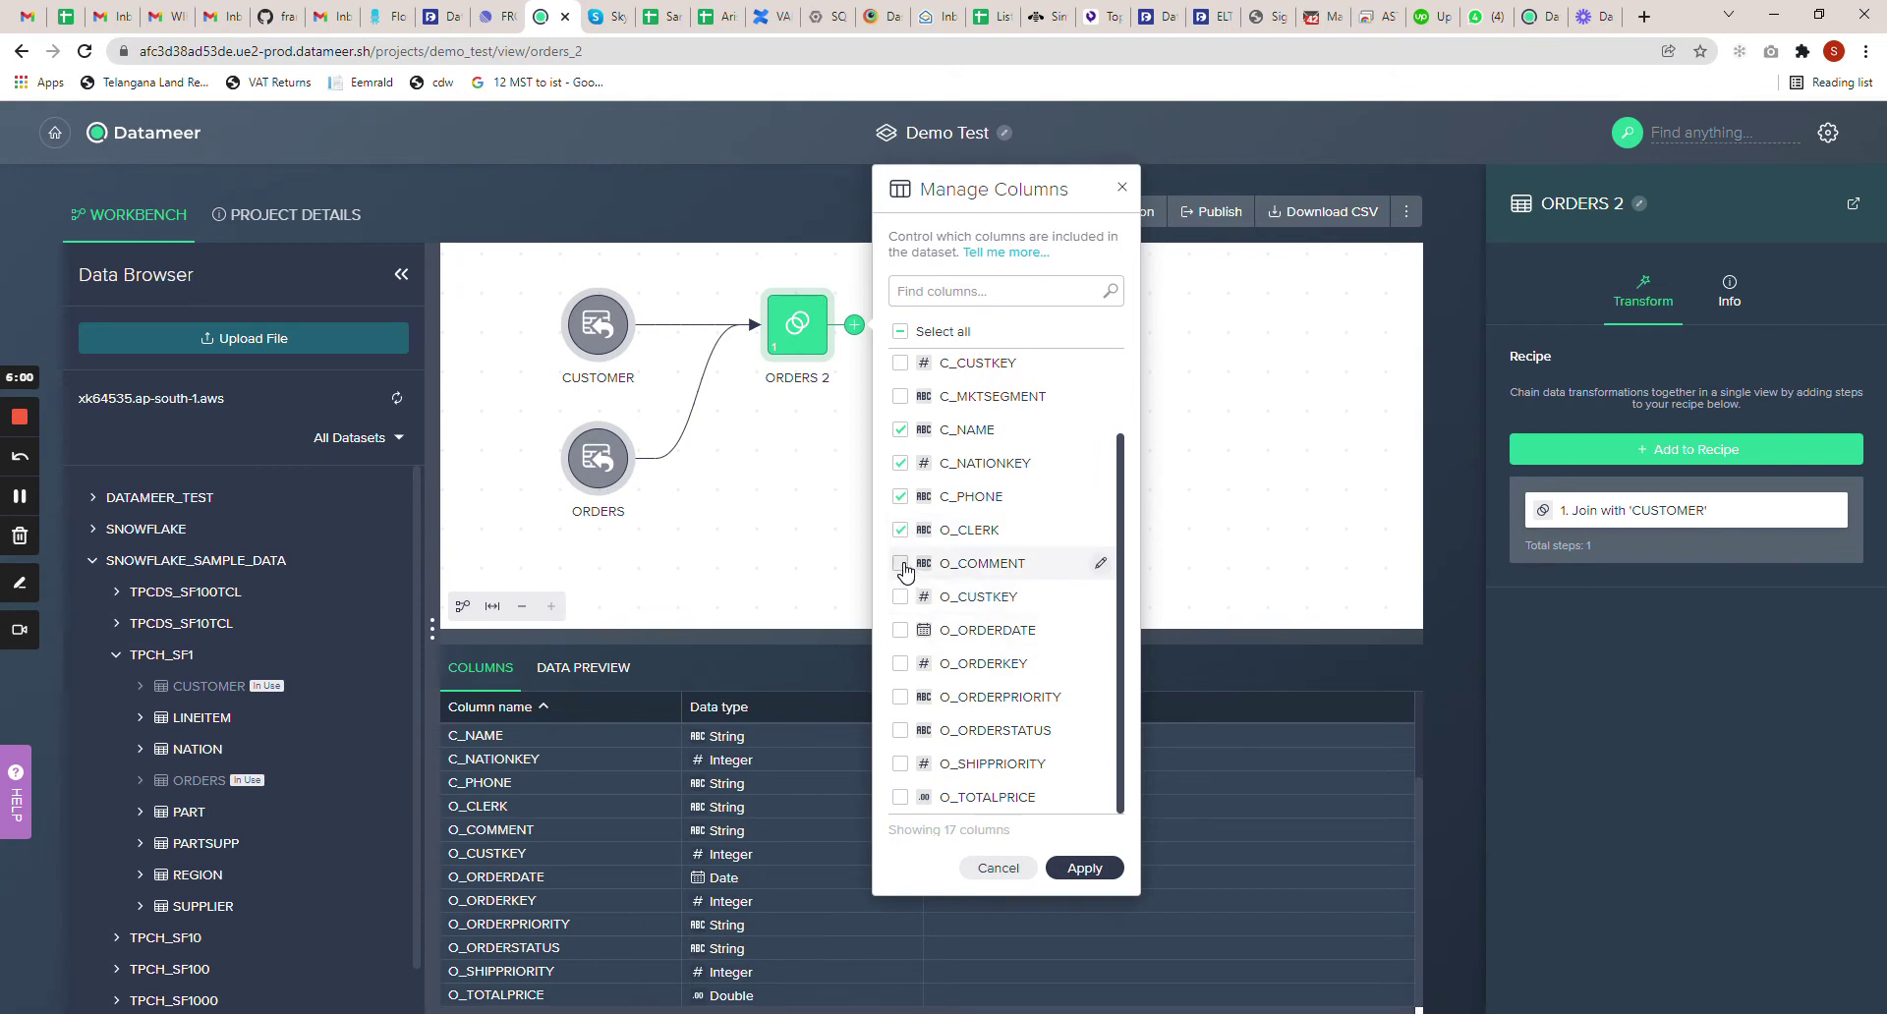
pyautogui.click(900, 596)
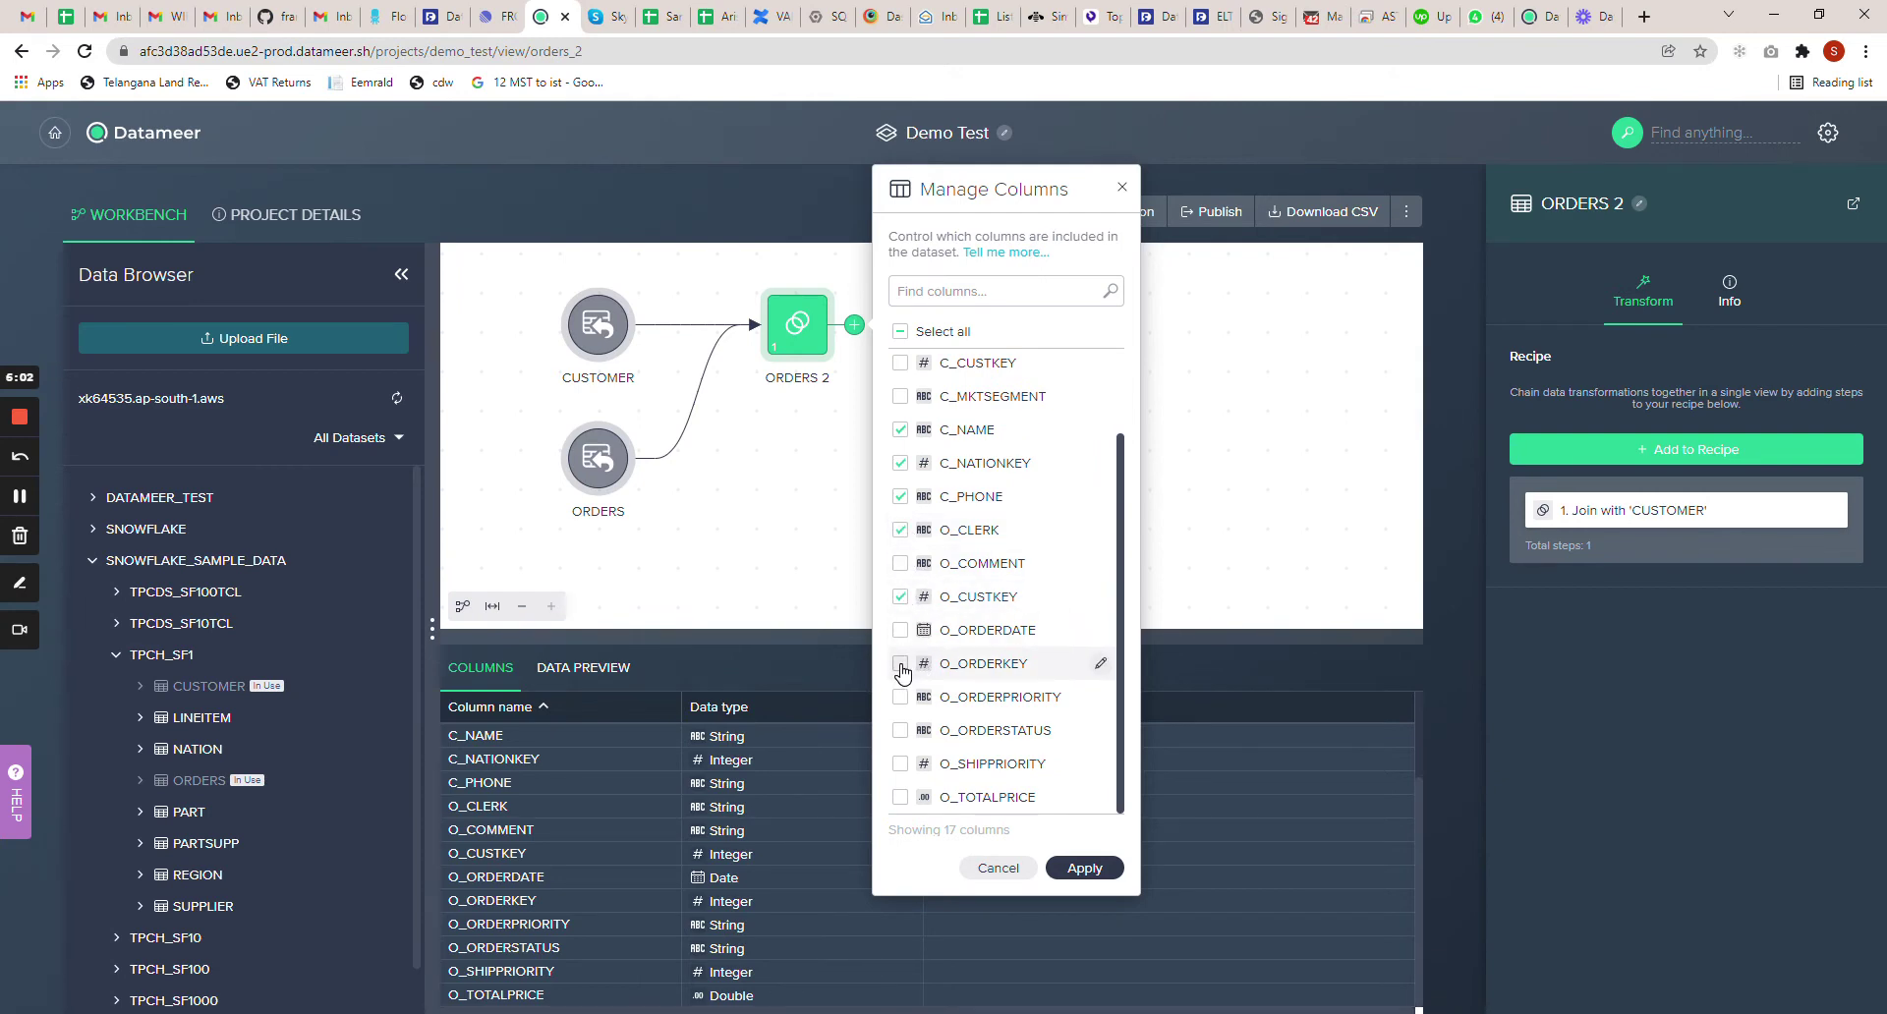
pyautogui.click(900, 664)
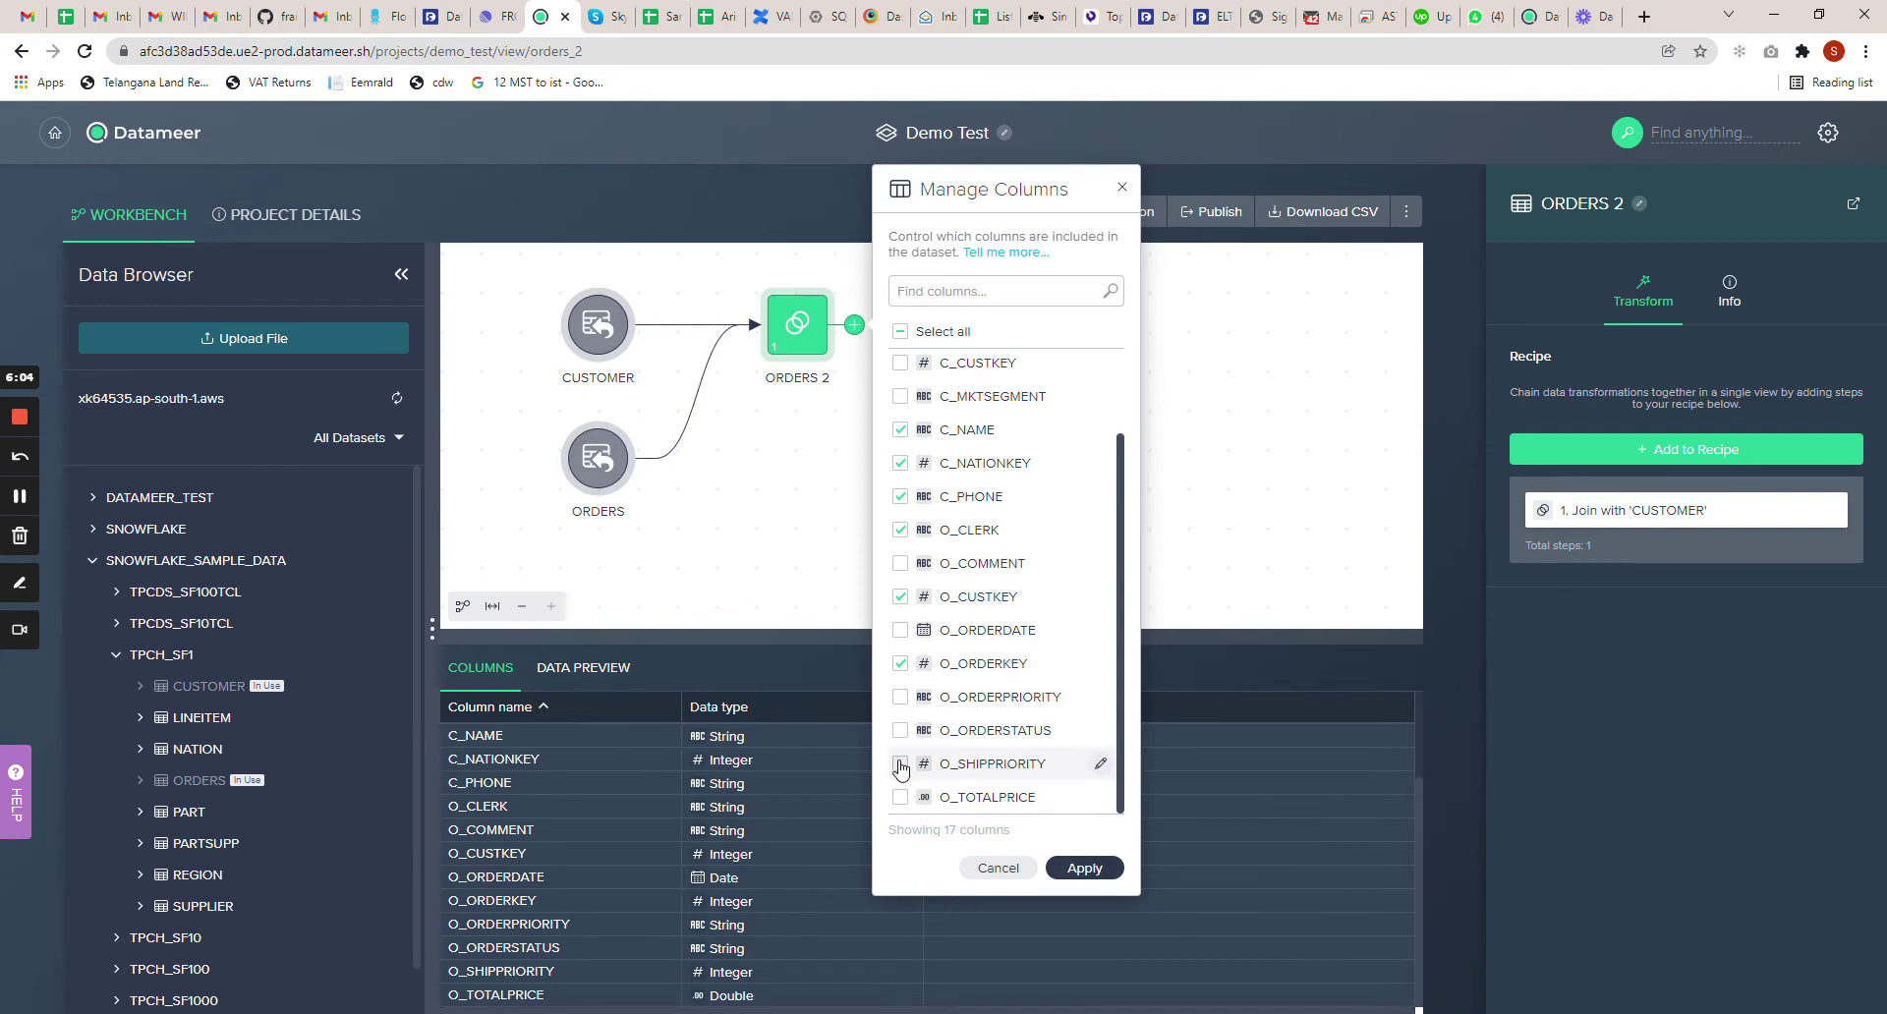
pyautogui.scroll(2, 988, 546)
pyautogui.scroll(1, 988, 546)
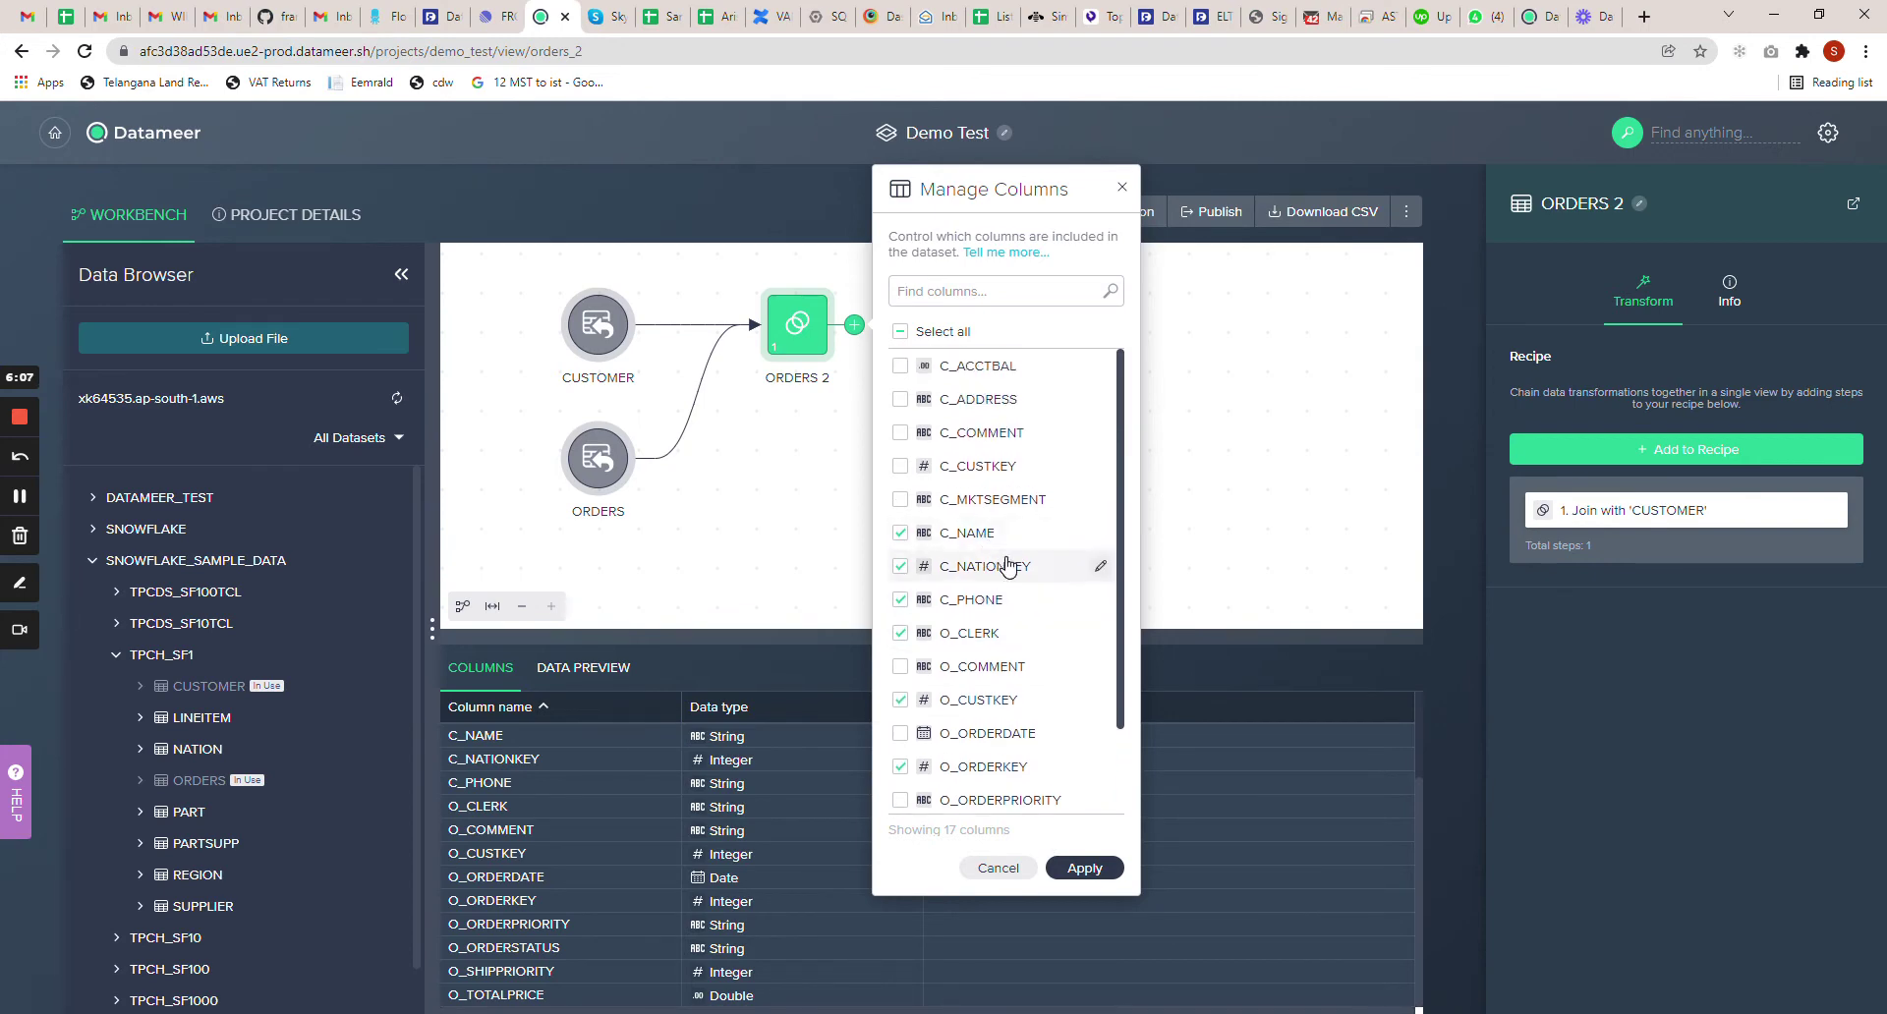
pyautogui.click(900, 465)
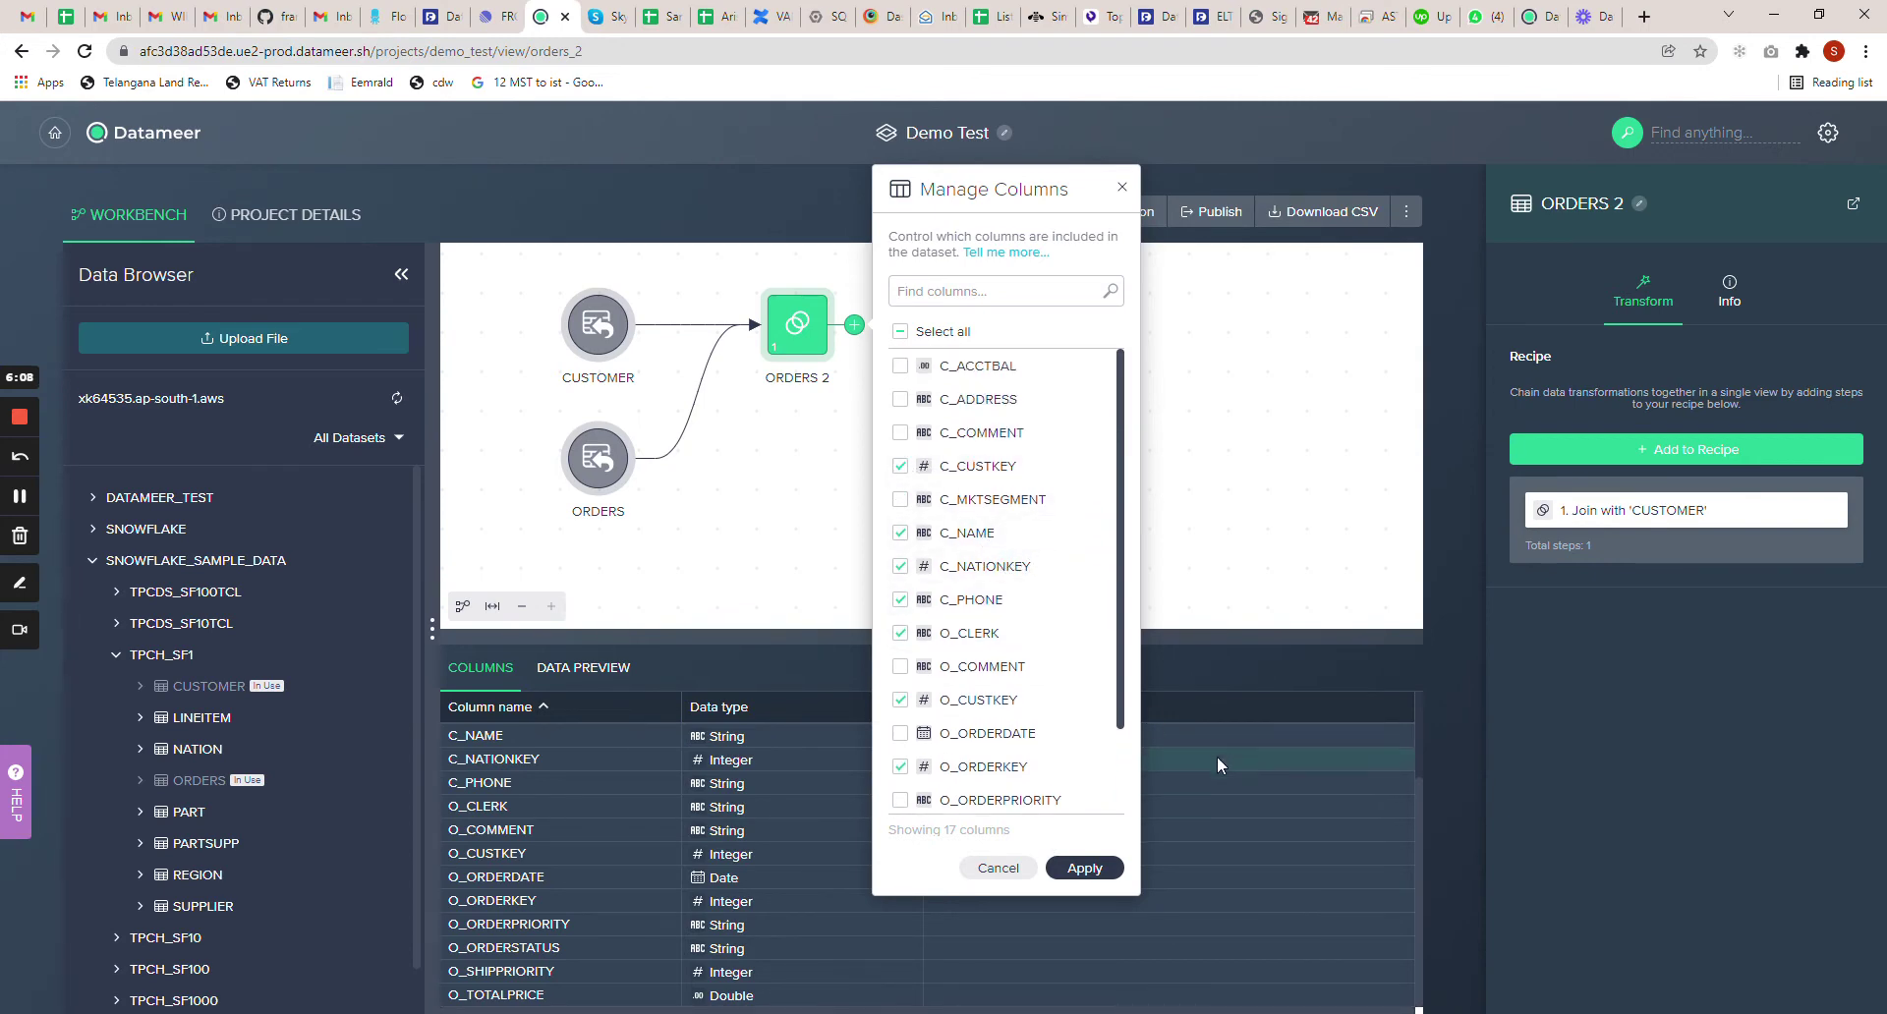
pyautogui.click(1093, 870)
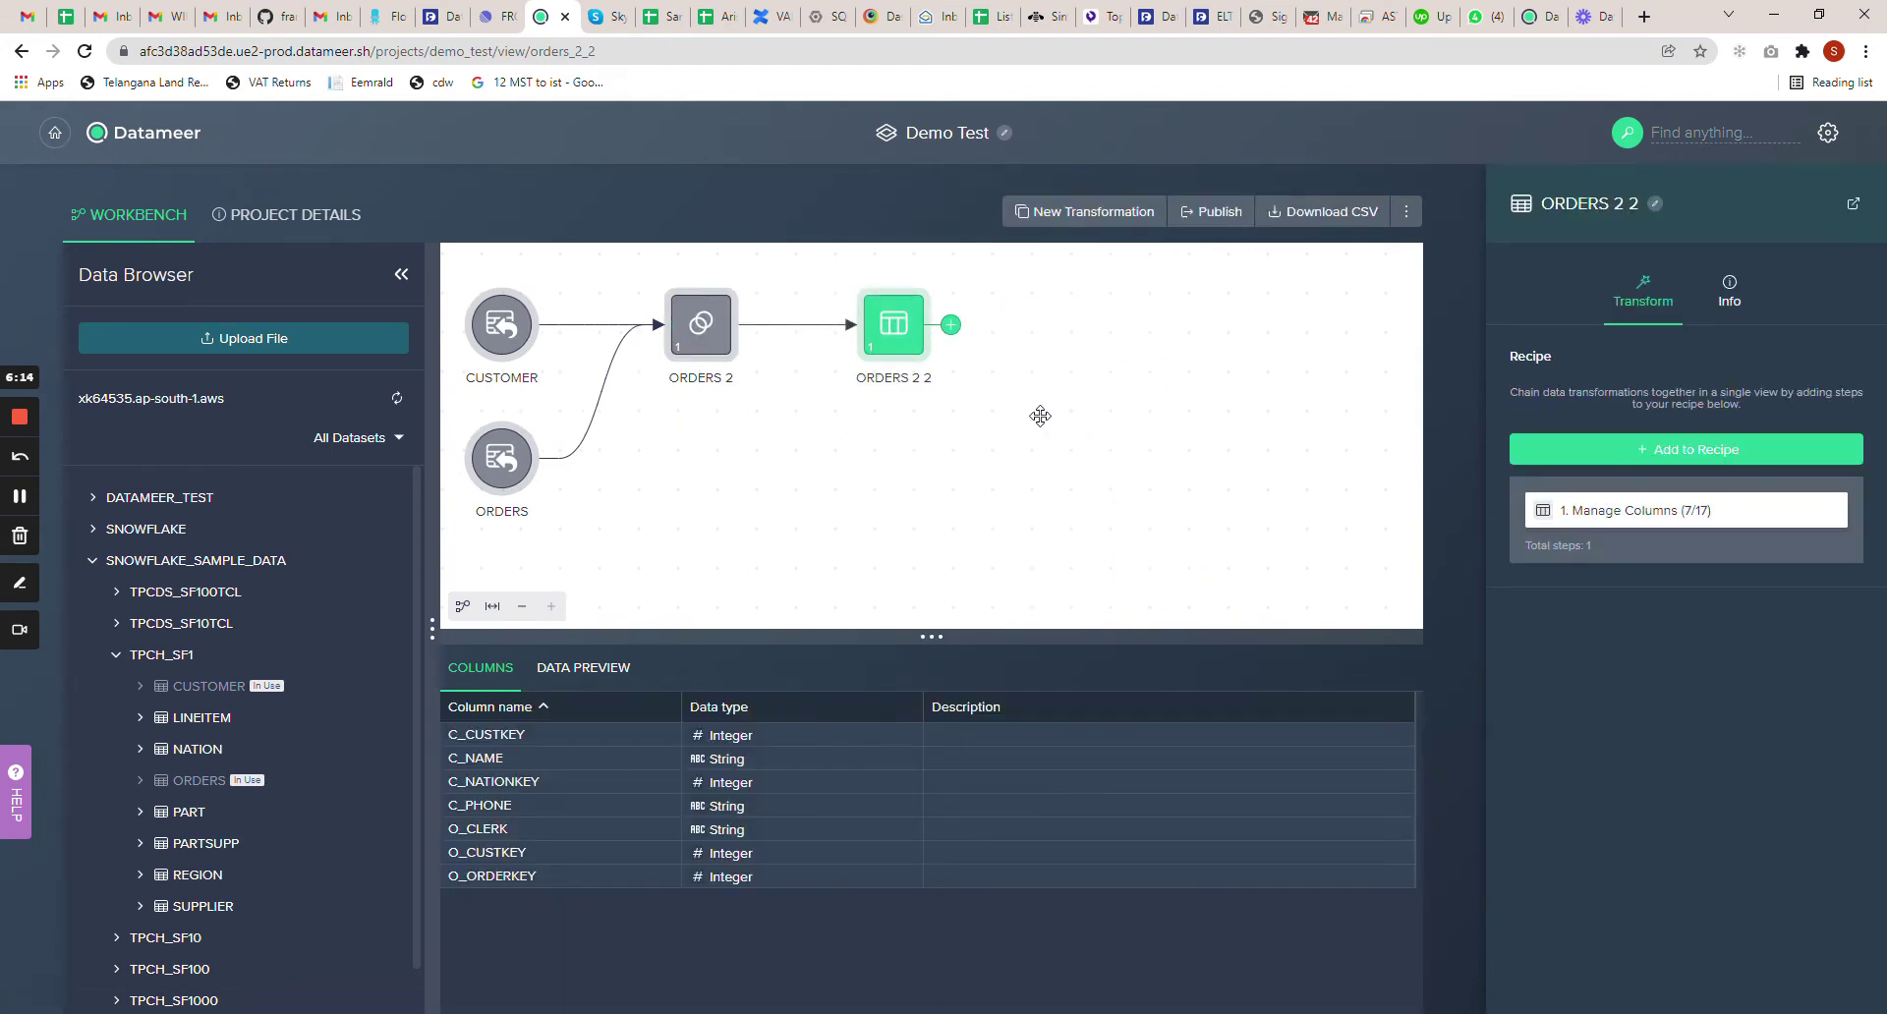
# Review the column list and preview rows of the reduced ORDERS 2 2 dataset across all its columns
pyautogui.moveTo(1041, 416); pyautogui.dragTo(1028, 503)
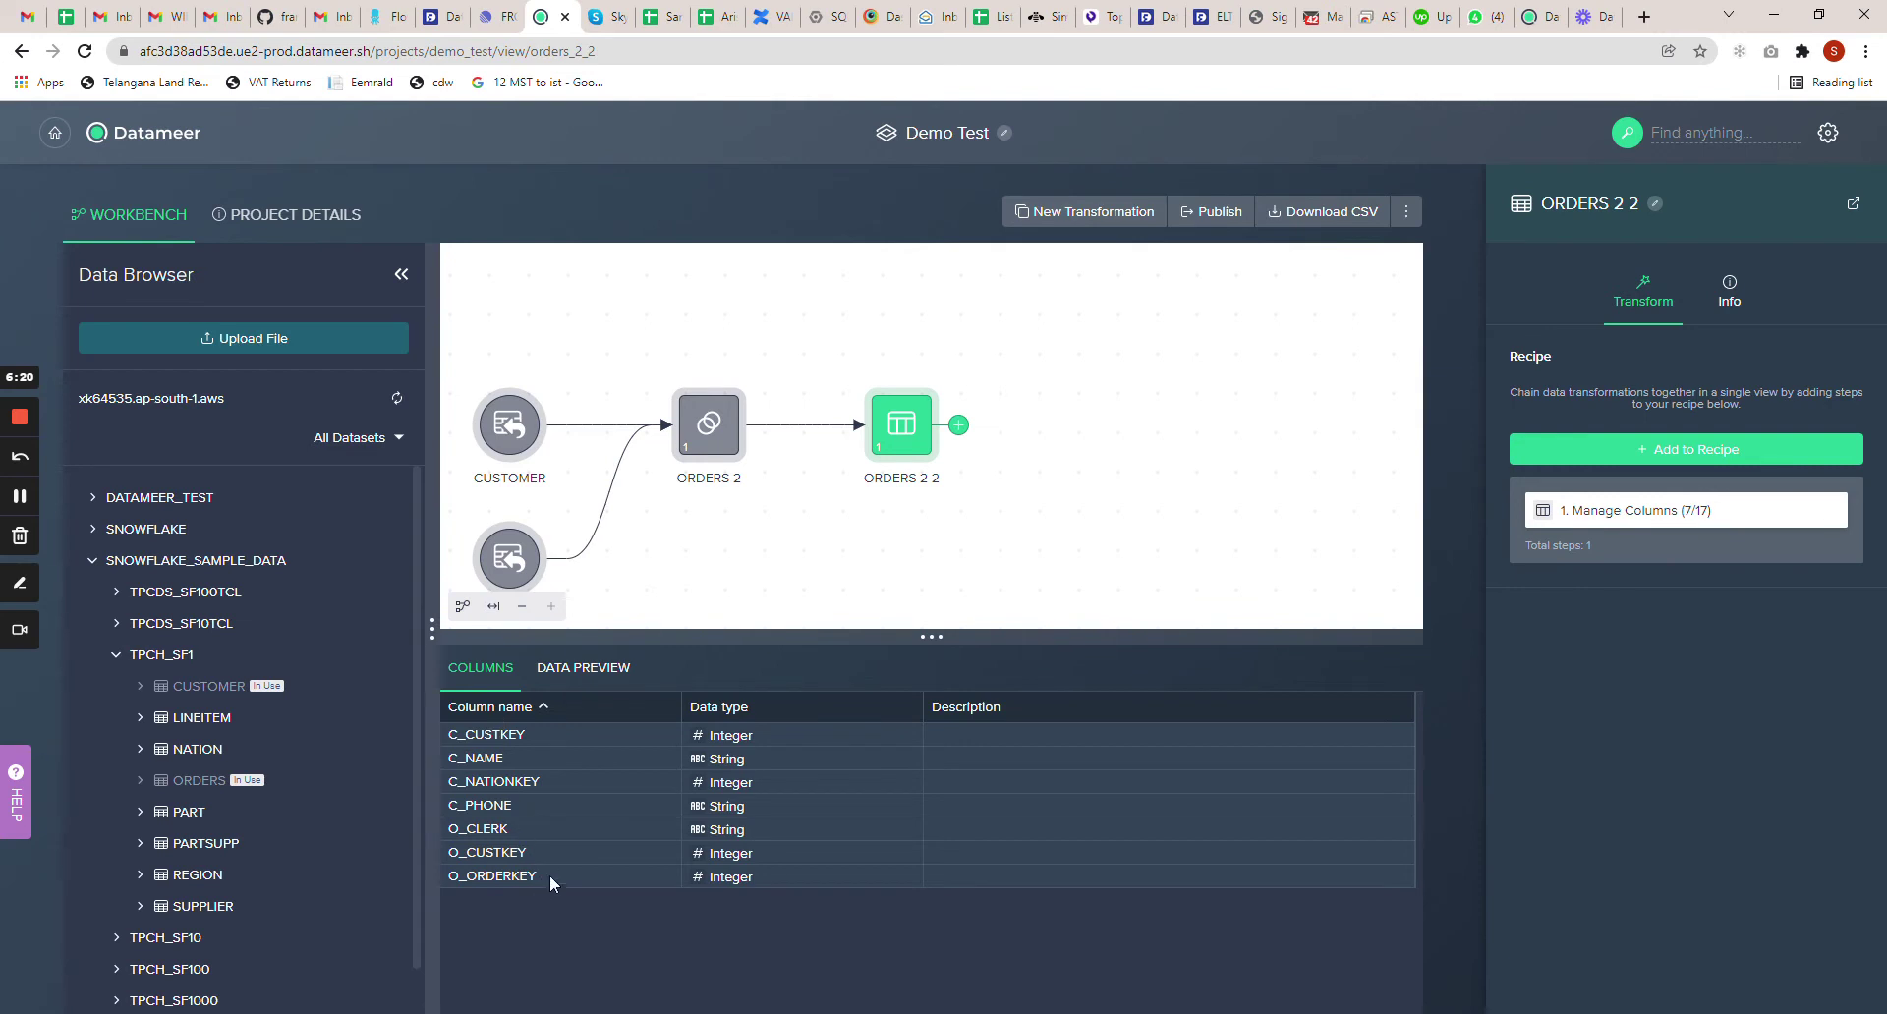
pyautogui.click(1089, 211)
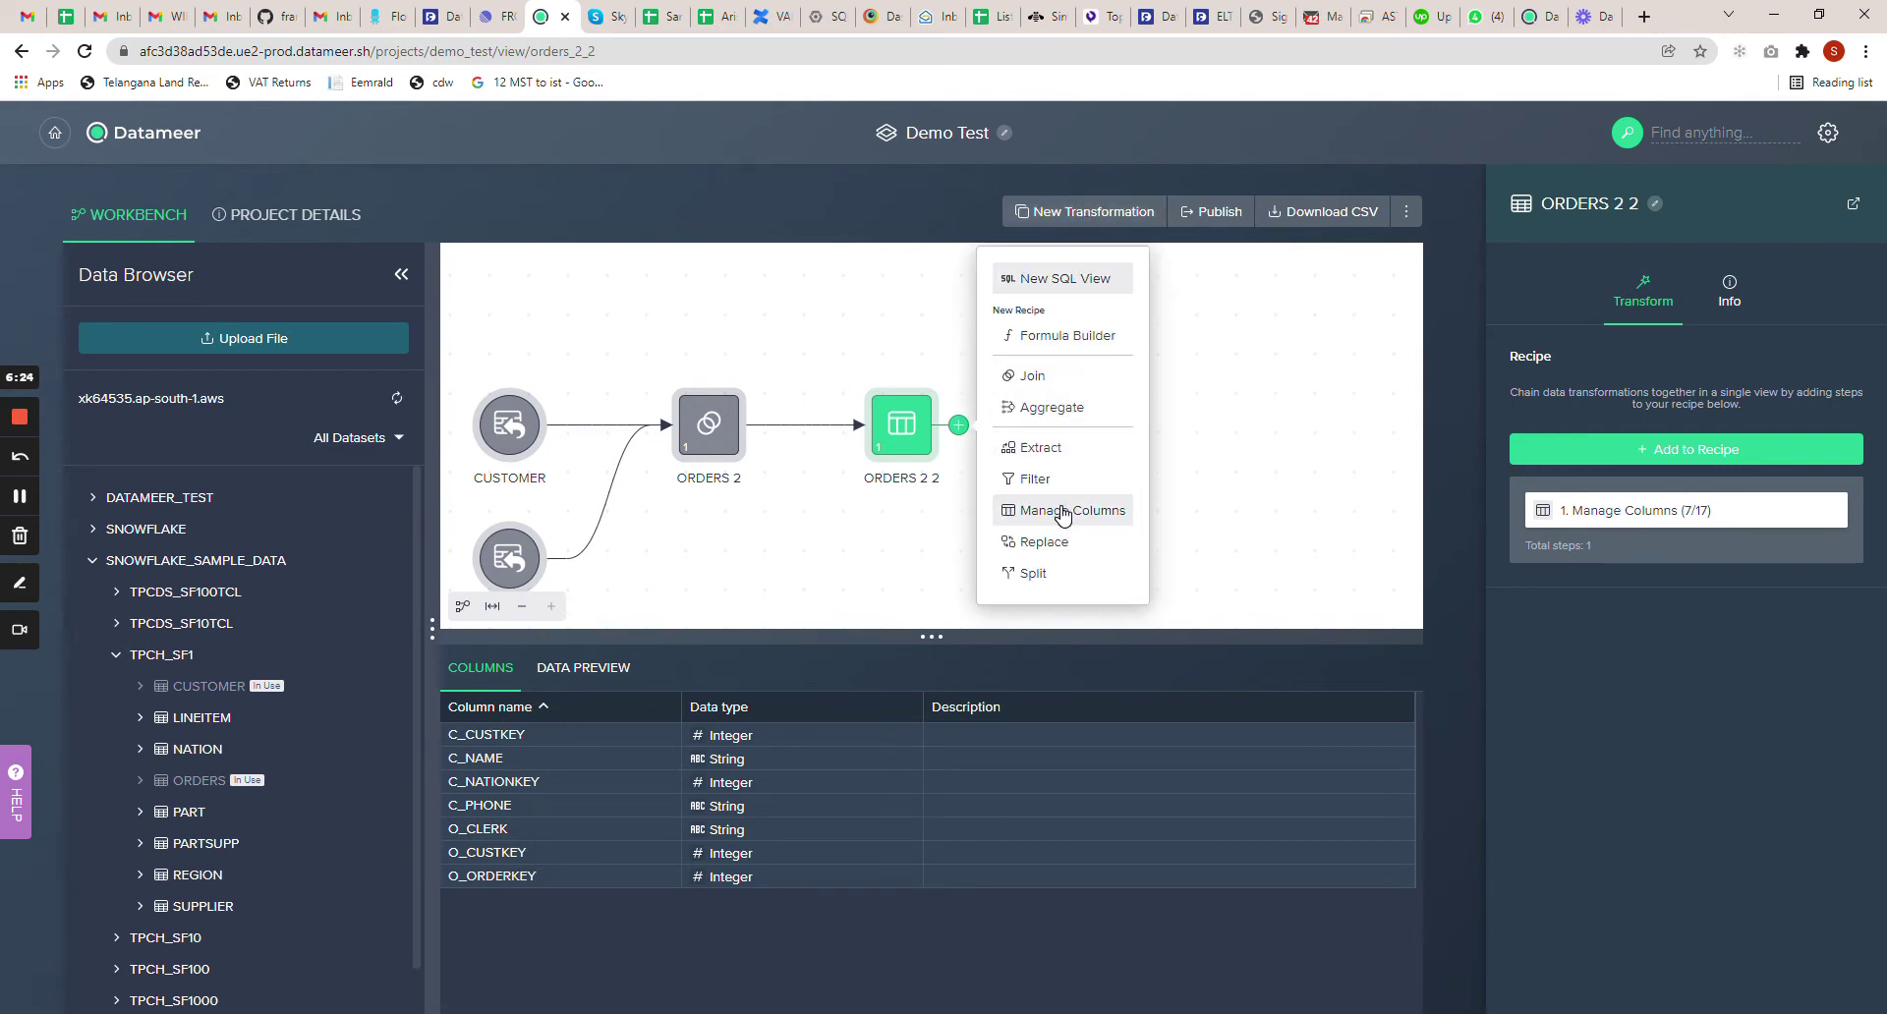
pyautogui.click(589, 672)
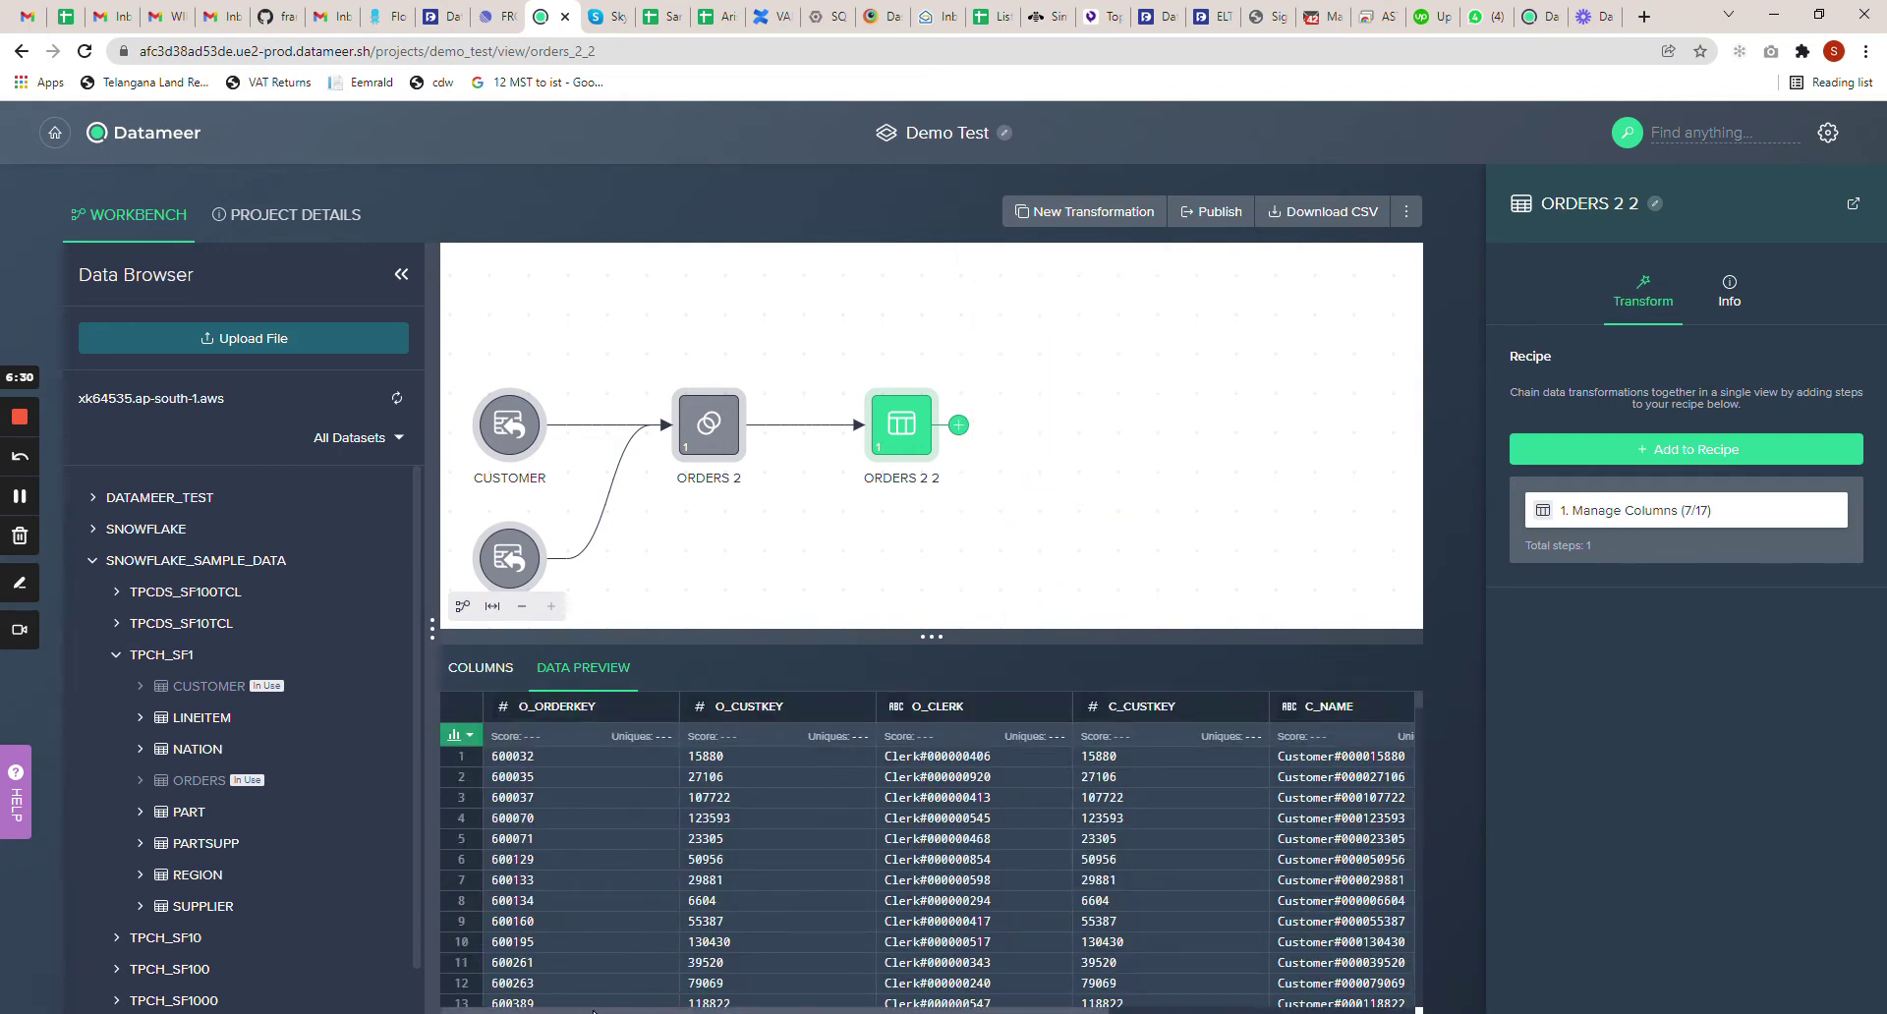
pyautogui.hscroll(5, 620, 997)
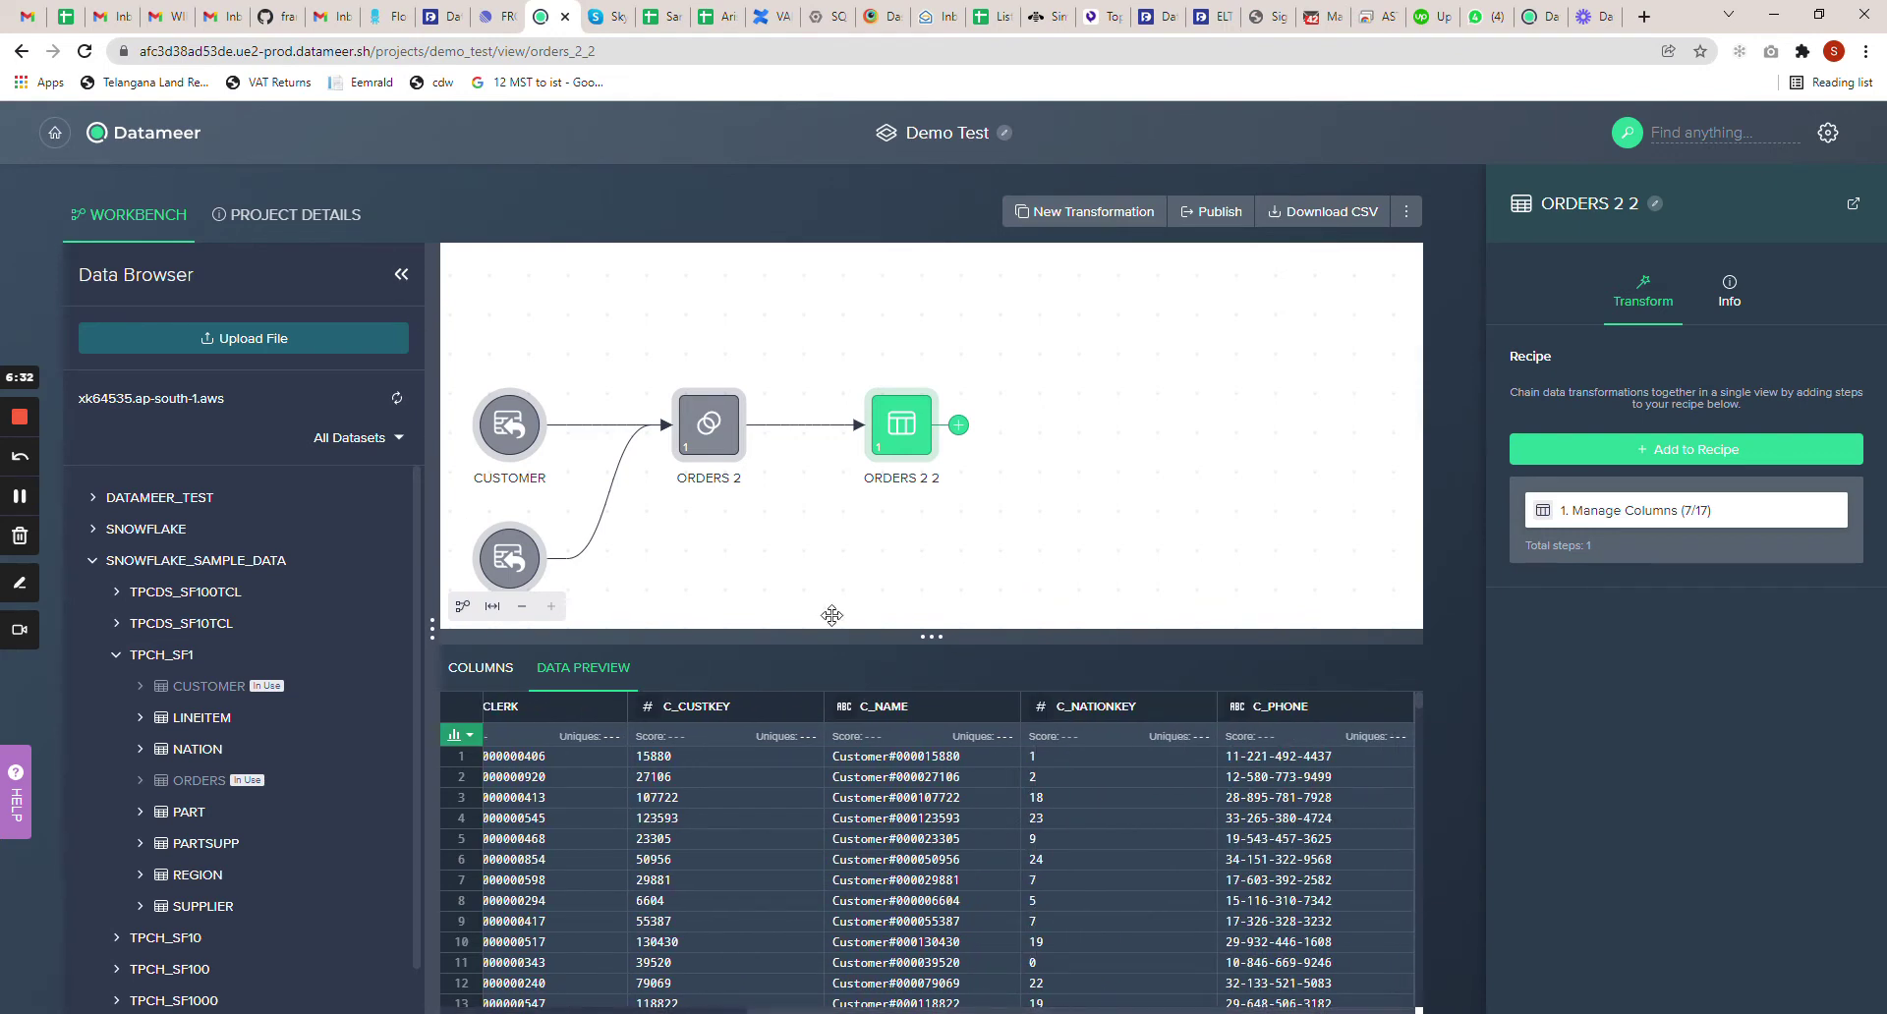
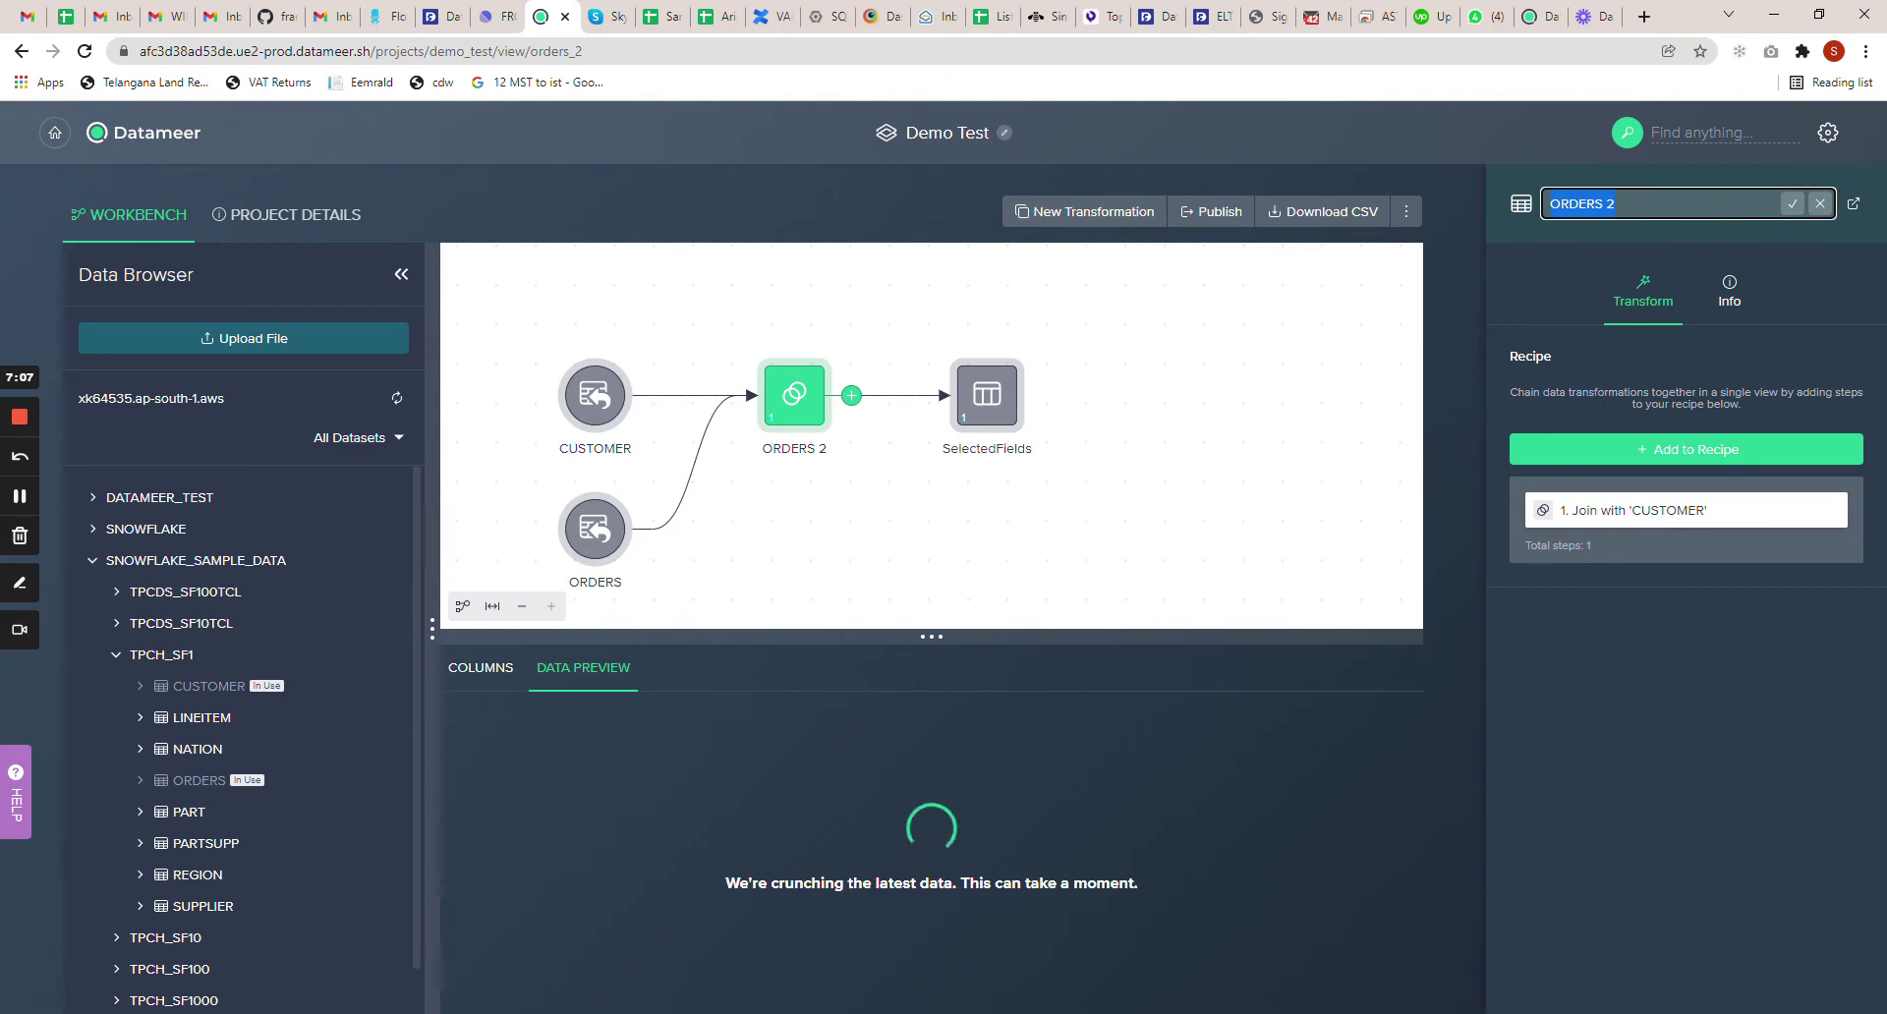
# Rename the join dataset ORDERS 2 as CustOrdJoin
pyautogui.write('Cust')
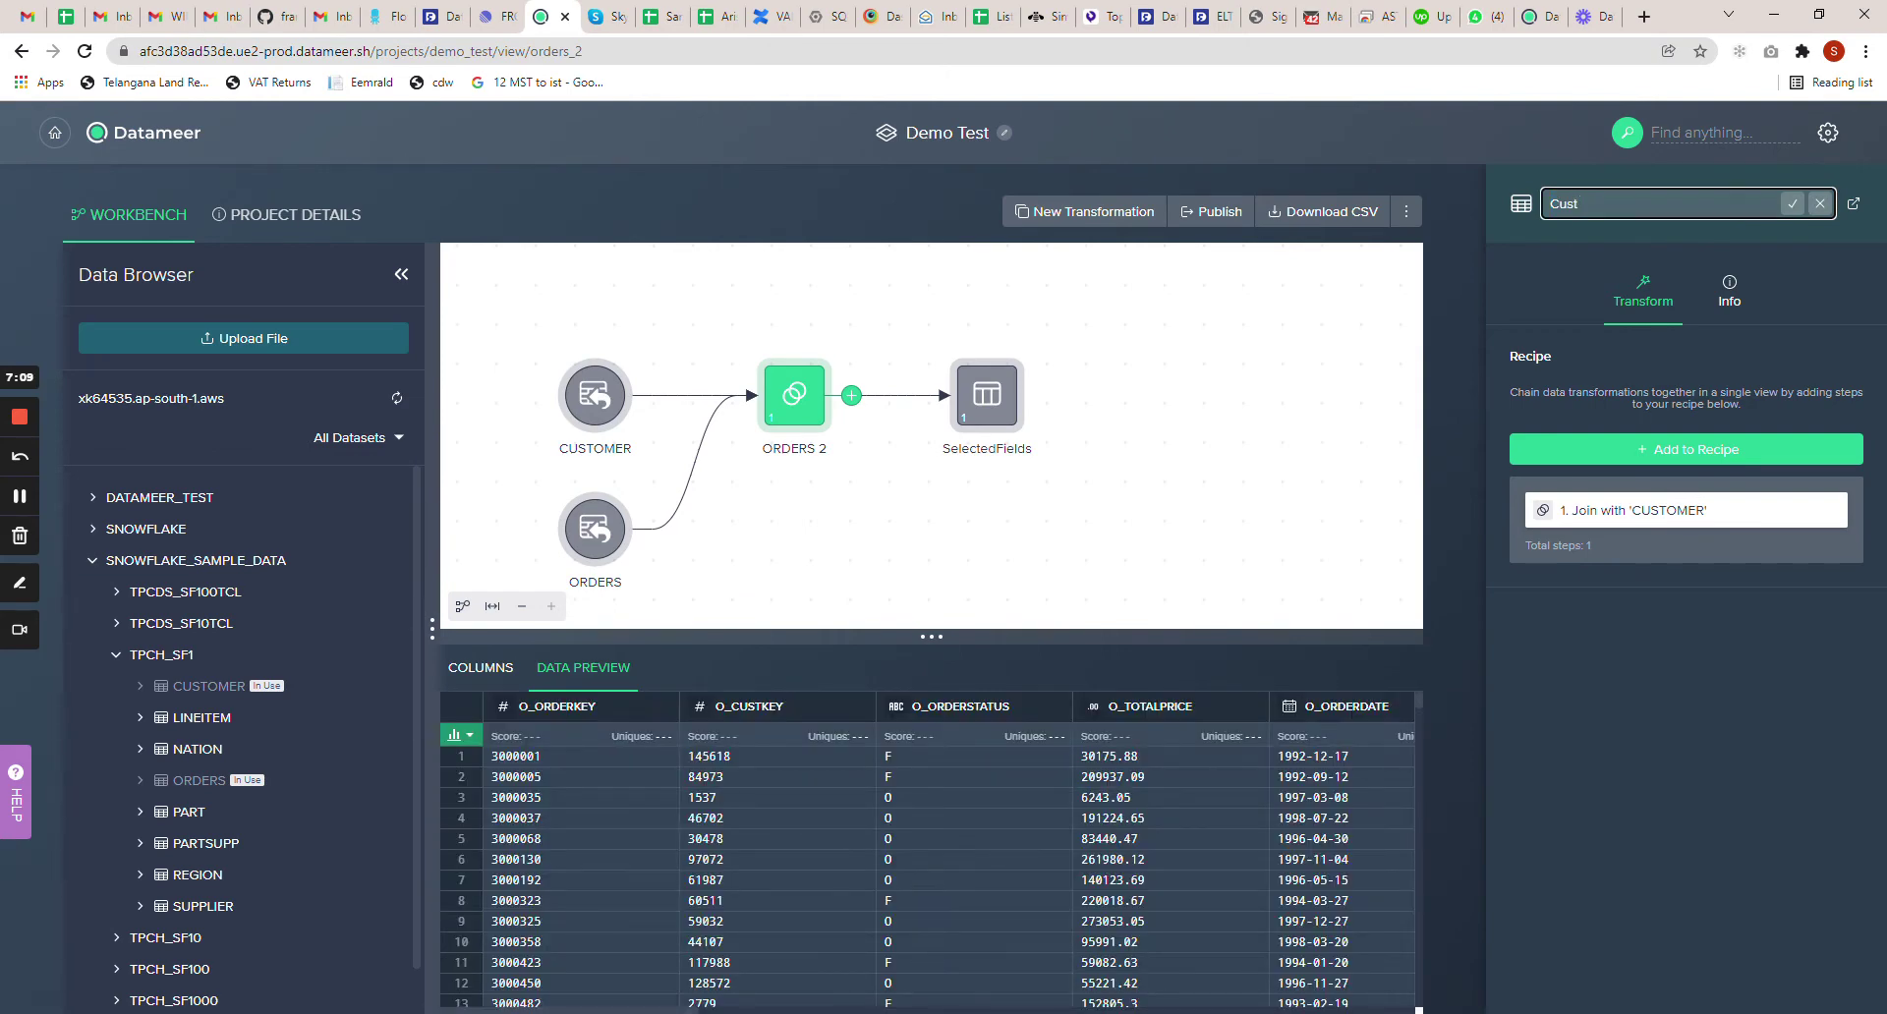
pyautogui.write('Ord')
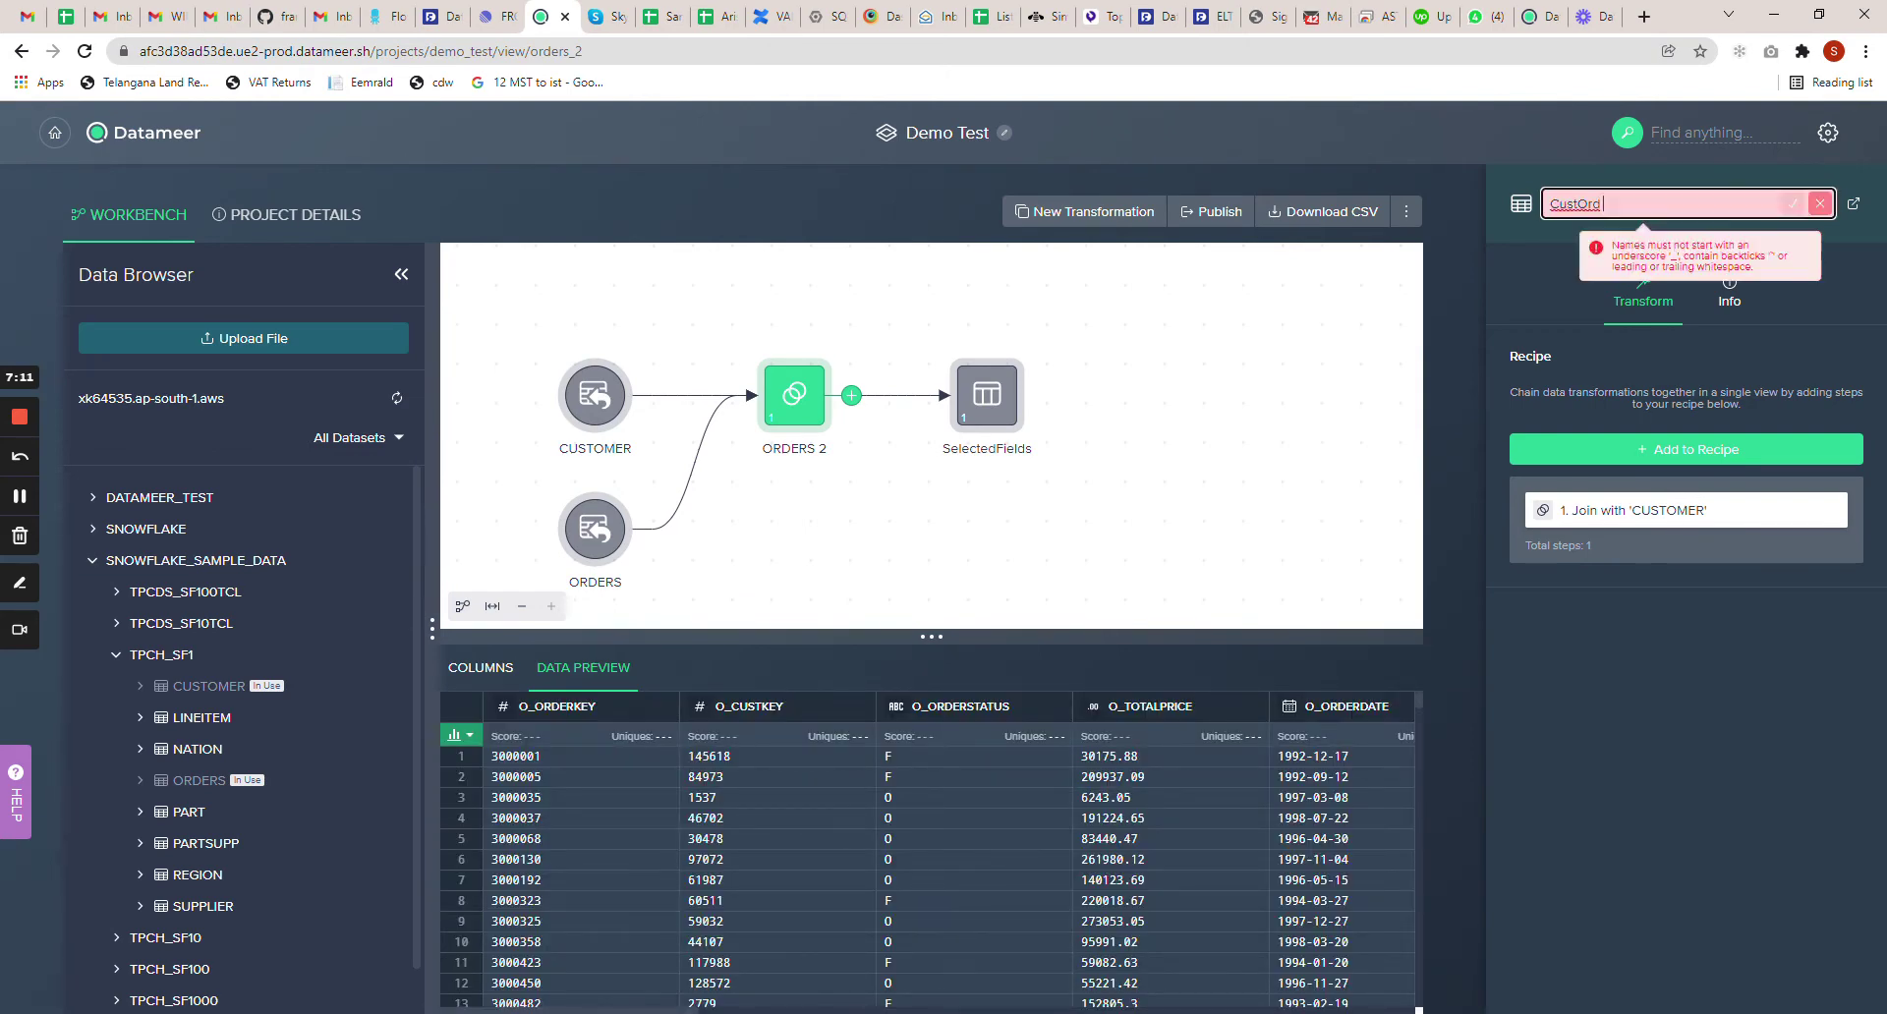
pyautogui.press('BackSpace')
pyautogui.write('Join')
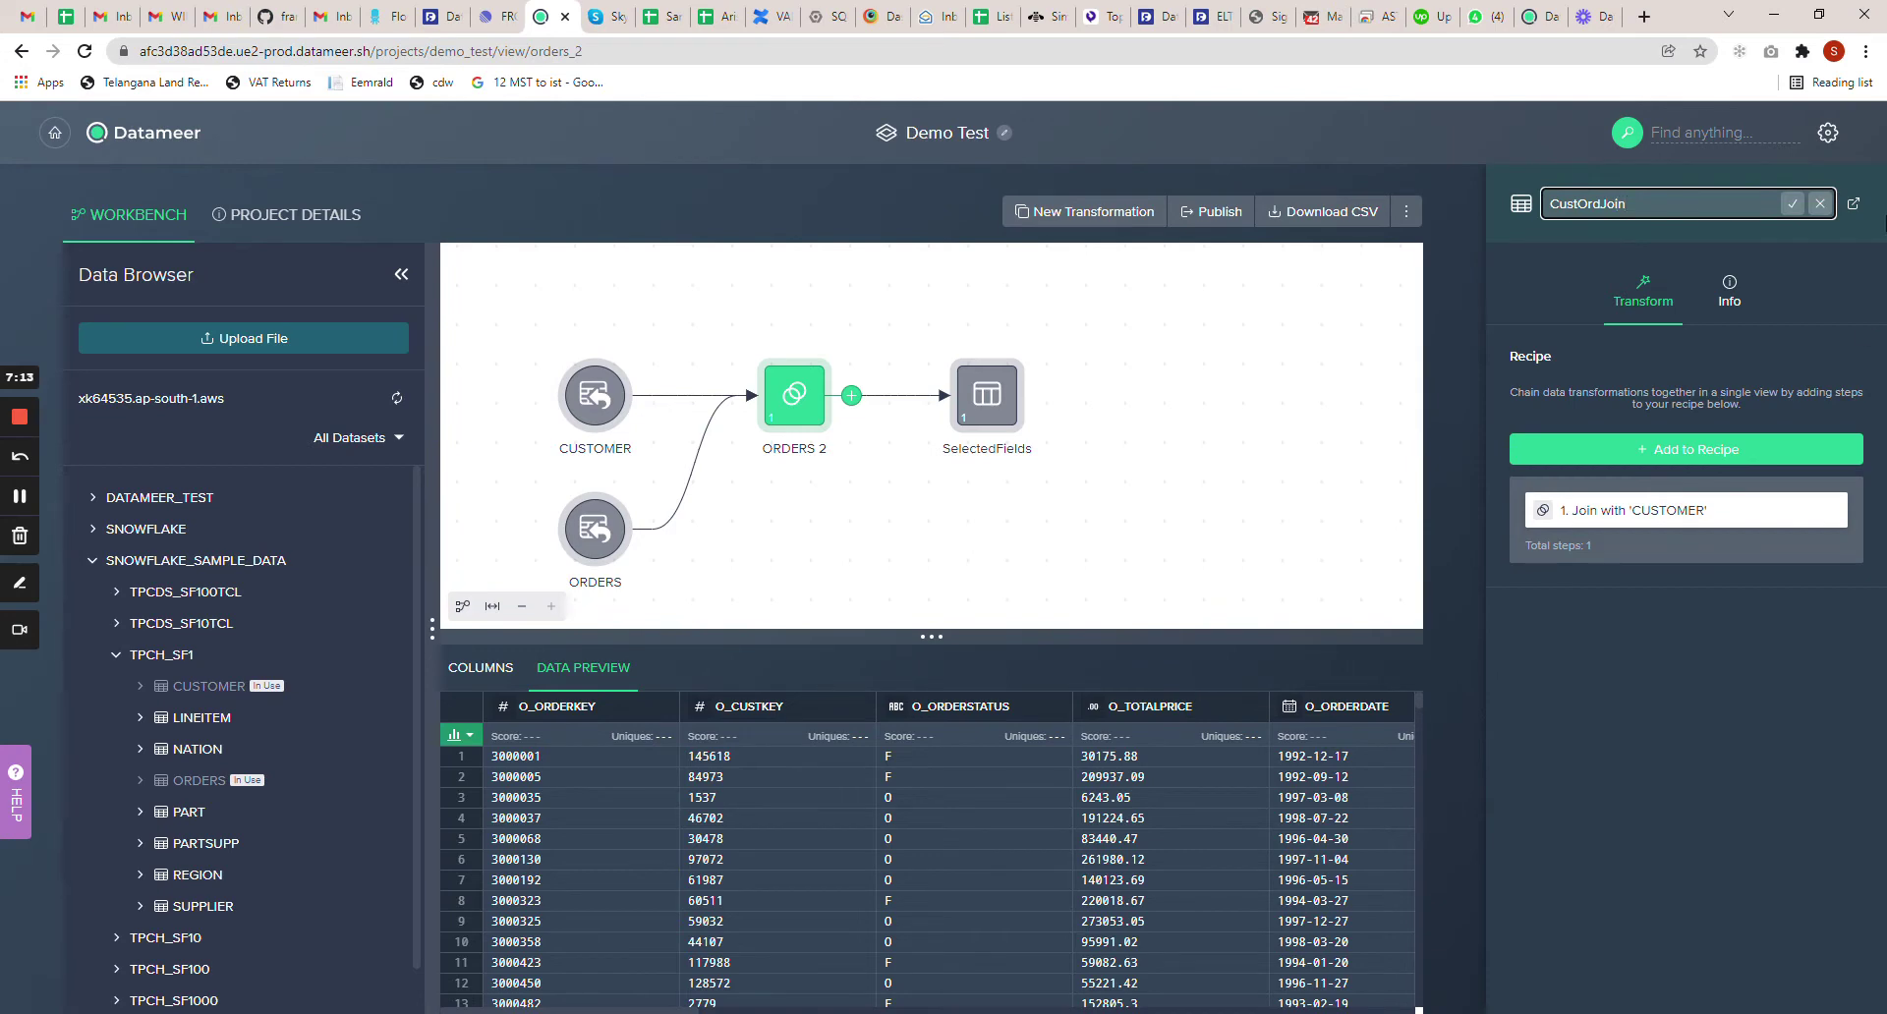
pyautogui.click(1793, 204)
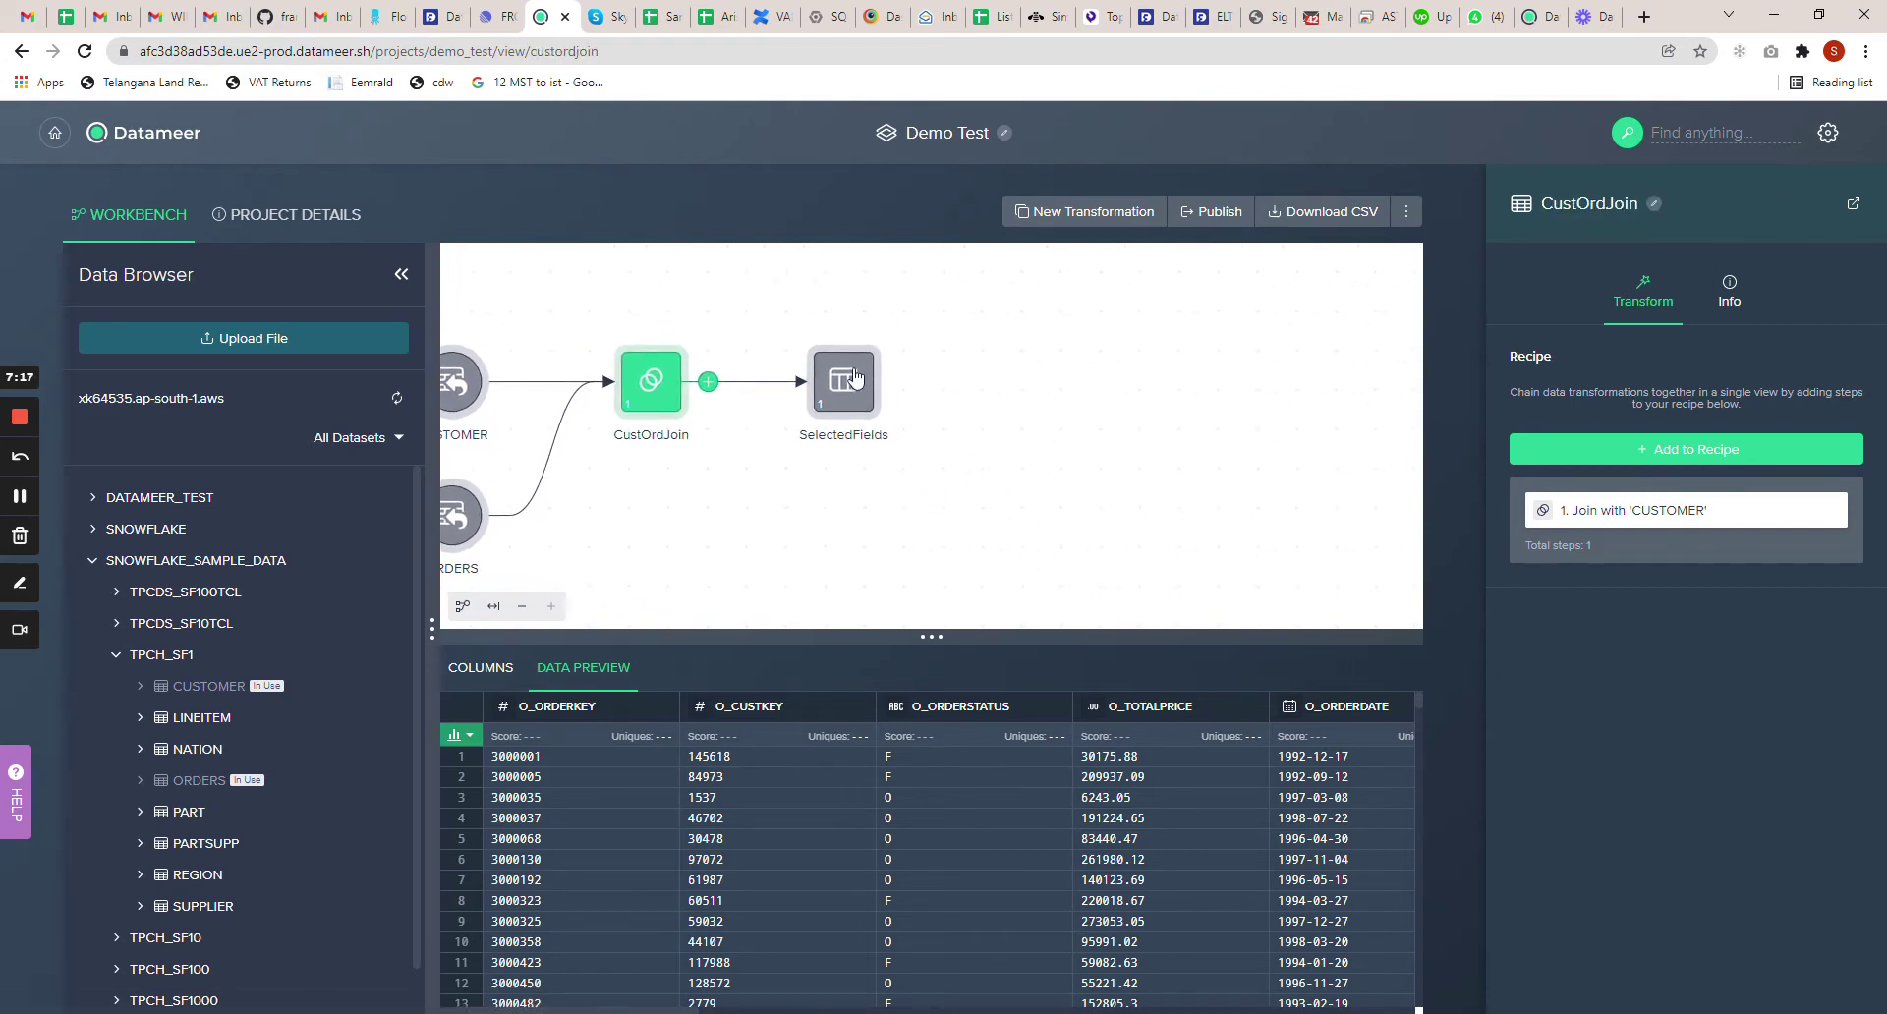
# Edit the Manage Columns recipe step of SelectedFields and rename the C_CUSTKEY column as CustKey
pyautogui.click(853, 379)
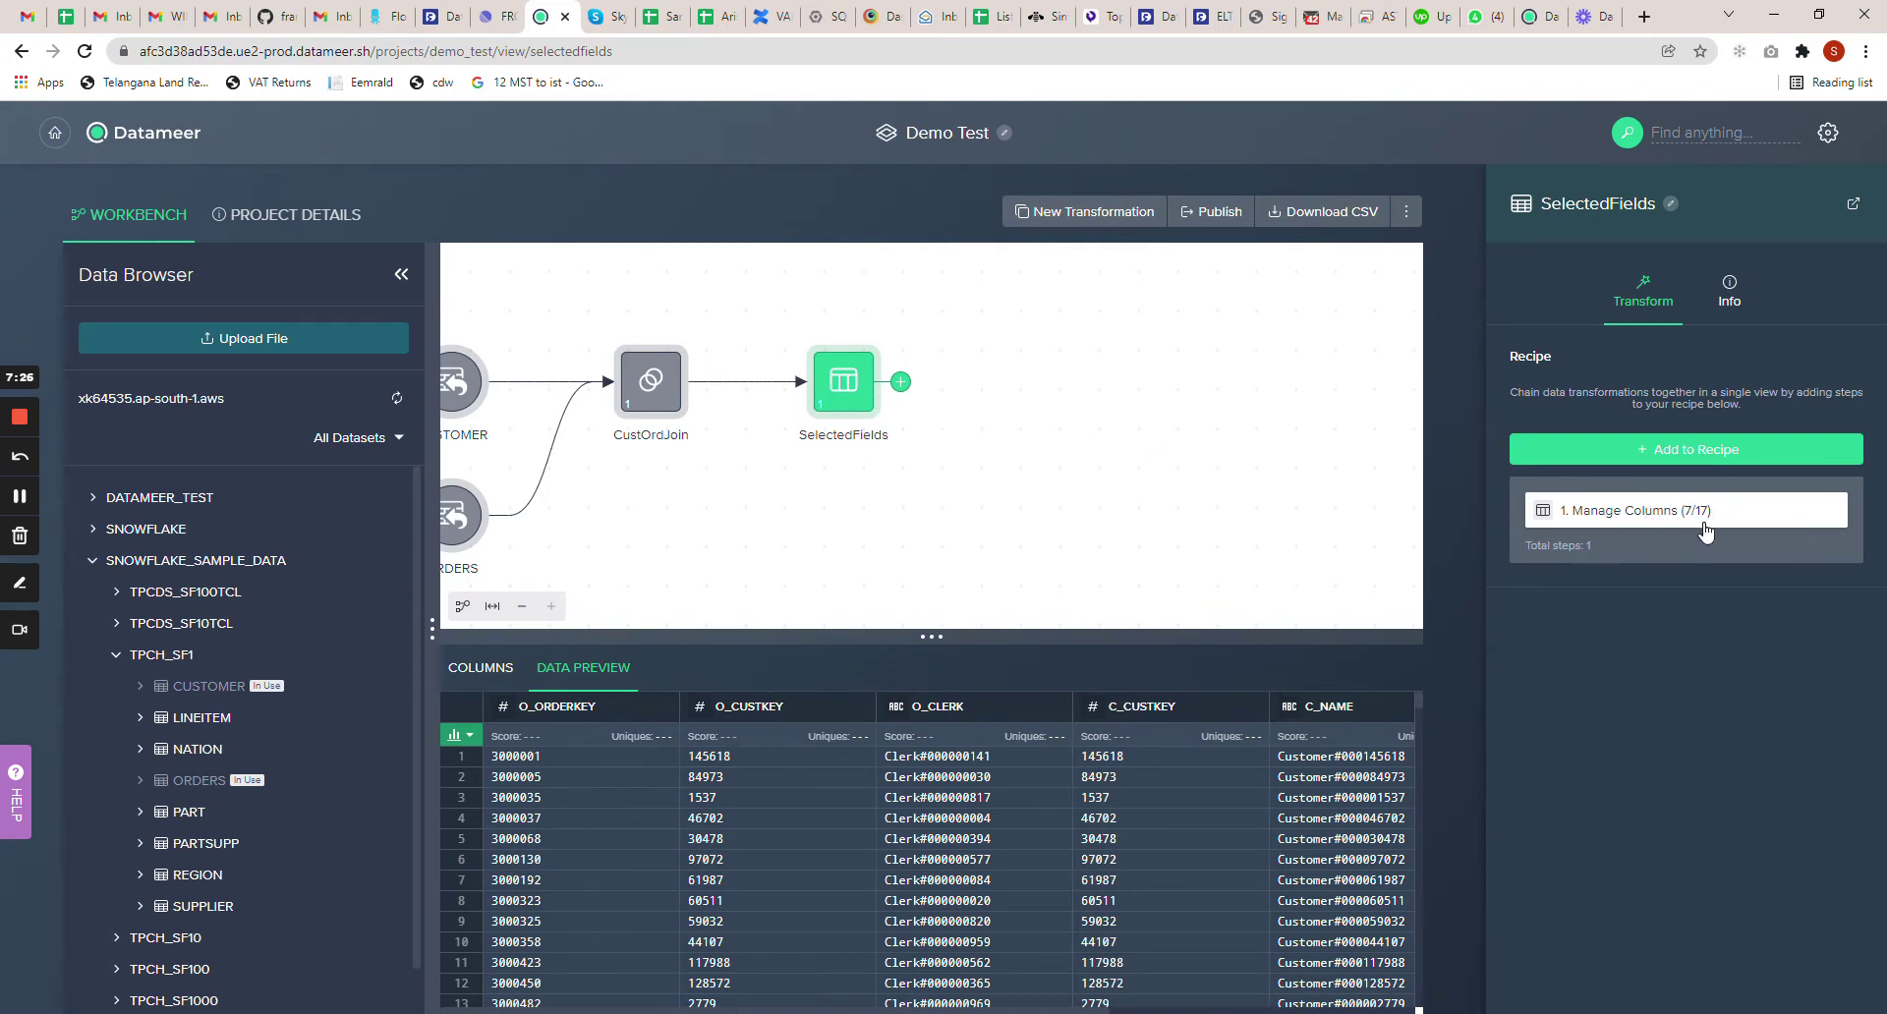
pyautogui.moveTo(603, 484); pyautogui.dragTo(645, 497)
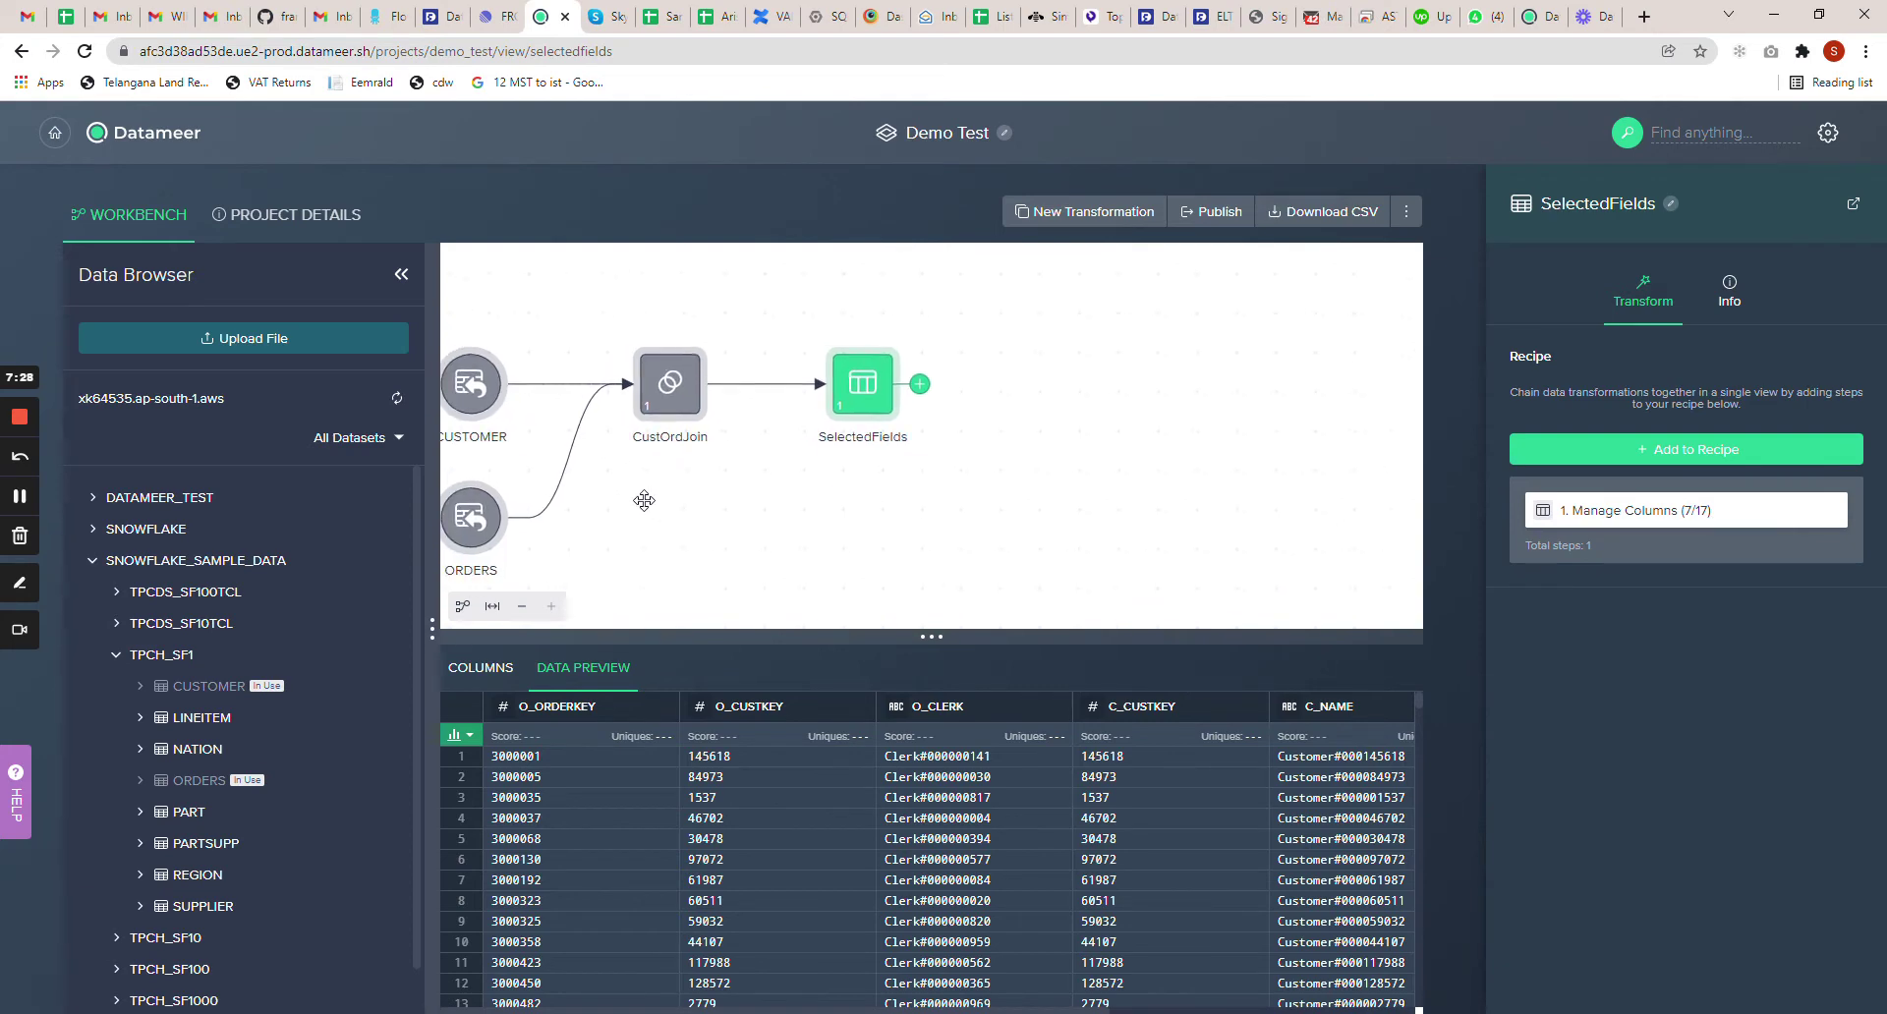
pyautogui.click(1579, 521)
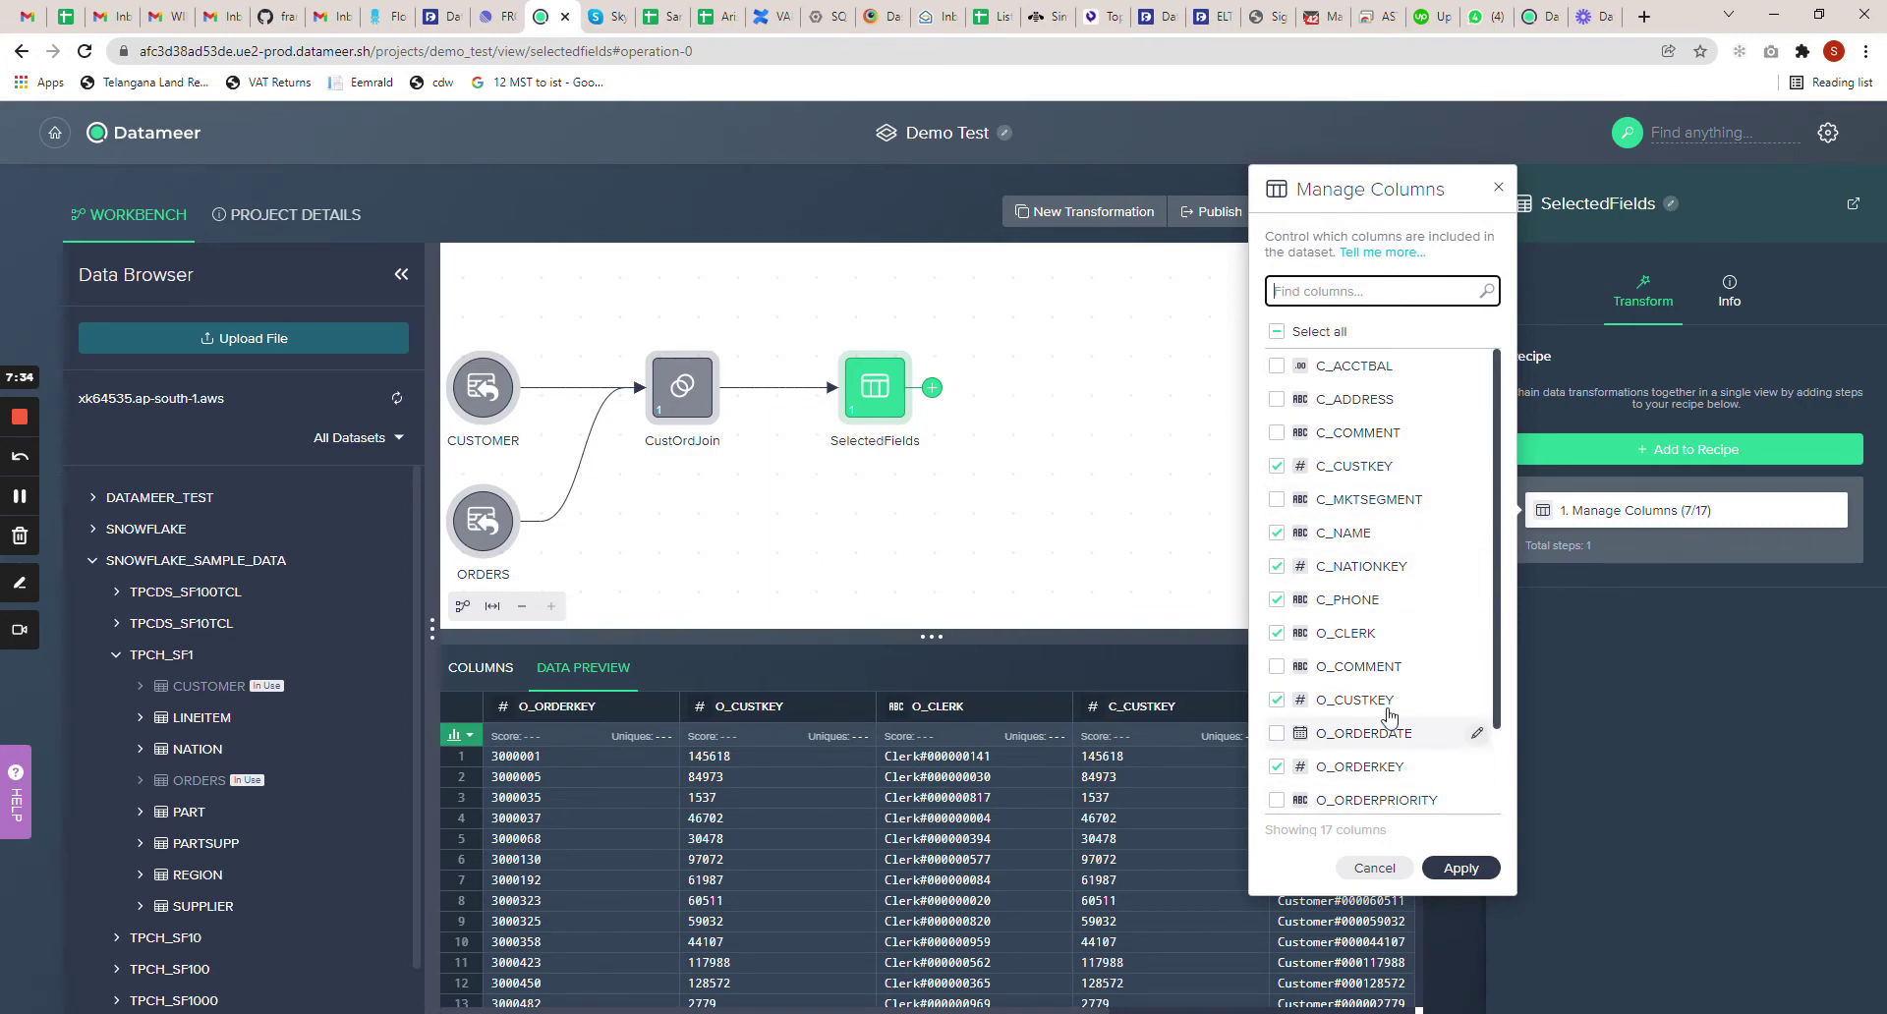
pyautogui.click(1478, 464)
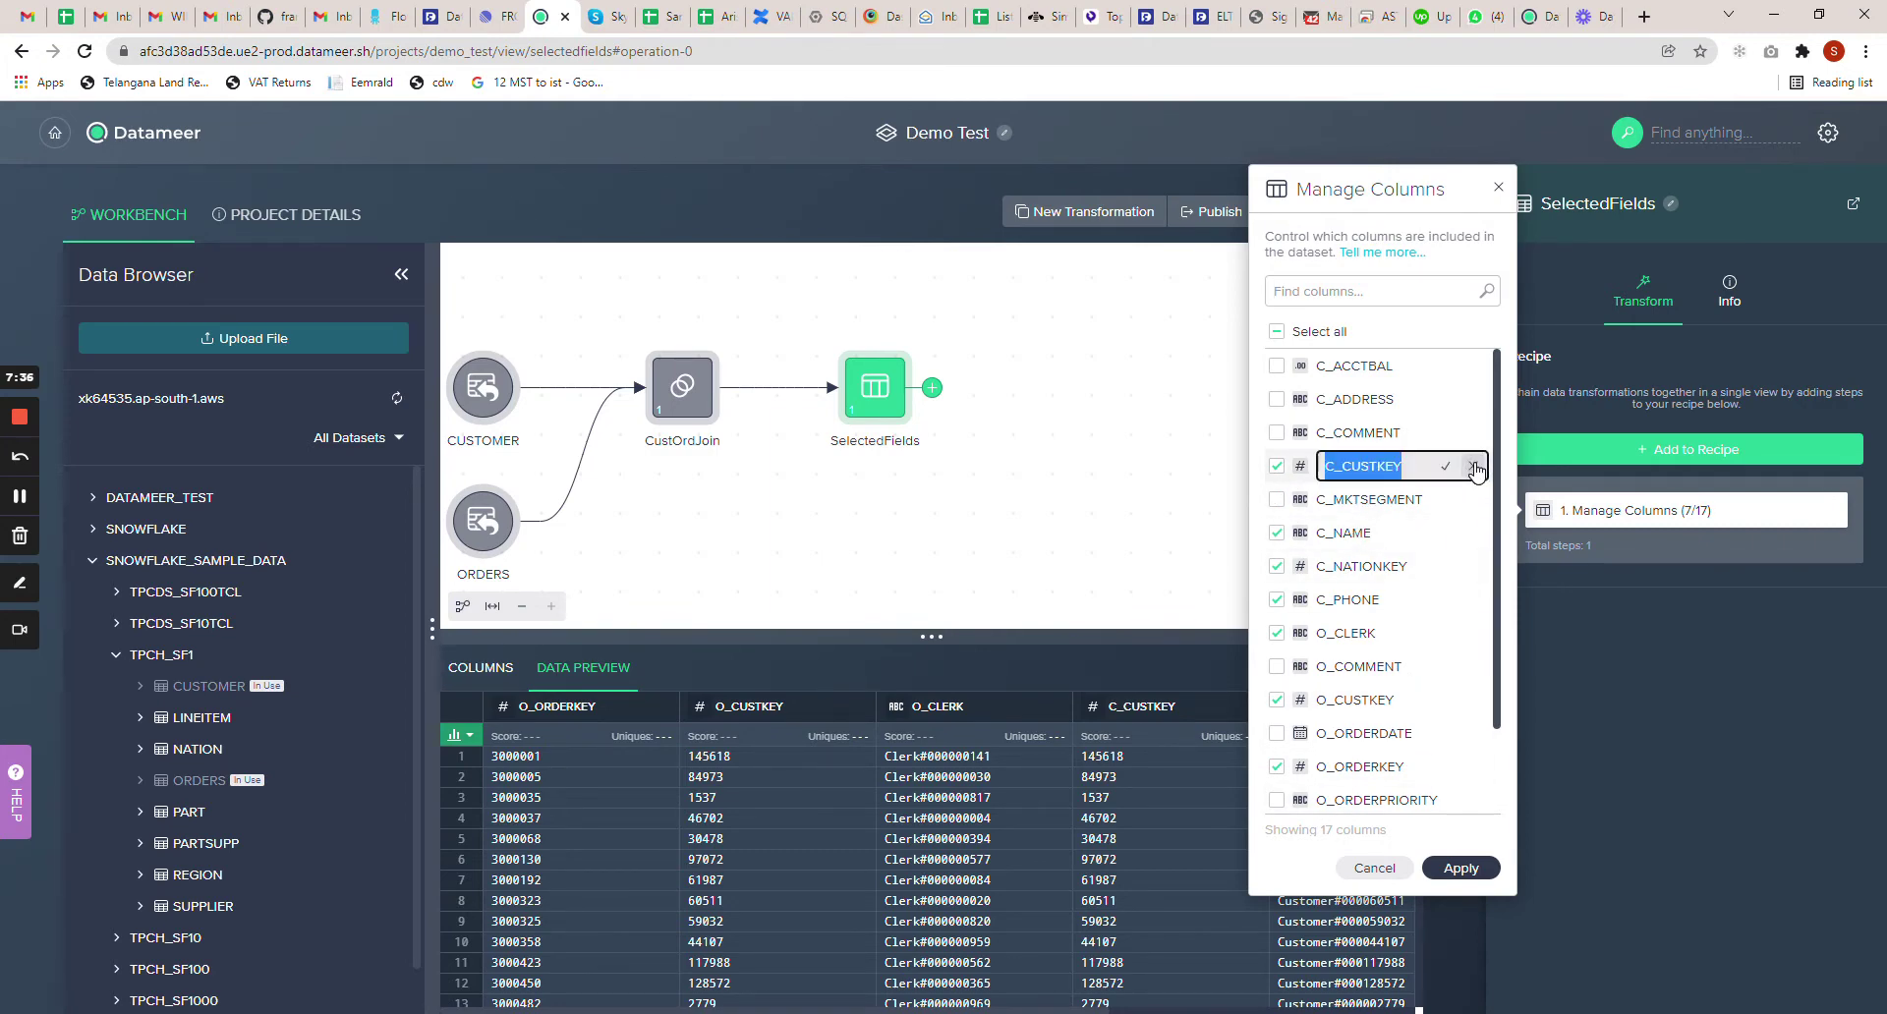
pyautogui.write('CustKey')
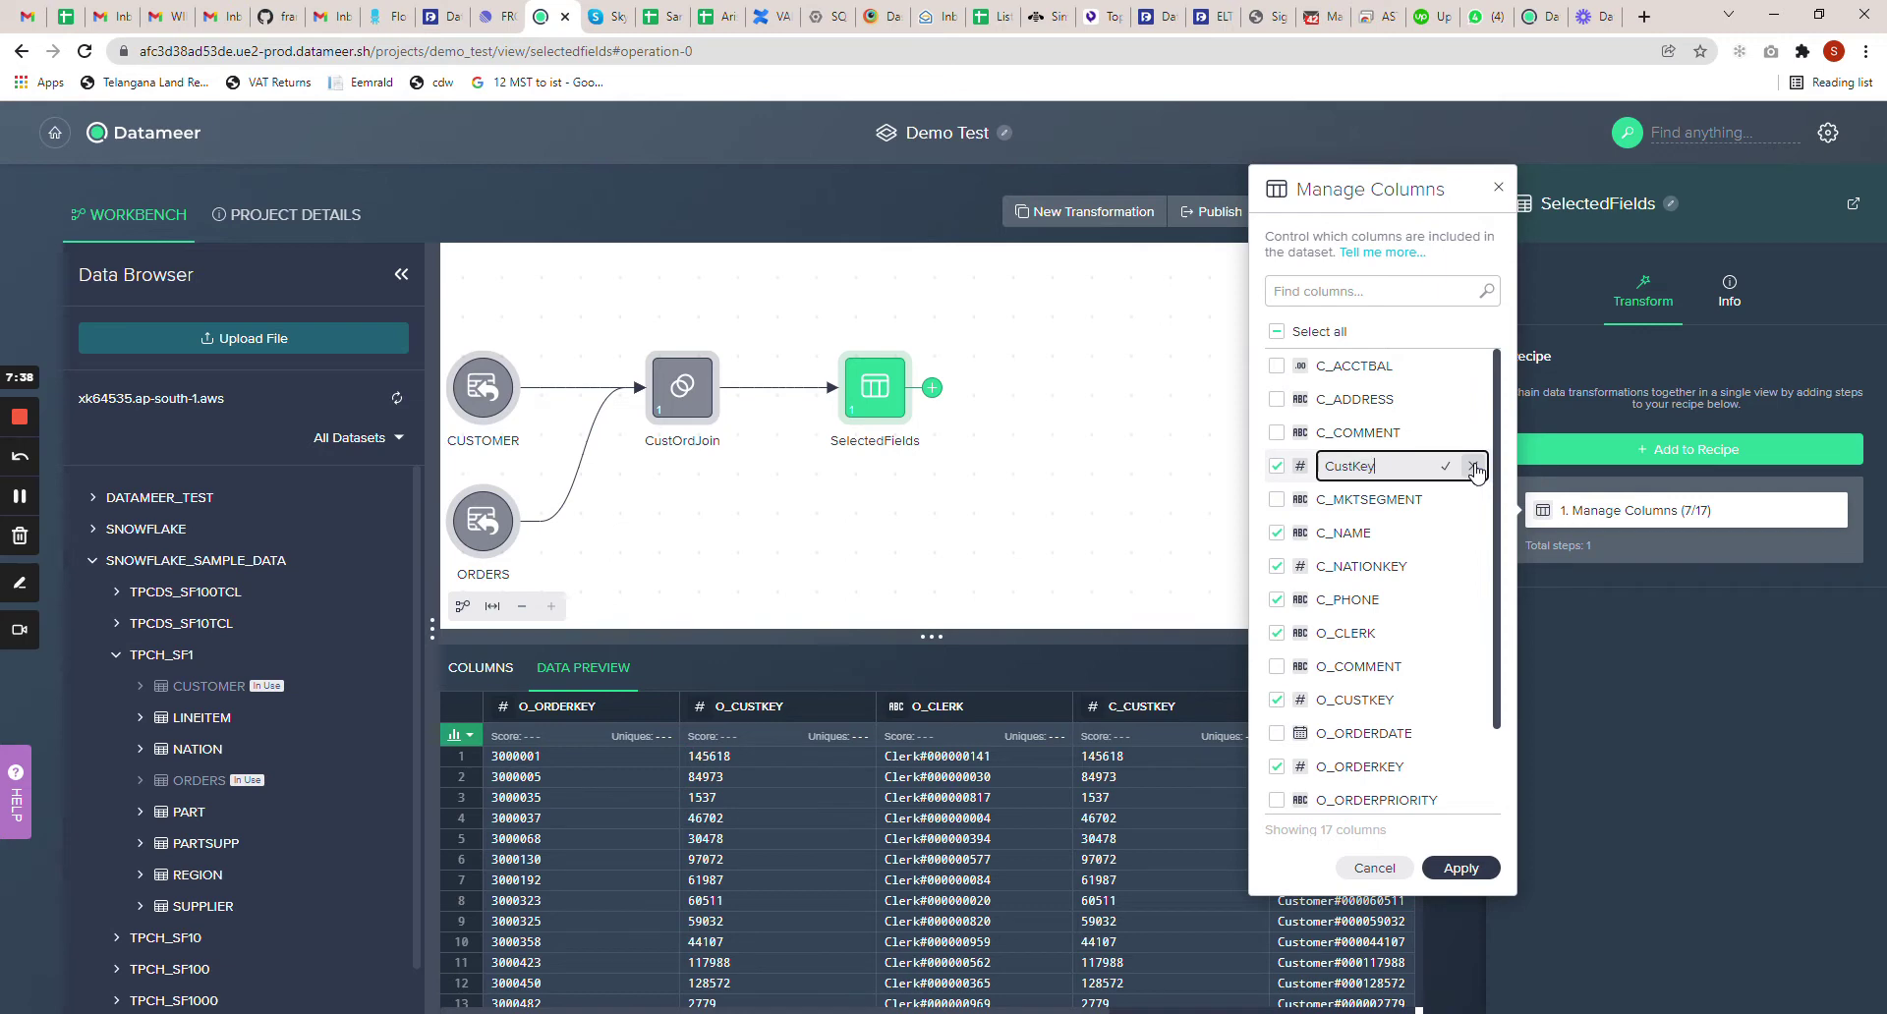
# Rename the C_NATIONKEY column as NationKey, apply the column changes and show the SelectedFields column list
pyautogui.moveTo(1479, 570)
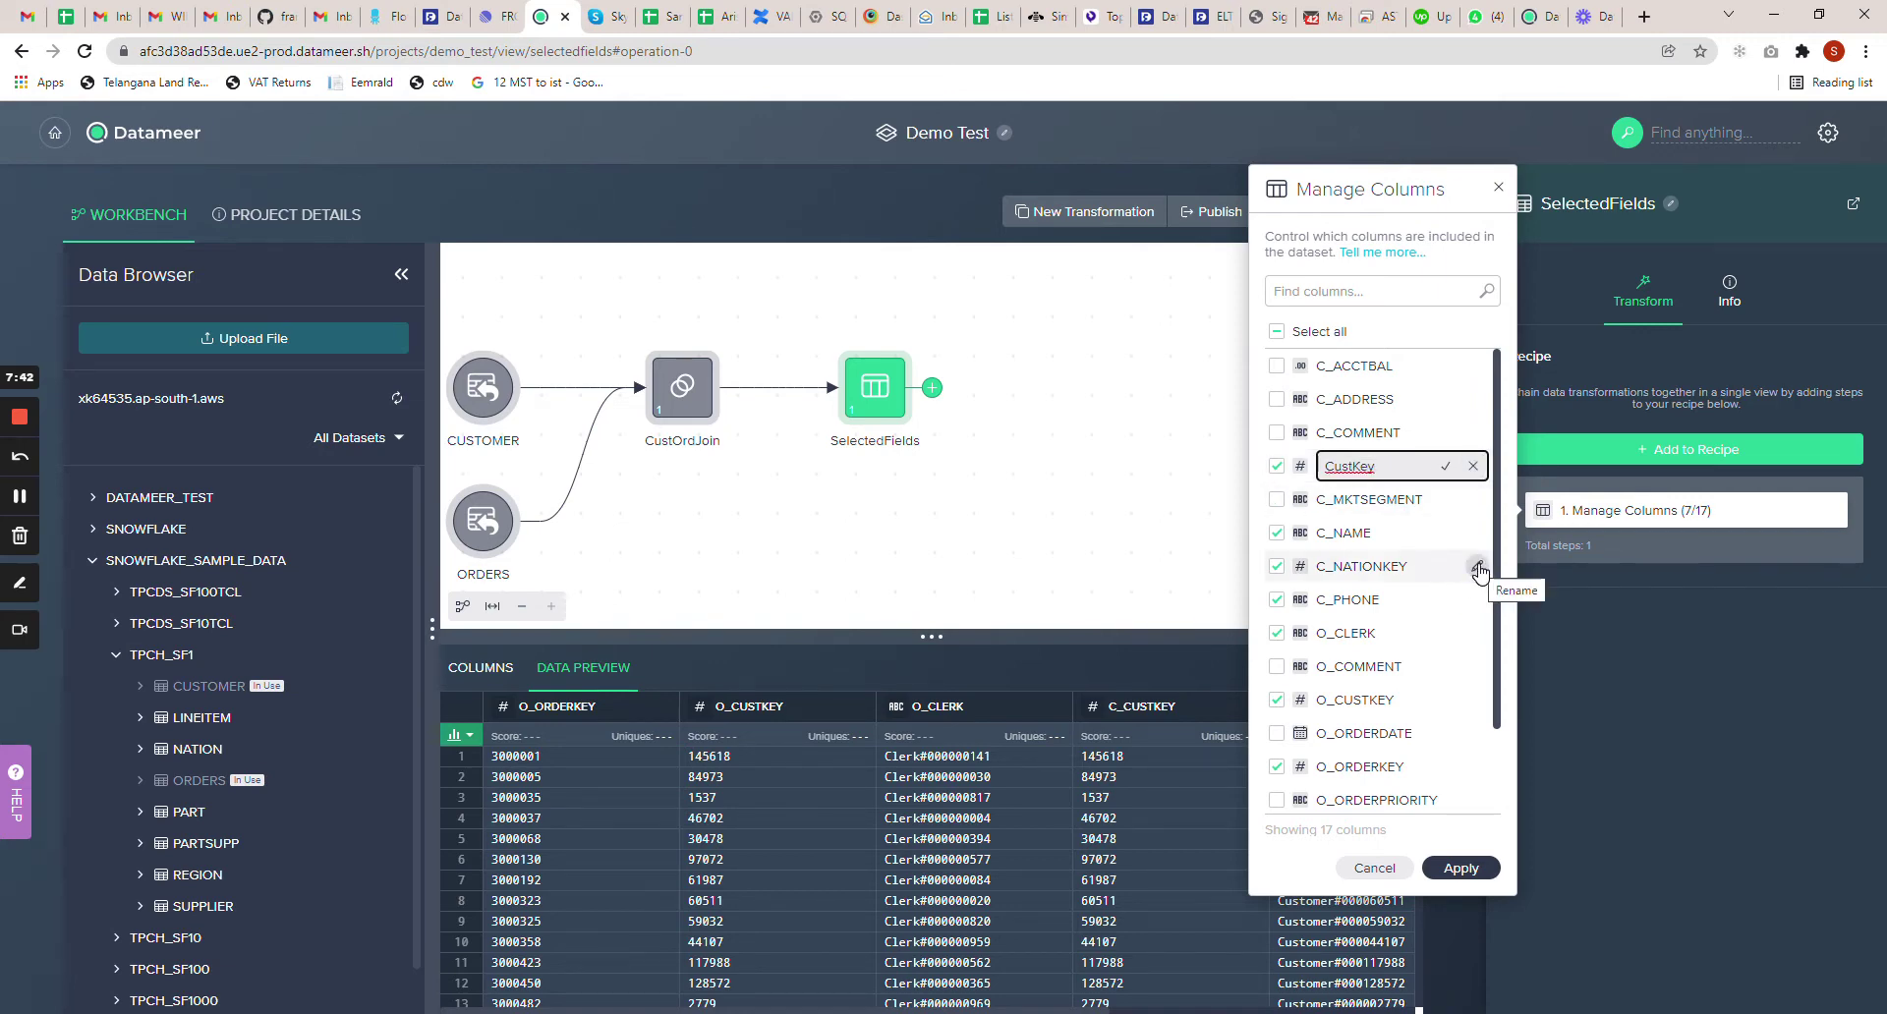
pyautogui.click(1478, 568)
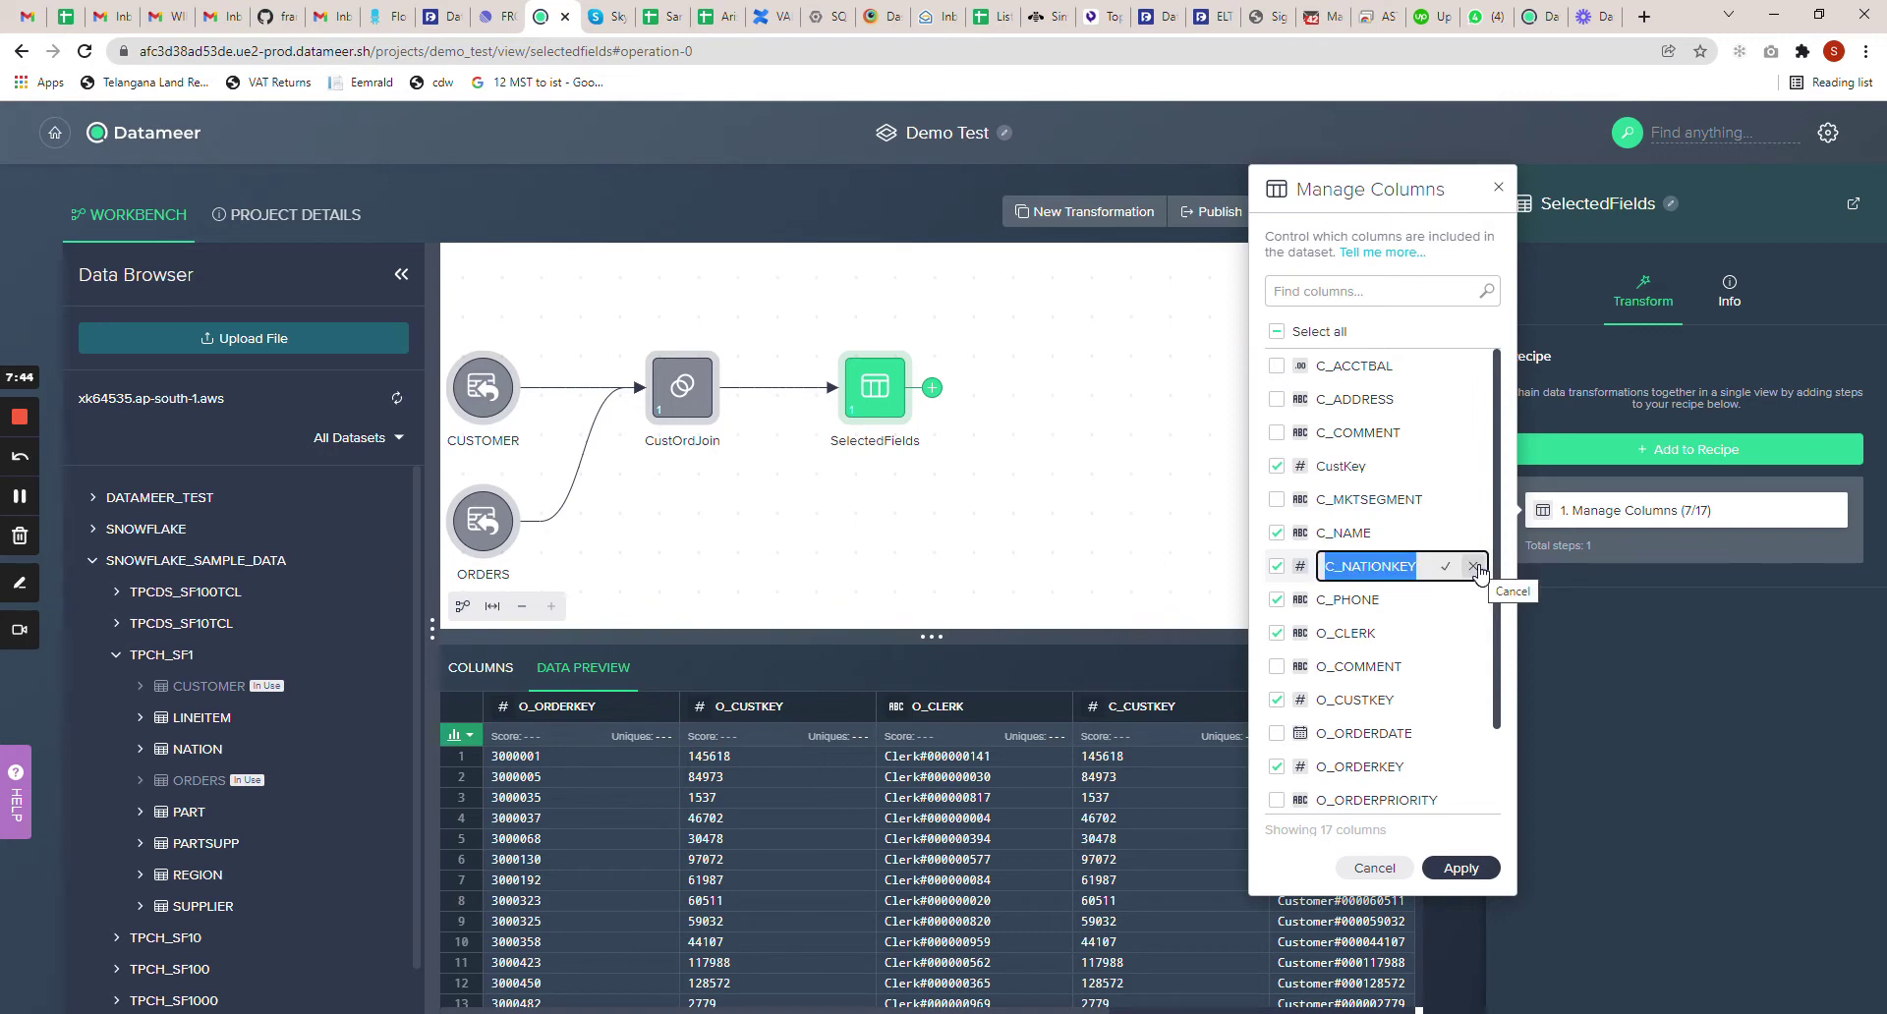
pyautogui.write('NAtio')
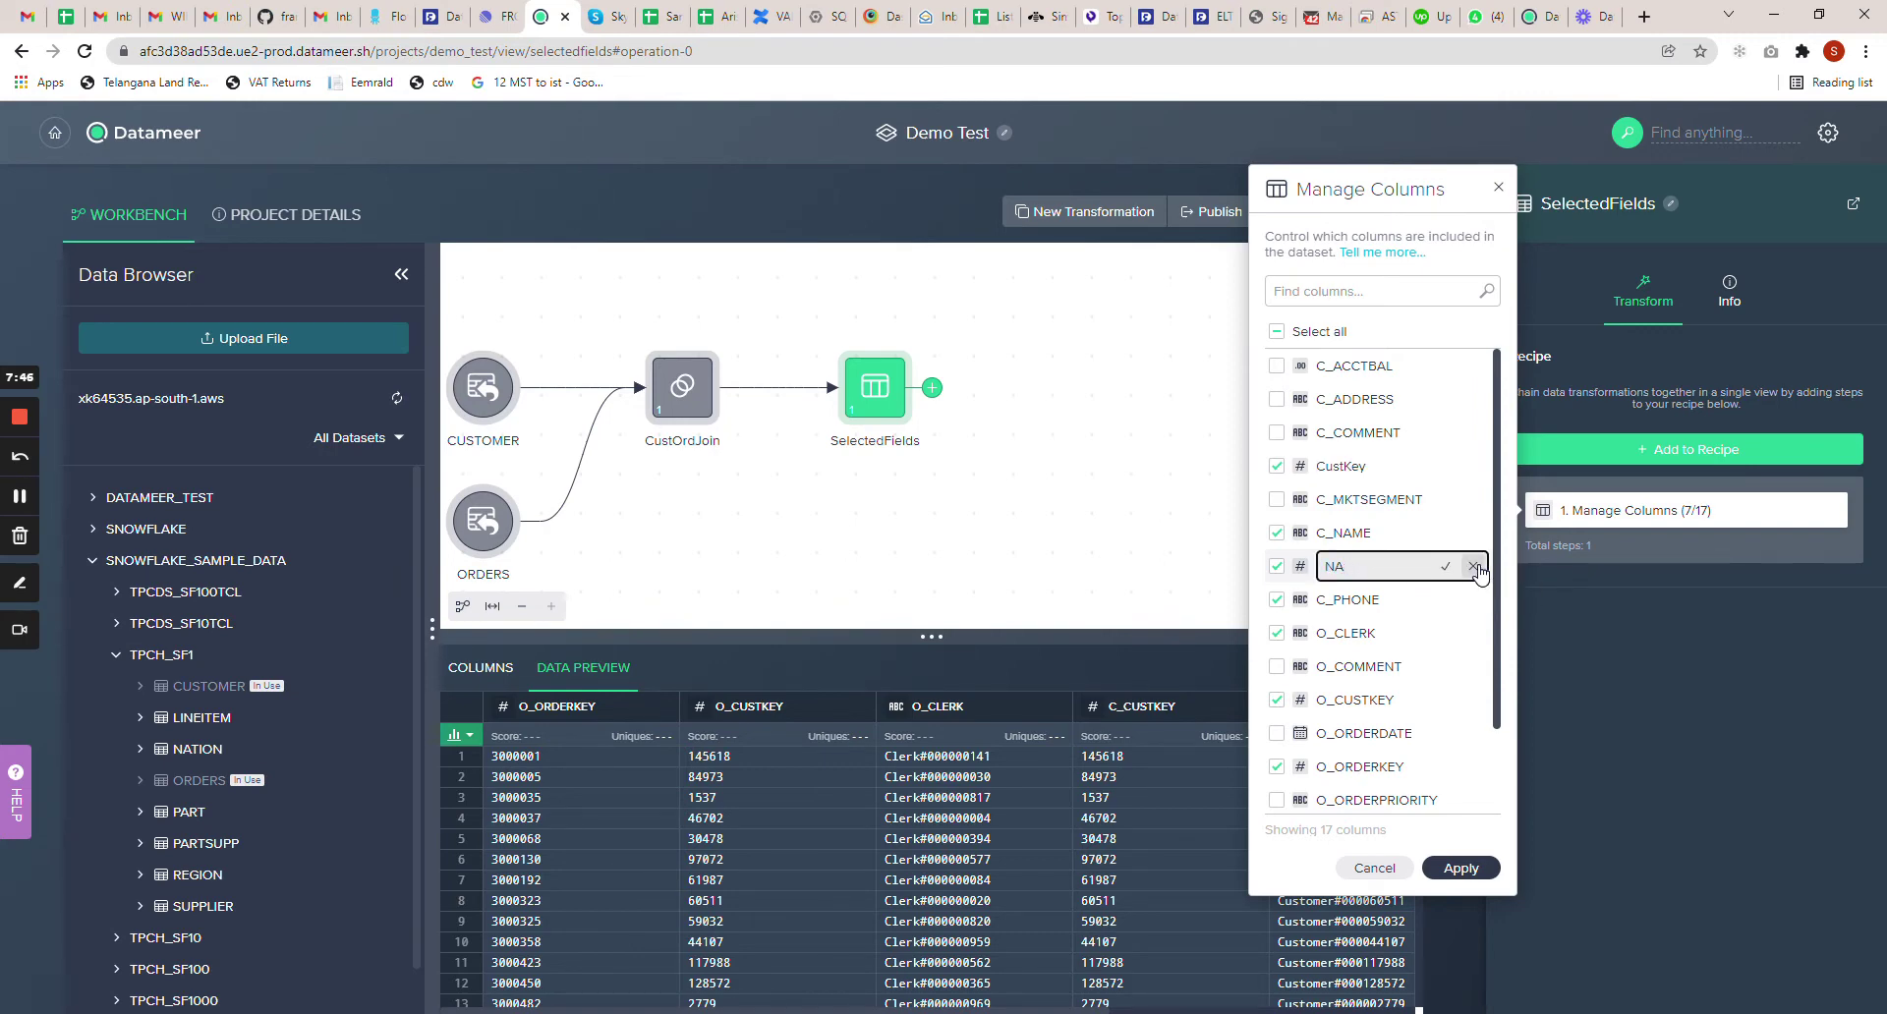
pyautogui.press('BackSpace')
pyautogui.write('ationKey')
pyautogui.press('Return')
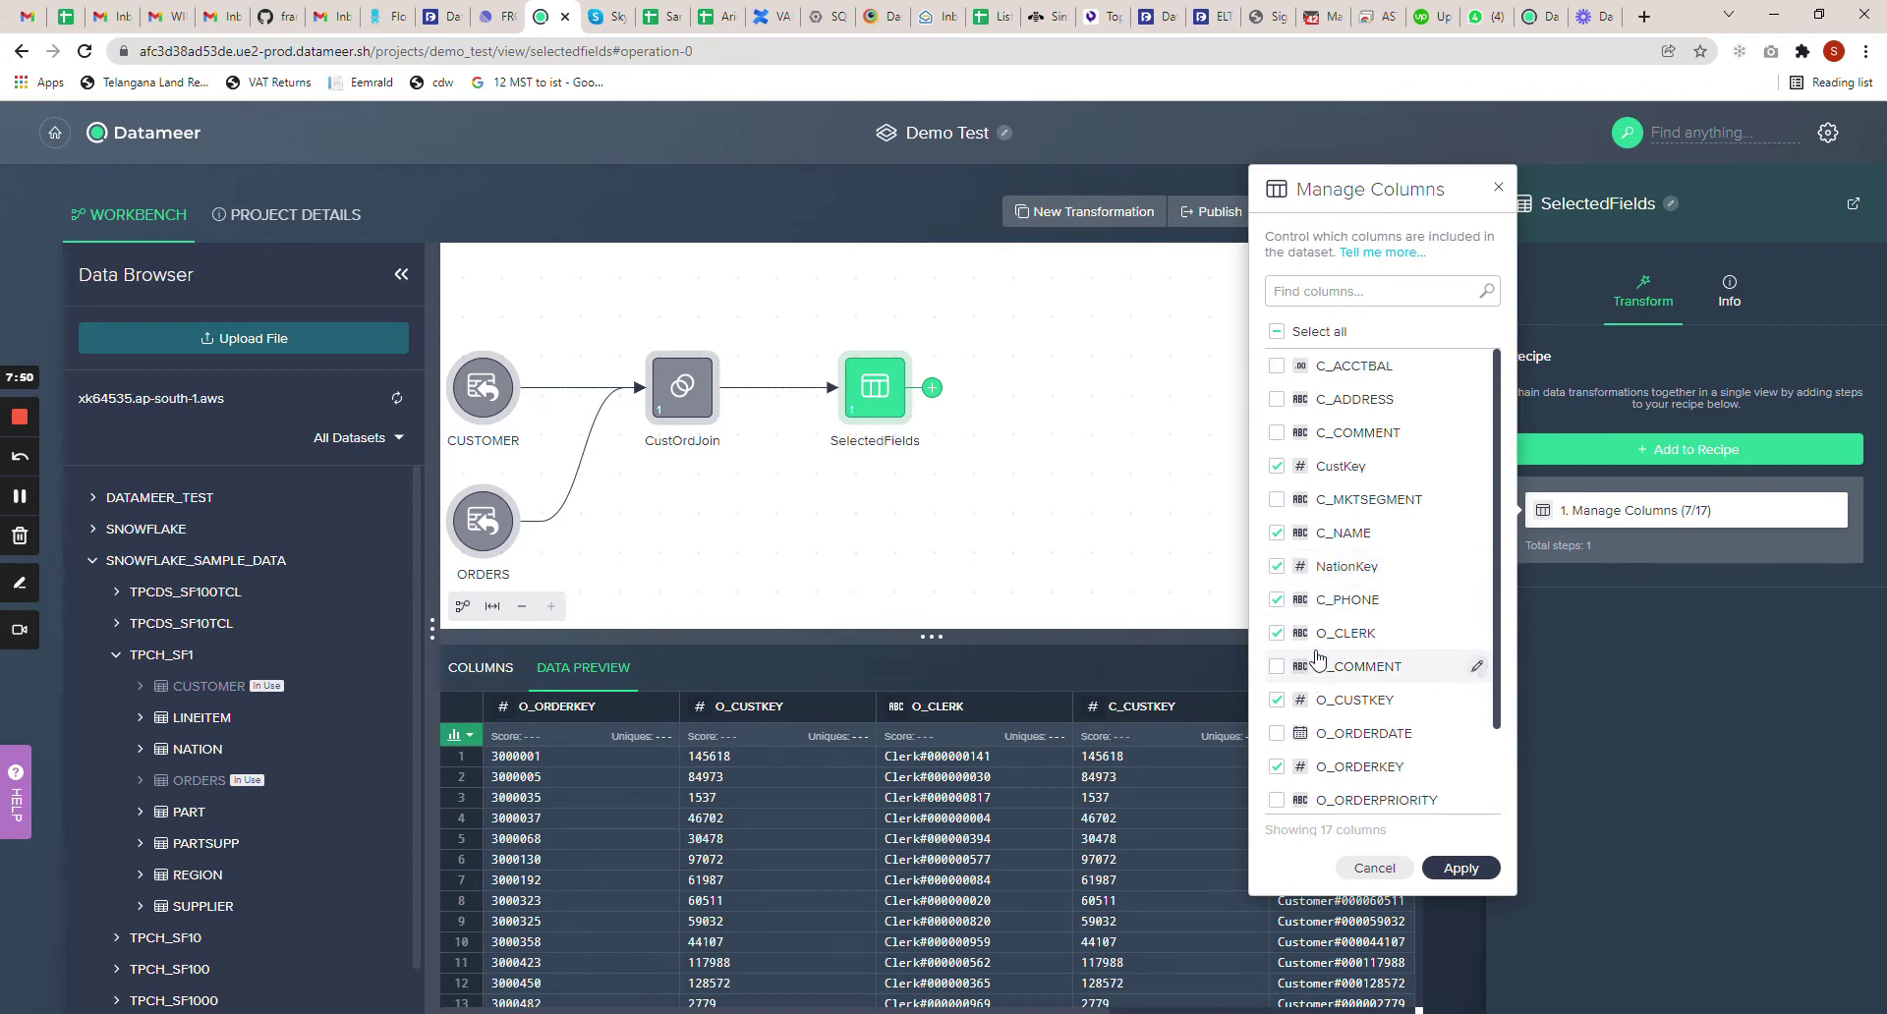
pyautogui.click(1456, 871)
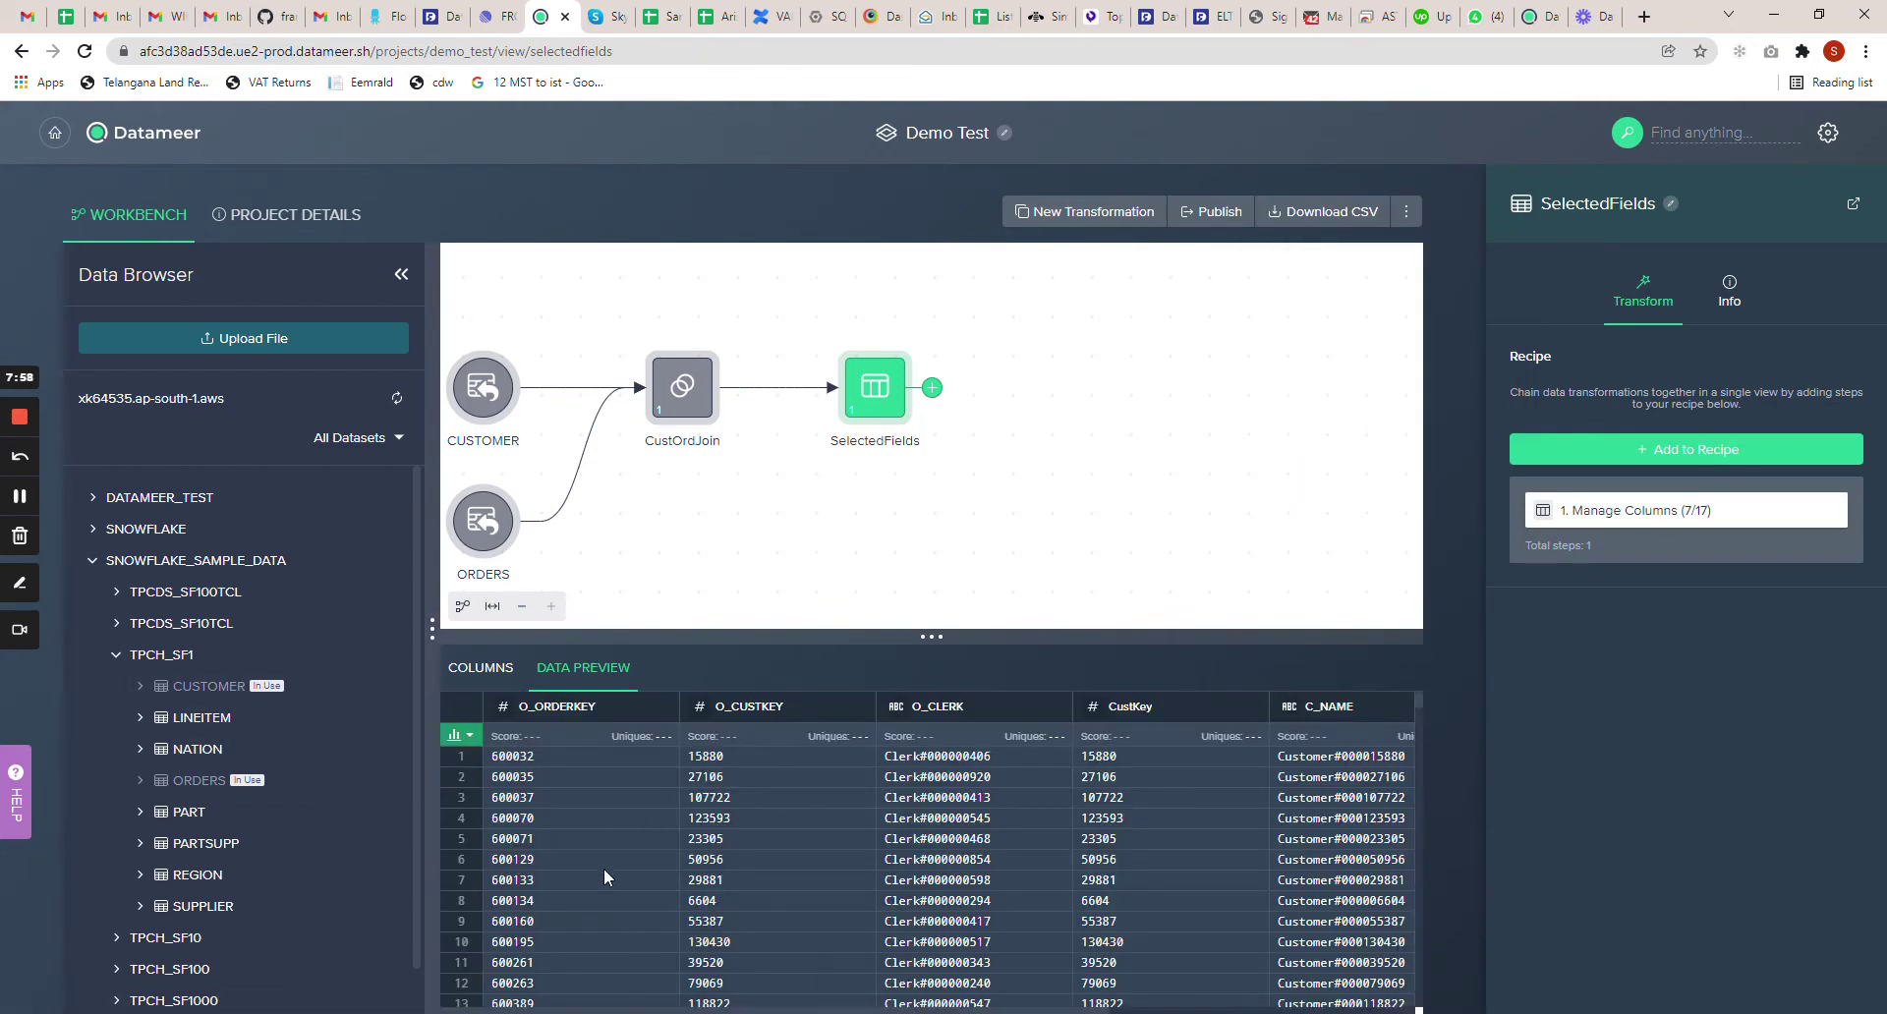
pyautogui.click(476, 672)
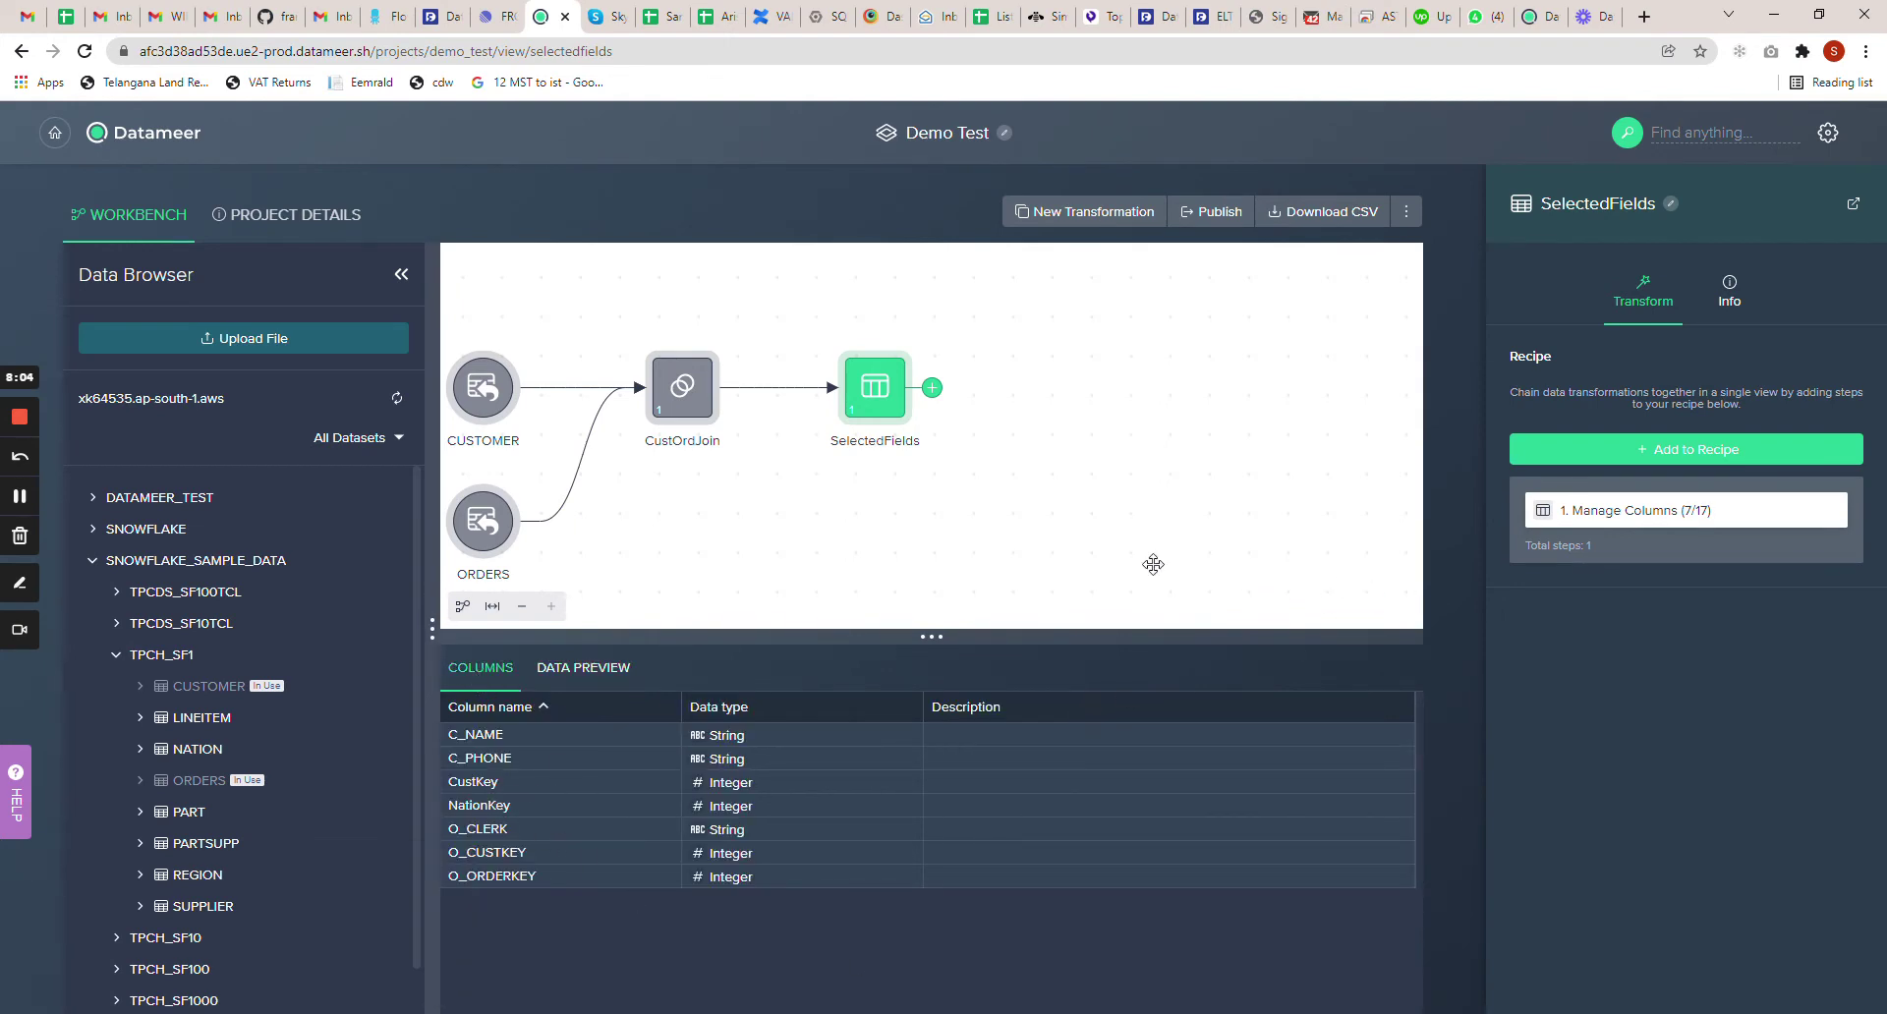
# Start a Formula Builder recipe on the SelectedFields dataset and open the formula of the C_NAME column
pyautogui.moveTo(1170, 454)
pyautogui.mouseDown()
pyautogui.moveTo(1155, 480)
pyautogui.moveTo(1192, 481)
pyautogui.mouseUp()
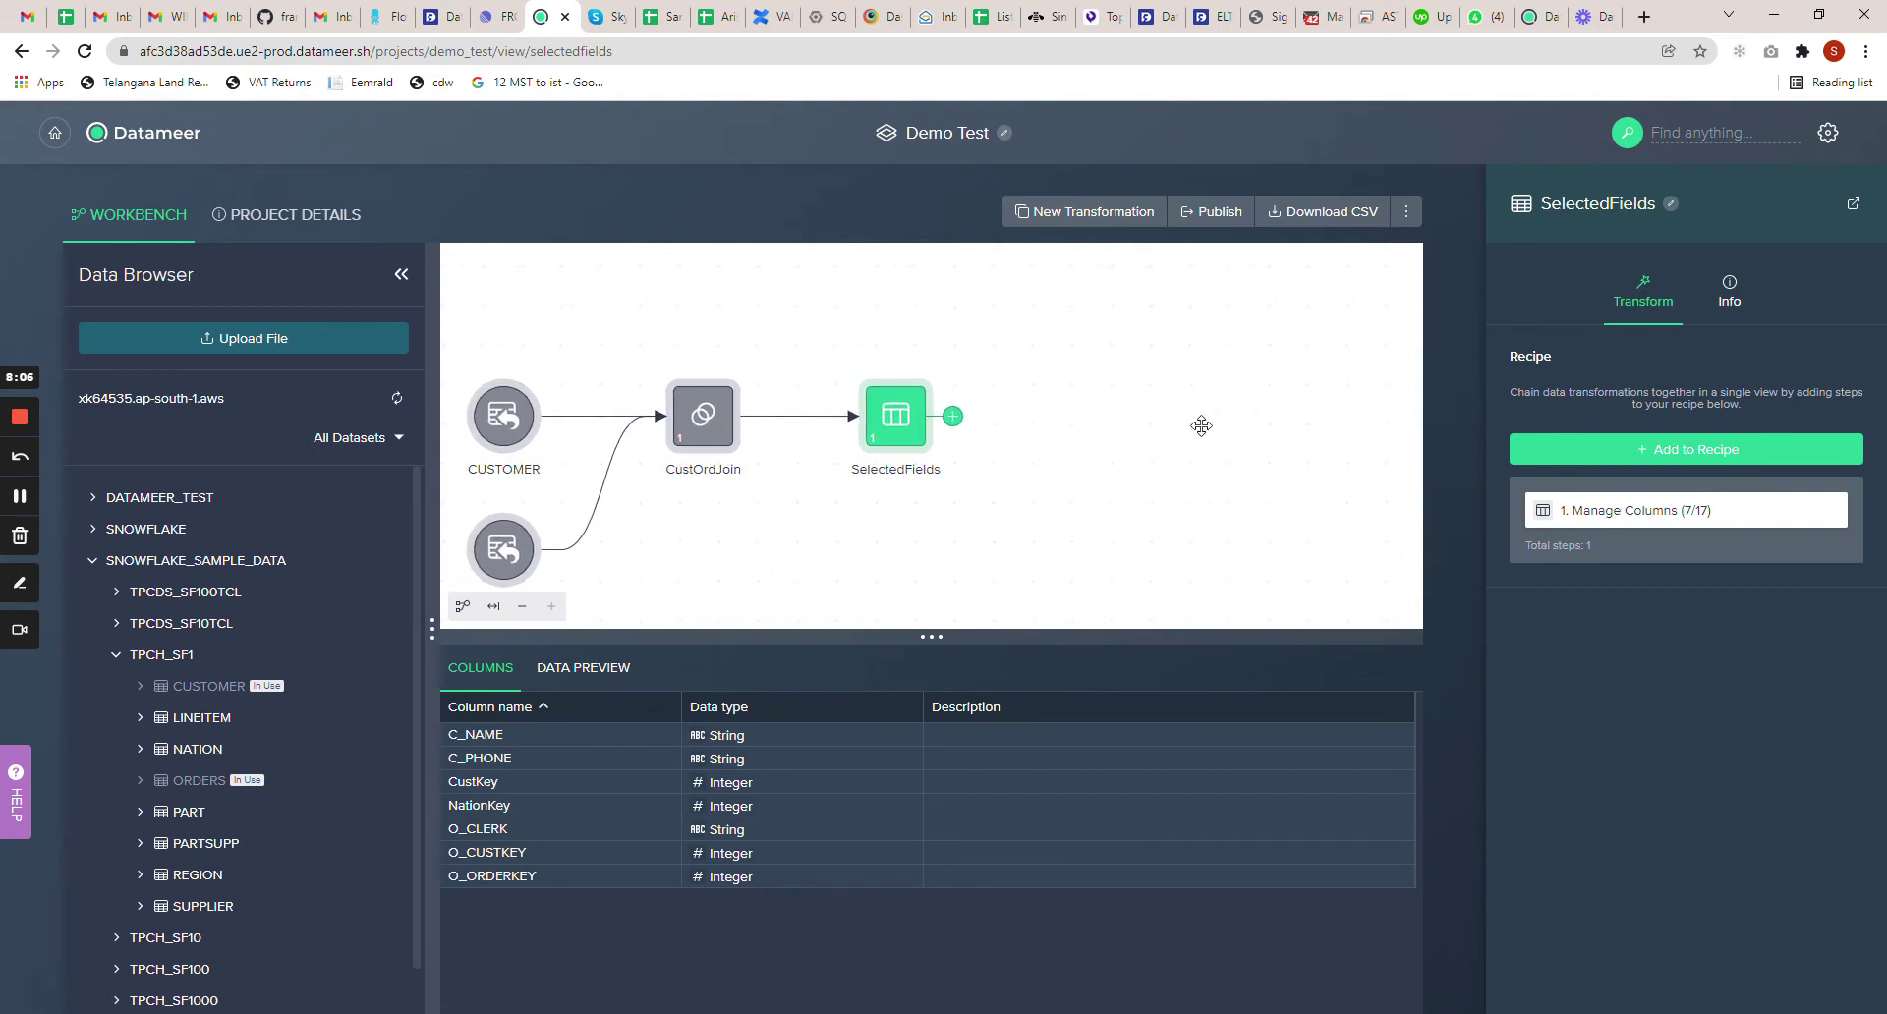
pyautogui.click(954, 415)
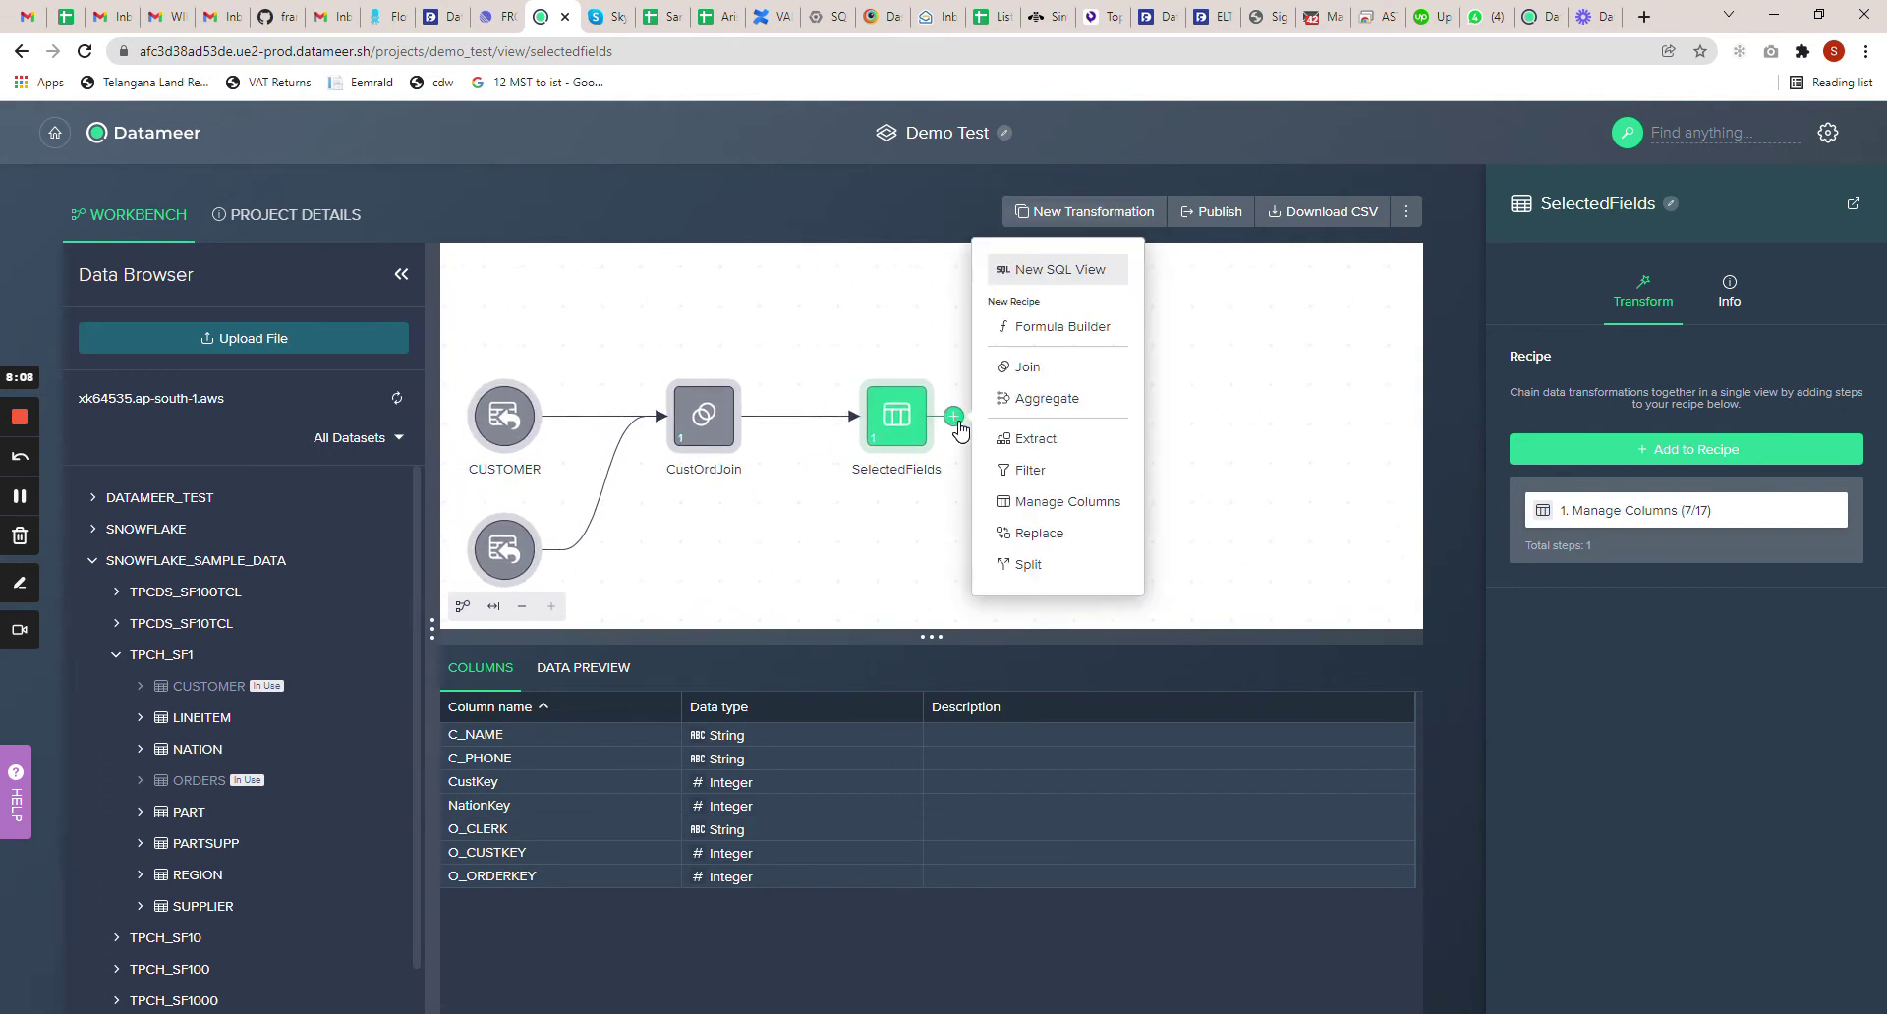
pyautogui.click(1077, 329)
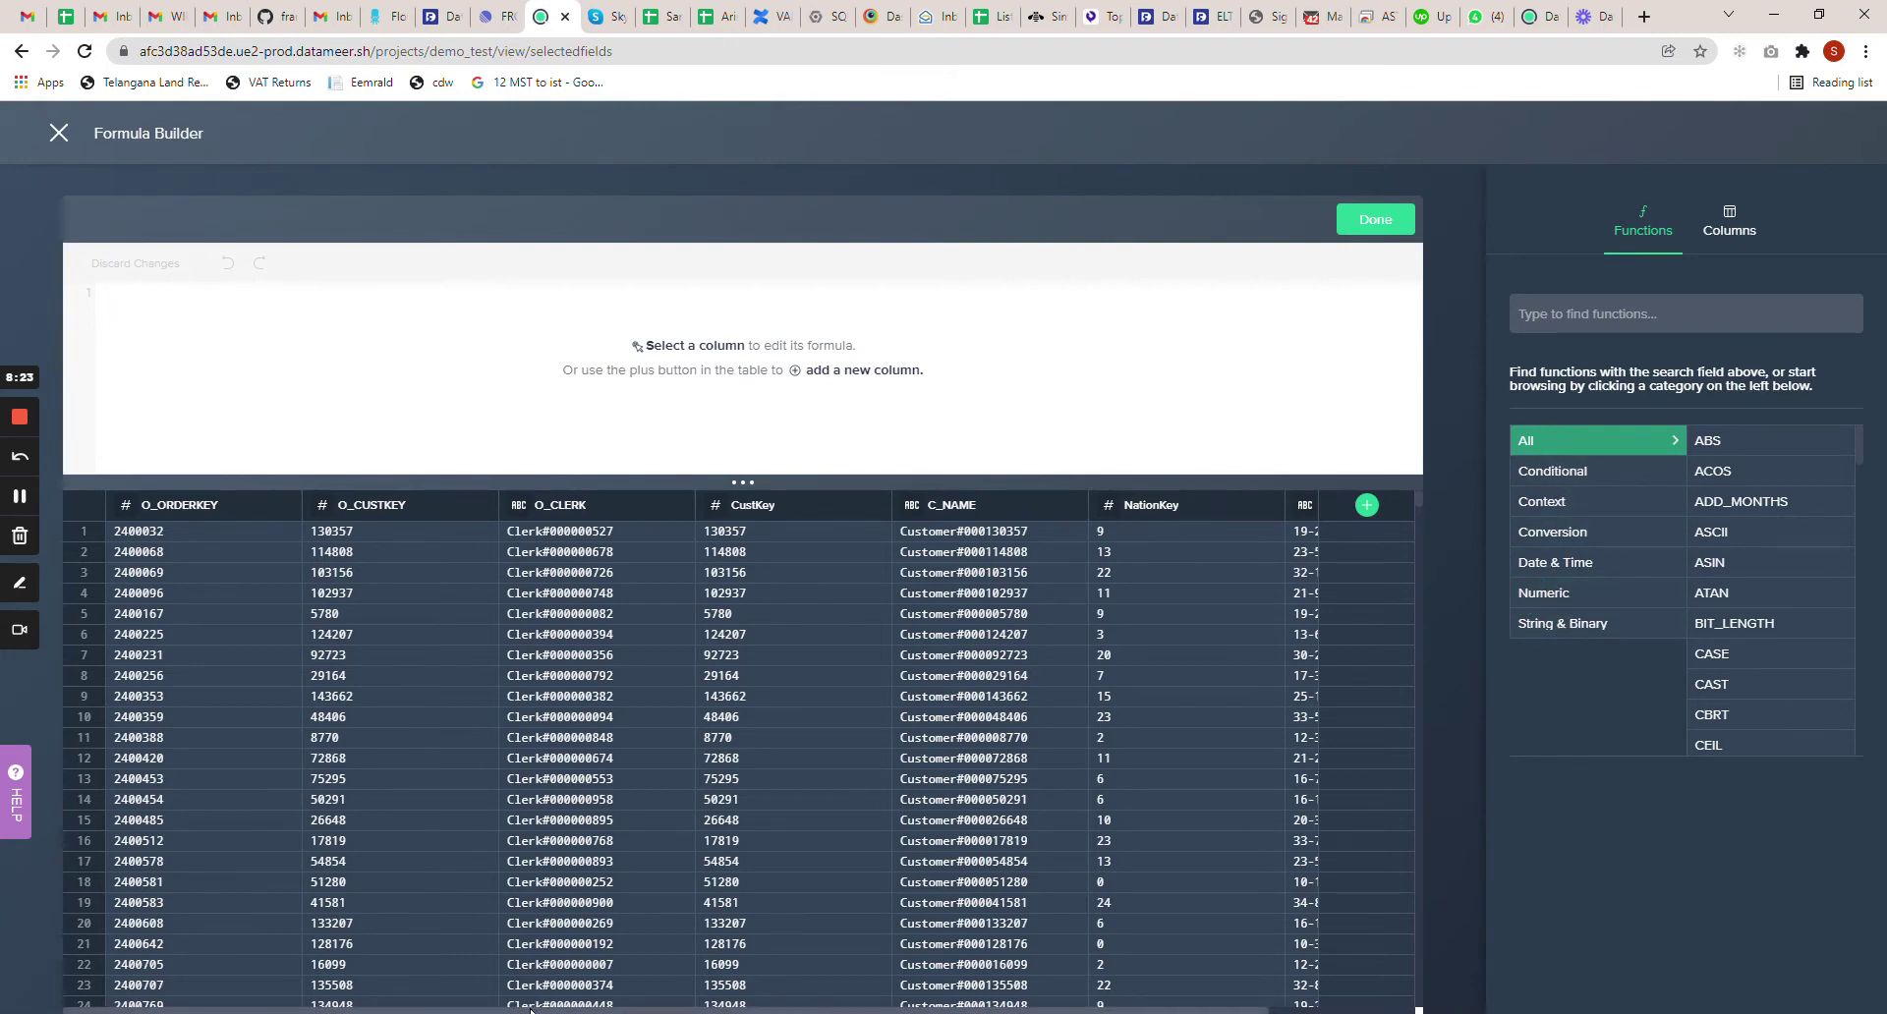
pyautogui.hscroll(3, 737, 1002)
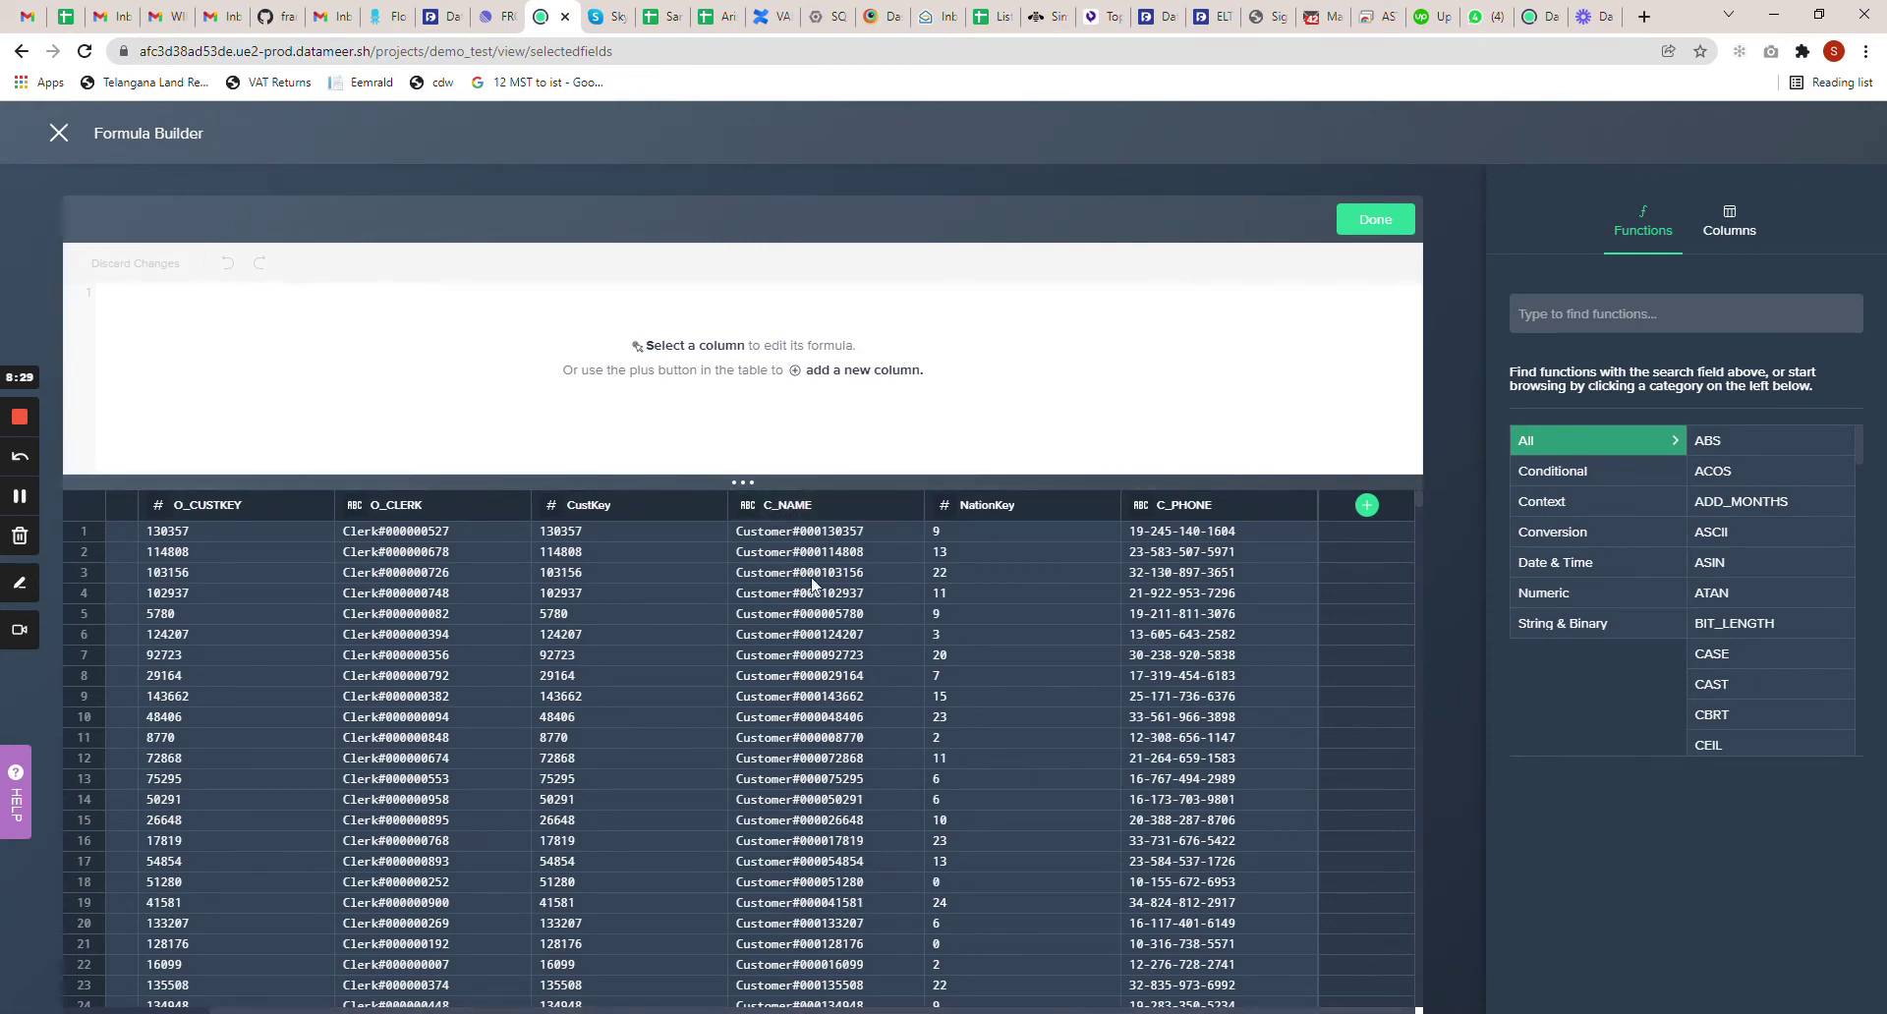
pyautogui.moveTo(800, 532); pyautogui.dragTo(734, 529)
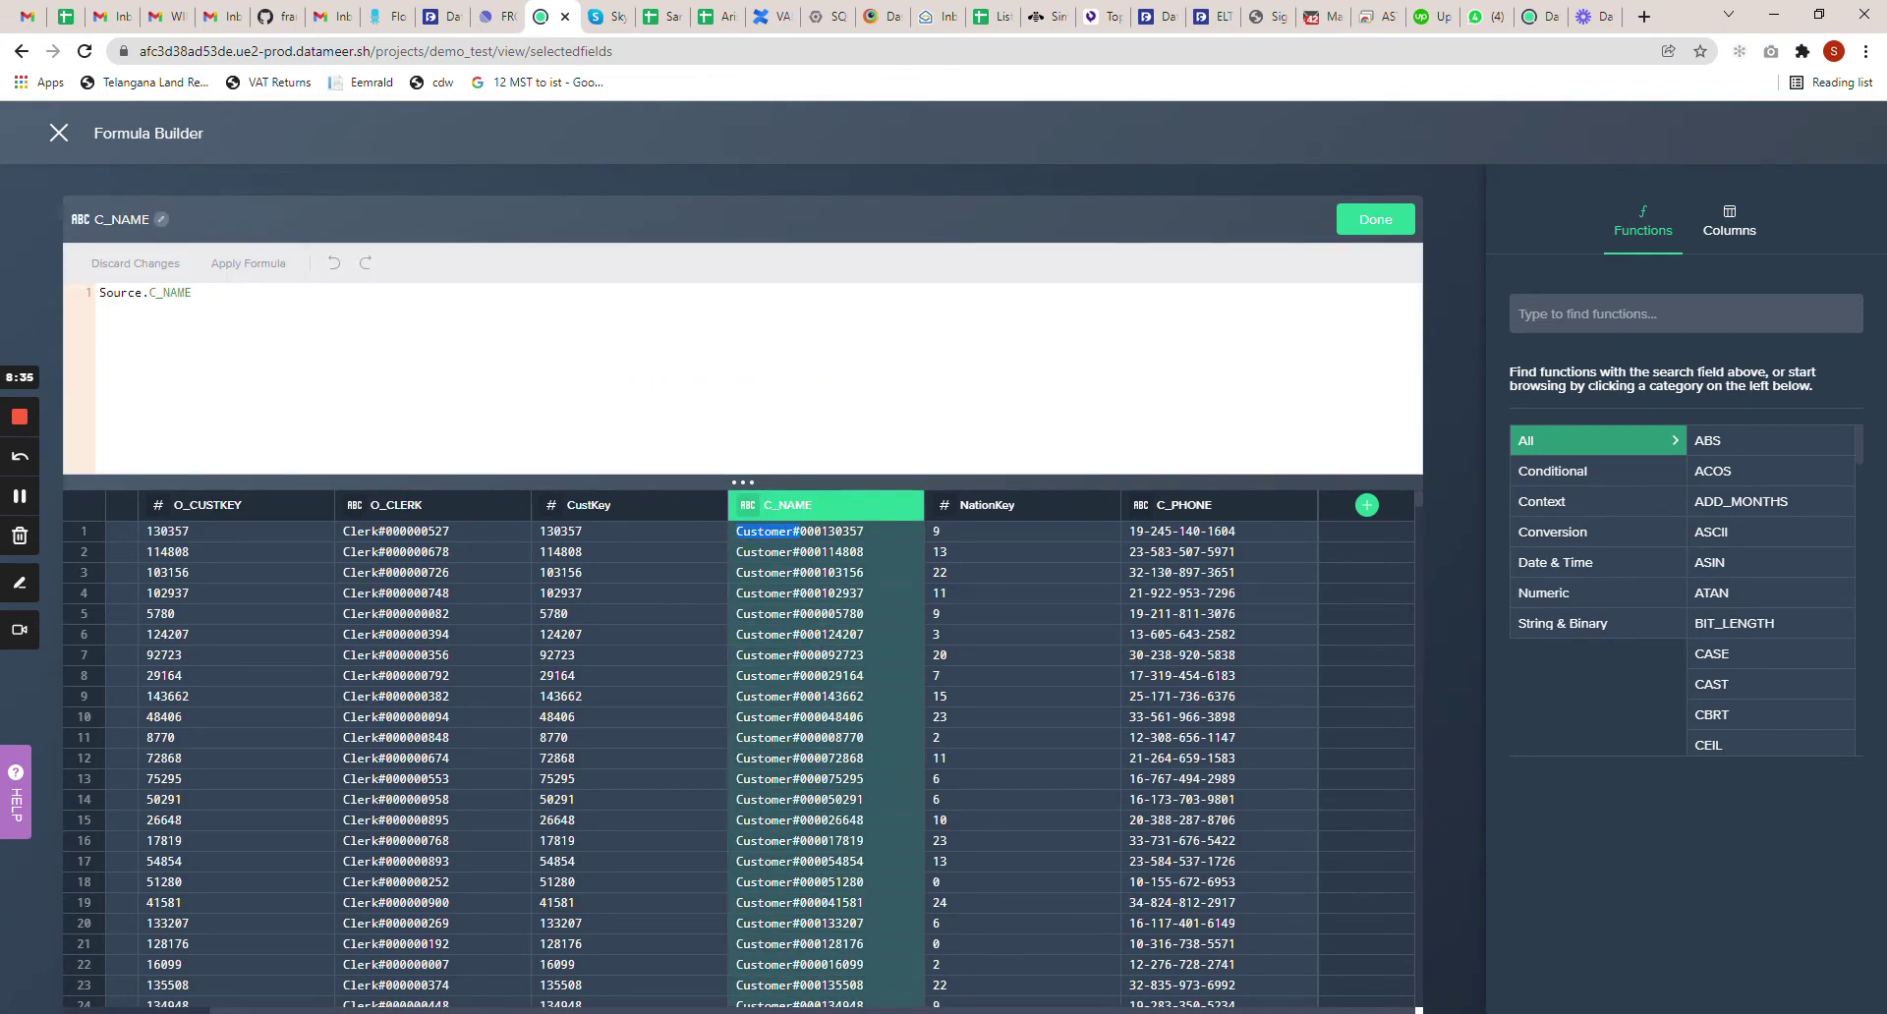
pyautogui.doubleClick(831, 531)
# Search the functions for replace, show the REPLACE function's description and copy the C_NAME column's source reference
pyautogui.click(1661, 314)
pyautogui.write('replace')
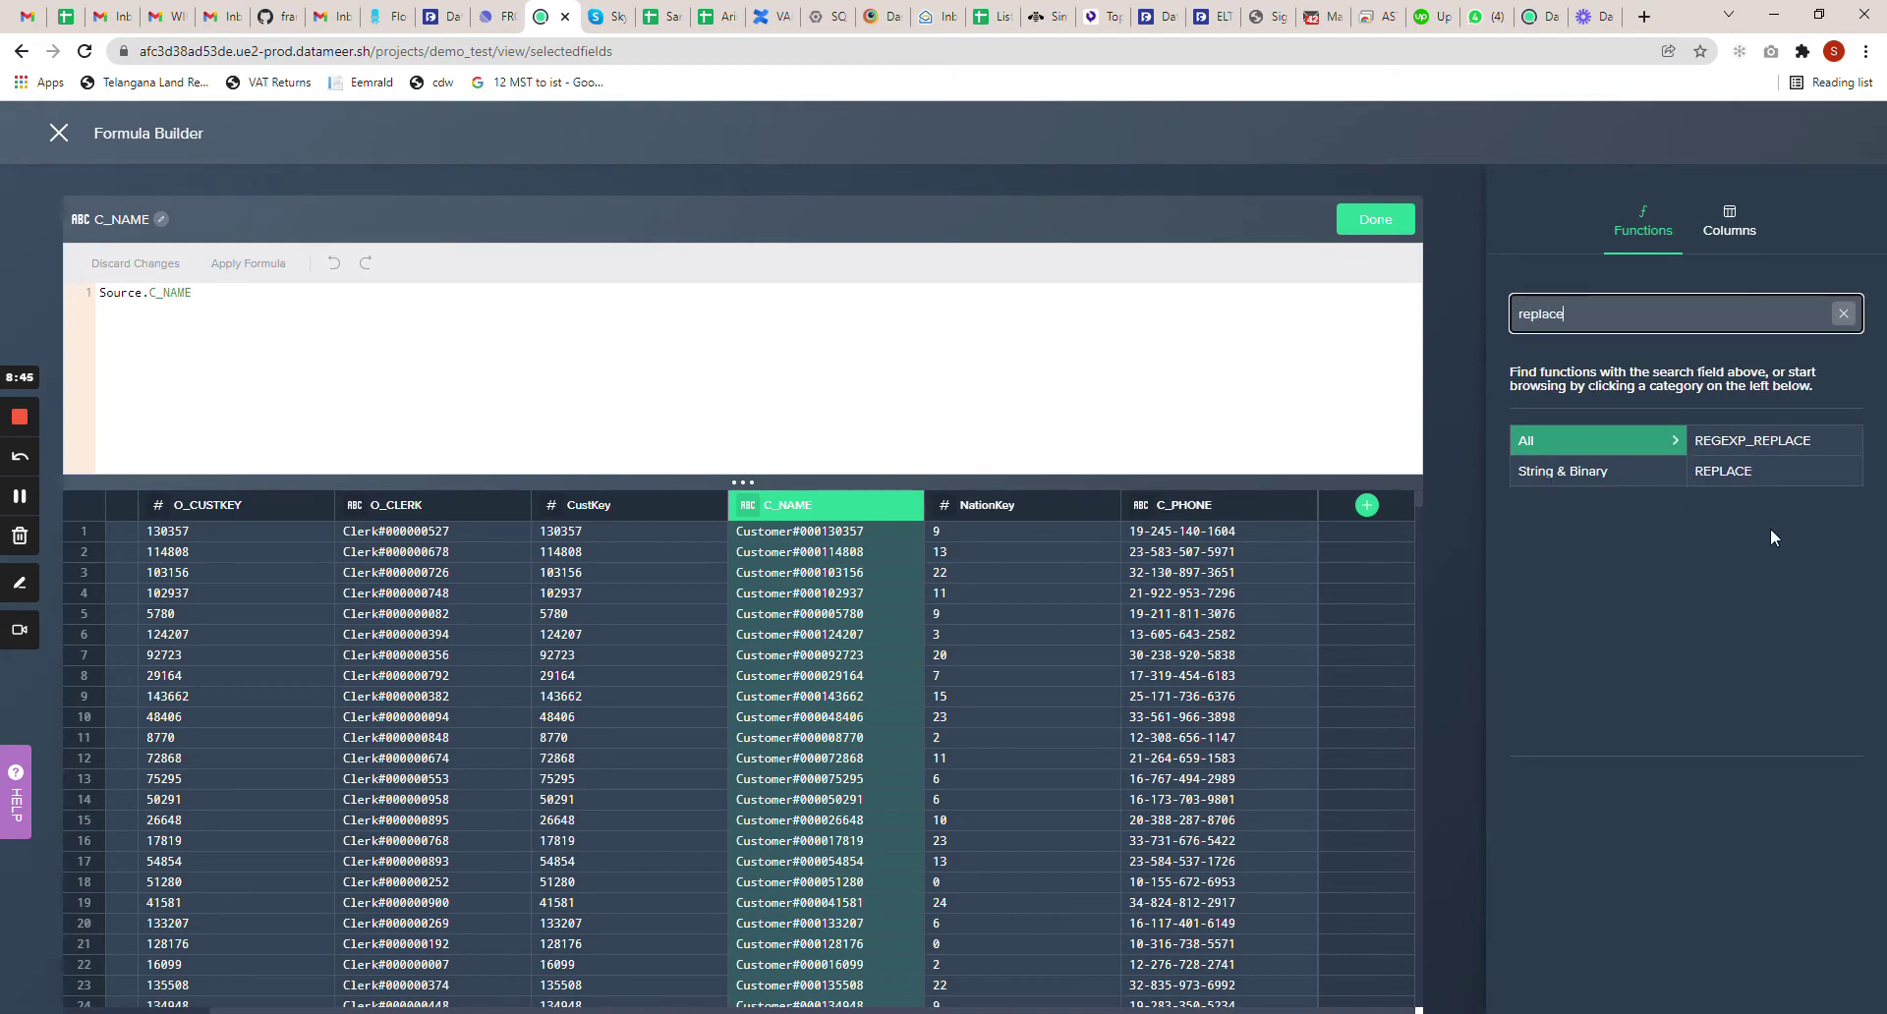
pyautogui.click(1736, 476)
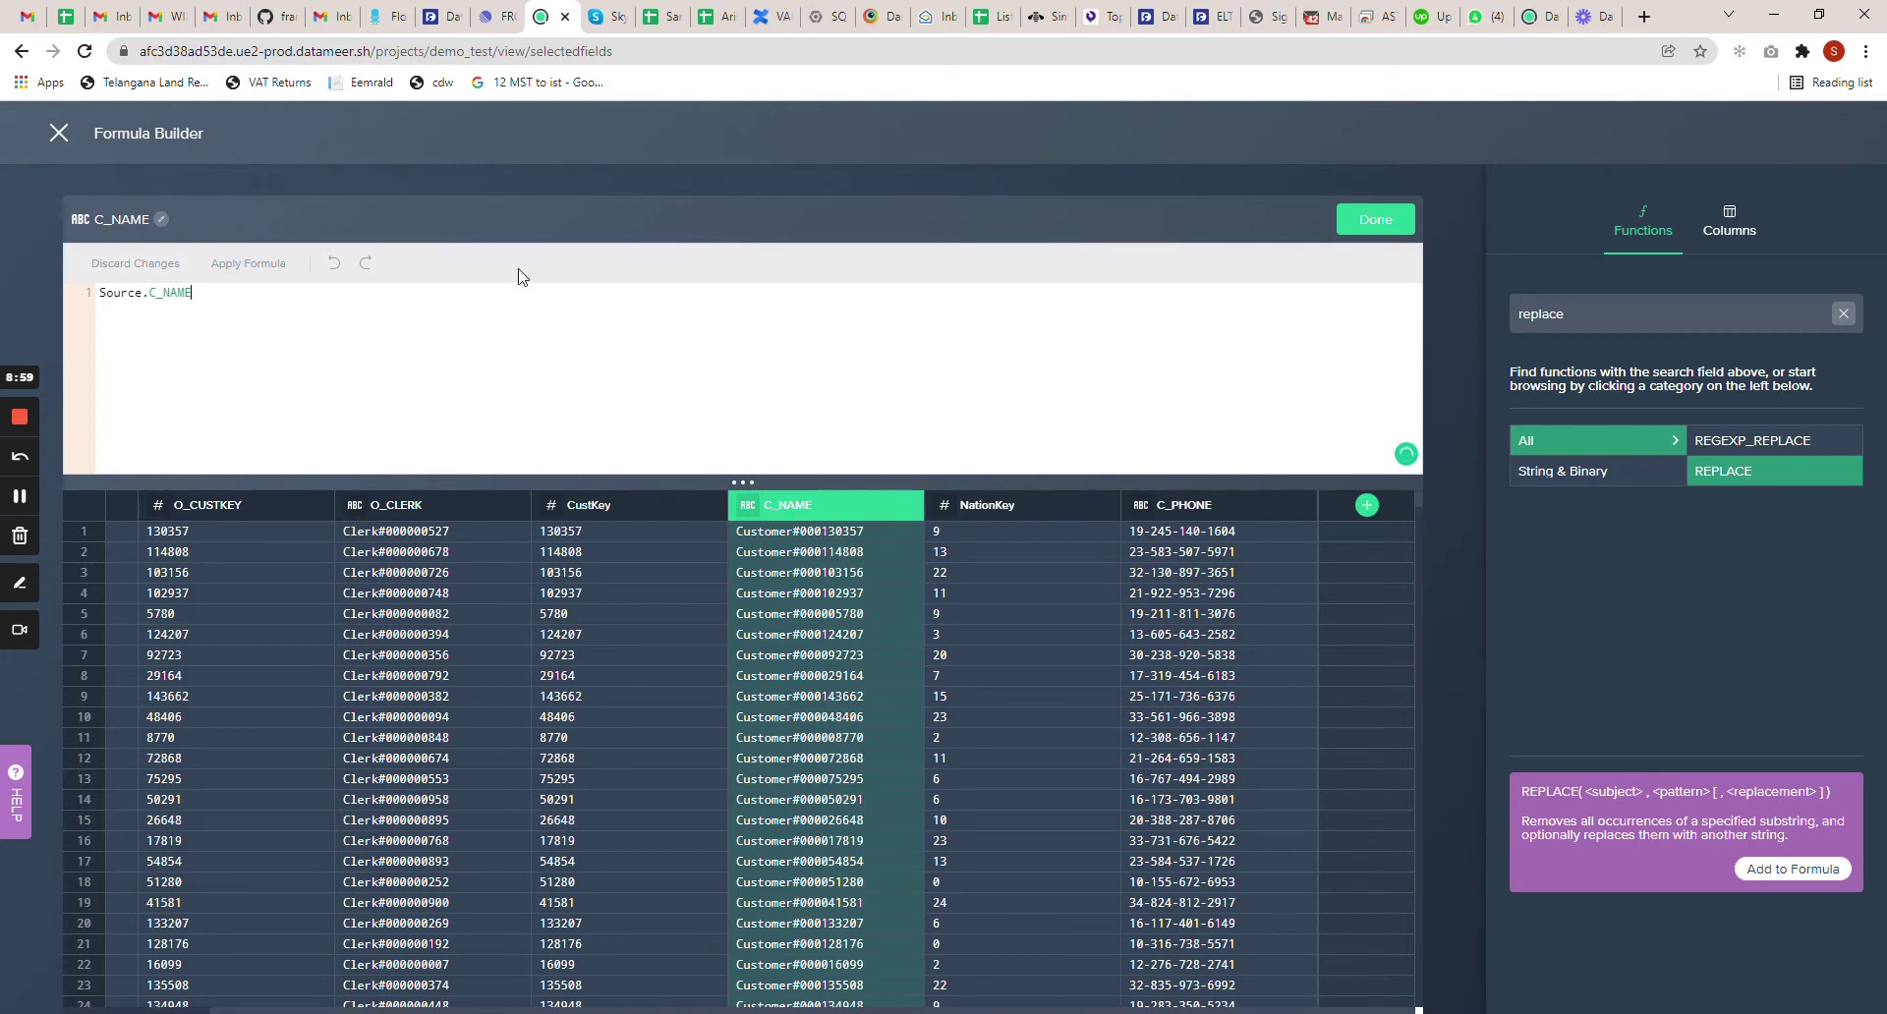
pyautogui.hotkey('ctrl', 'a')
pyautogui.hotkey('ctrl', 'c')
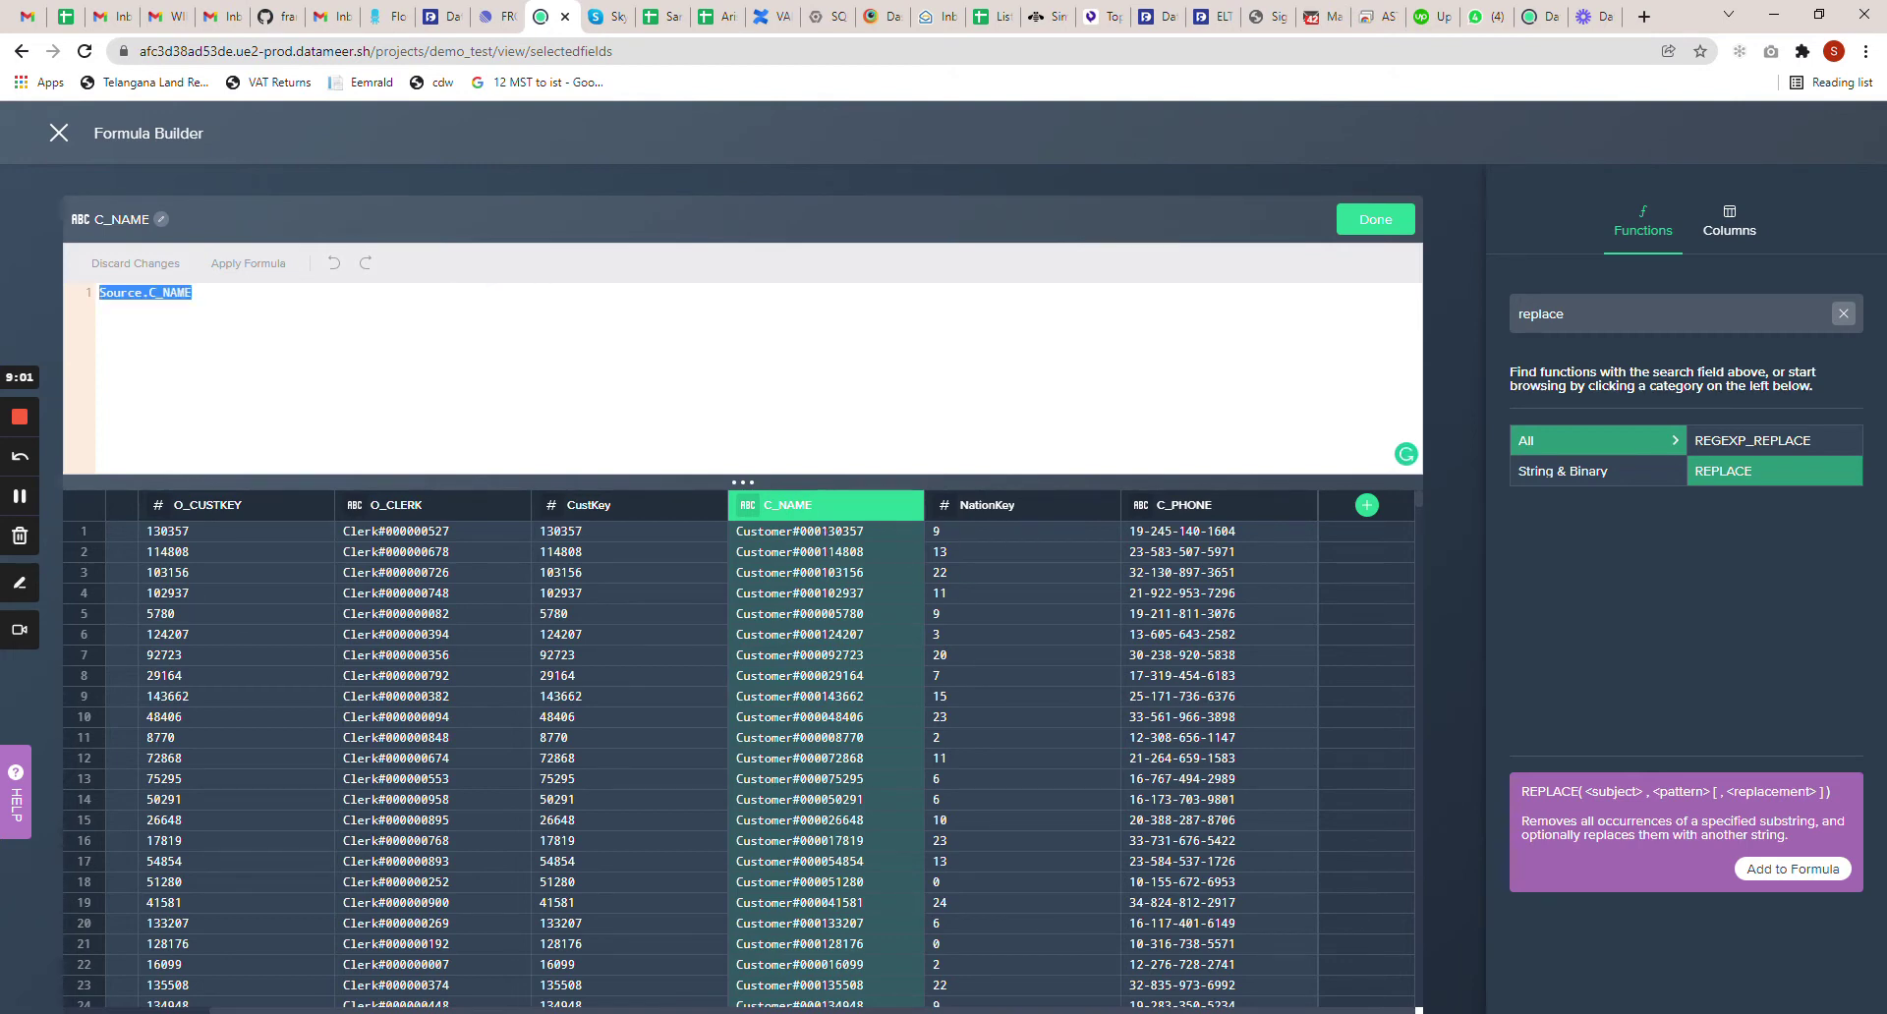
pyautogui.press('Right')
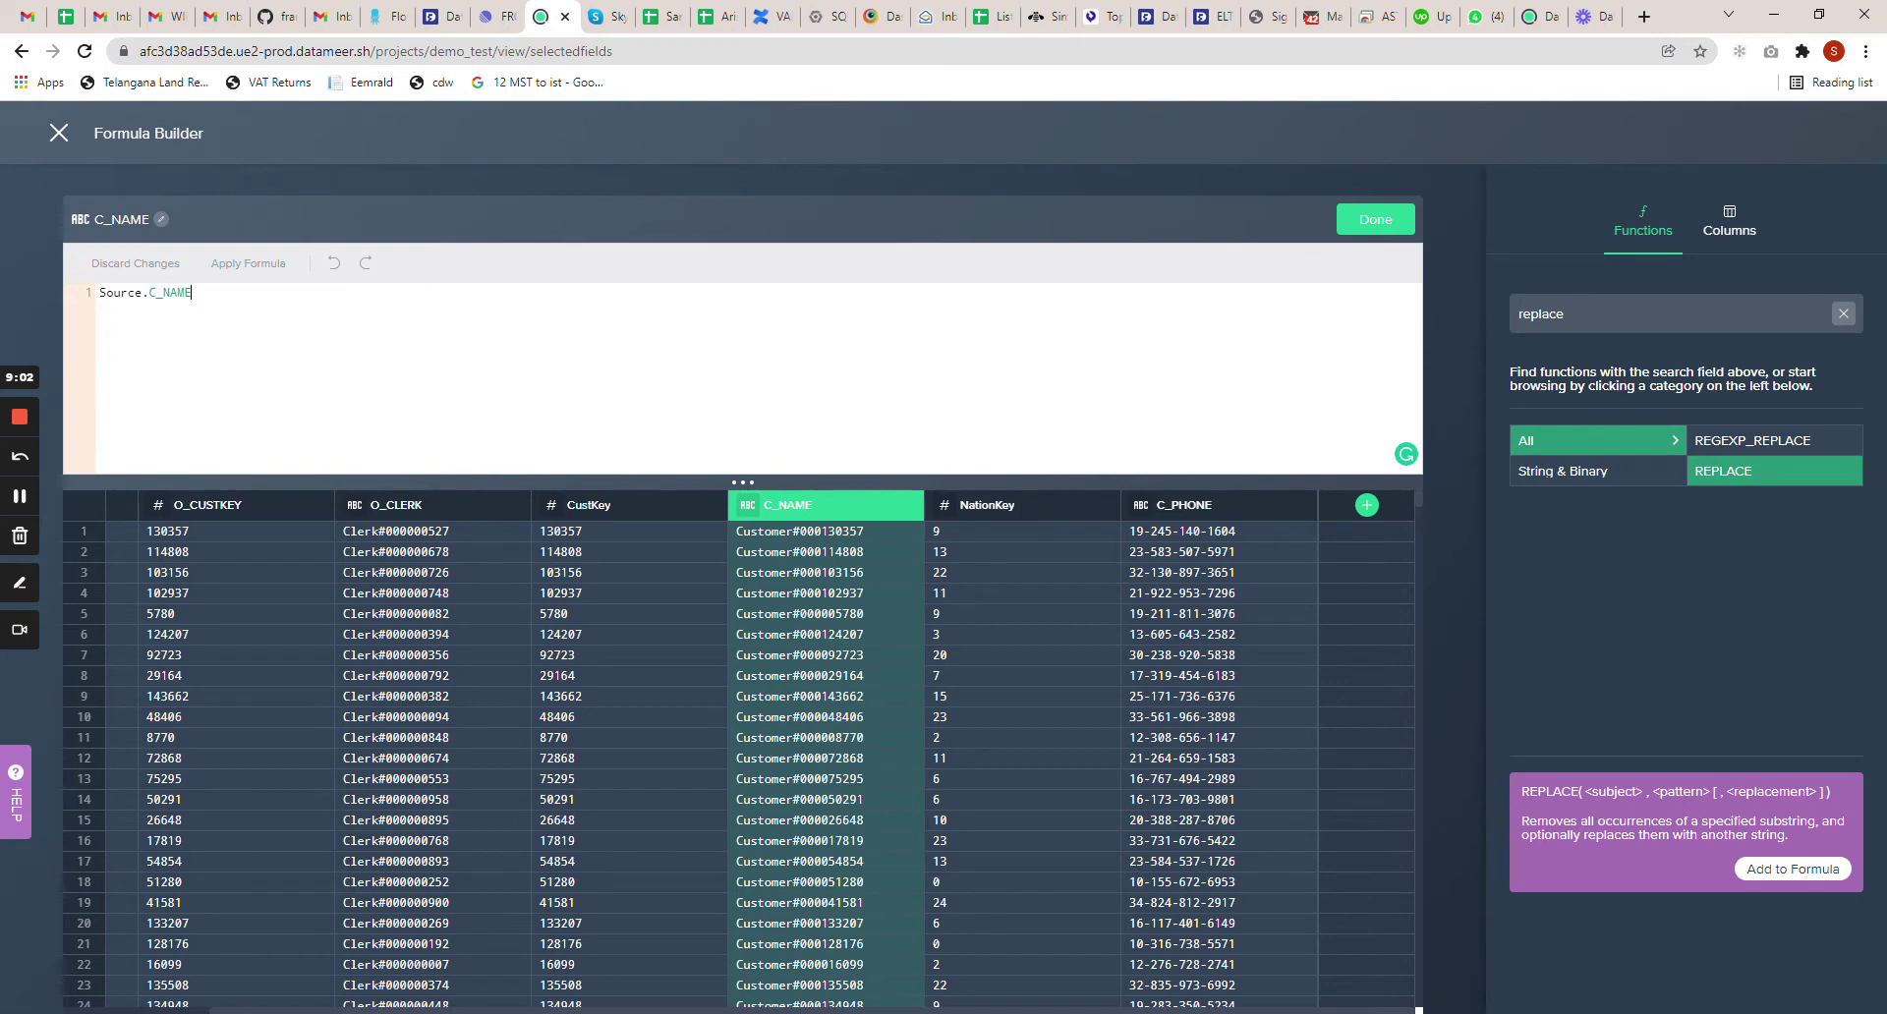
# Add a new formula column and name it CustName
pyautogui.click(1367, 507)
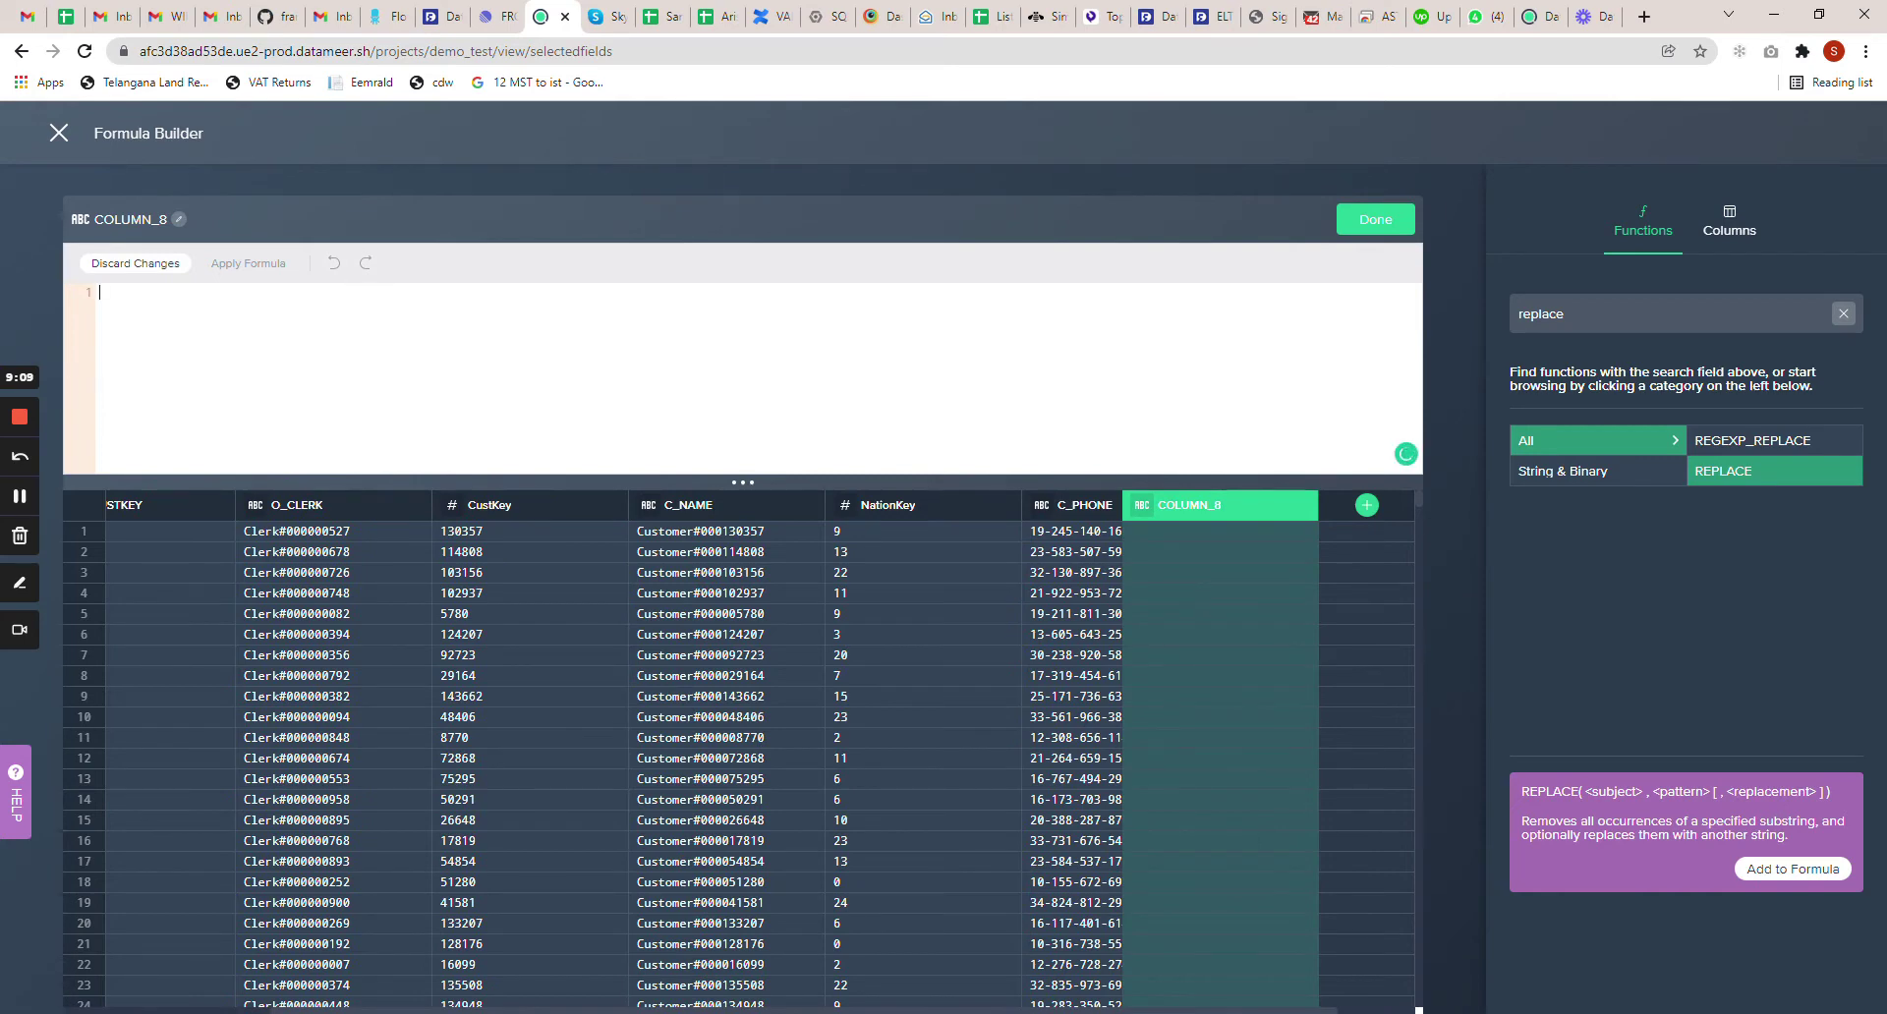
pyautogui.click(179, 220)
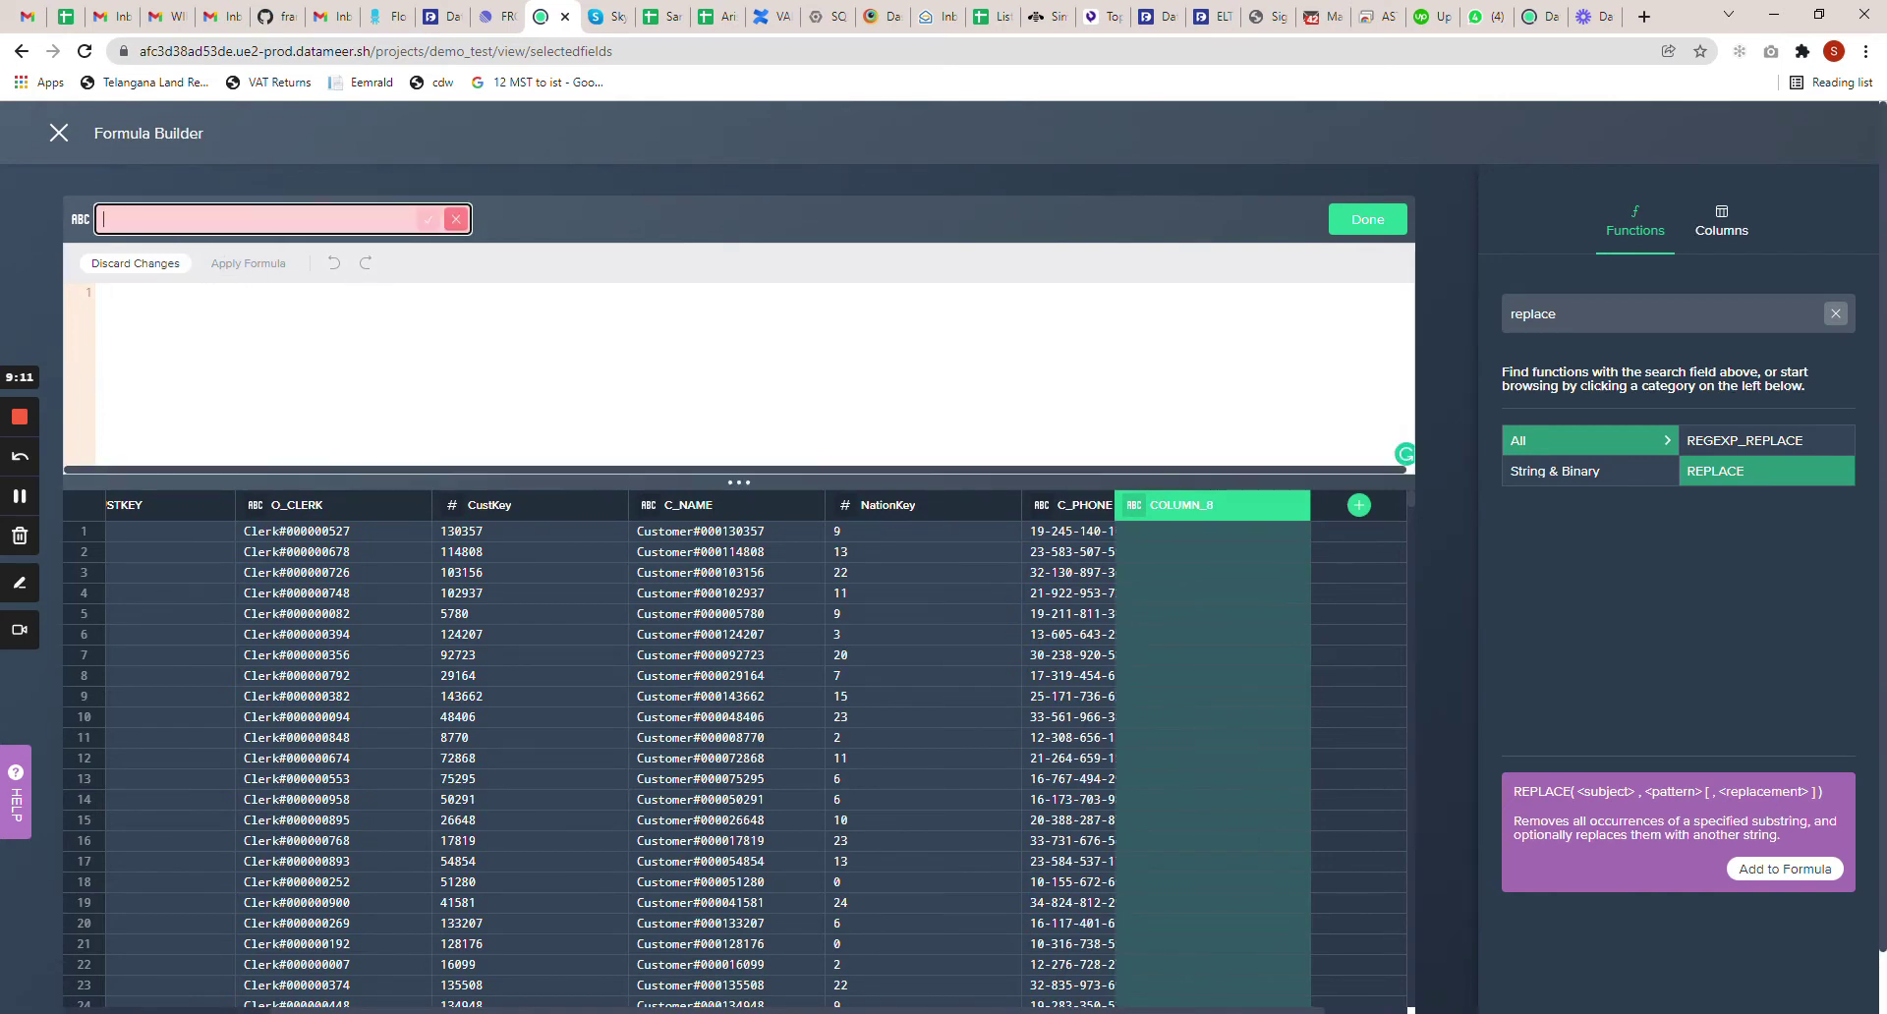
pyautogui.write('CustName')
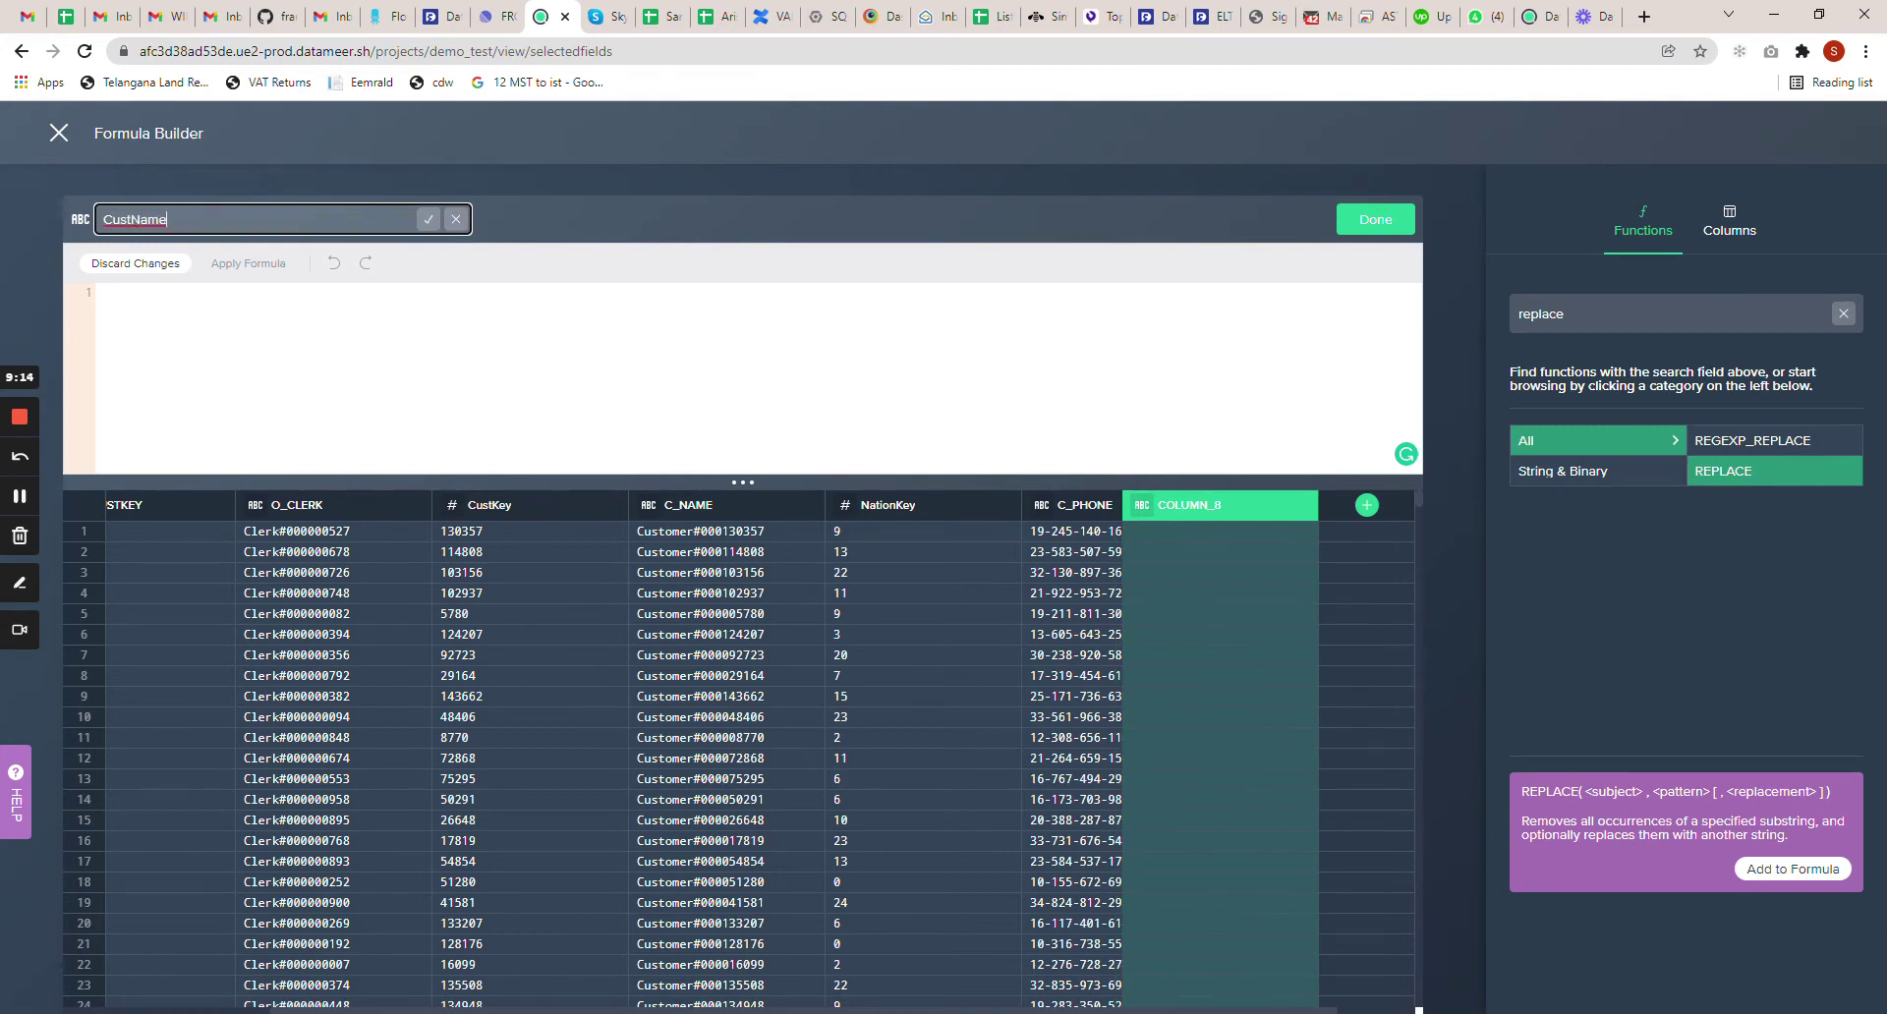
pyautogui.press('Return')
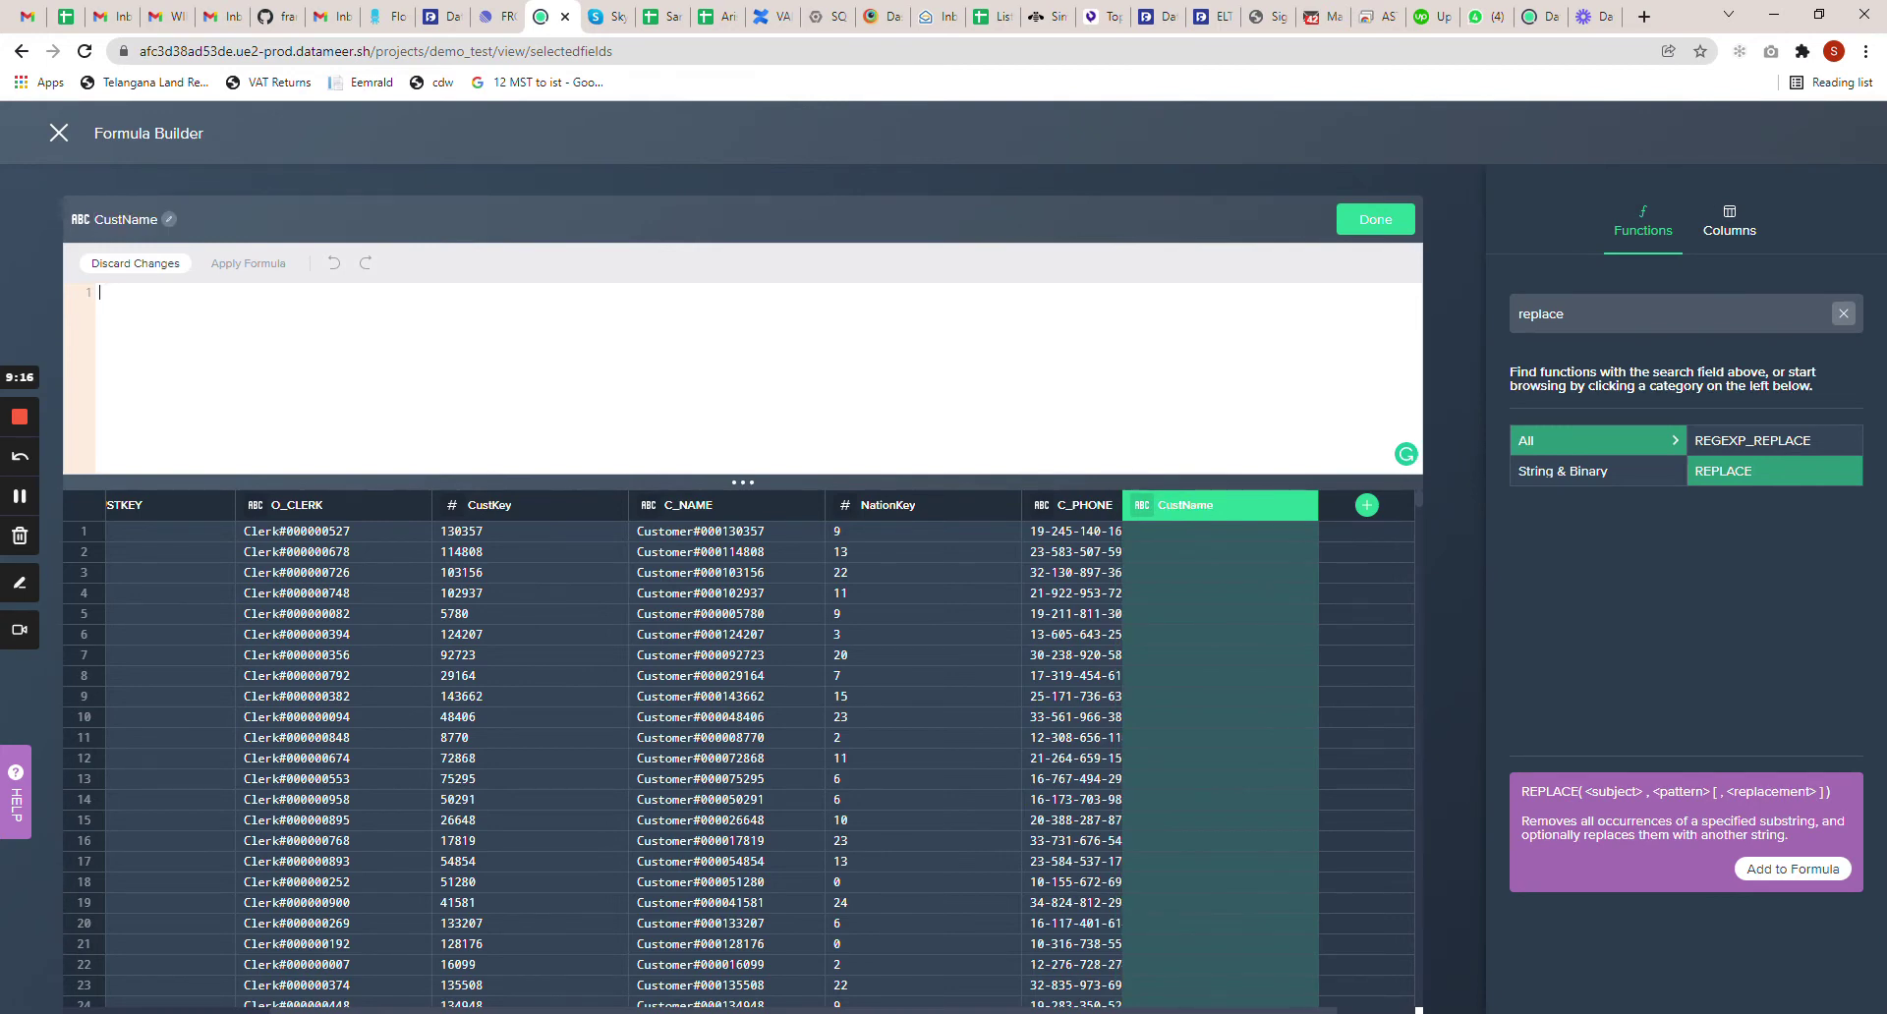
pyautogui.write('repla')
pyautogui.press('Return')
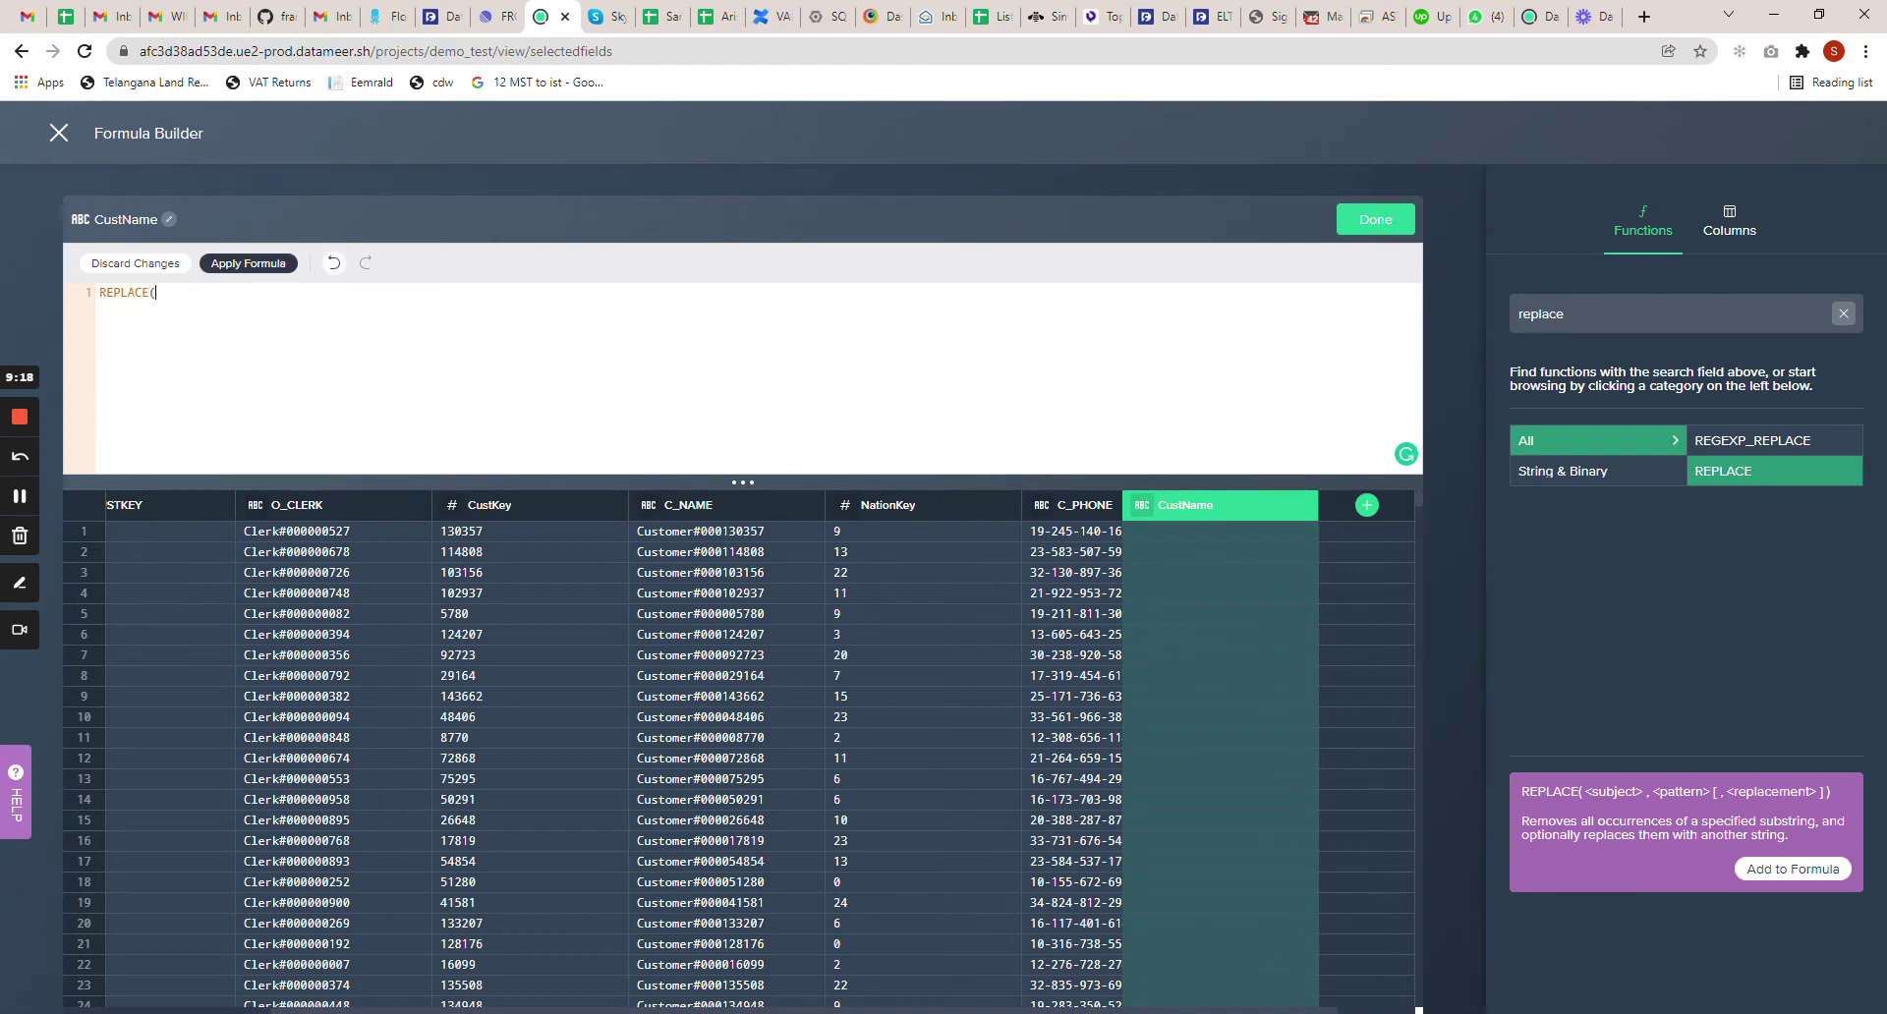
pyautogui.hotkey('ctrl', 'a')
pyautogui.press('End')
pyautogui.press('BackSpace')
pyautogui.press('BackSpace')
pyautogui.press('BackSpace')
pyautogui.press('BackSpace')
pyautogui.press('BackSpace')
pyautogui.press('BackSpace')
pyautogui.press('BackSpace')
pyautogui.press('BackSpace')
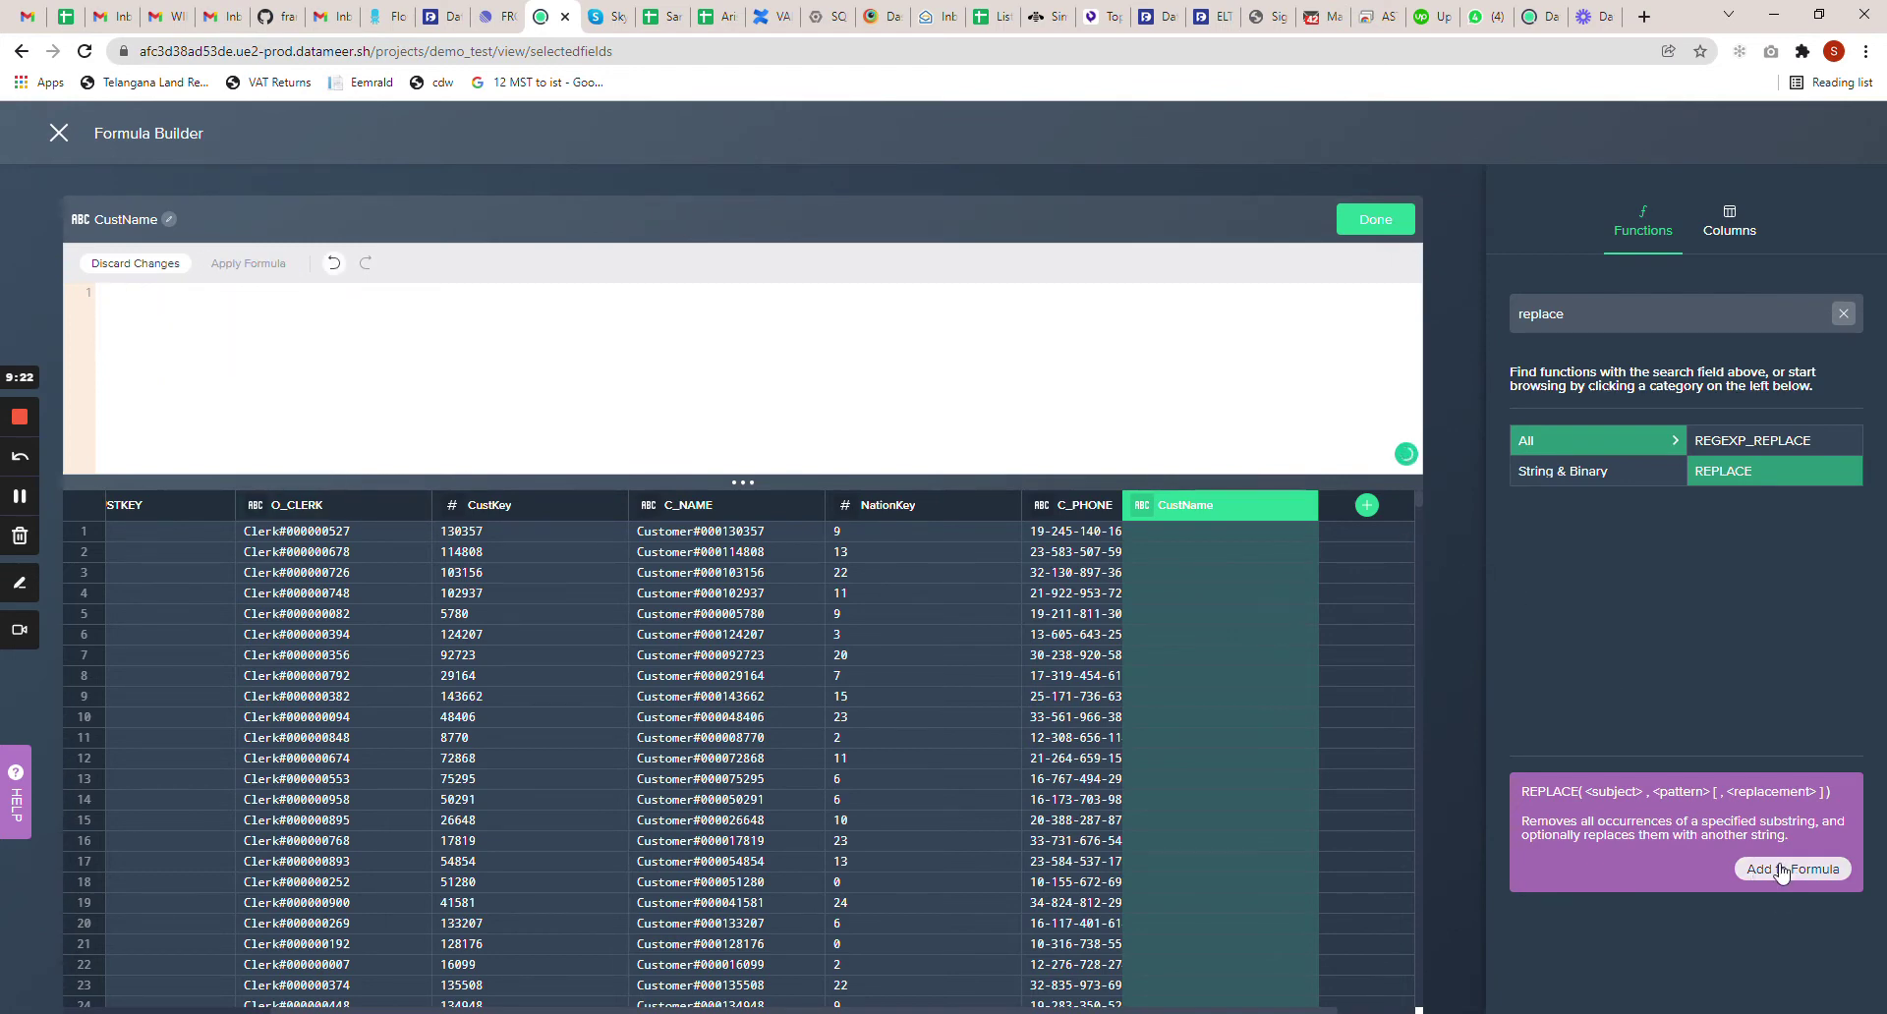
# Insert the REPLACE function into the CustName formula with Source.C_NAME as its subject
pyautogui.click(1784, 868)
pyautogui.press('Tab')
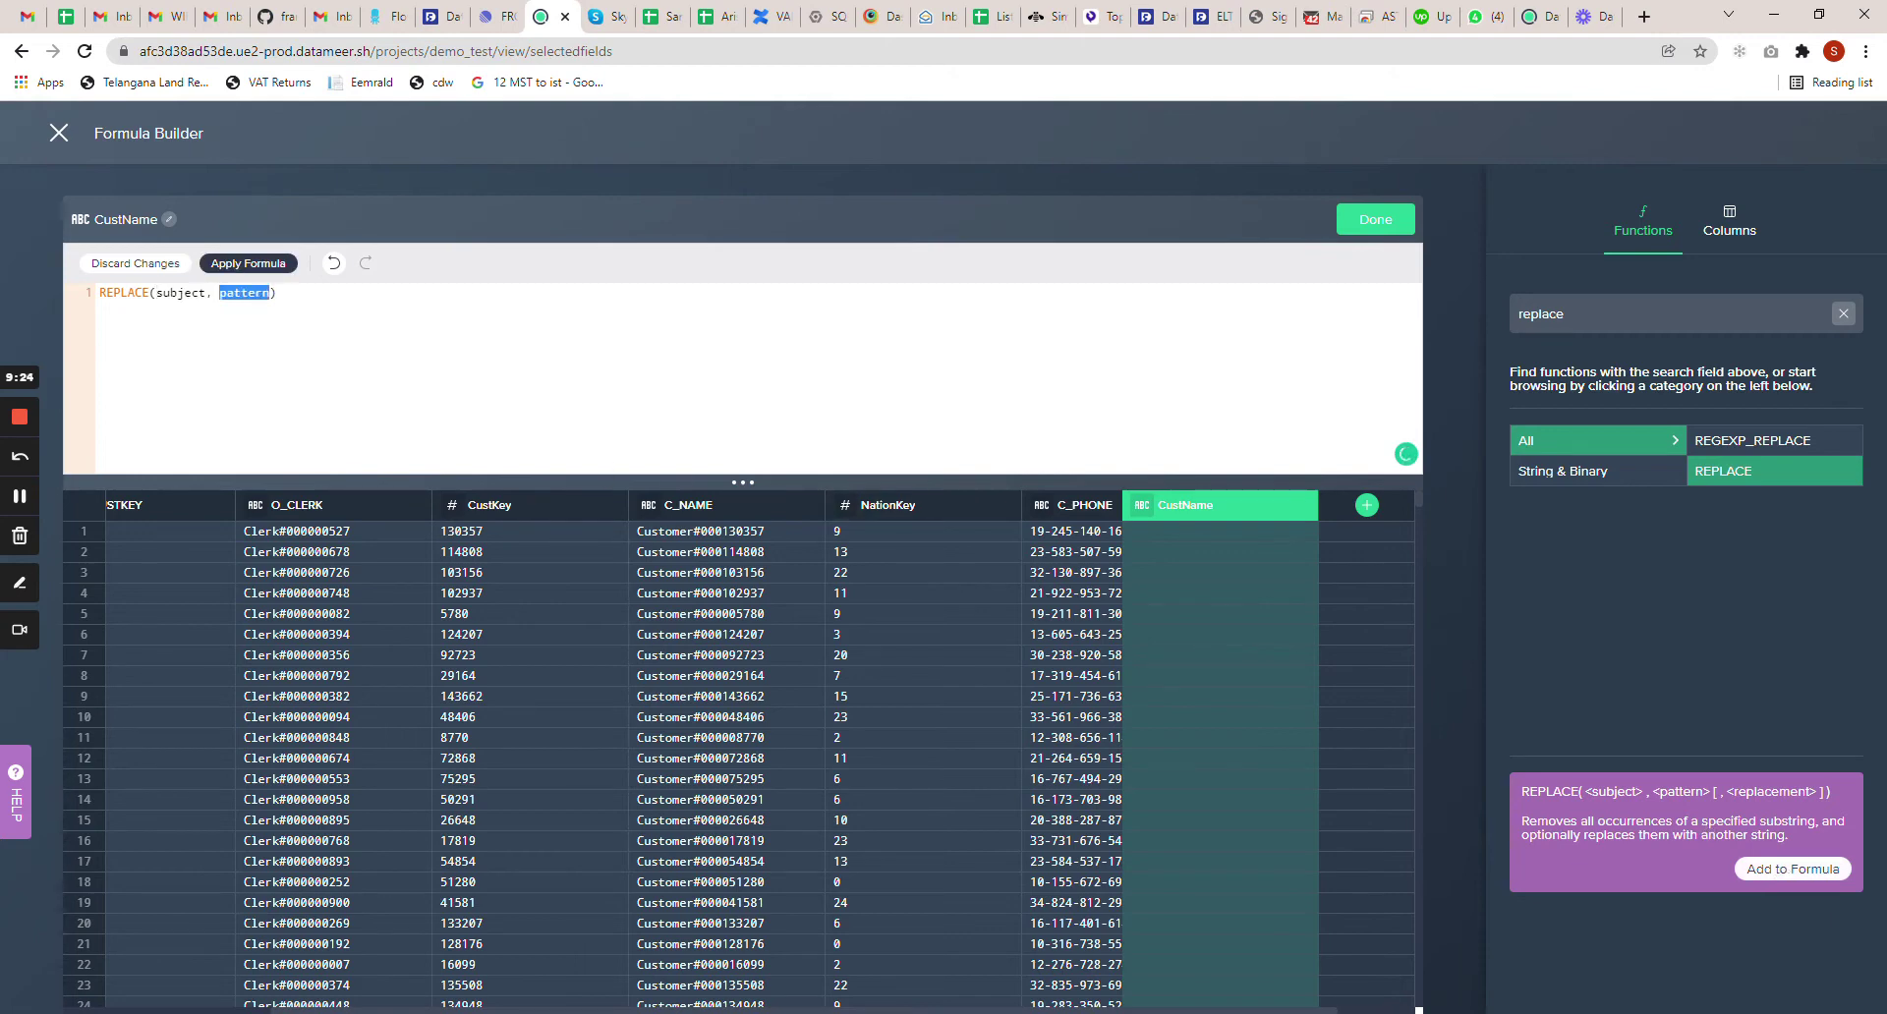
pyautogui.hotkey('shift', 'Tab')
pyautogui.hotkey('ctrl', 'v')
pyautogui.press('Tab')
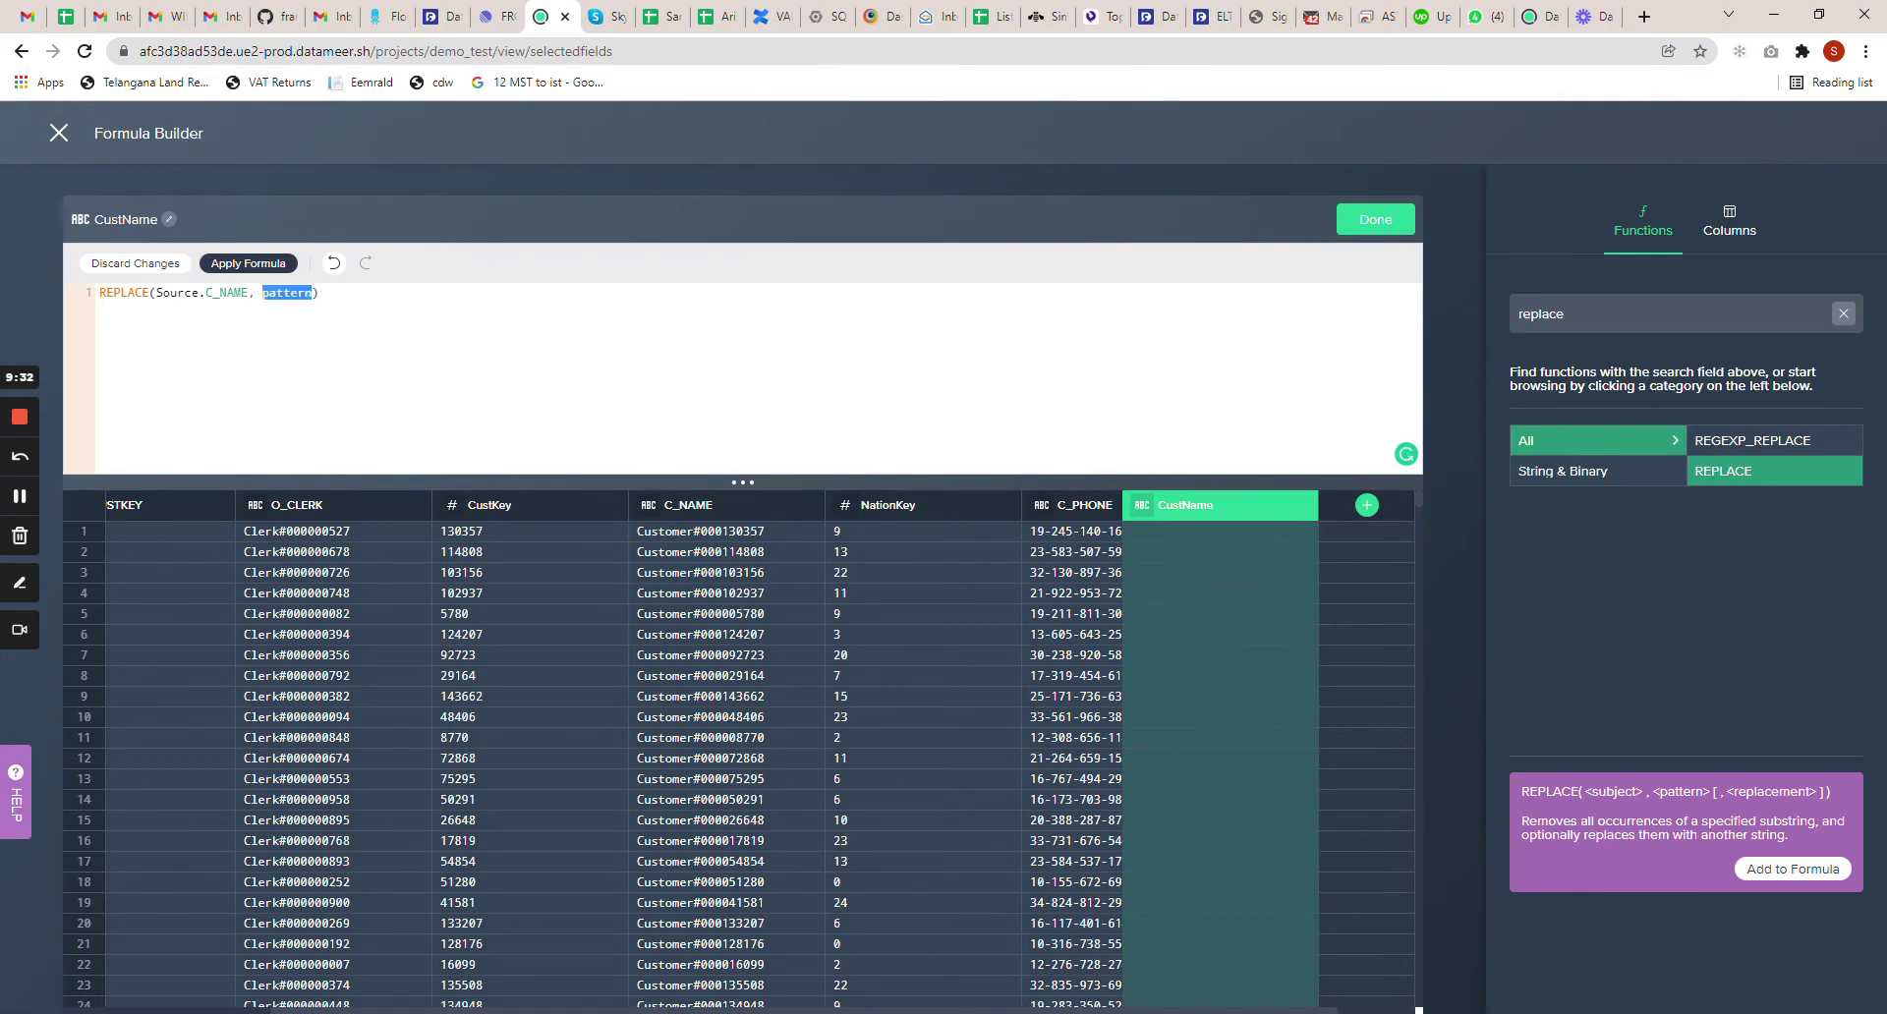
# Set the REPLACE pattern to 'Customer#' without a replacement argument, apply the CustName formula and finish the recipe
pyautogui.write("'Customer#',")
pyautogui.doubleClick(291, 291)
pyautogui.click(351, 292)
pyautogui.press('BackSpace')
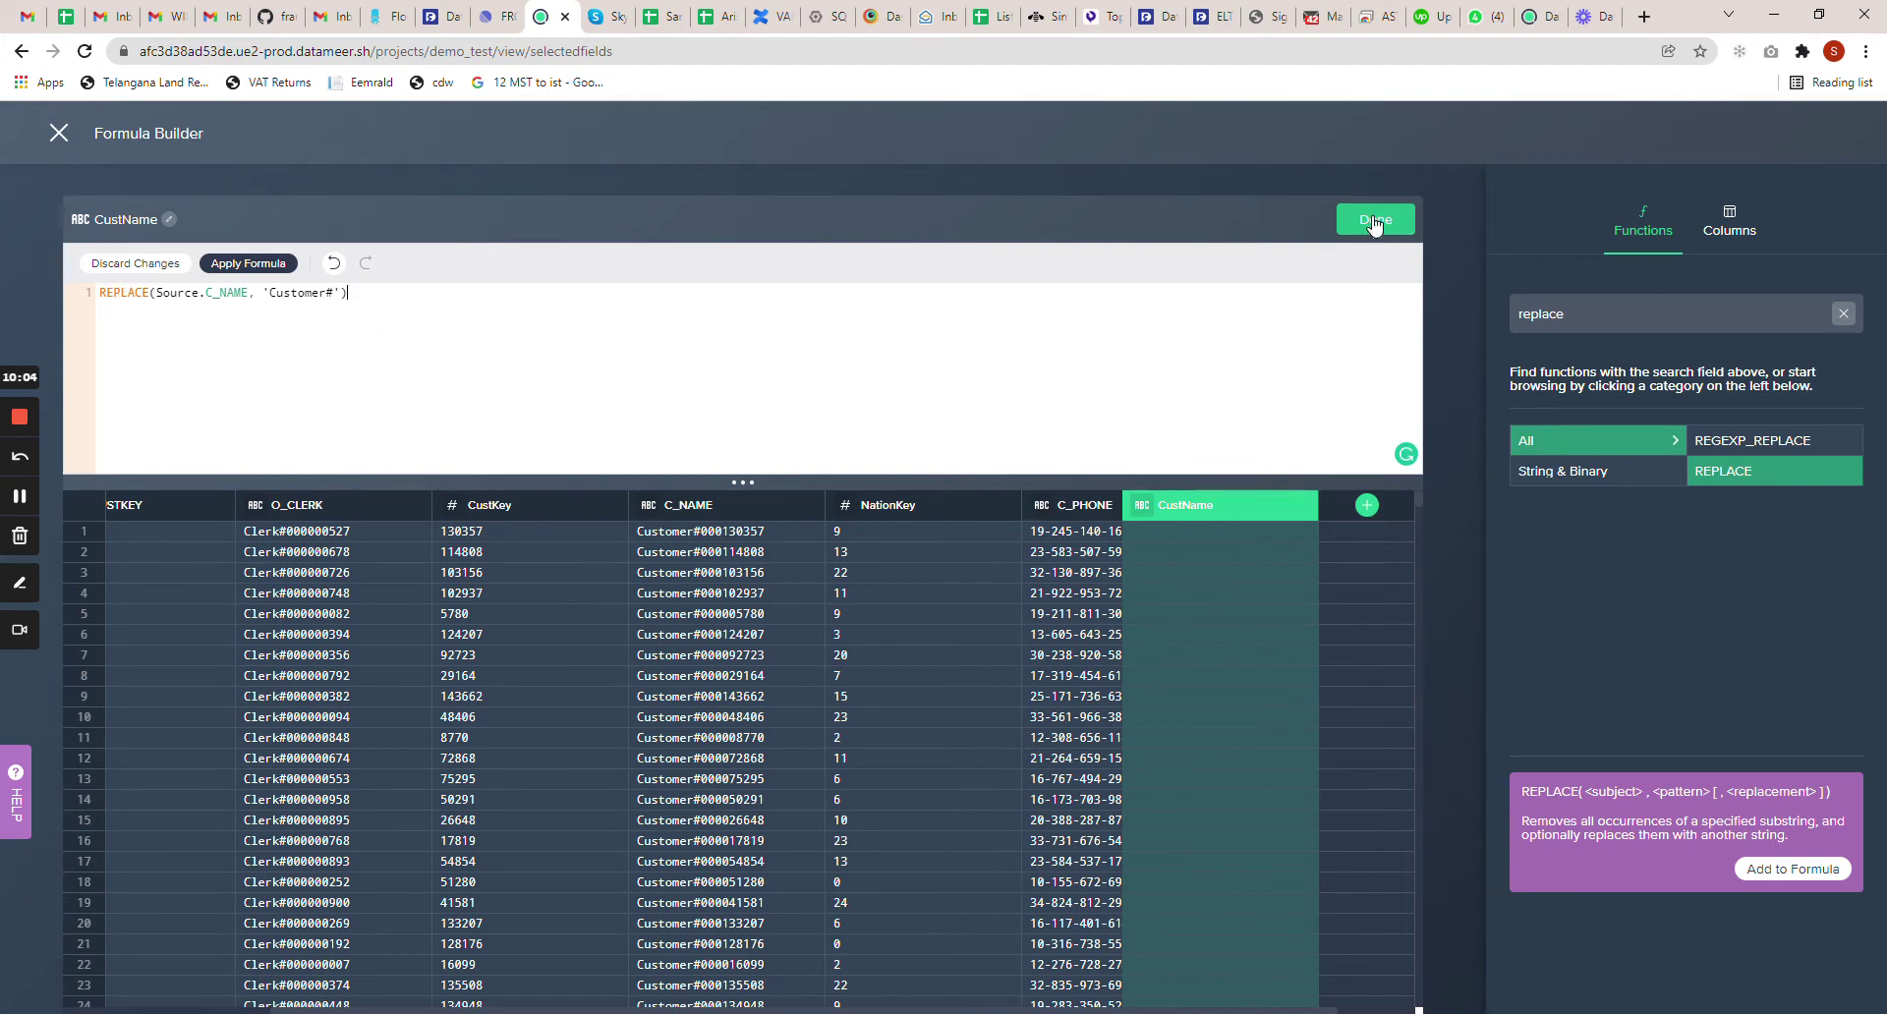
pyautogui.click(253, 263)
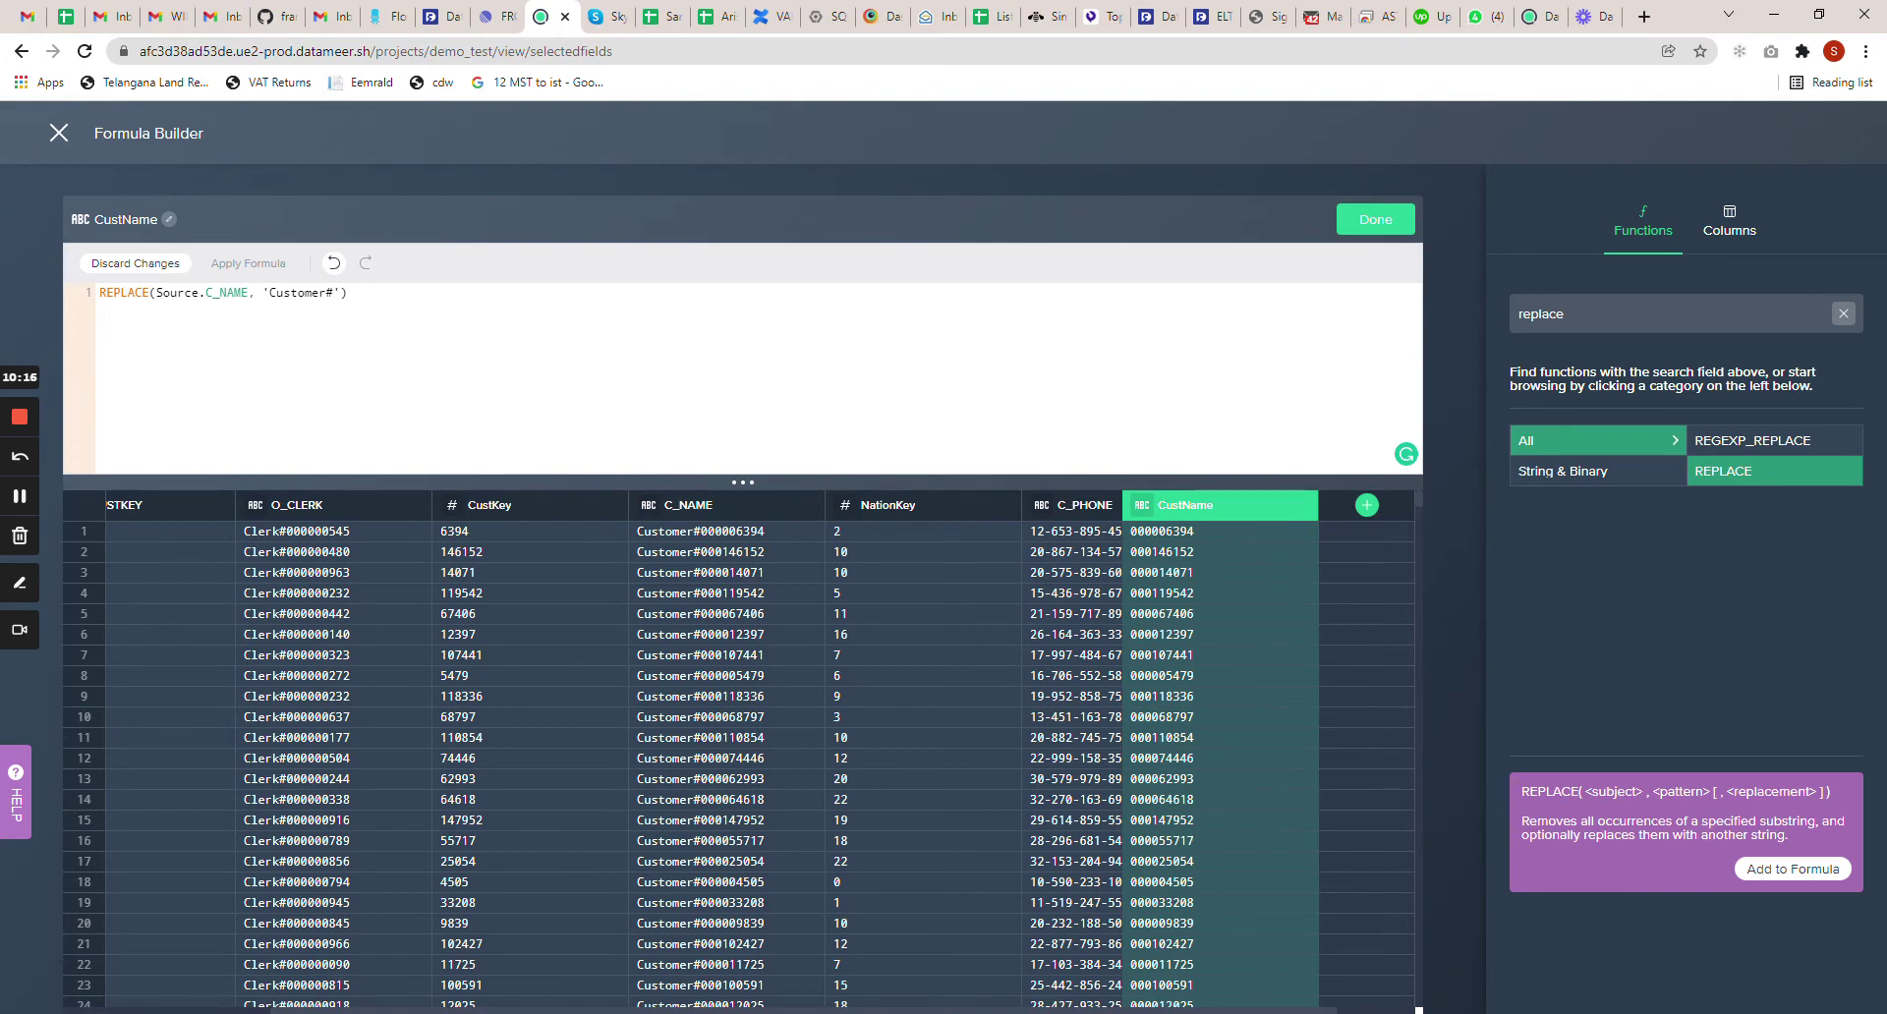
pyautogui.click(1377, 222)
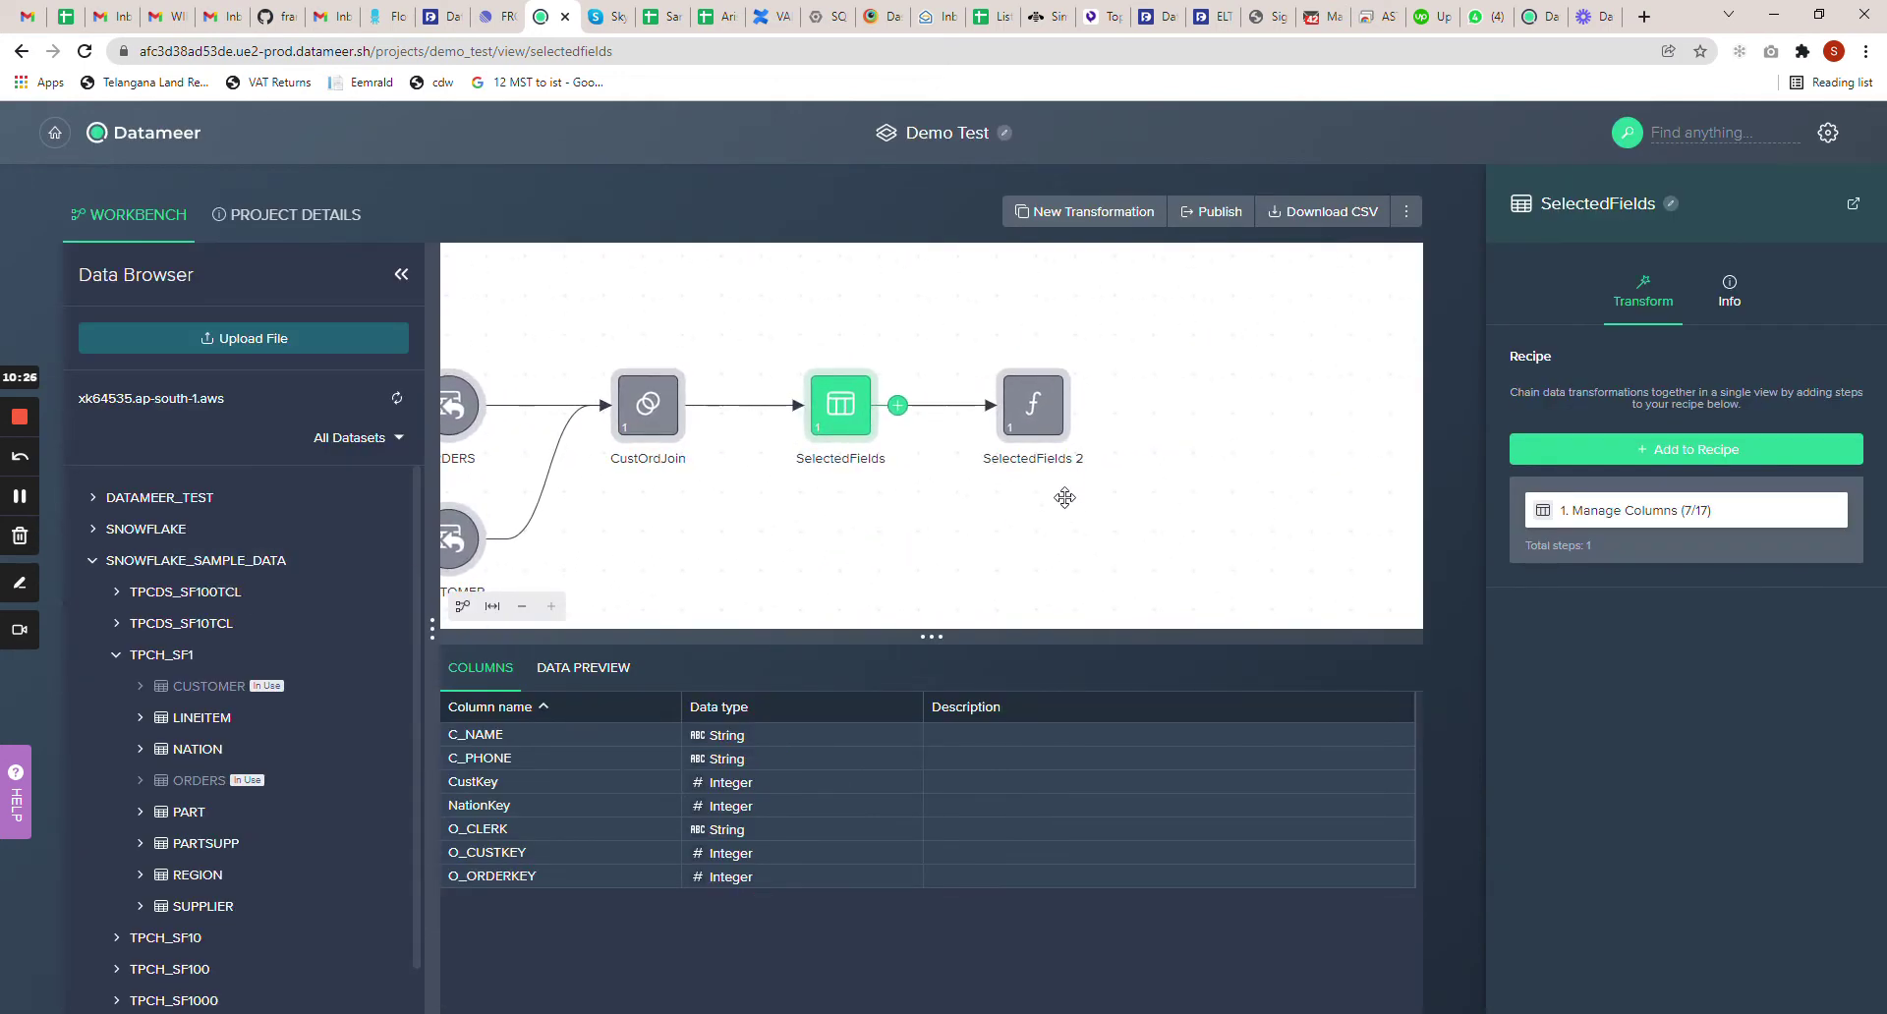
# Rename the SelectedFields 2 dataset as AlterCustColumn
pyautogui.click(1008, 468)
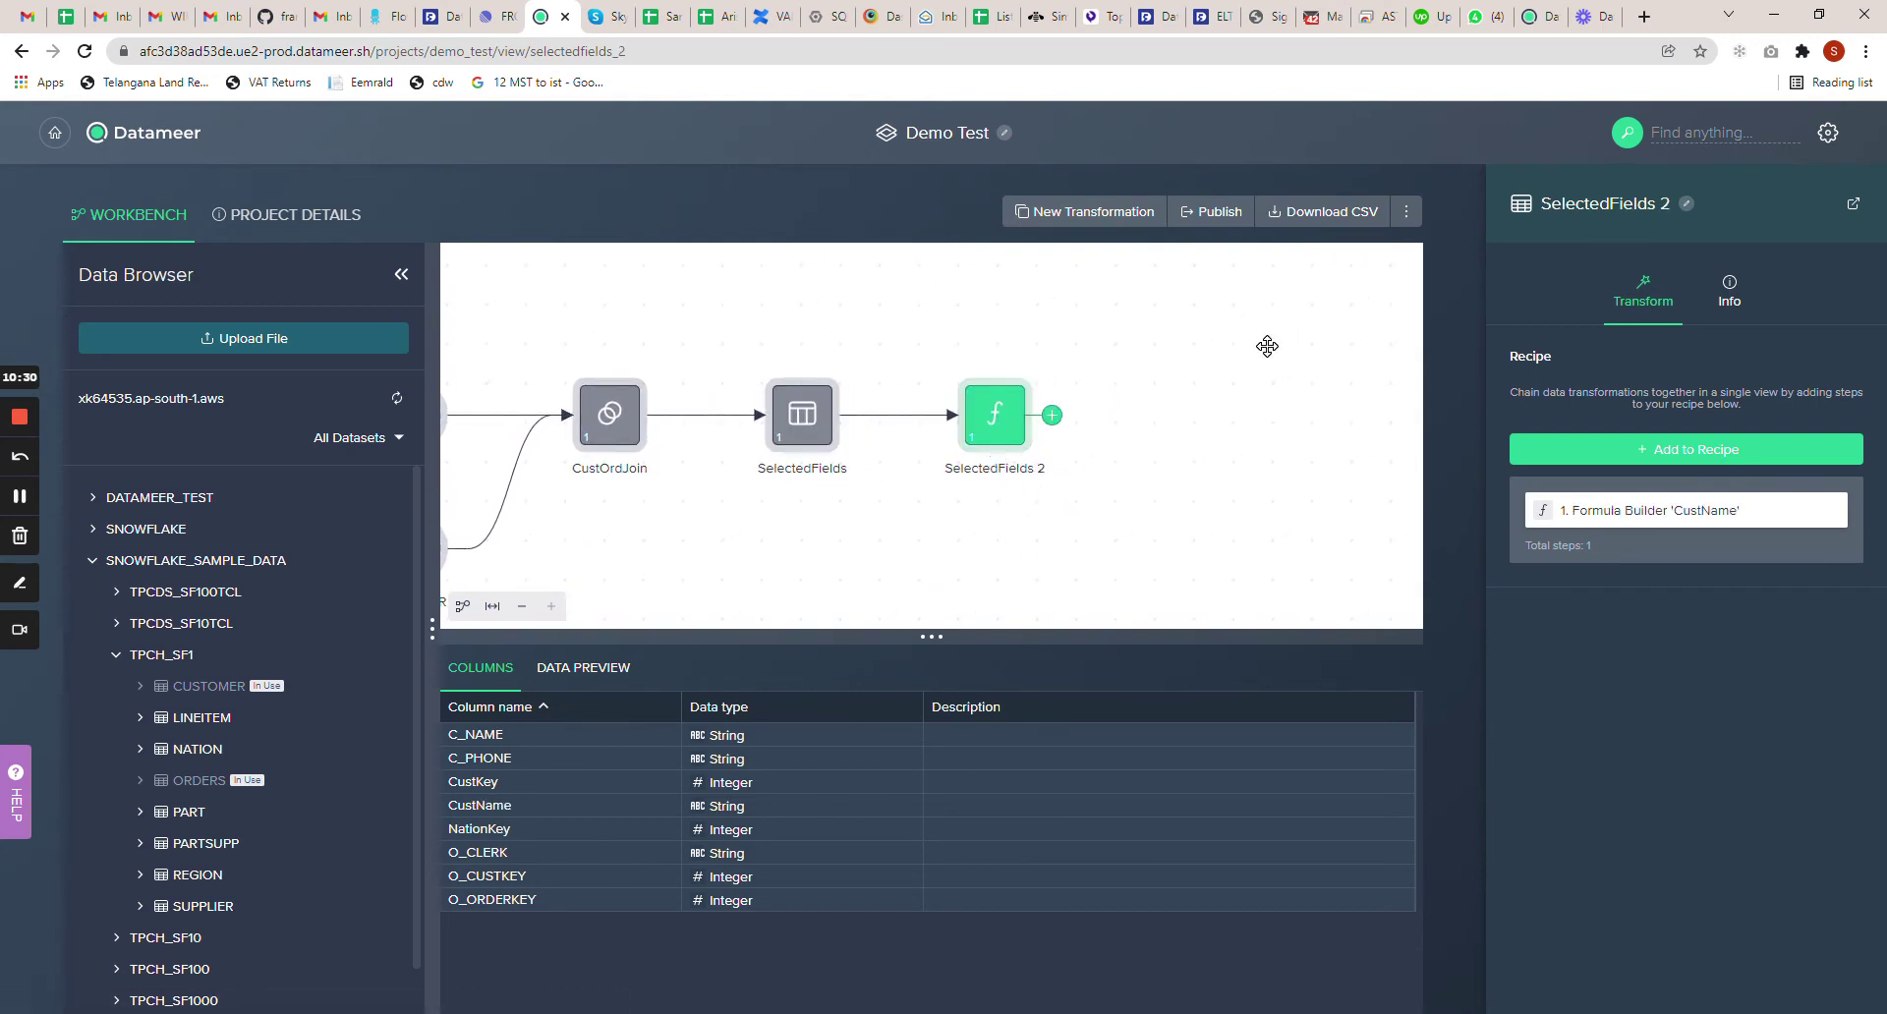
pyautogui.click(1685, 204)
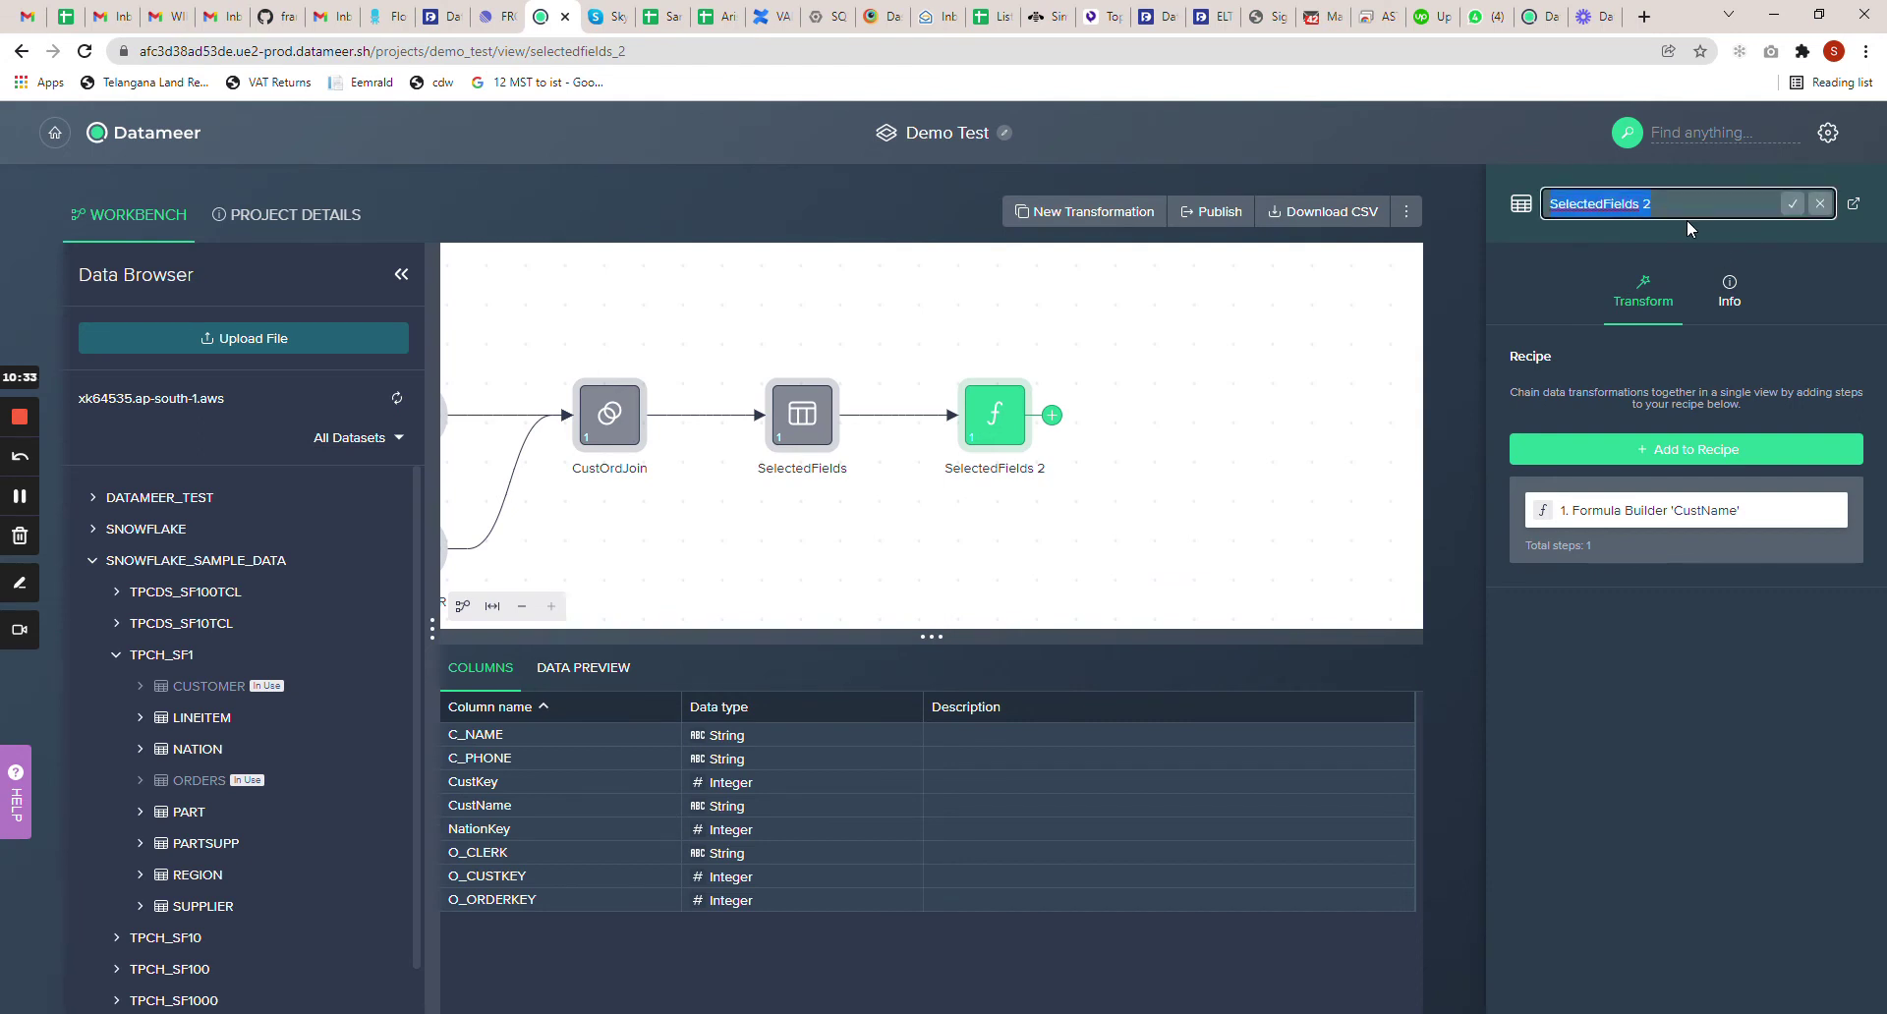
pyautogui.write('Altert')
pyautogui.press('BackSpace')
pyautogui.press('BackSpace')
pyautogui.write('ddColu')
pyautogui.write('m')
pyautogui.press('BackSpace')
pyautogui.press('BackSpace')
pyautogui.press('BackSpace')
pyautogui.press('BackSpace')
pyautogui.press('BackSpace')
pyautogui.press('BackSpace')
pyautogui.press('BackSpace')
pyautogui.press('BackSpace')
pyautogui.write('AlterColumn')
pyautogui.click(1586, 203)
pyautogui.write('Cust')
pyautogui.click(1792, 203)
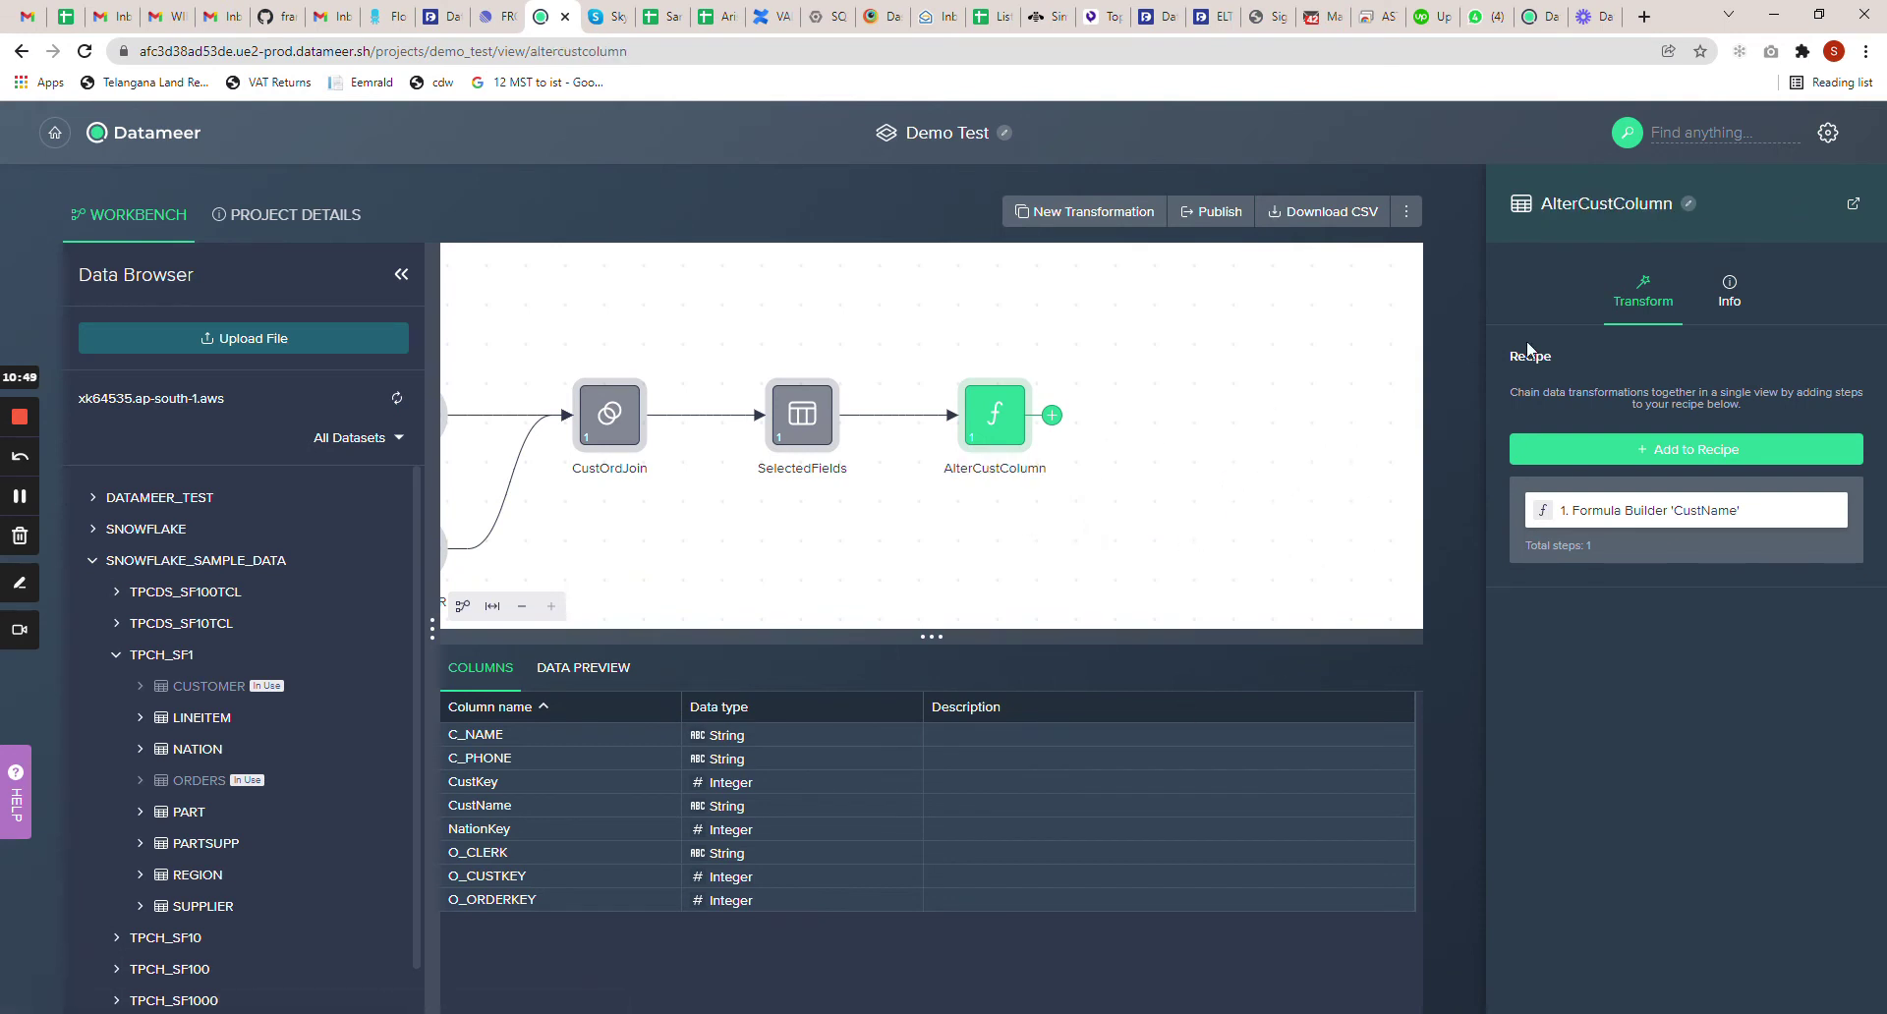
# Start an Aggregate recipe on the AlterCustColumn dataset and group it by C_NAME
pyautogui.moveTo(1140, 492); pyautogui.dragTo(1070, 493)
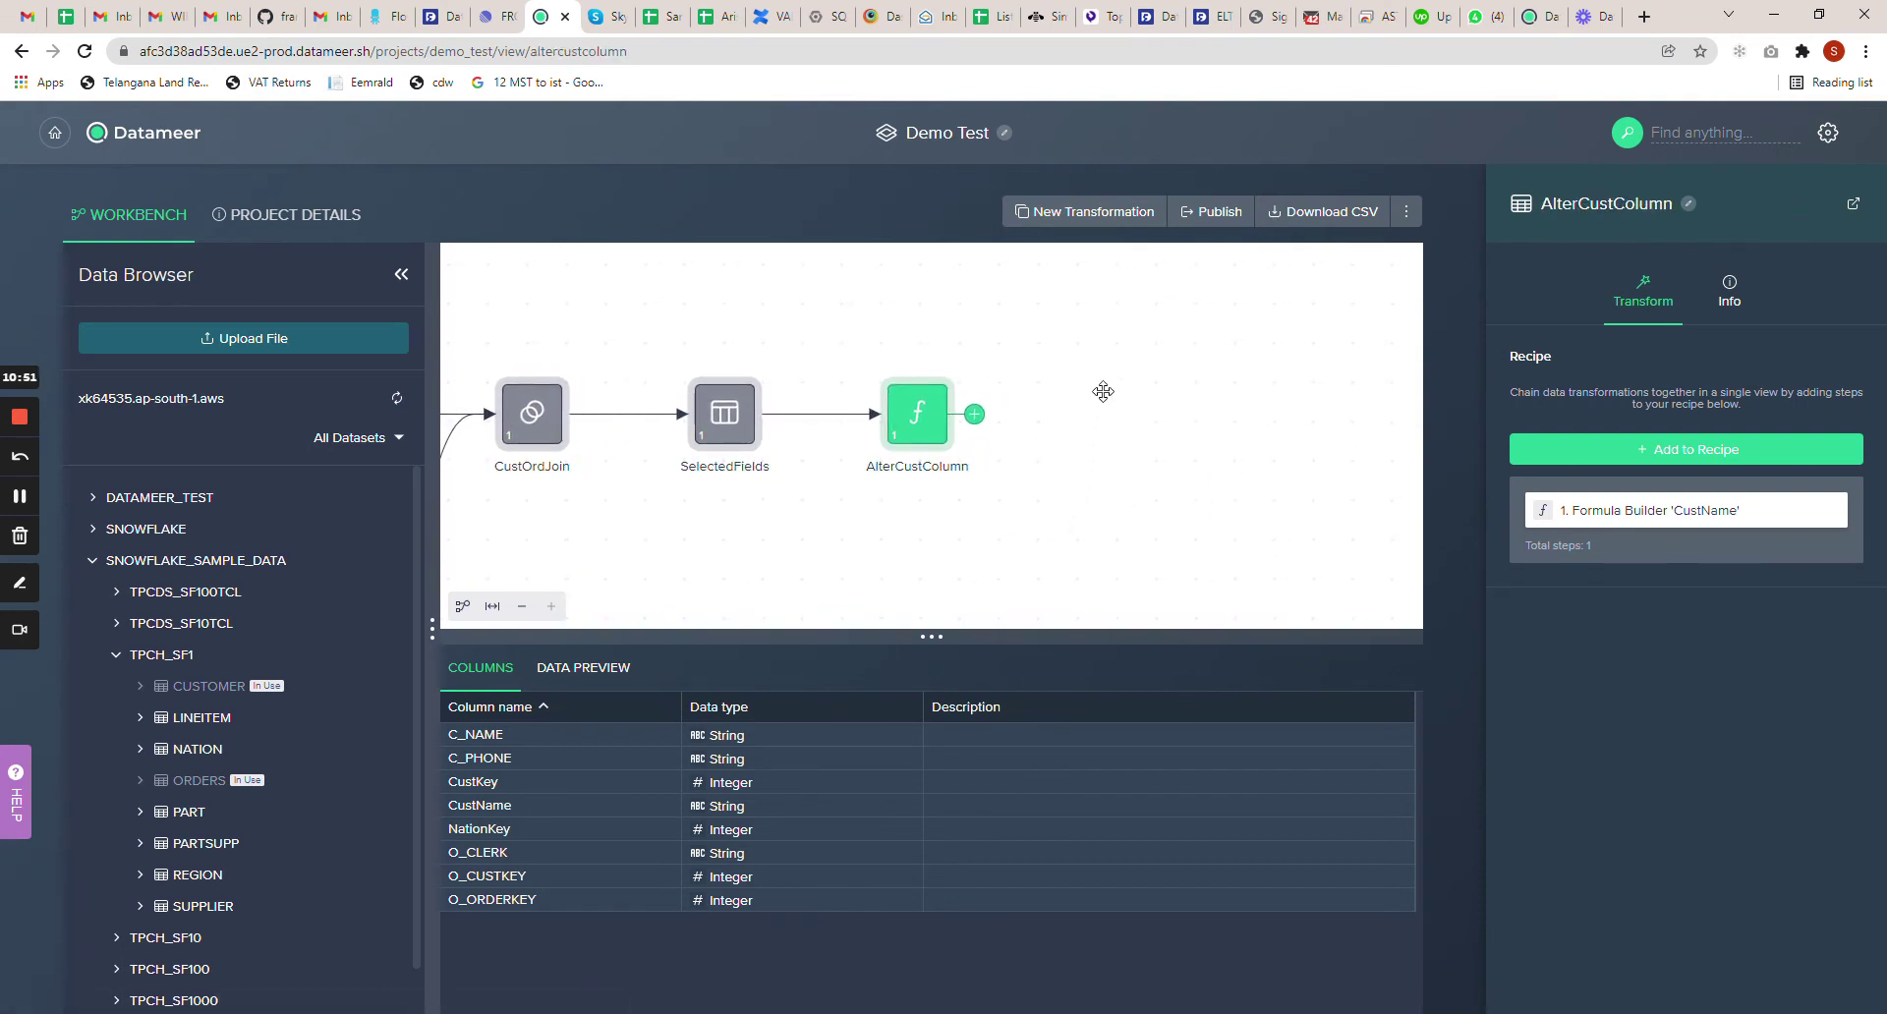
pyautogui.moveTo(1260, 426); pyautogui.dragTo(1294, 426)
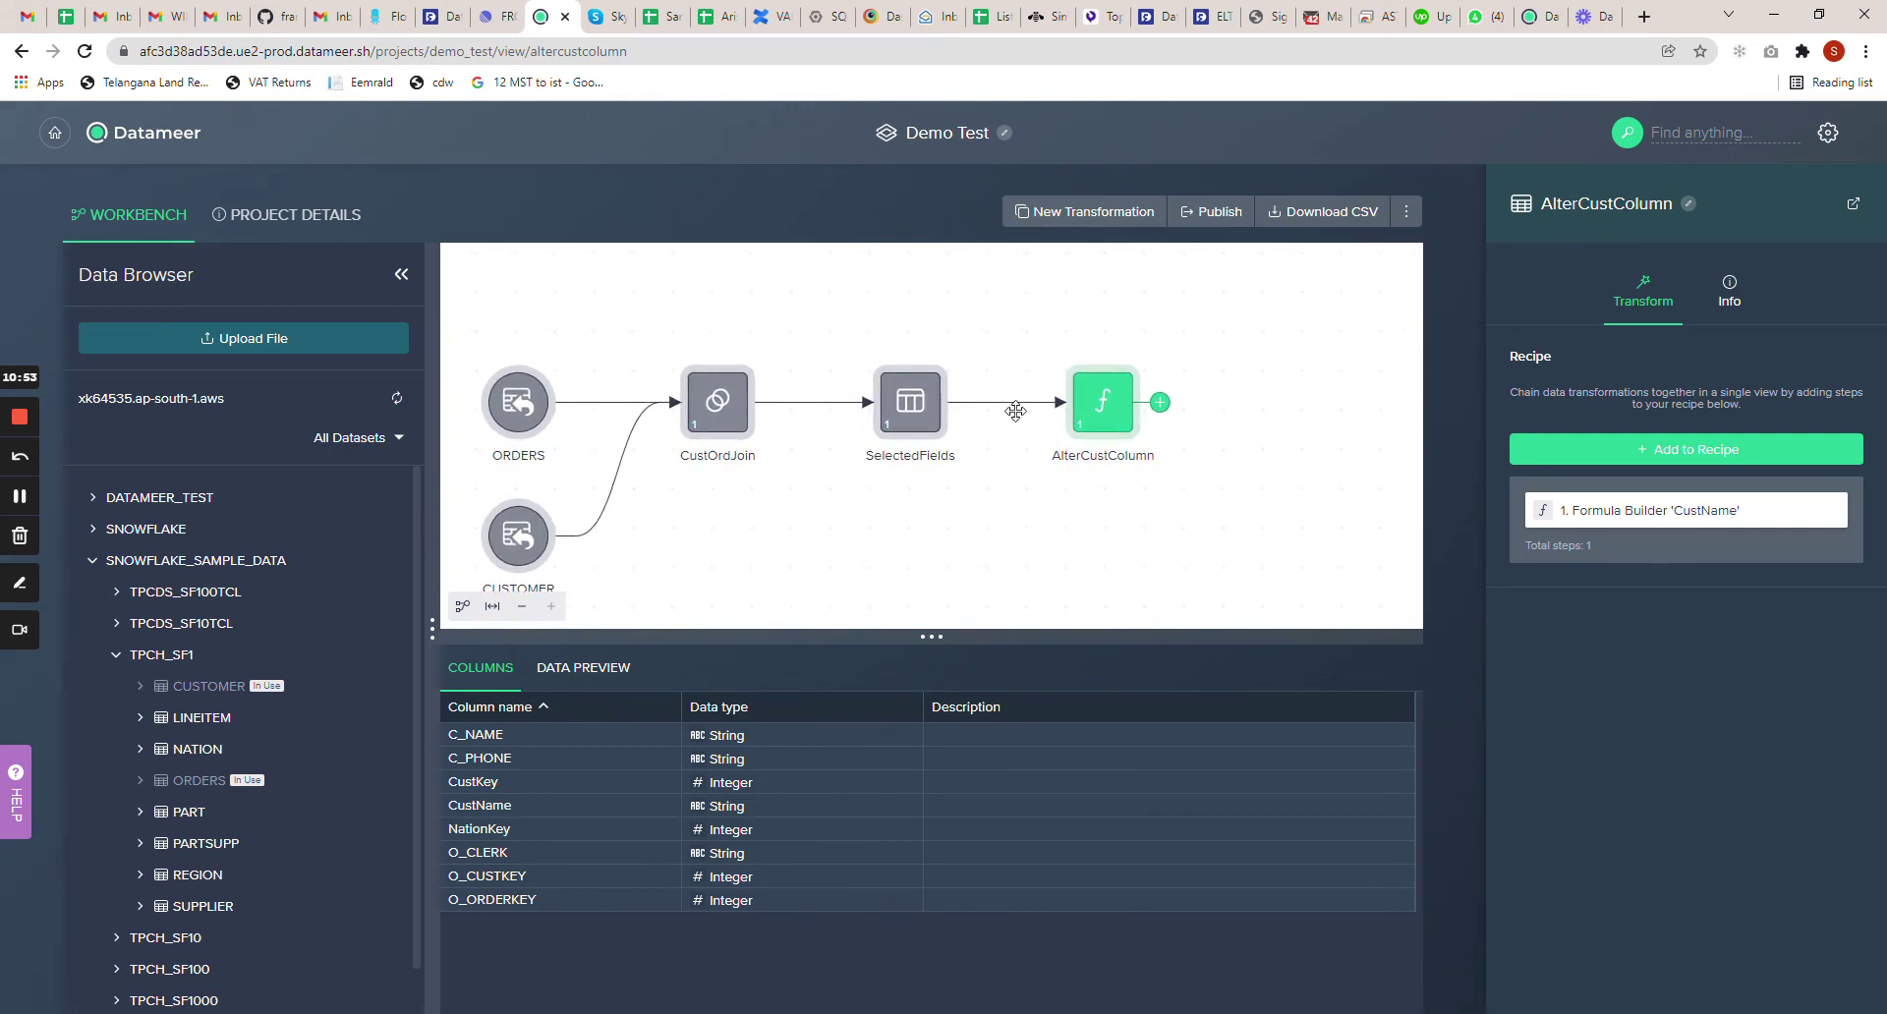
pyautogui.click(1055, 210)
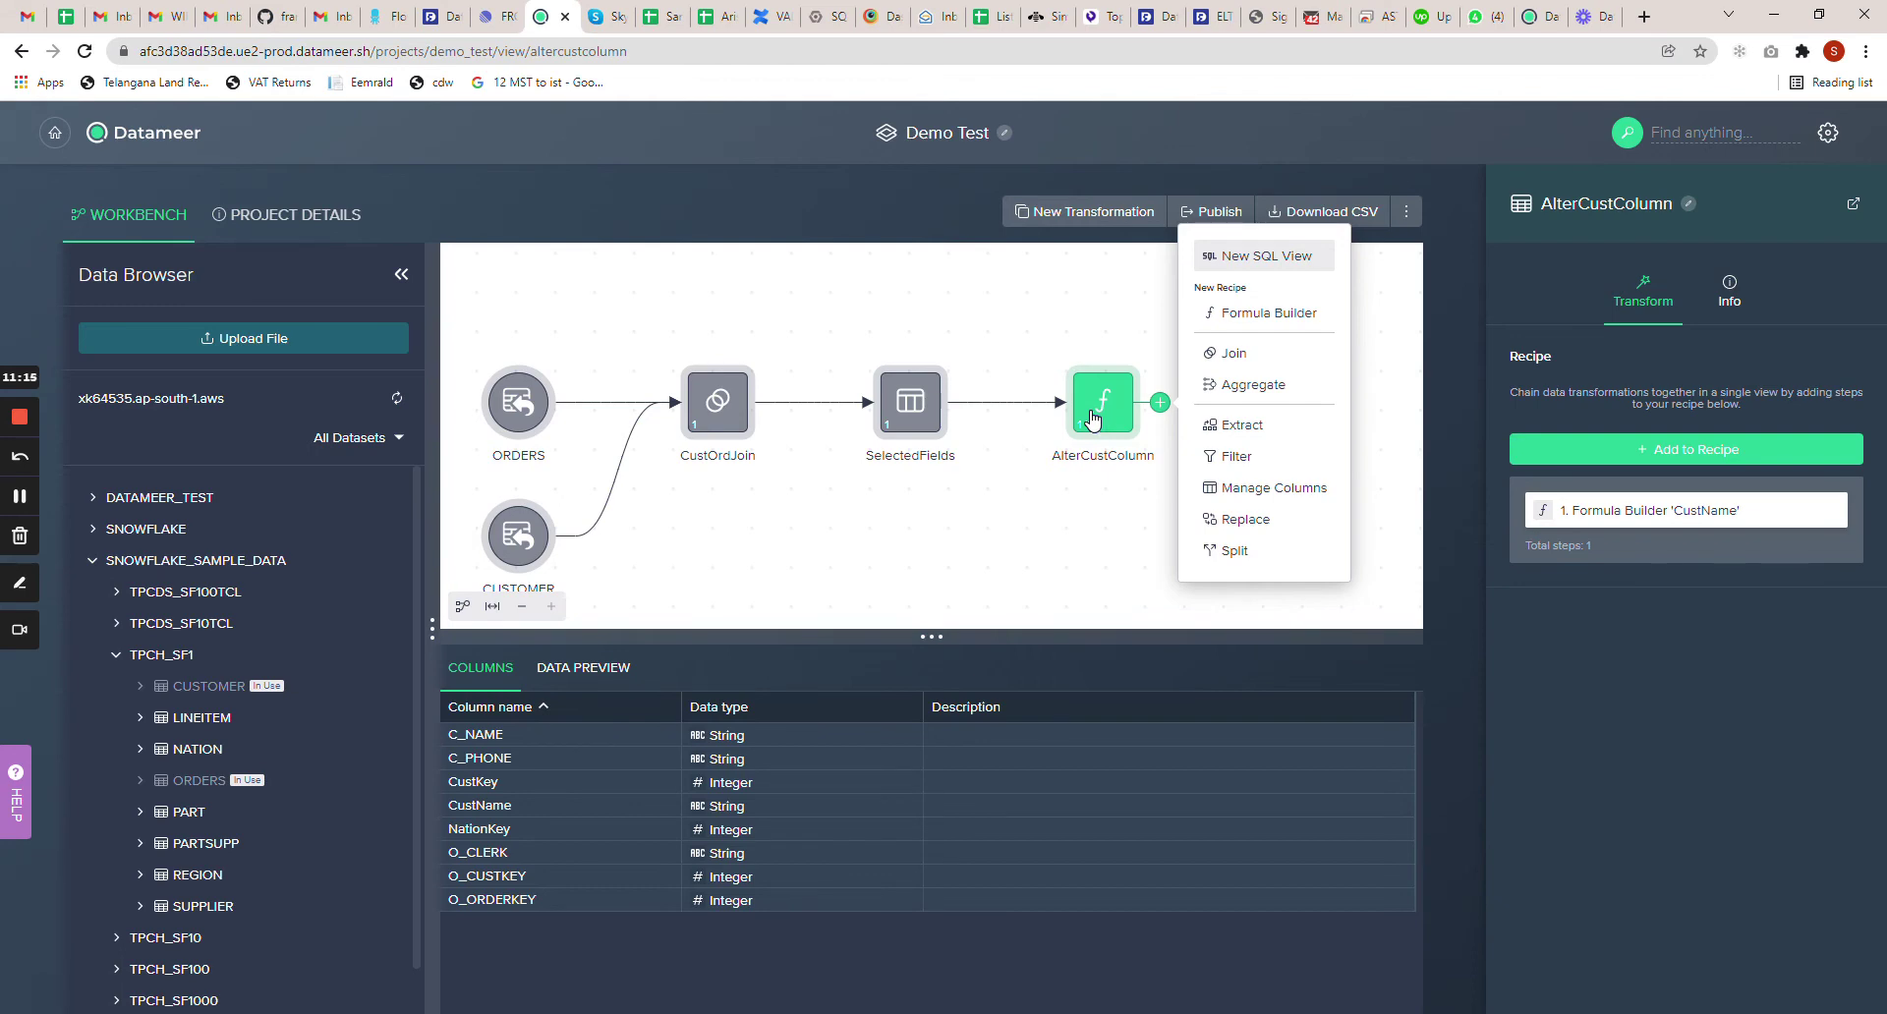
pyautogui.click(1272, 391)
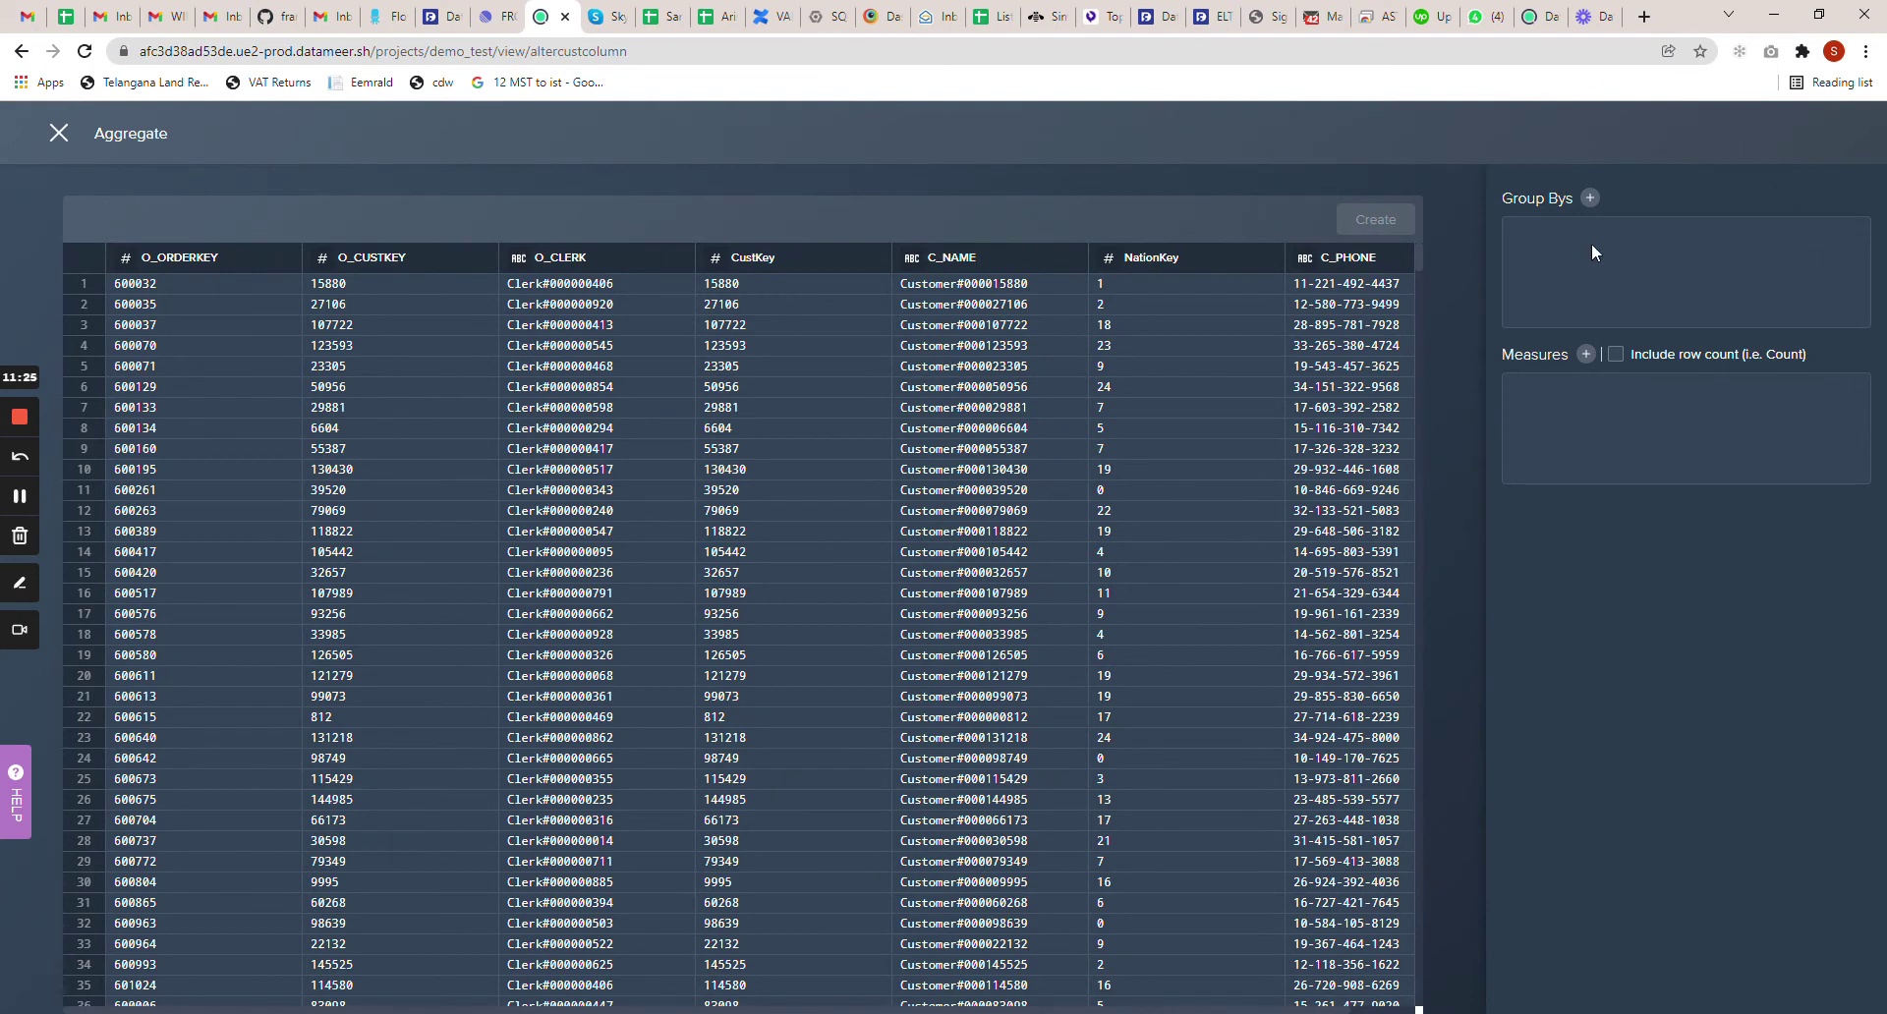
pyautogui.click(1590, 198)
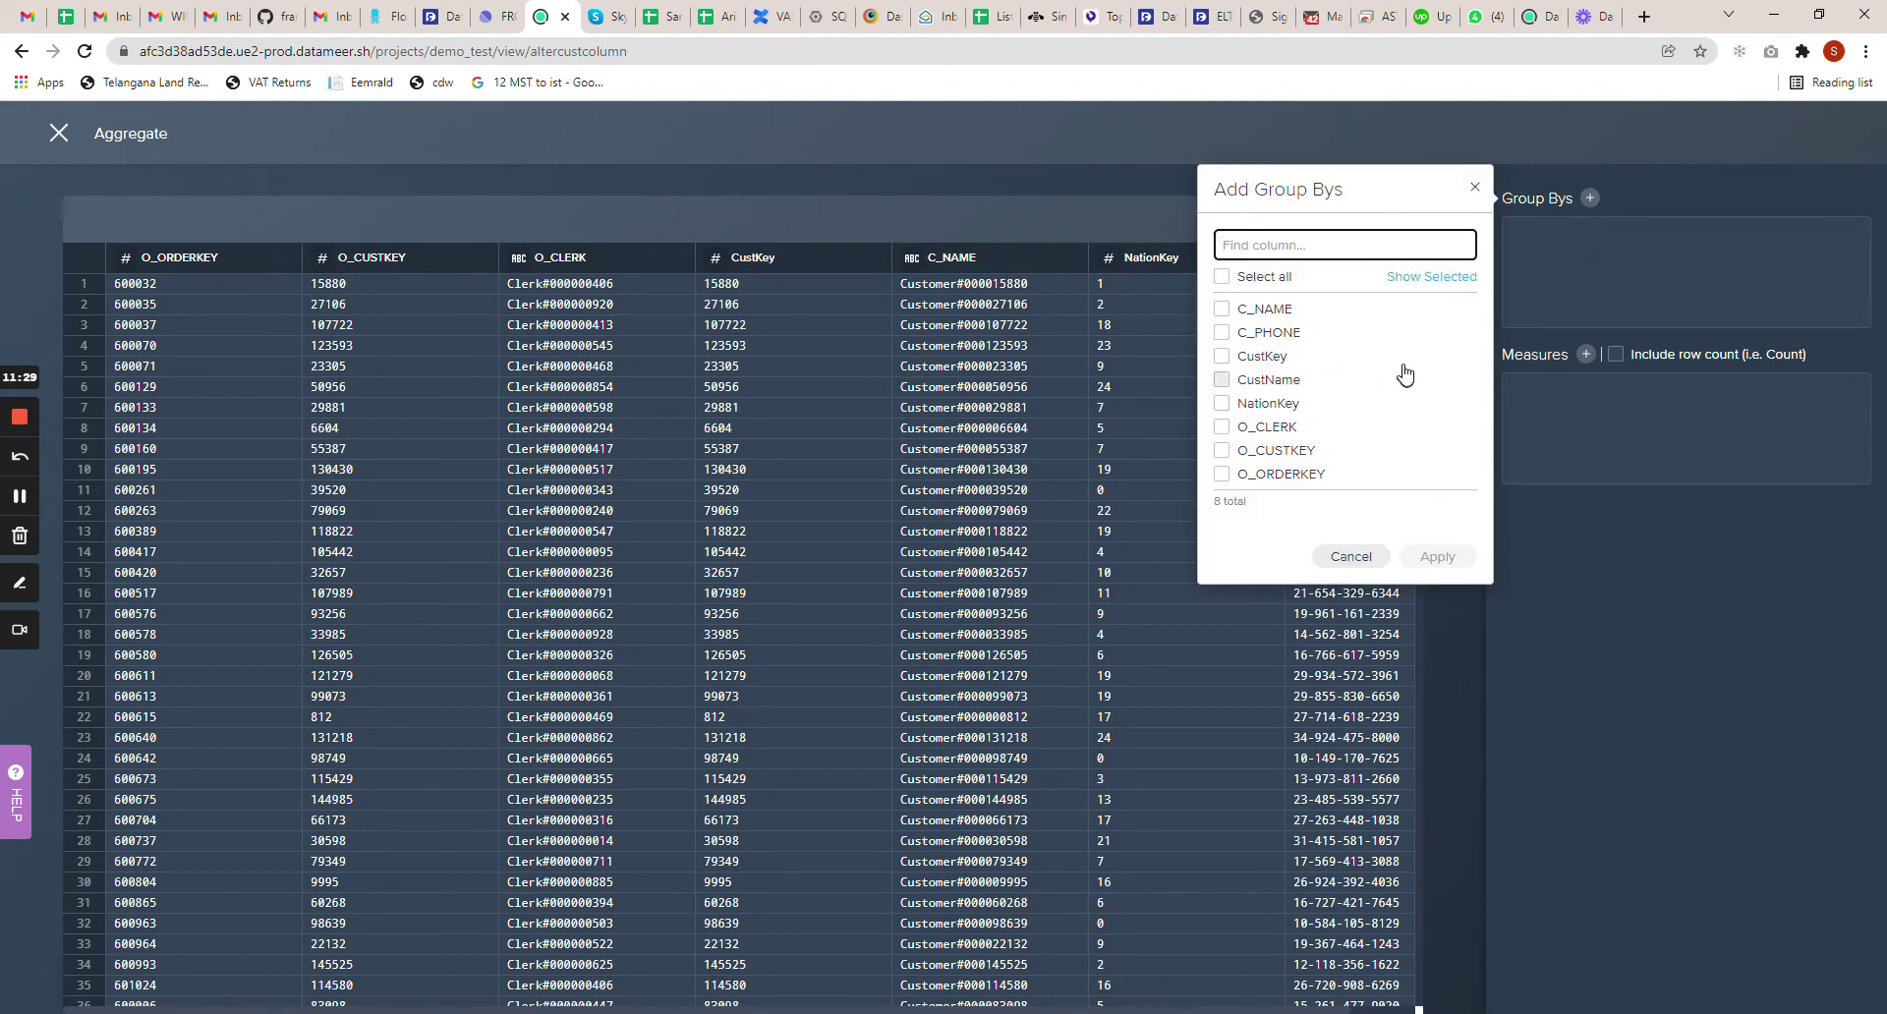
pyautogui.click(1221, 310)
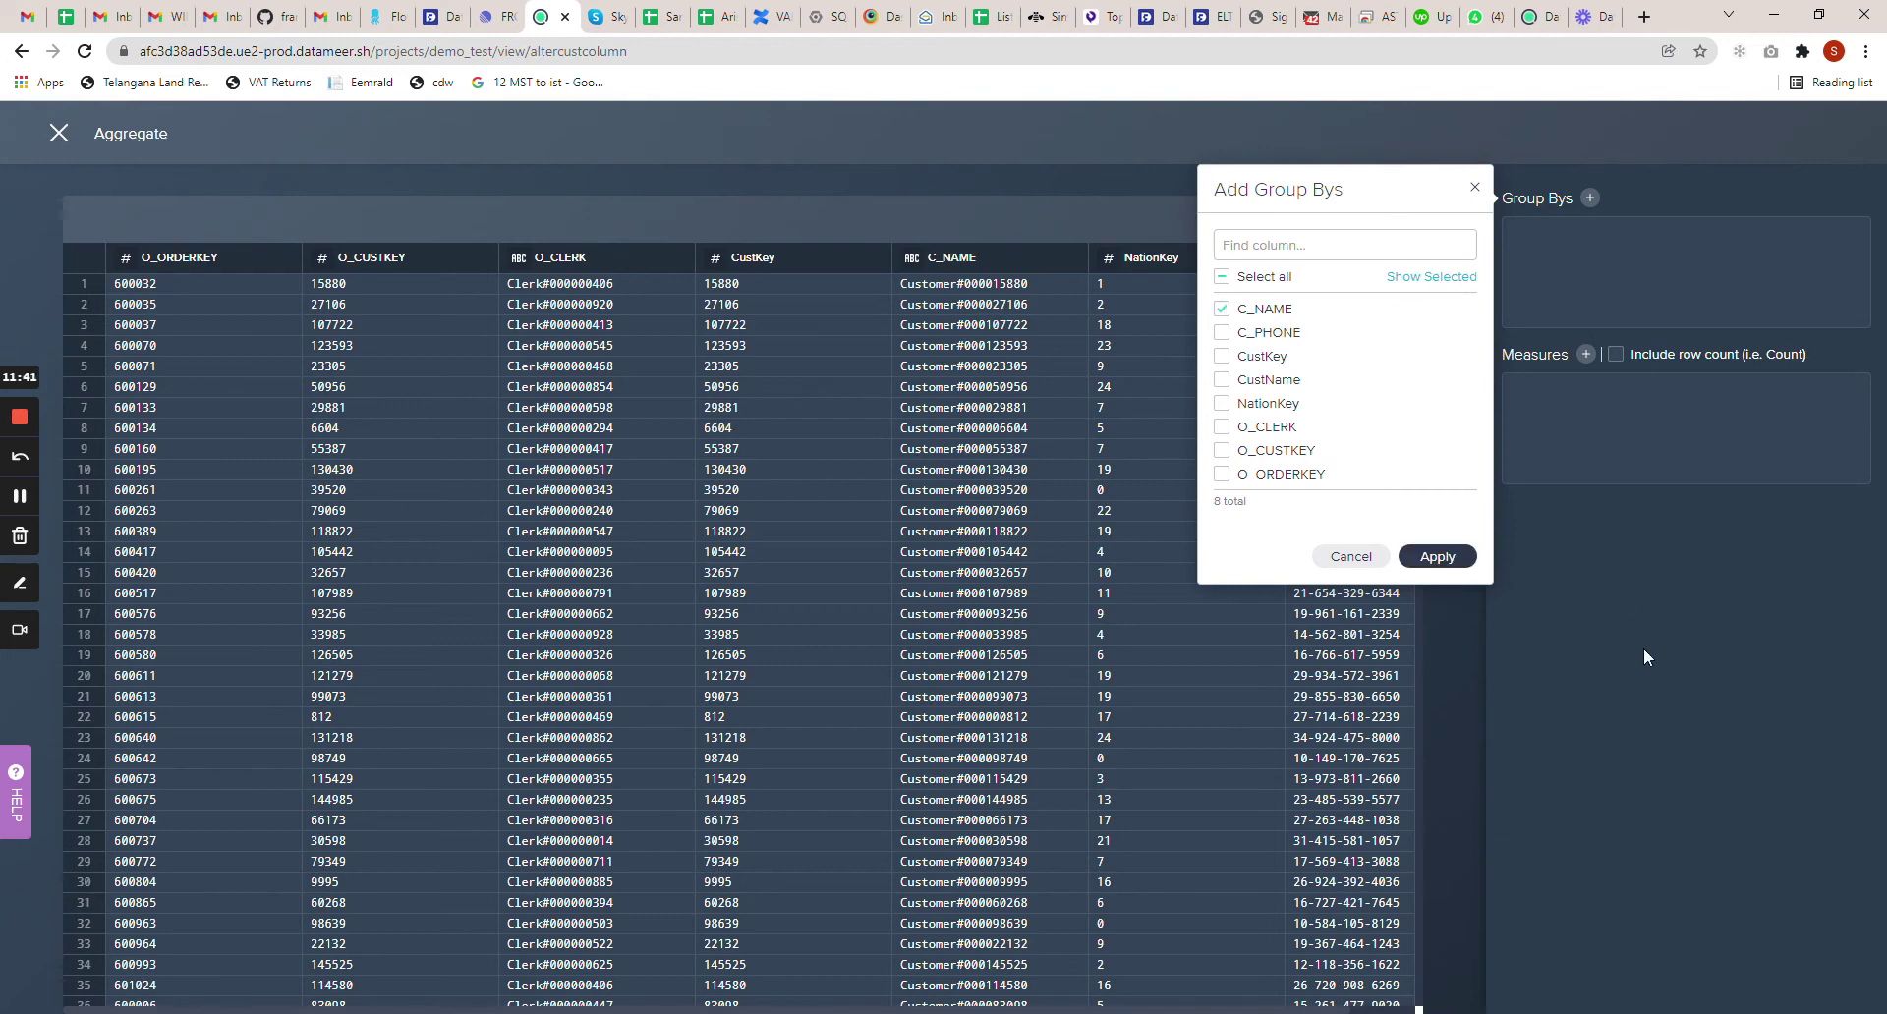
pyautogui.click(1438, 557)
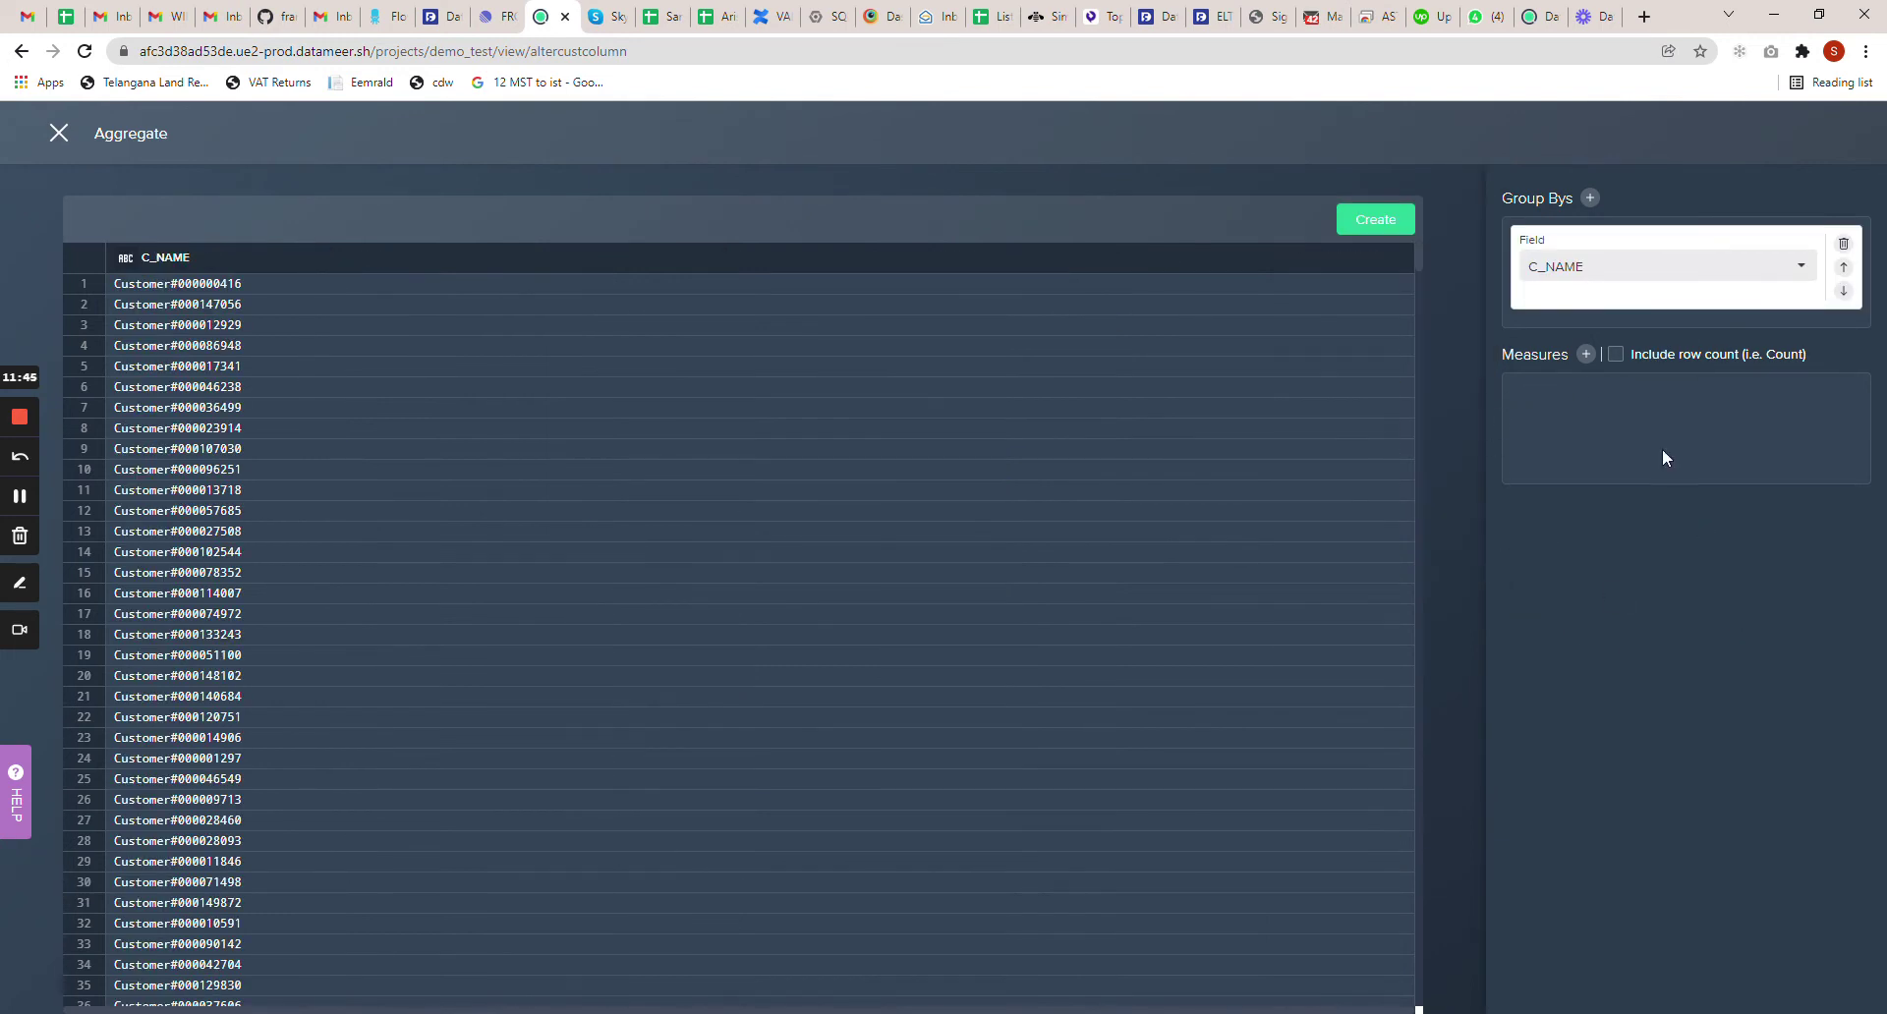
# Add C_PHONE as a measure, look through its aggregate functions and keep Count
pyautogui.click(1586, 355)
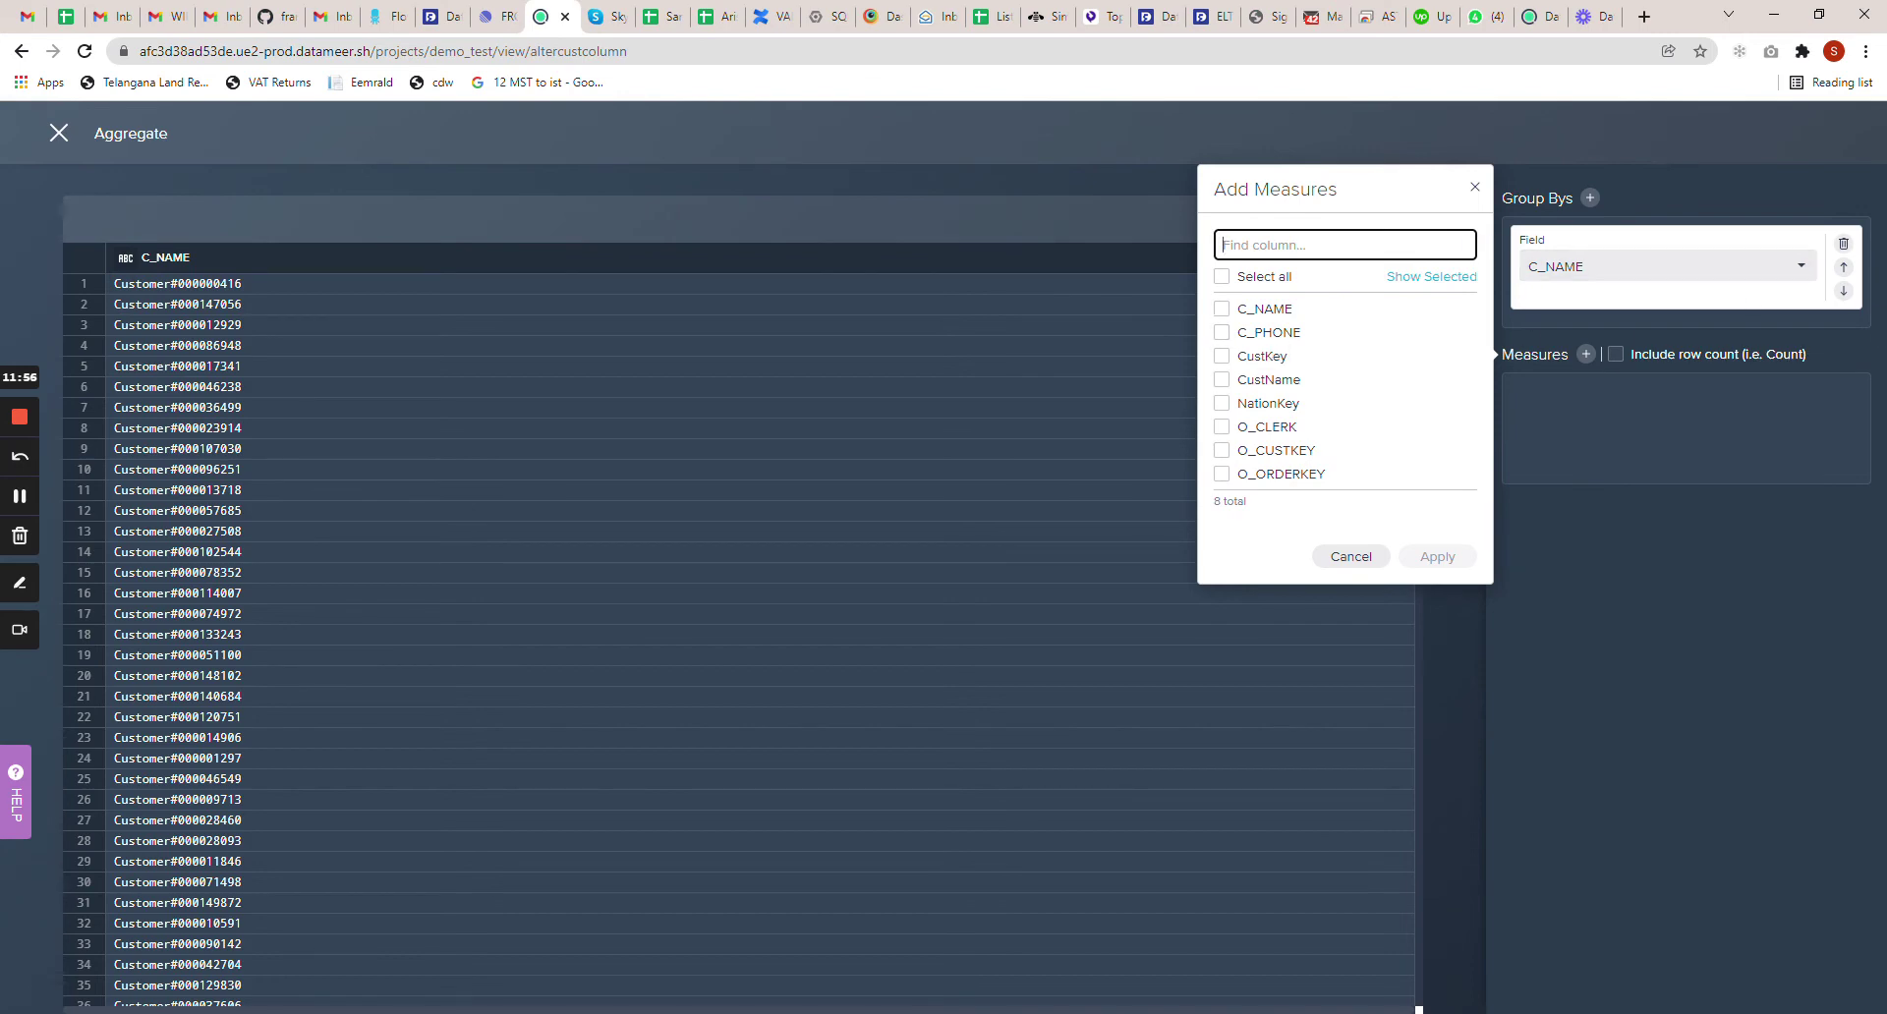
pyautogui.click(1222, 332)
pyautogui.click(1435, 557)
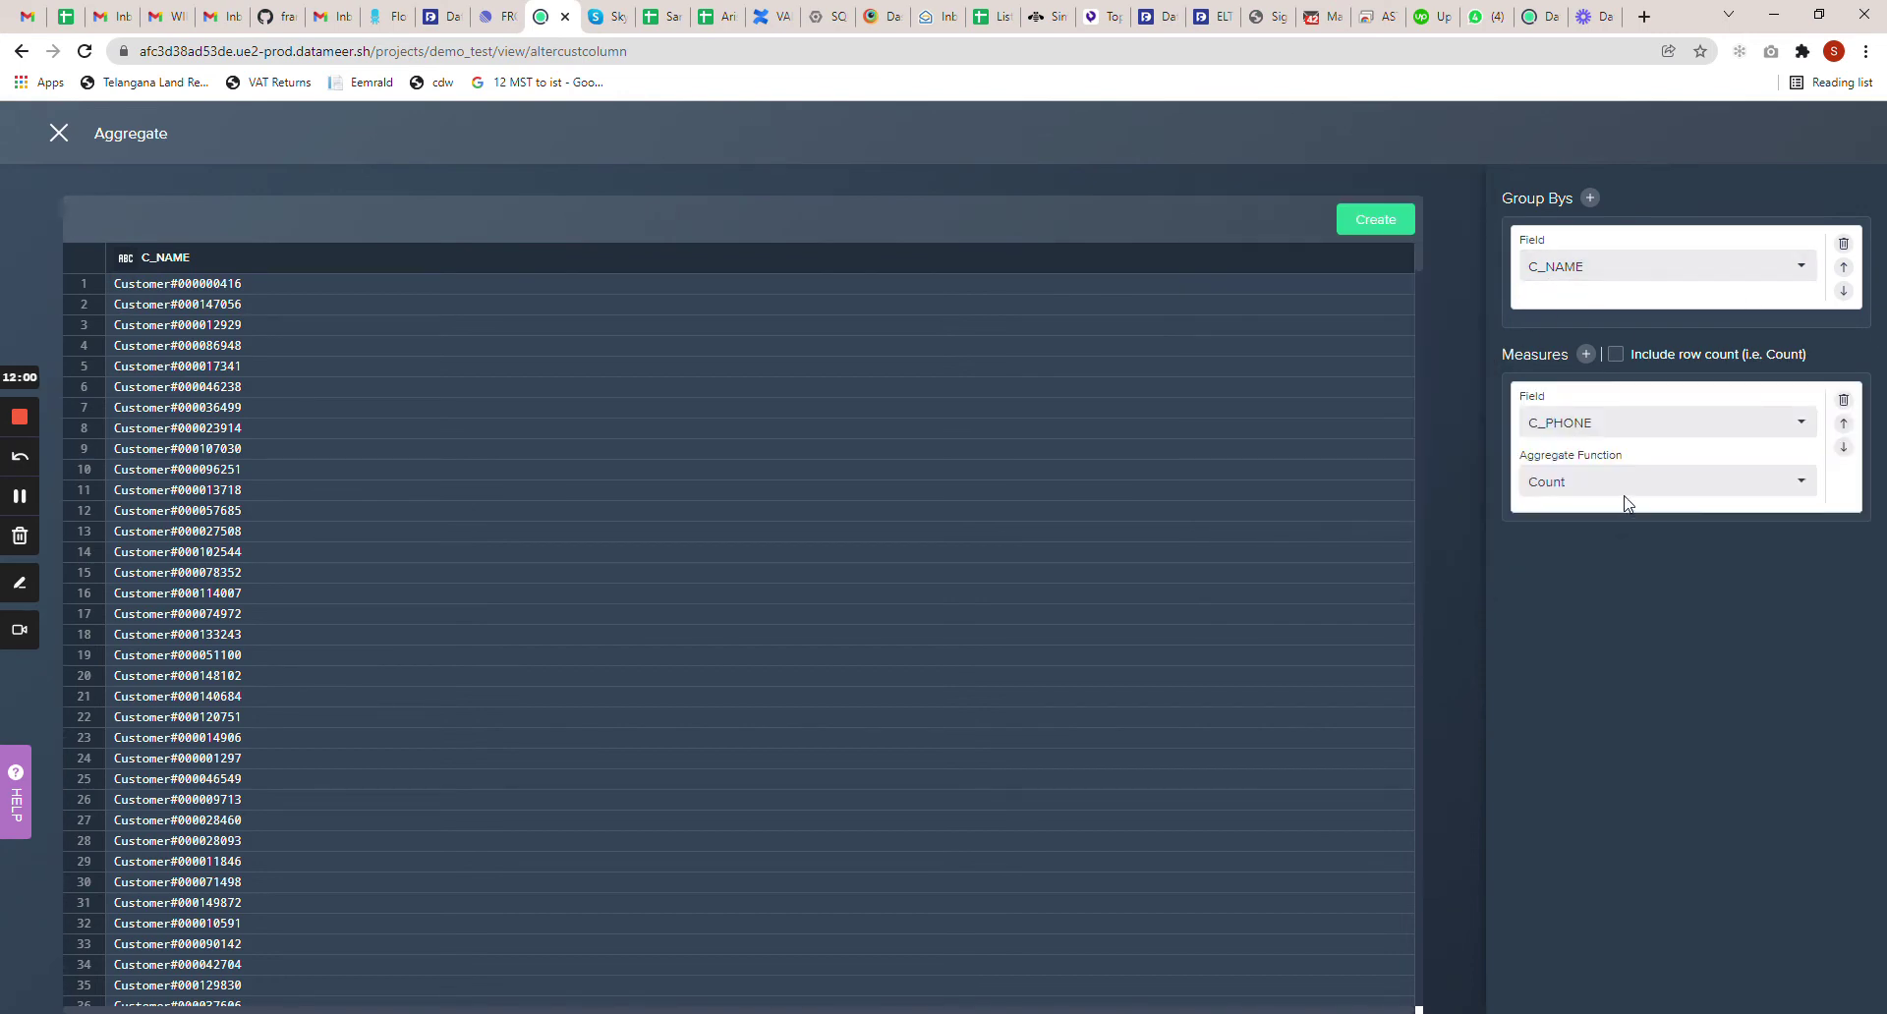
pyautogui.click(1688, 482)
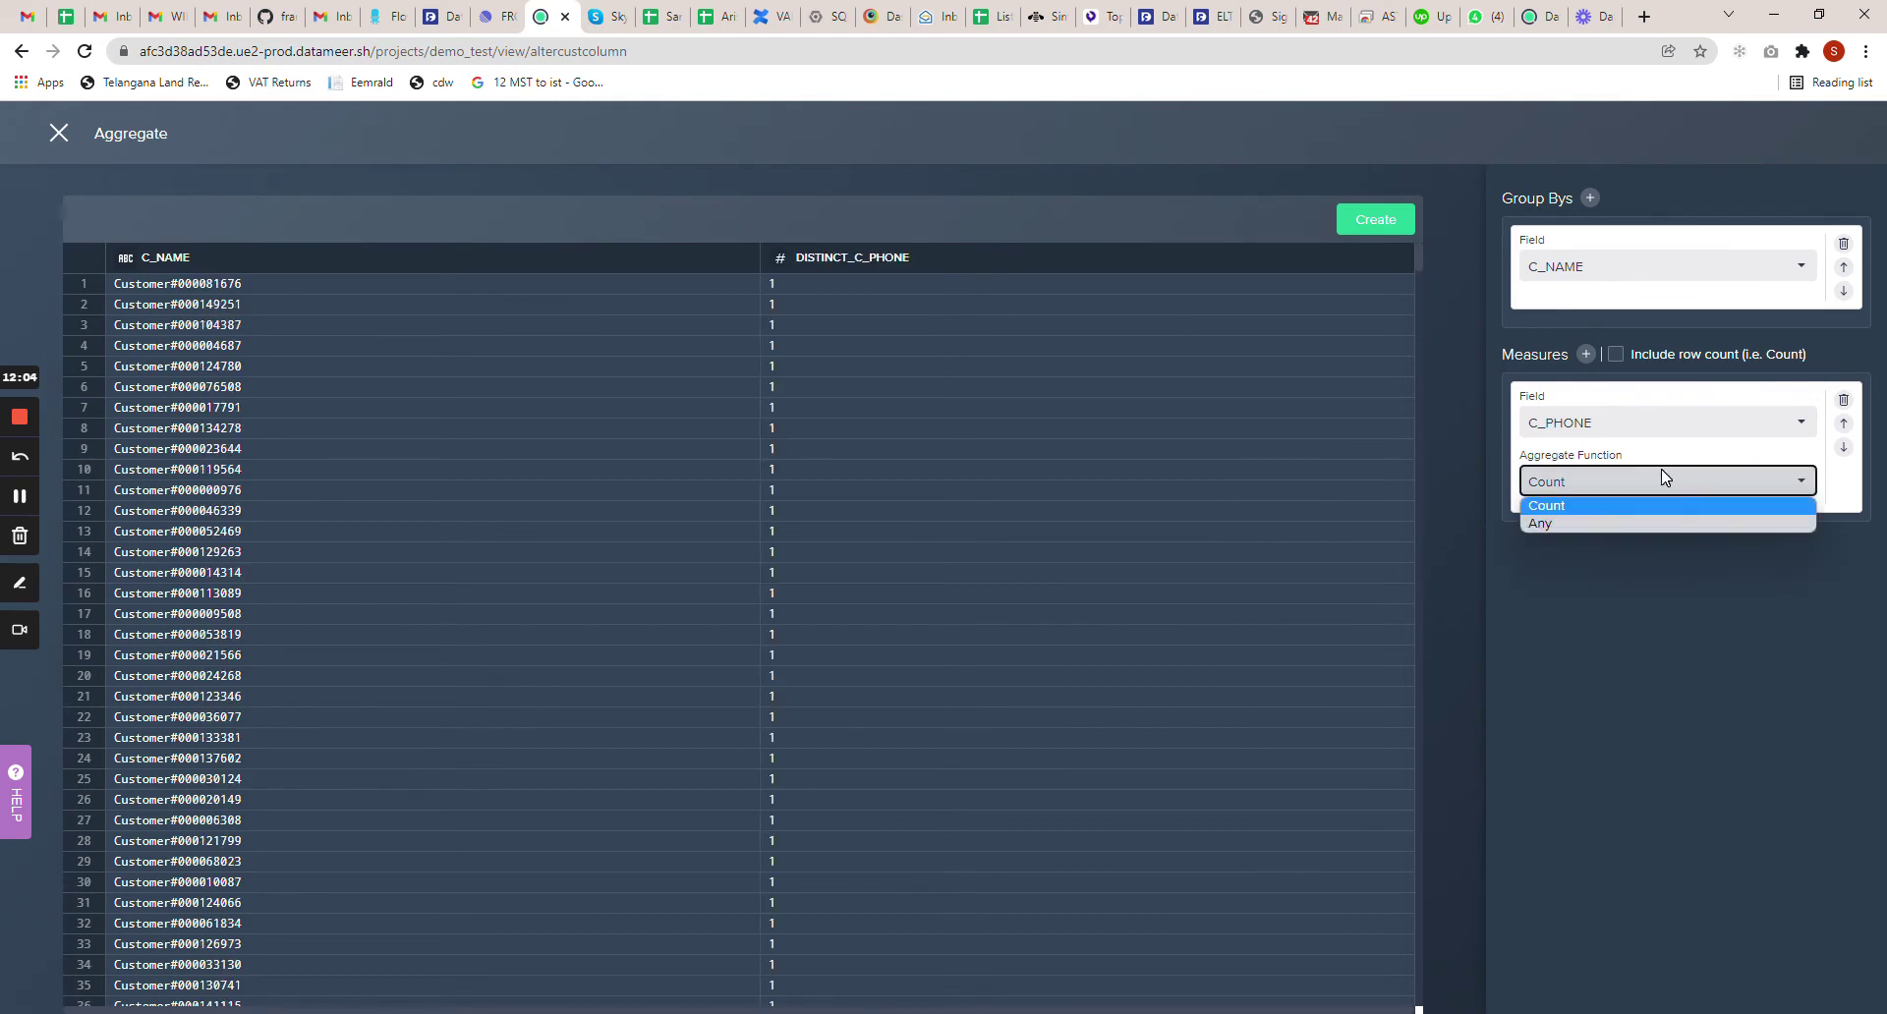
pyautogui.click(1659, 472)
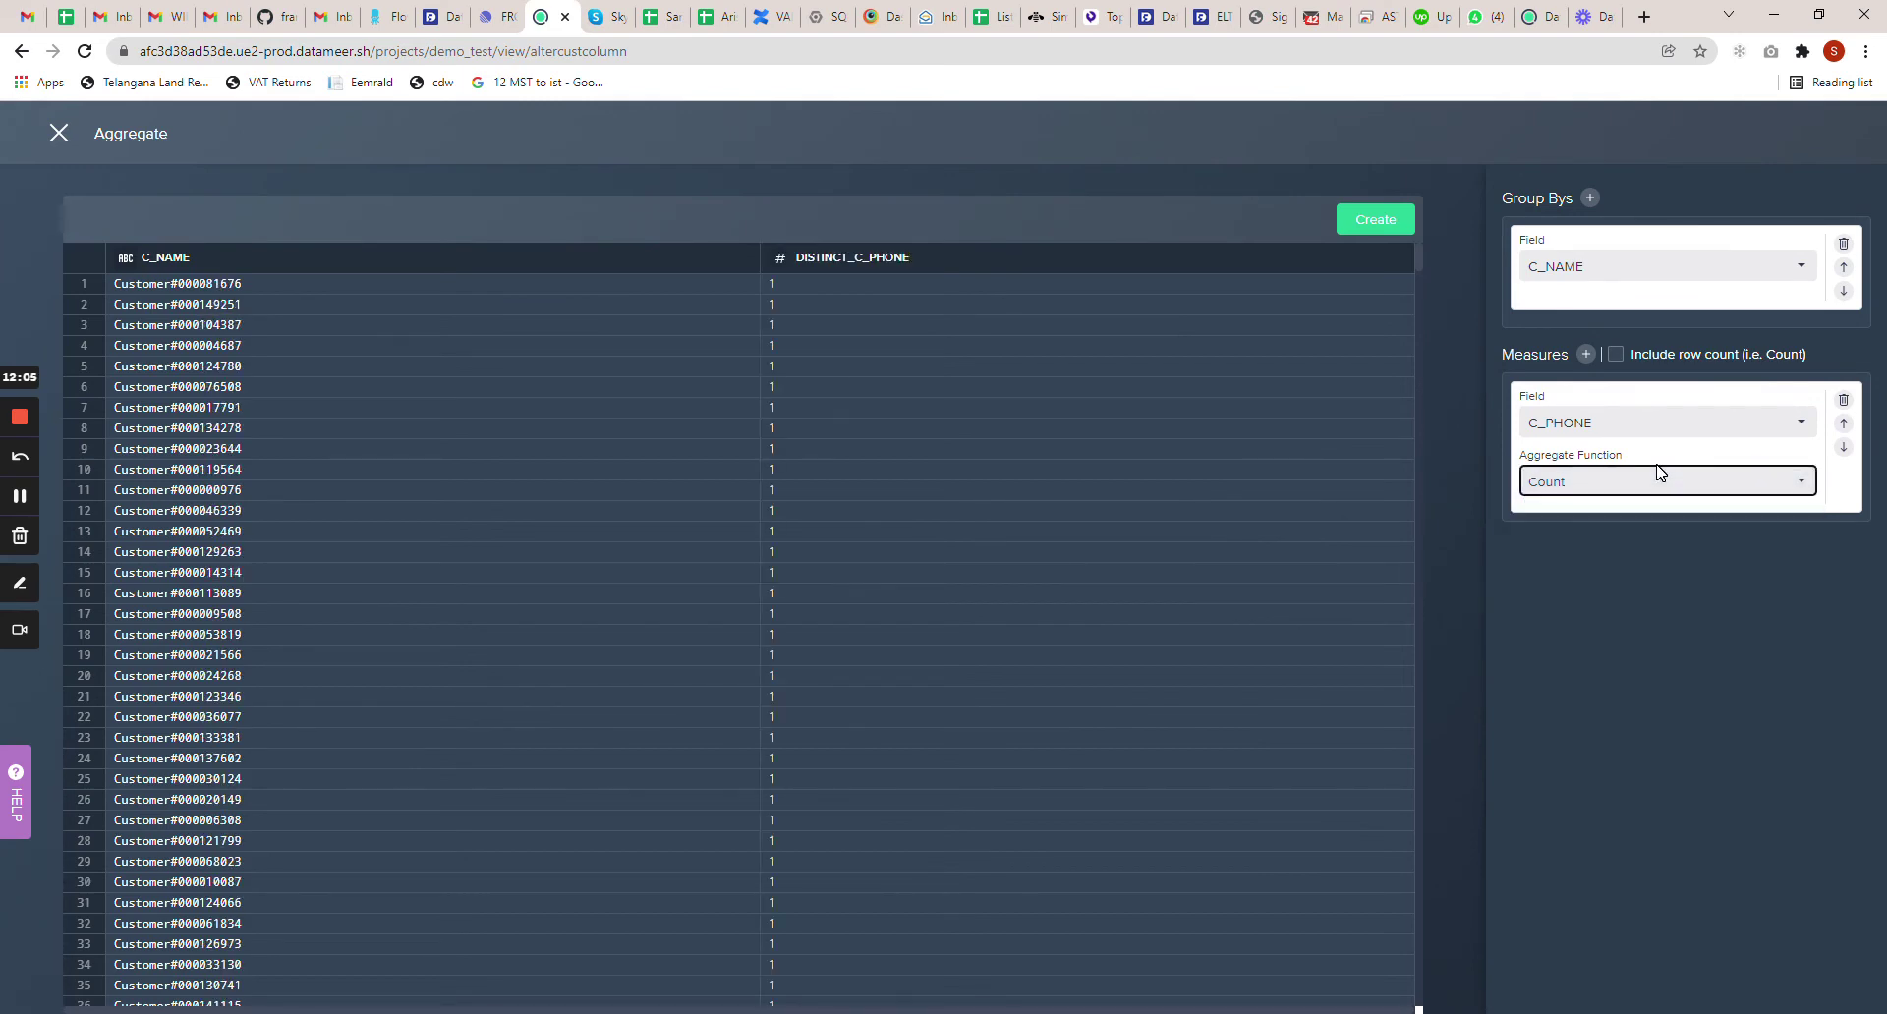
pyautogui.click(1707, 484)
pyautogui.click(1852, 479)
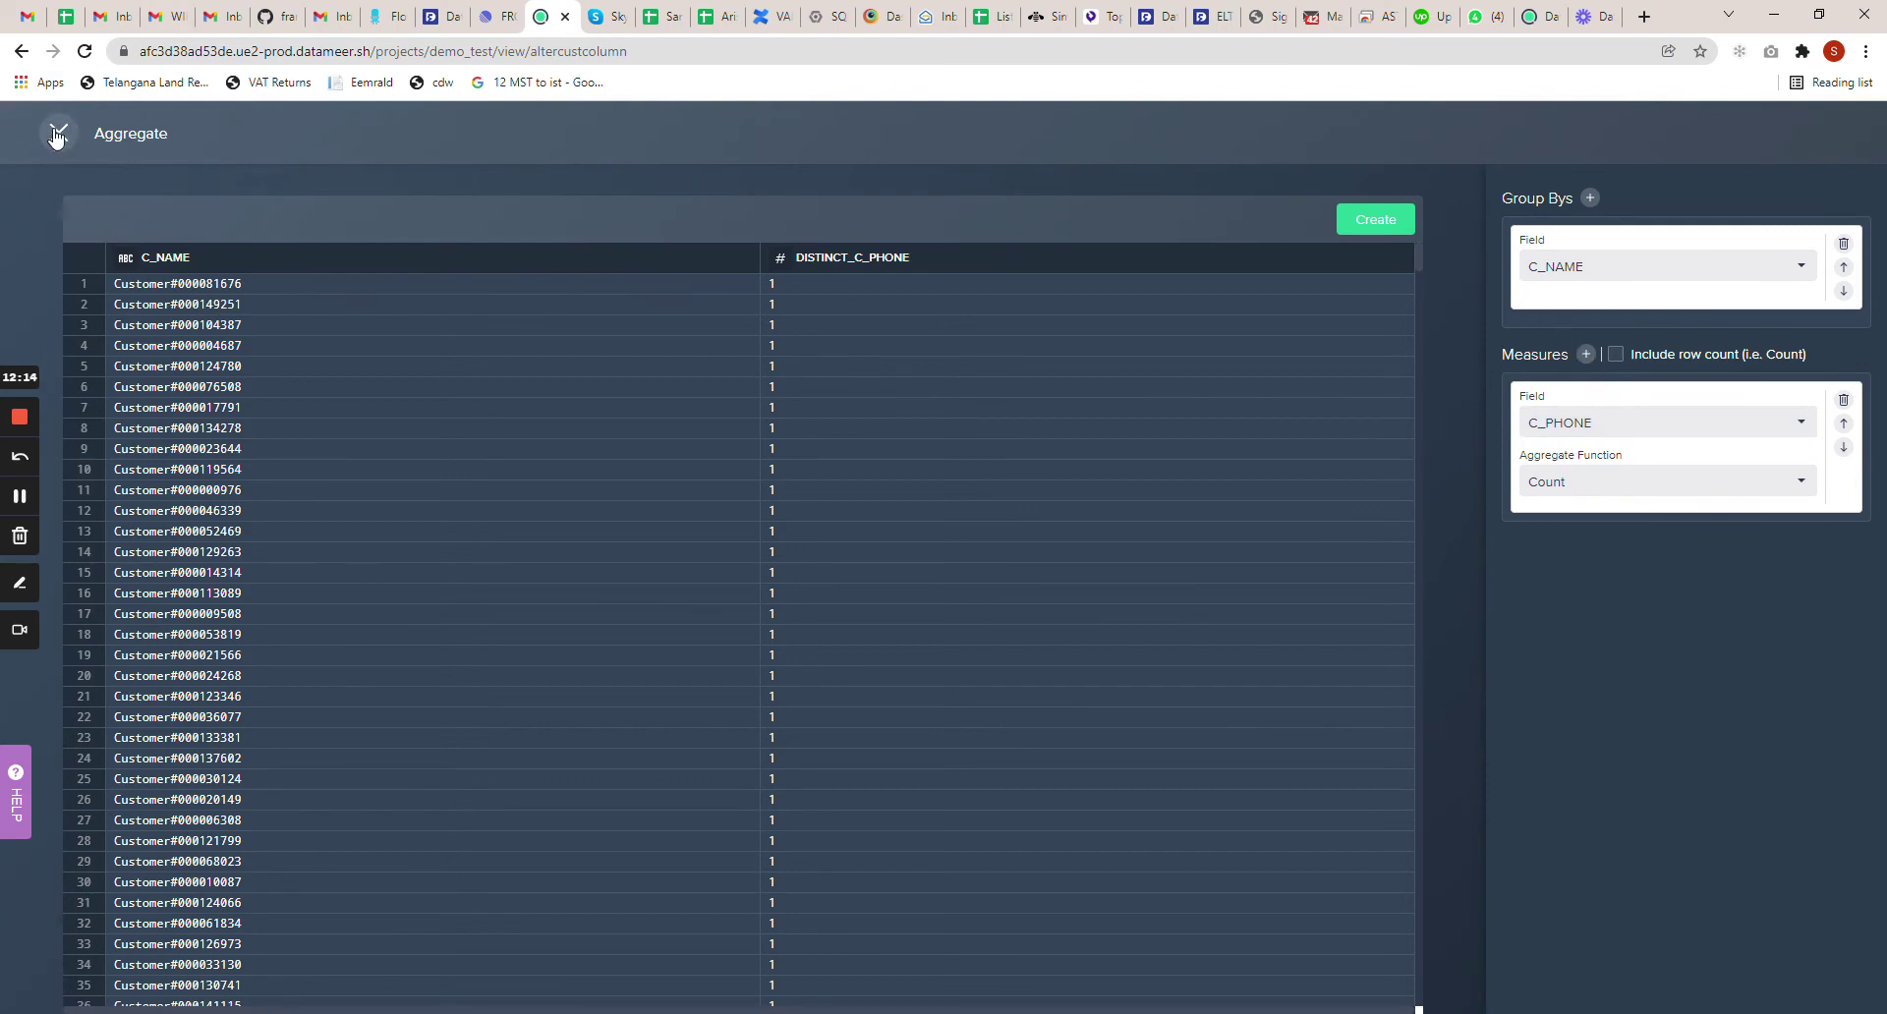
# Leave the Aggregate recipe without creating it and start a new SQL view on the AlterCustColumn dataset
pyautogui.click(56, 135)
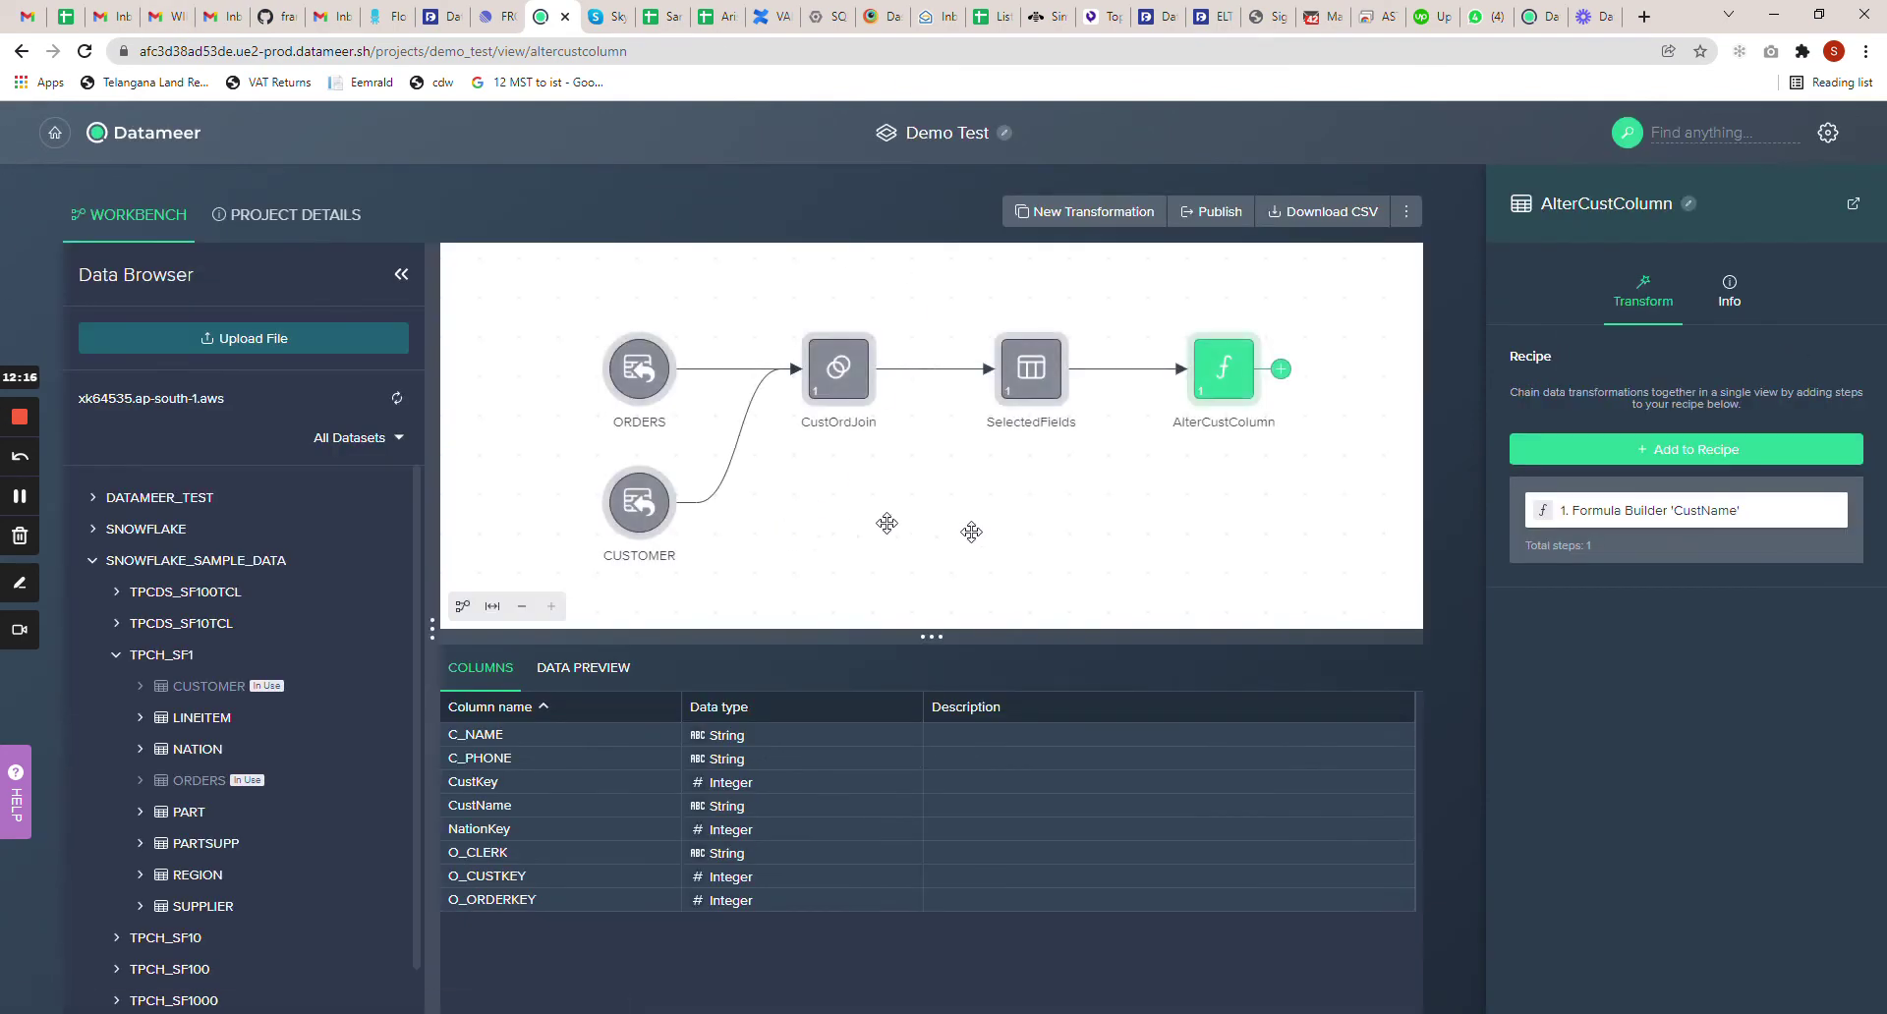
pyautogui.moveTo(1272, 533); pyautogui.dragTo(1122, 566)
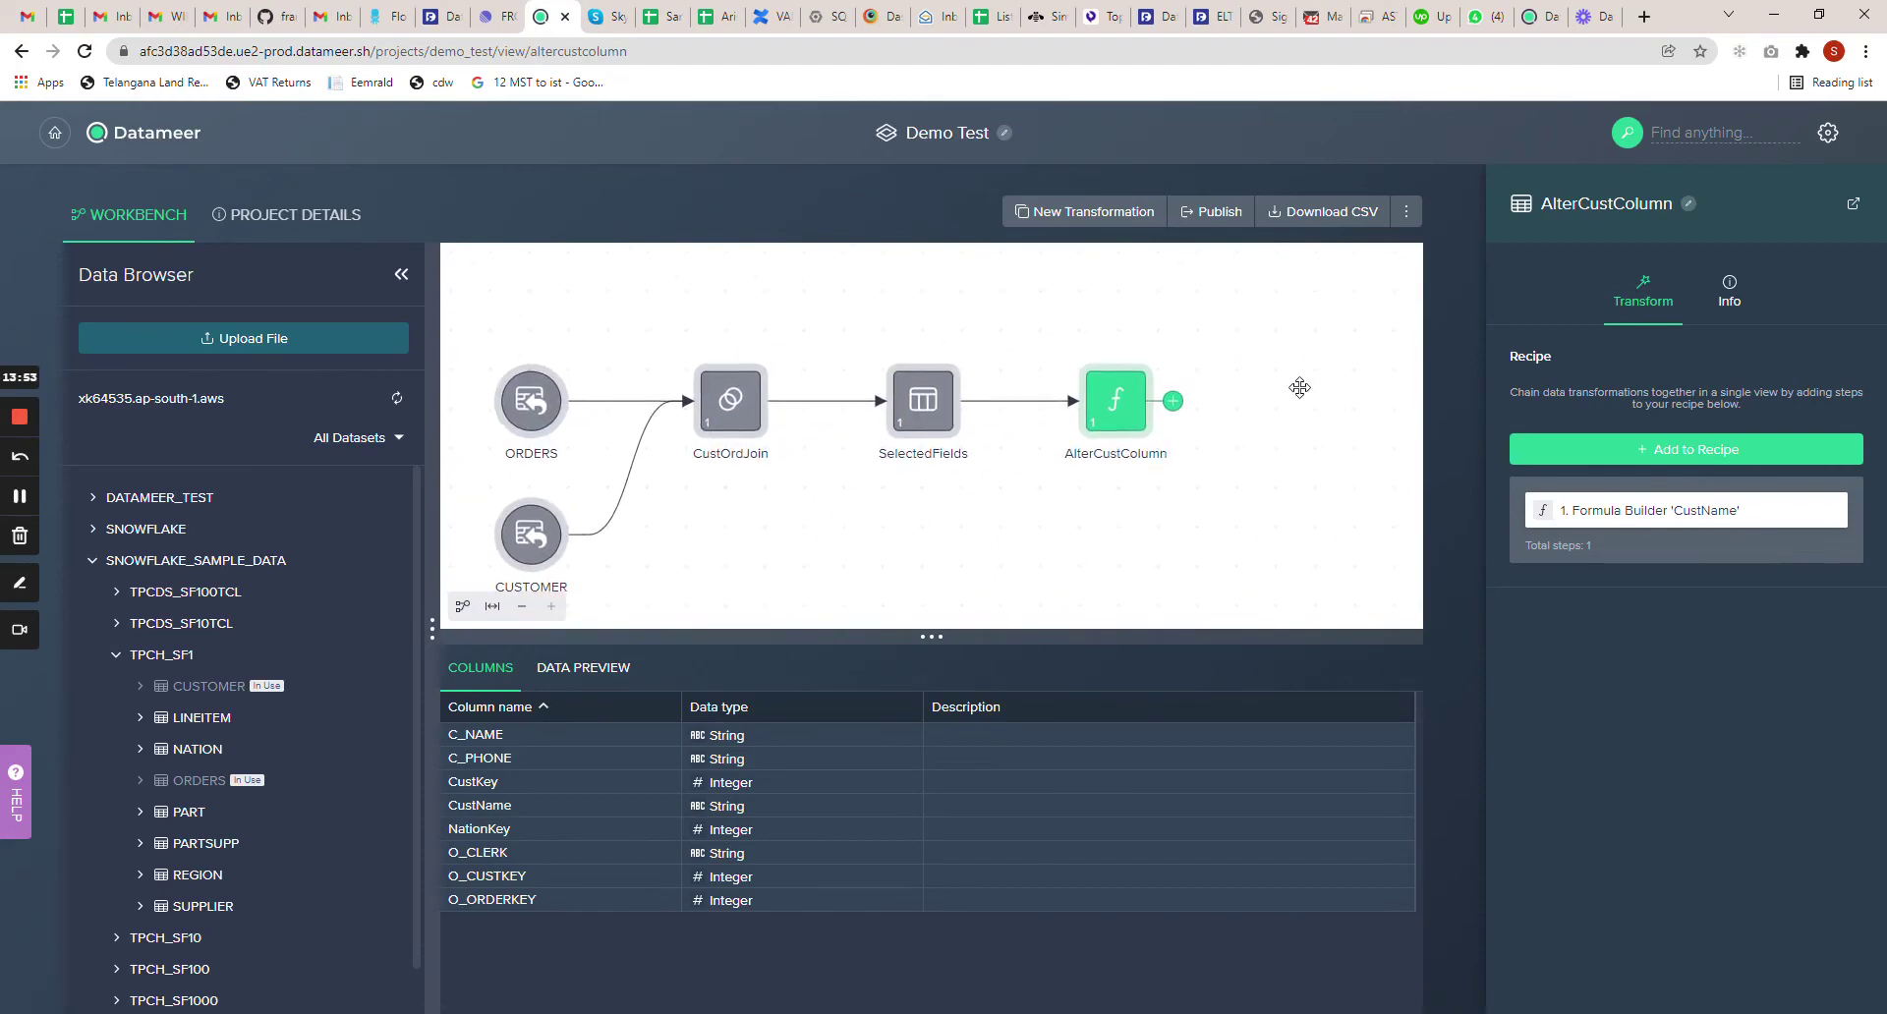
pyautogui.click(1100, 218)
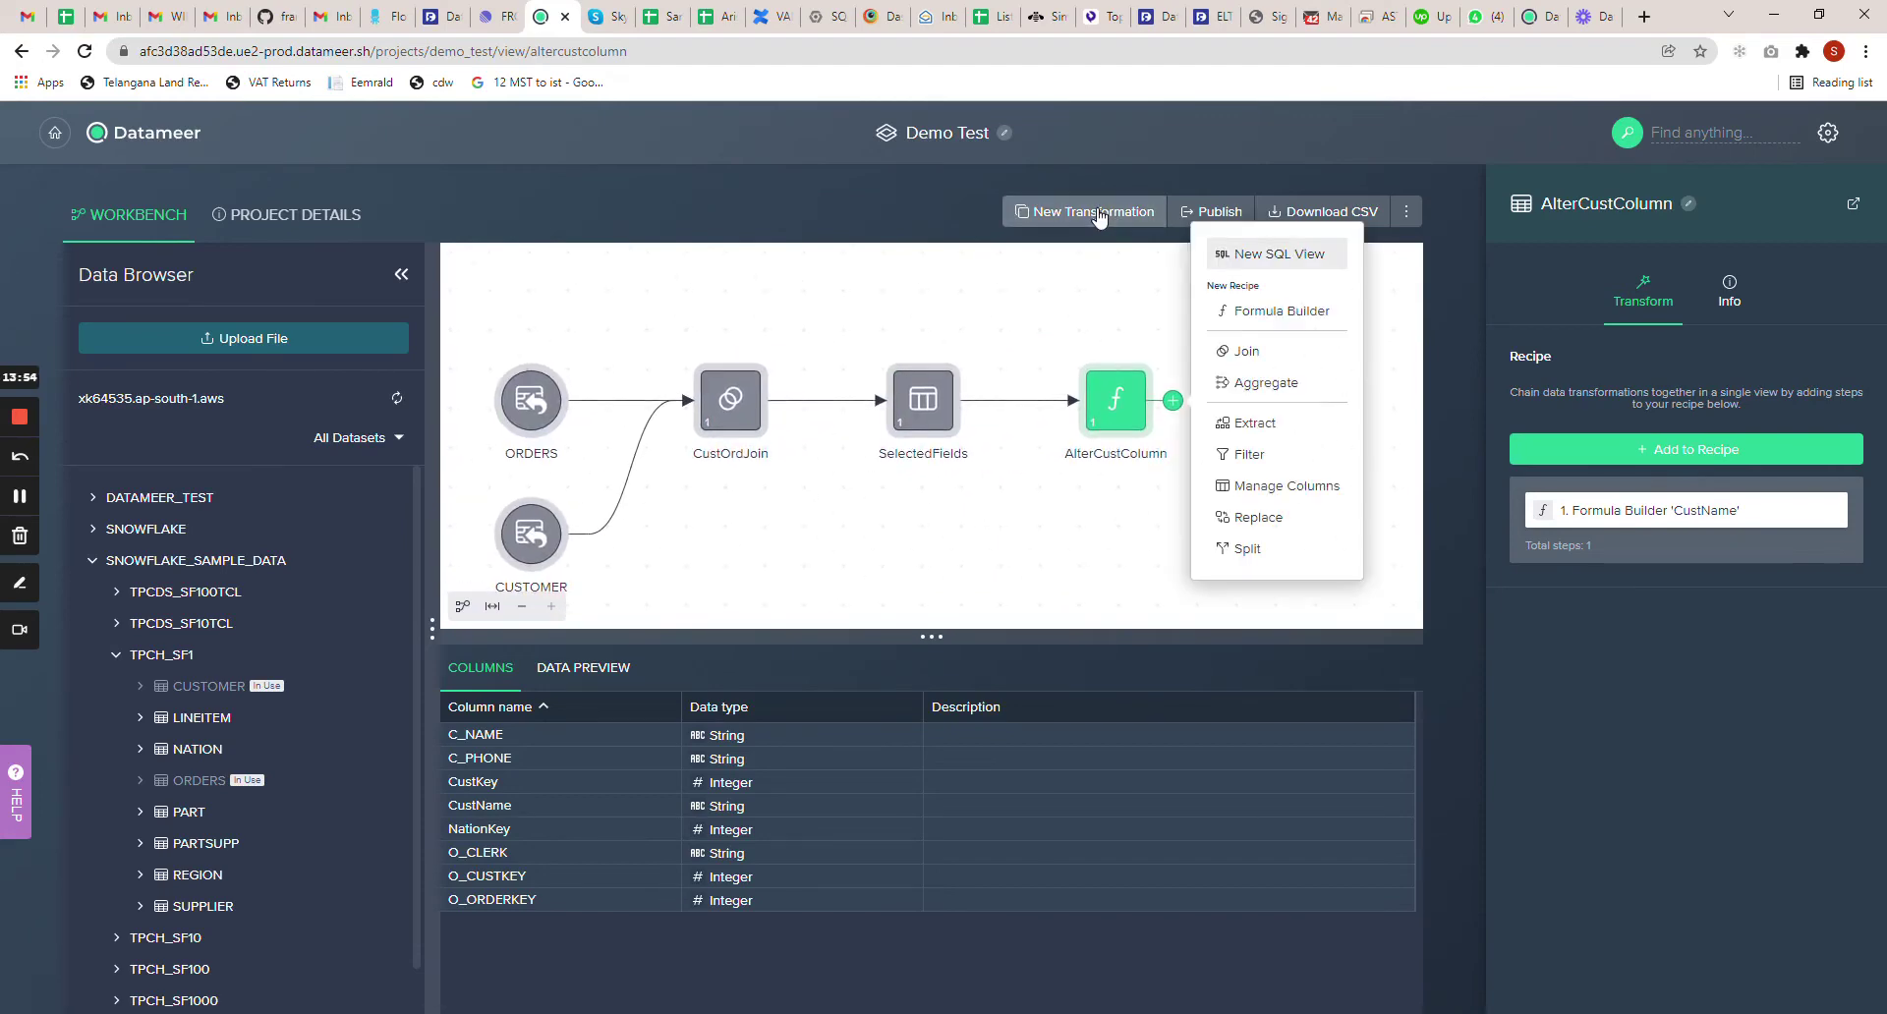
pyautogui.click(1298, 258)
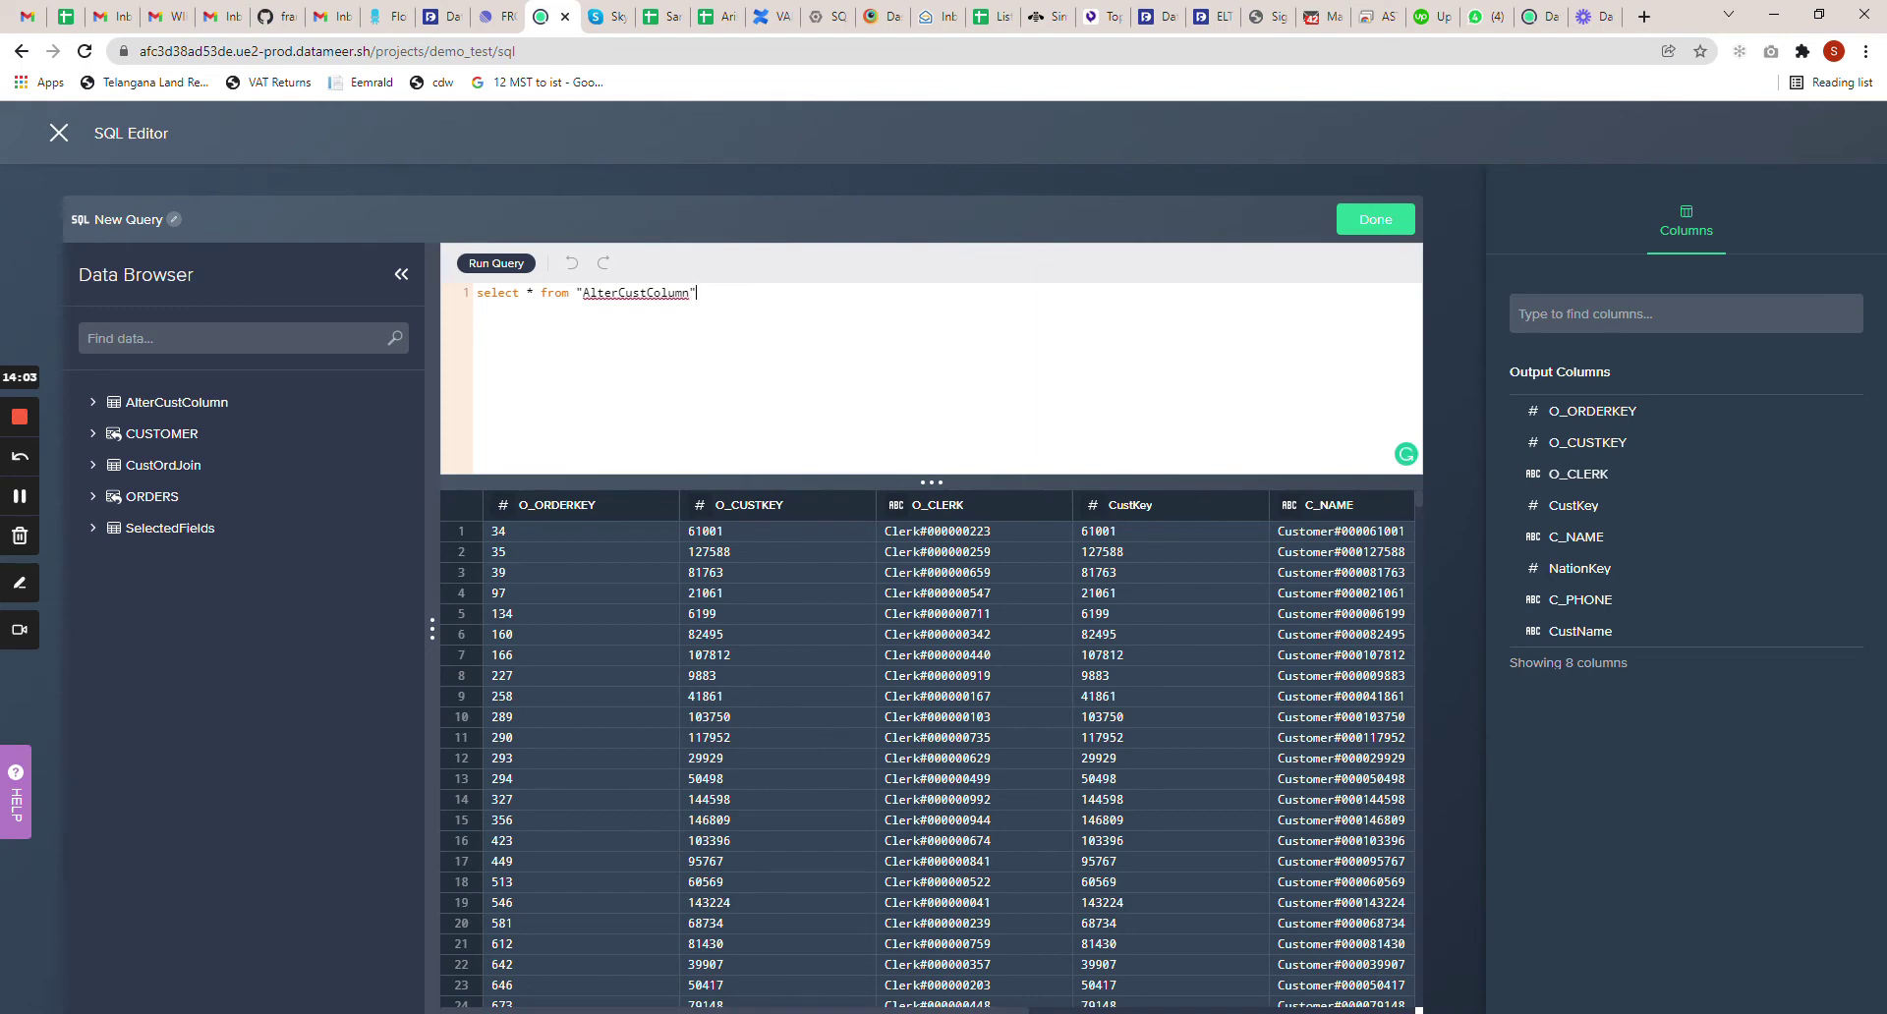
# Append a where condition to the query that tests o_custkey with not in, listing 61001 as the first excluded key
pyautogui.doubleClick(642, 292)
pyautogui.click(695, 293)
pyautogui.write('where')
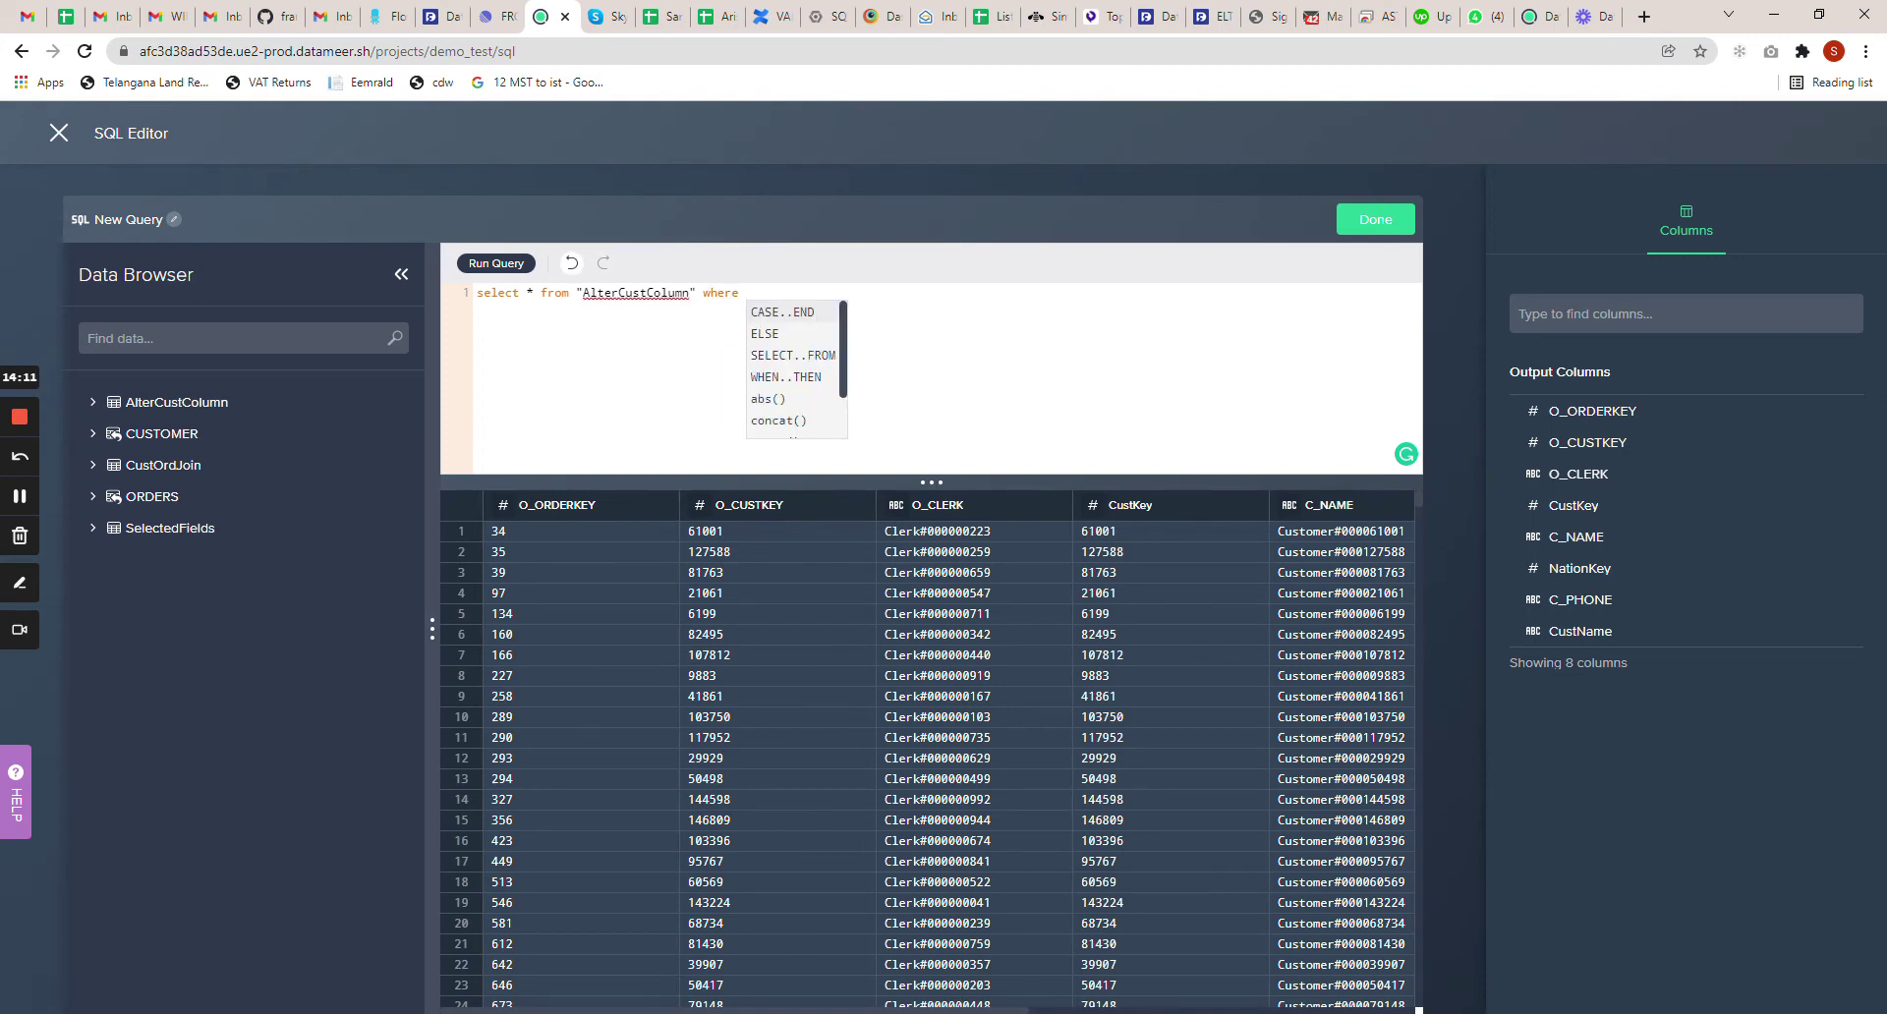
pyautogui.click(603, 293)
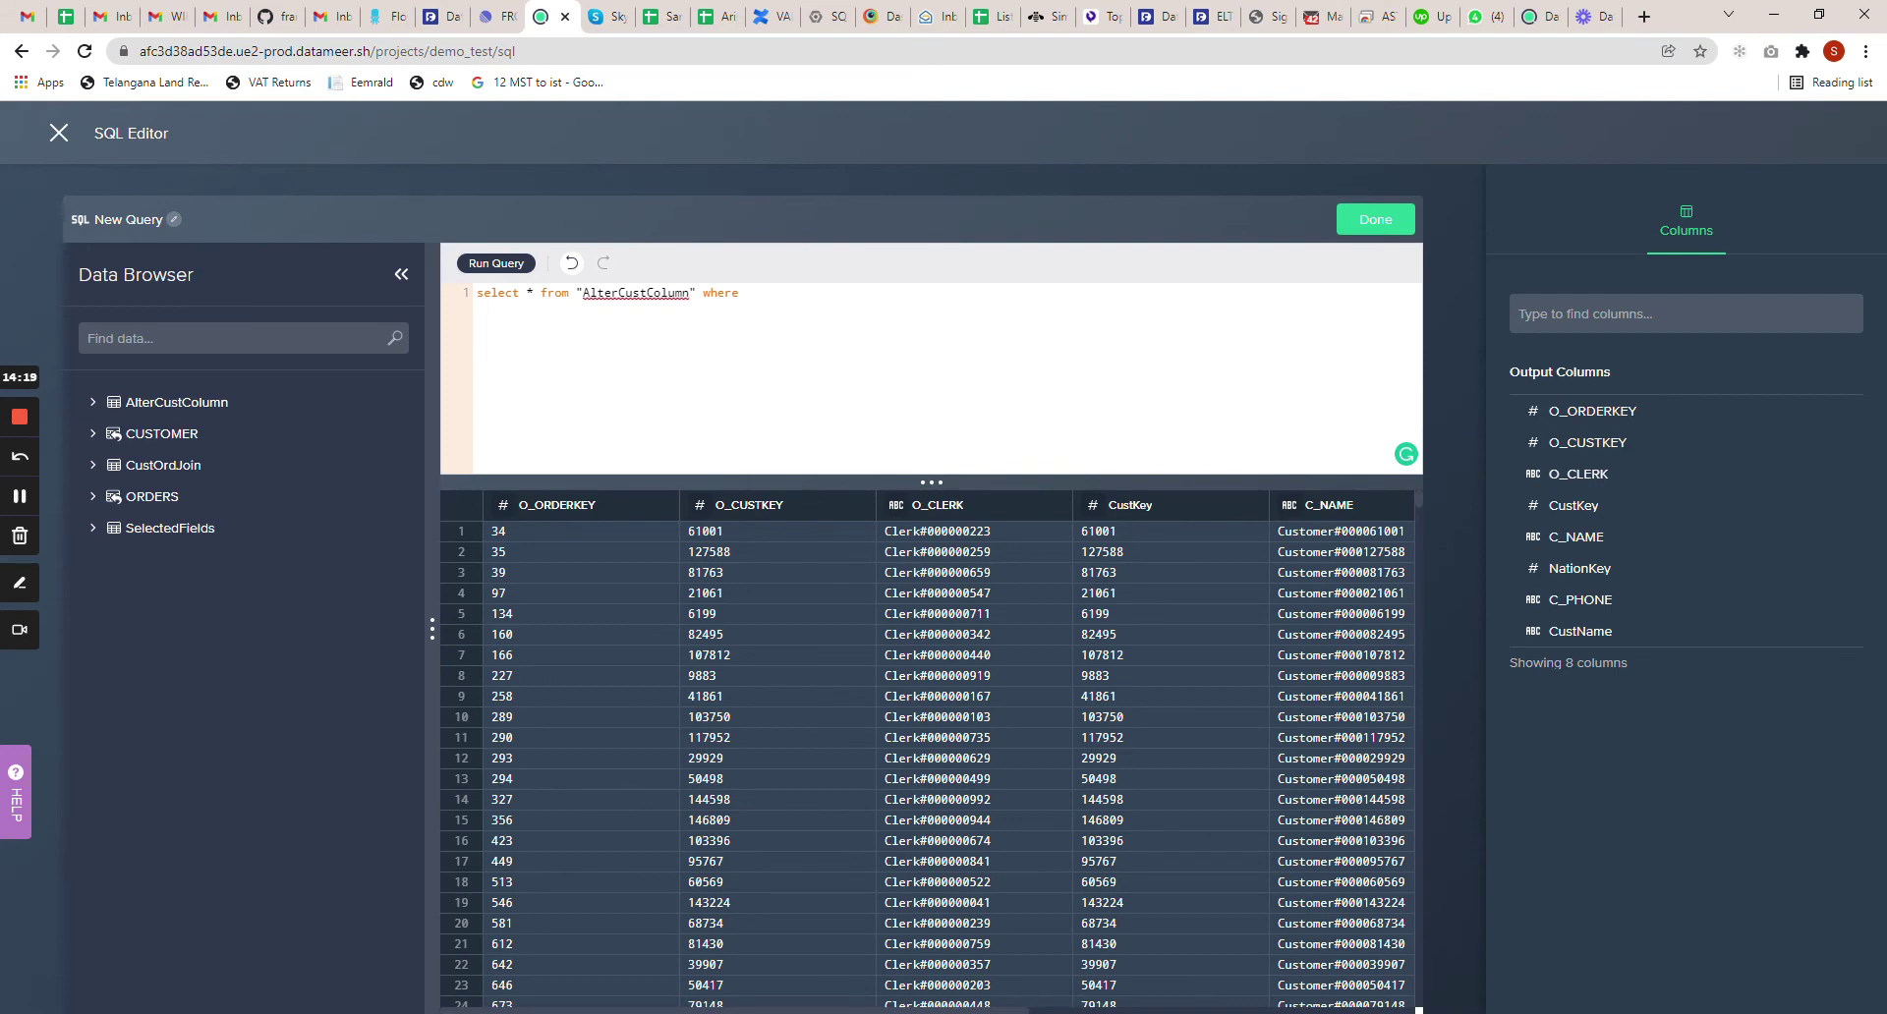
pyautogui.write('o_custkey not in (61001,')
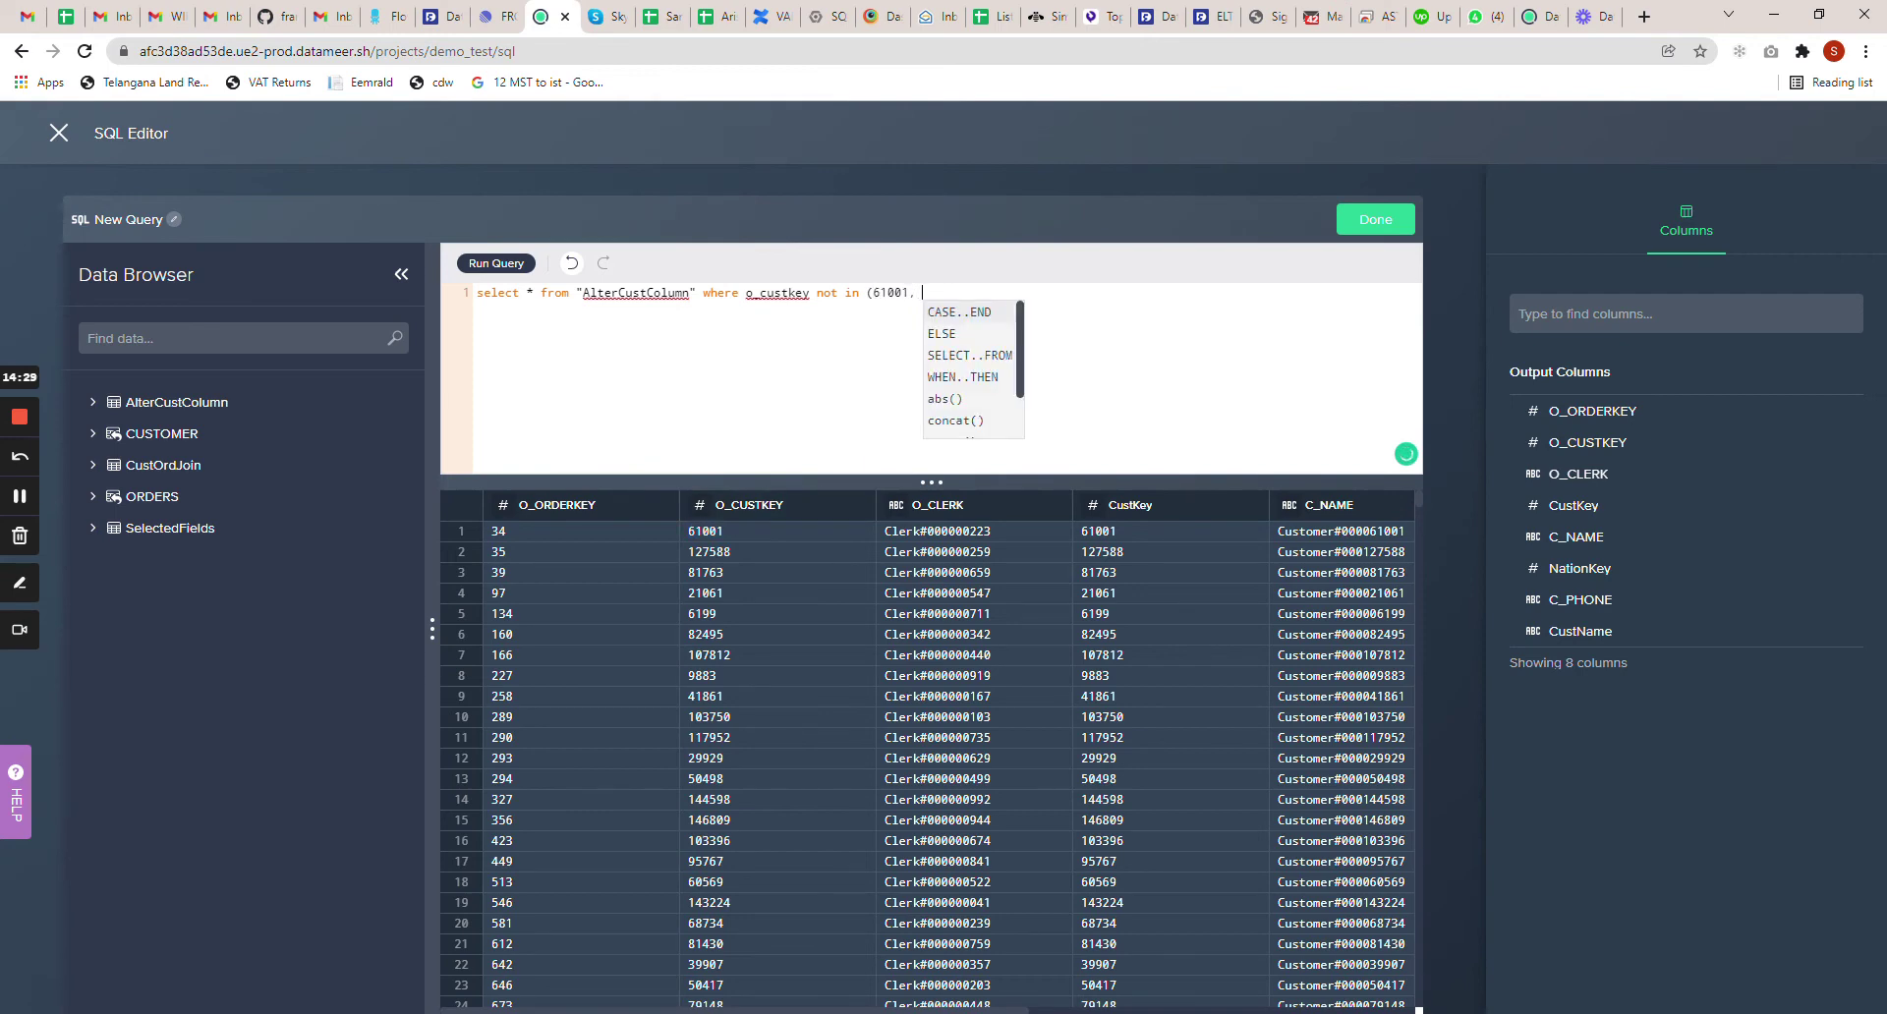
# Complete the exclusion list with the O_CUSTKEY values 127588 and 81763, and run the query
pyautogui.doubleClick(731, 550)
pyautogui.write('127588')
pyautogui.write(',')
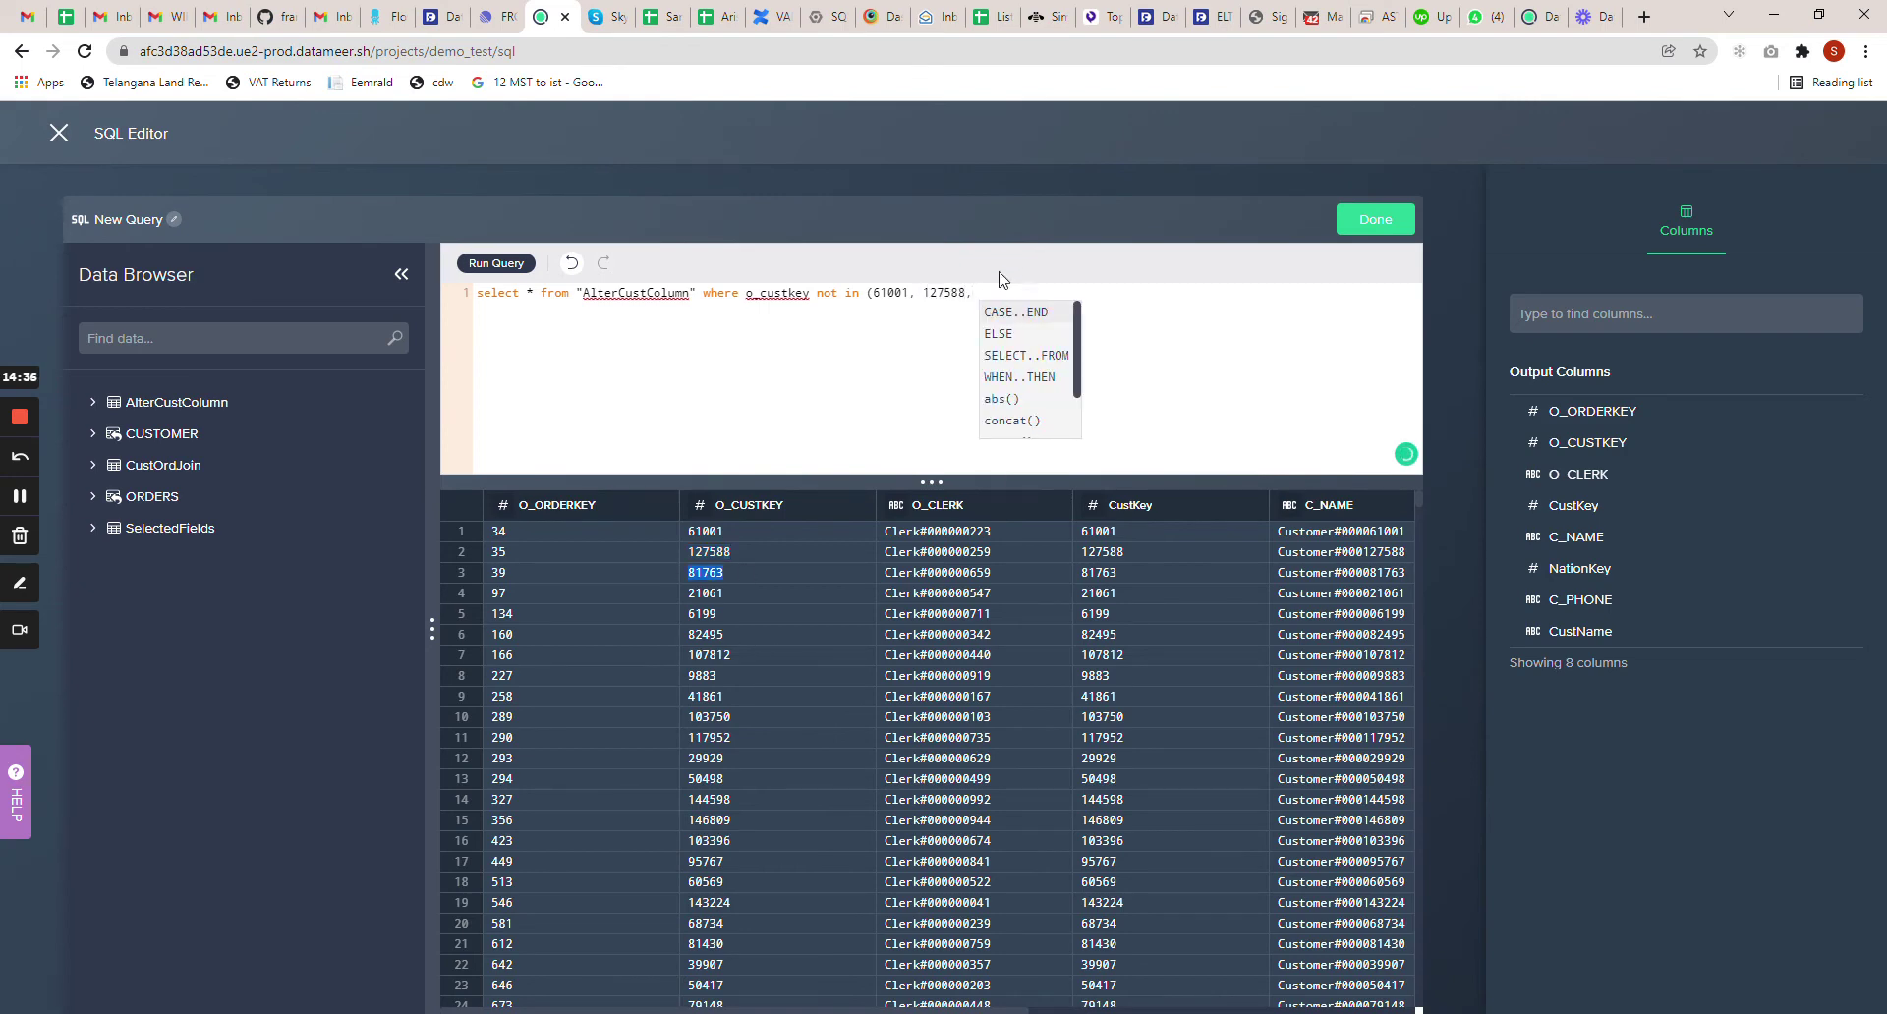
pyautogui.write('81763')
pyautogui.write(')')
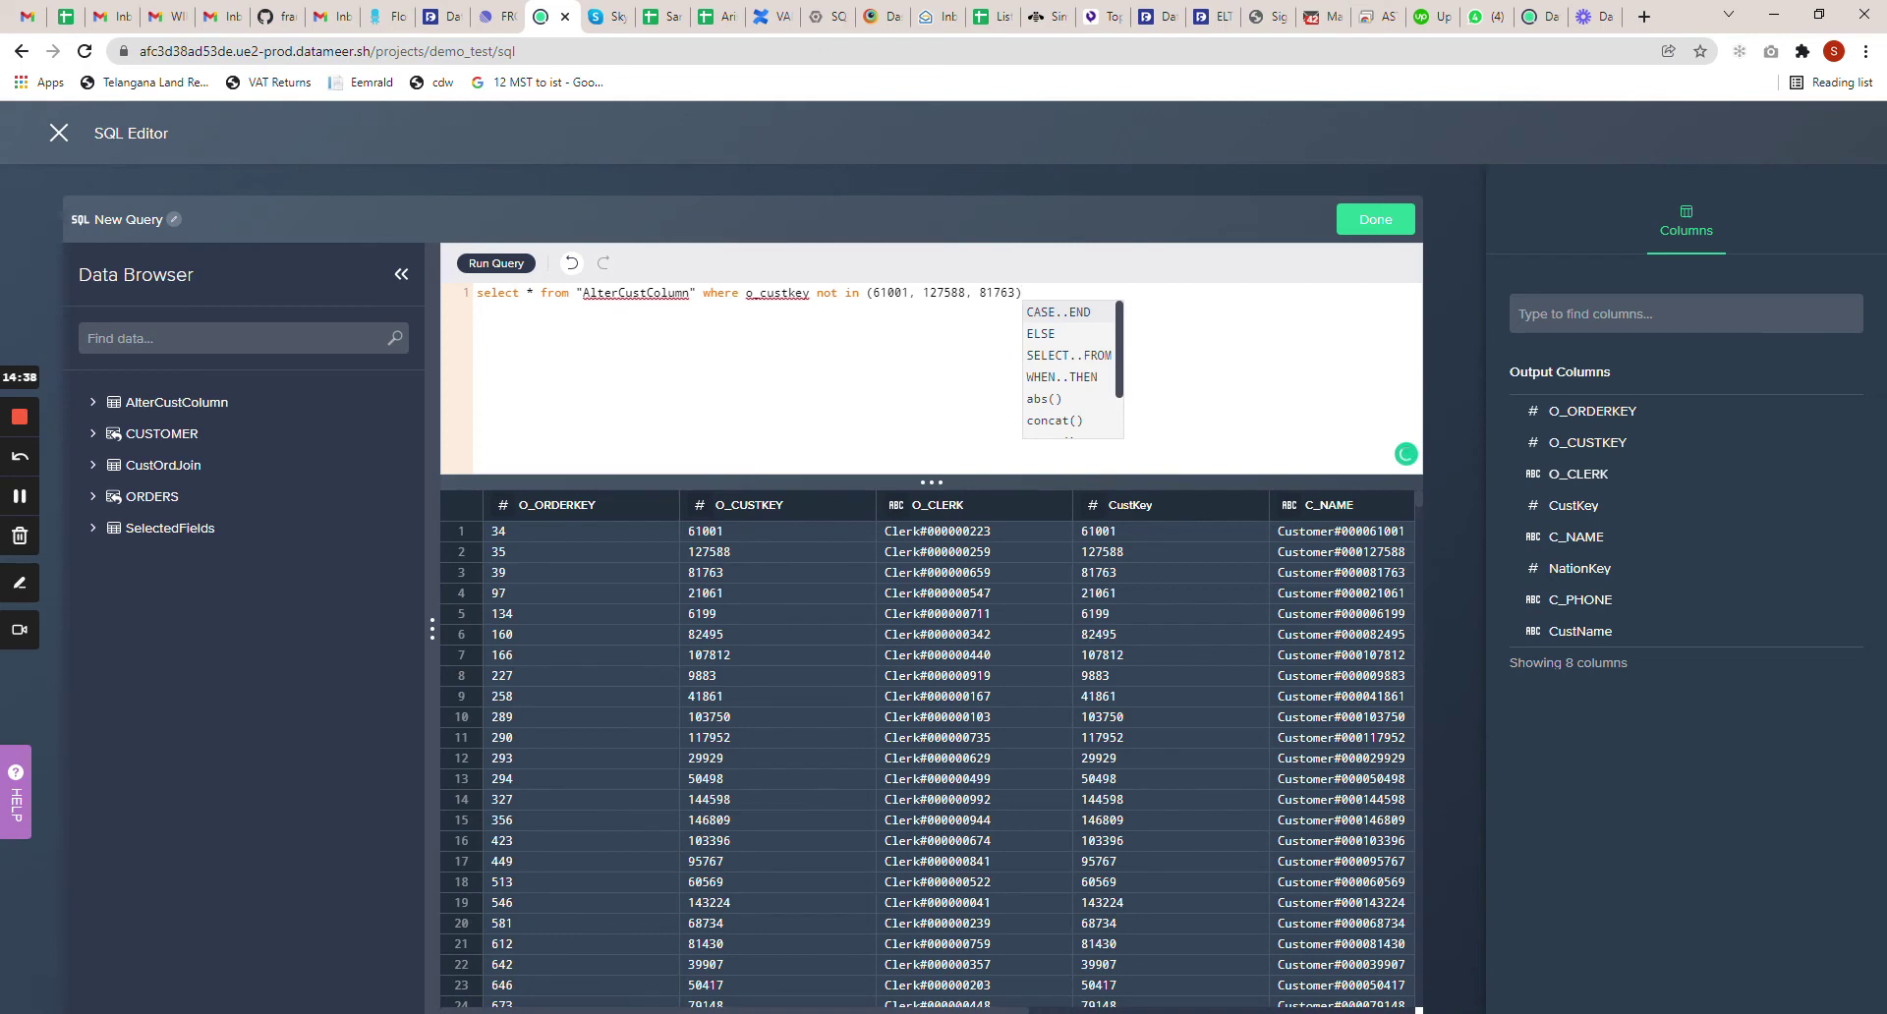
pyautogui.click(858, 292)
pyautogui.click(496, 264)
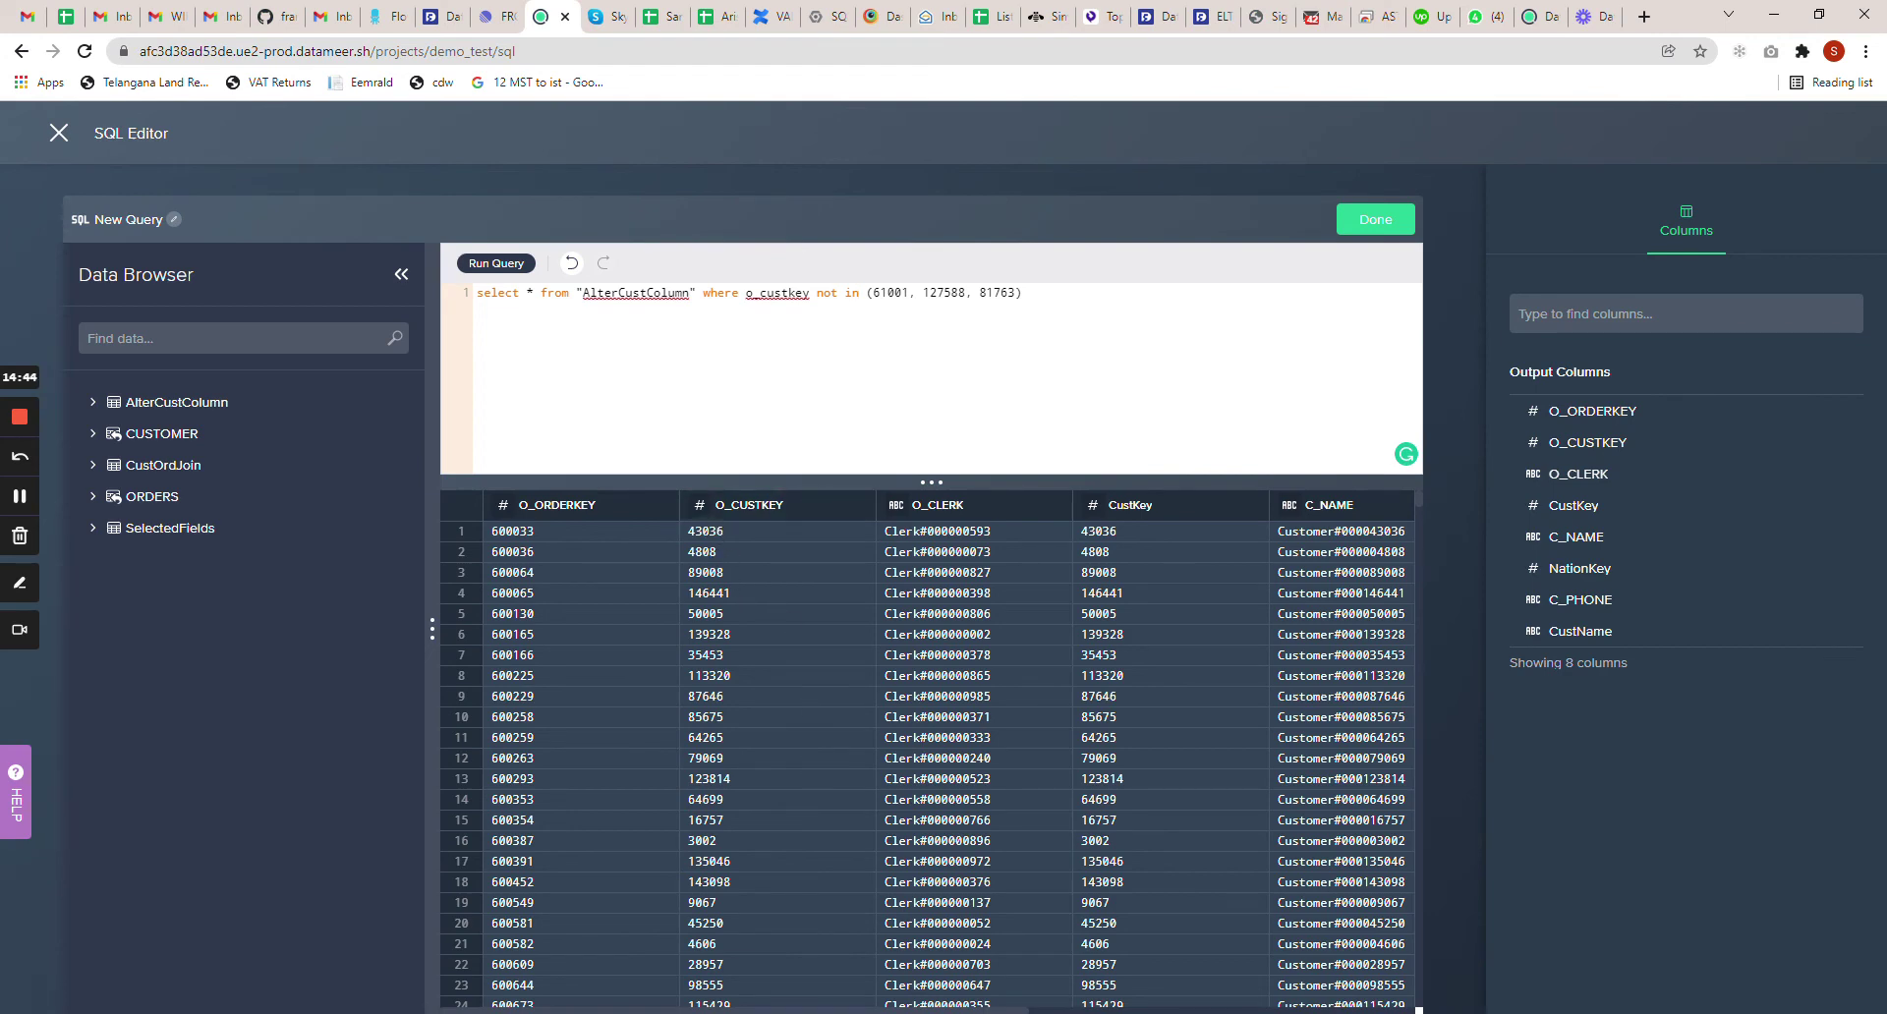
# Finish the SQL view and download its data as a CSV file
pyautogui.click(1373, 220)
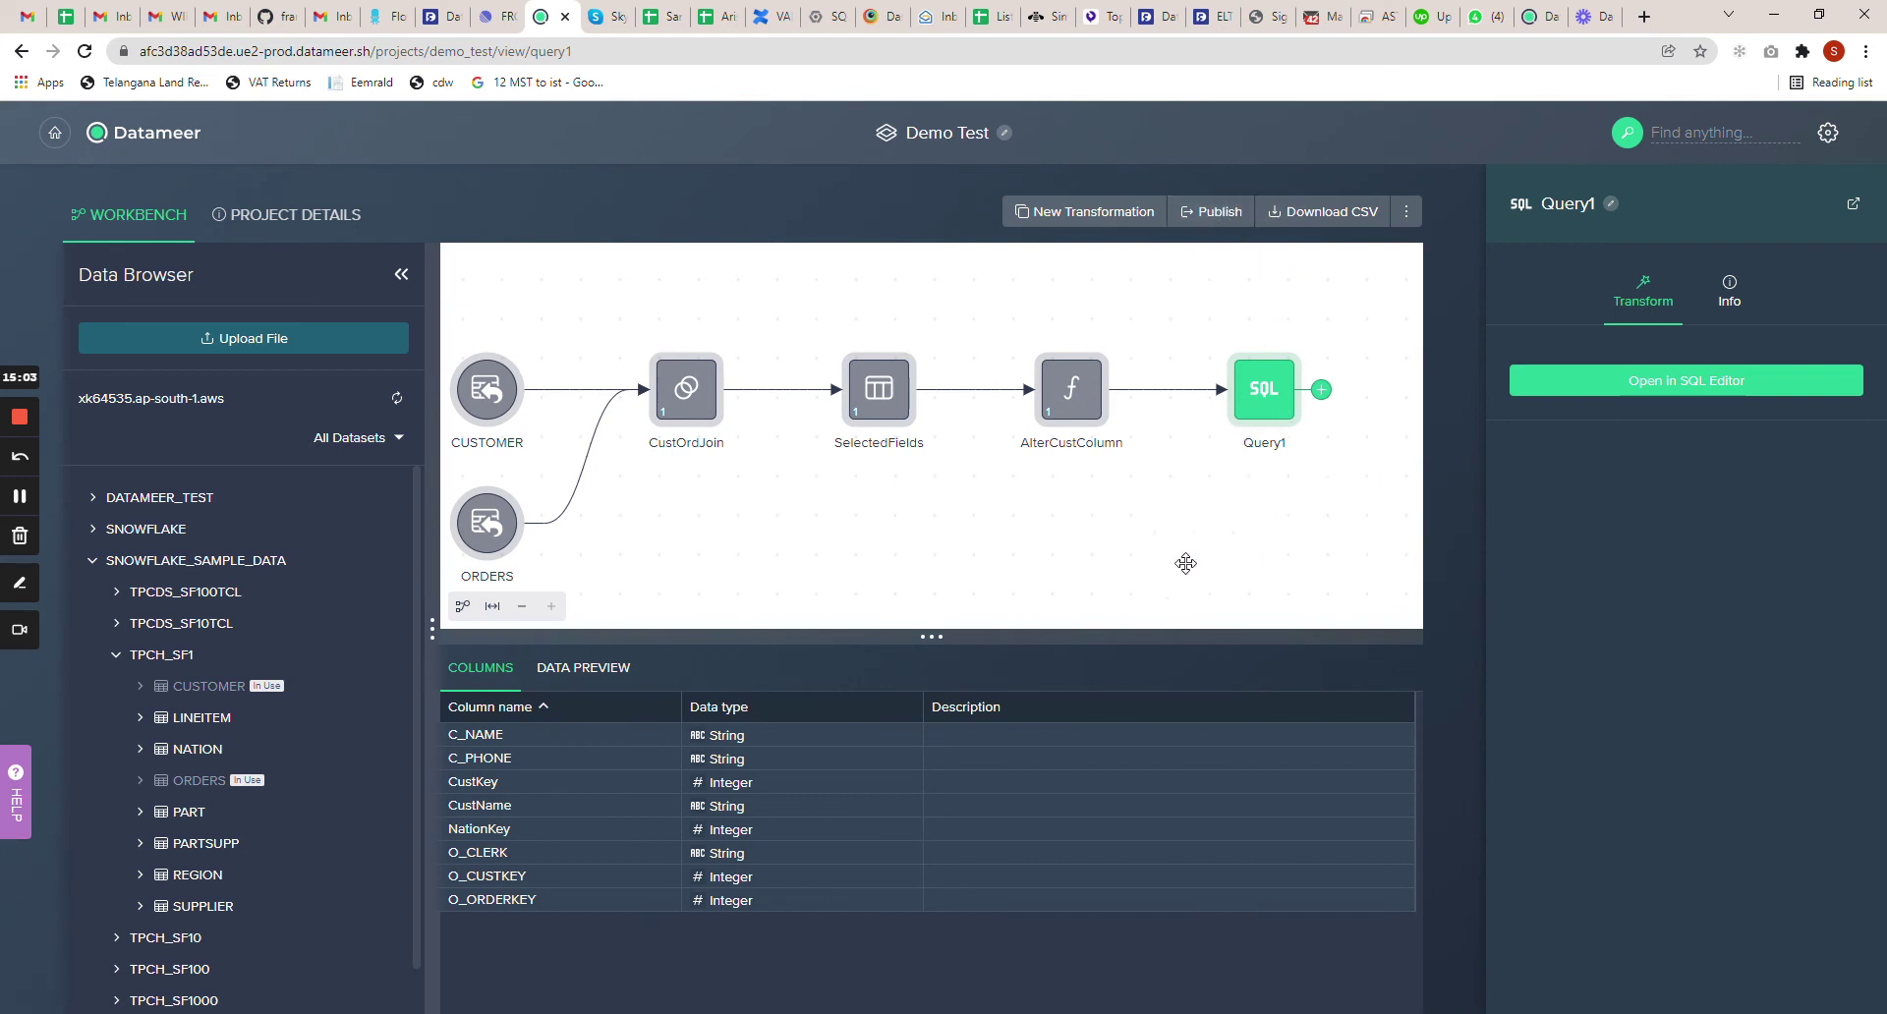
pyautogui.hscroll(2, 1297, 516)
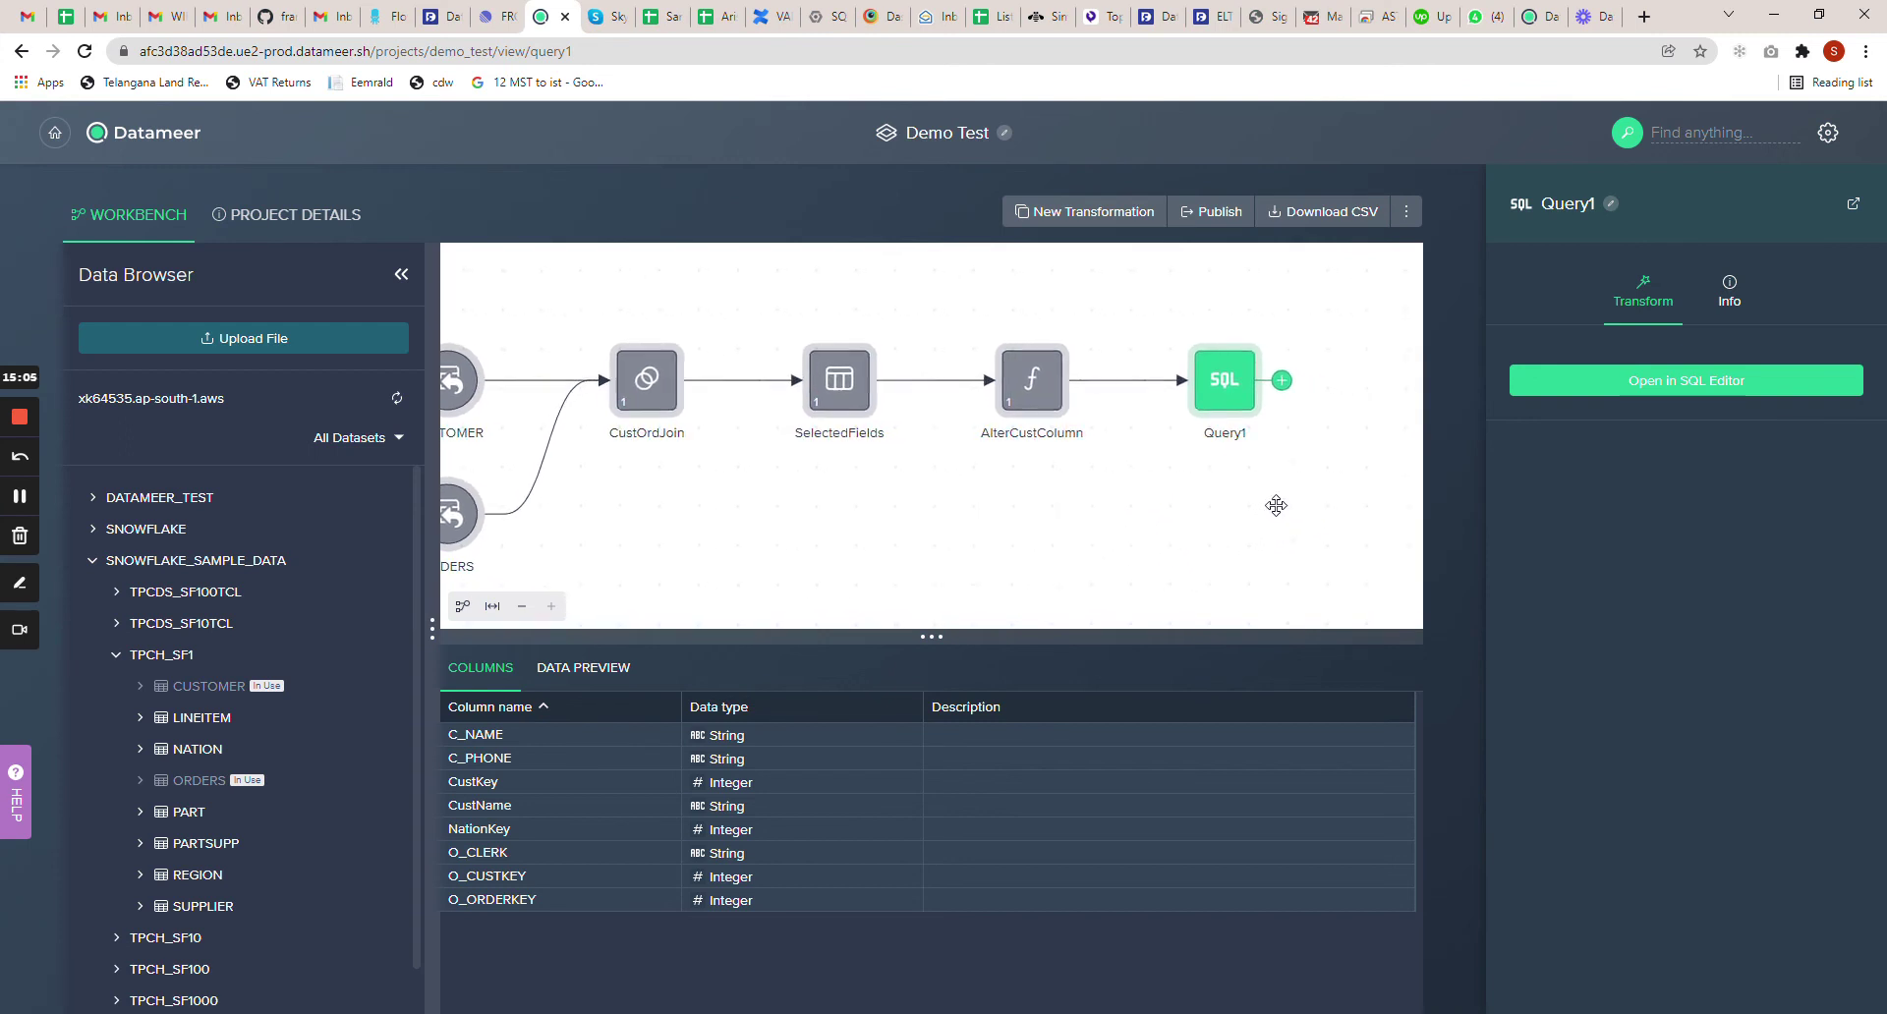
pyautogui.click(1353, 214)
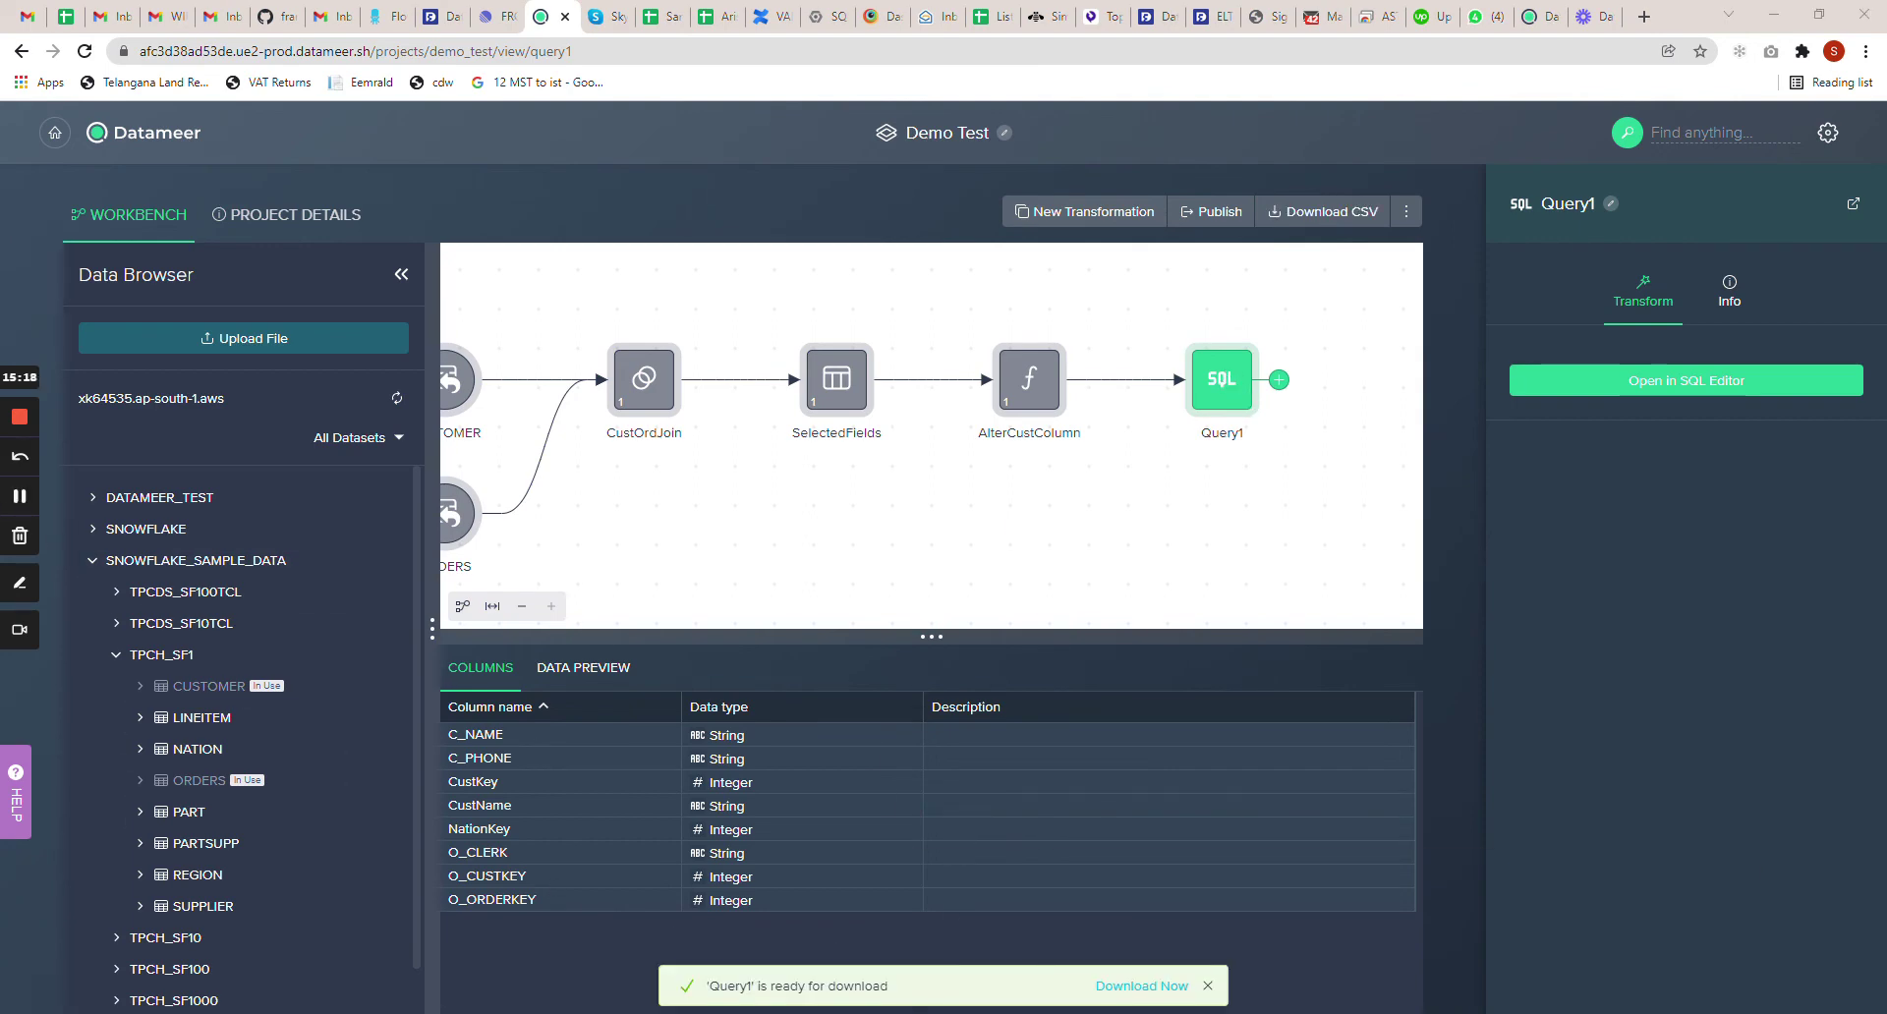
pyautogui.click(1136, 989)
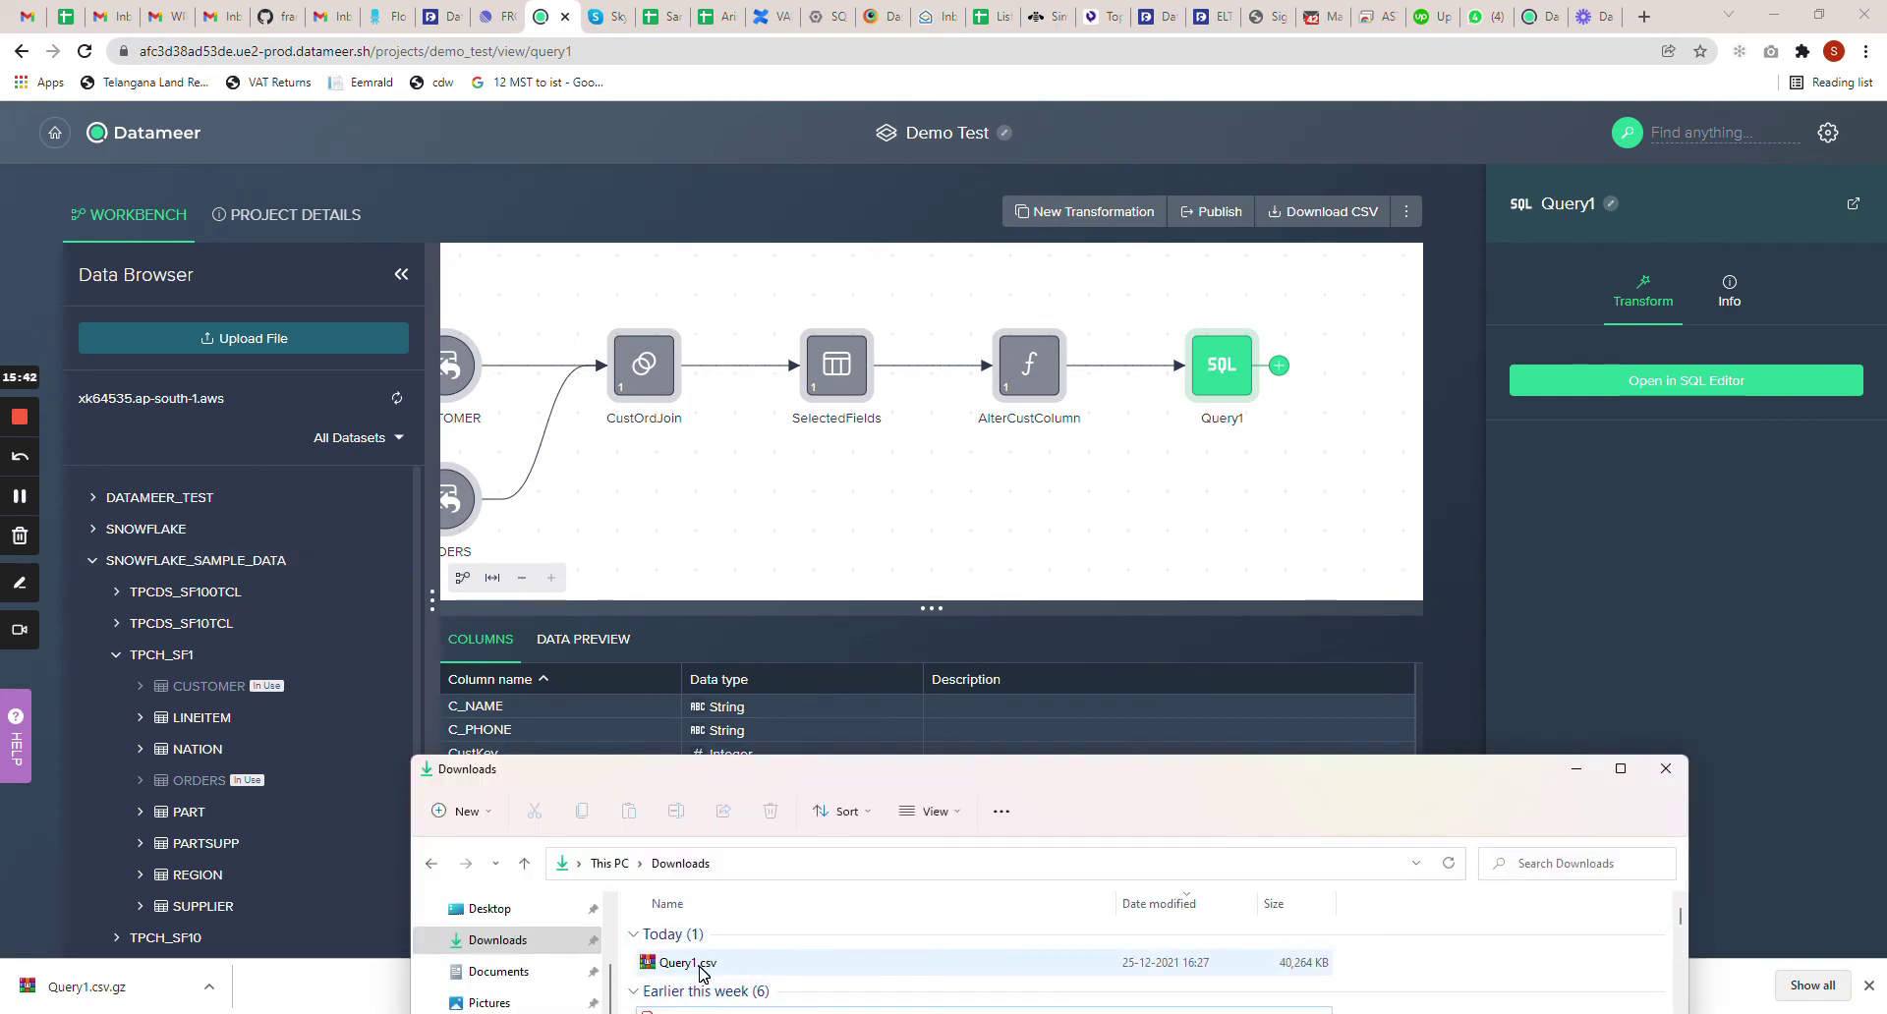
# Open the downloaded Query1 archive in WinRAR and load its Query1.csv file in Excel
pyautogui.rightClick(701, 971)
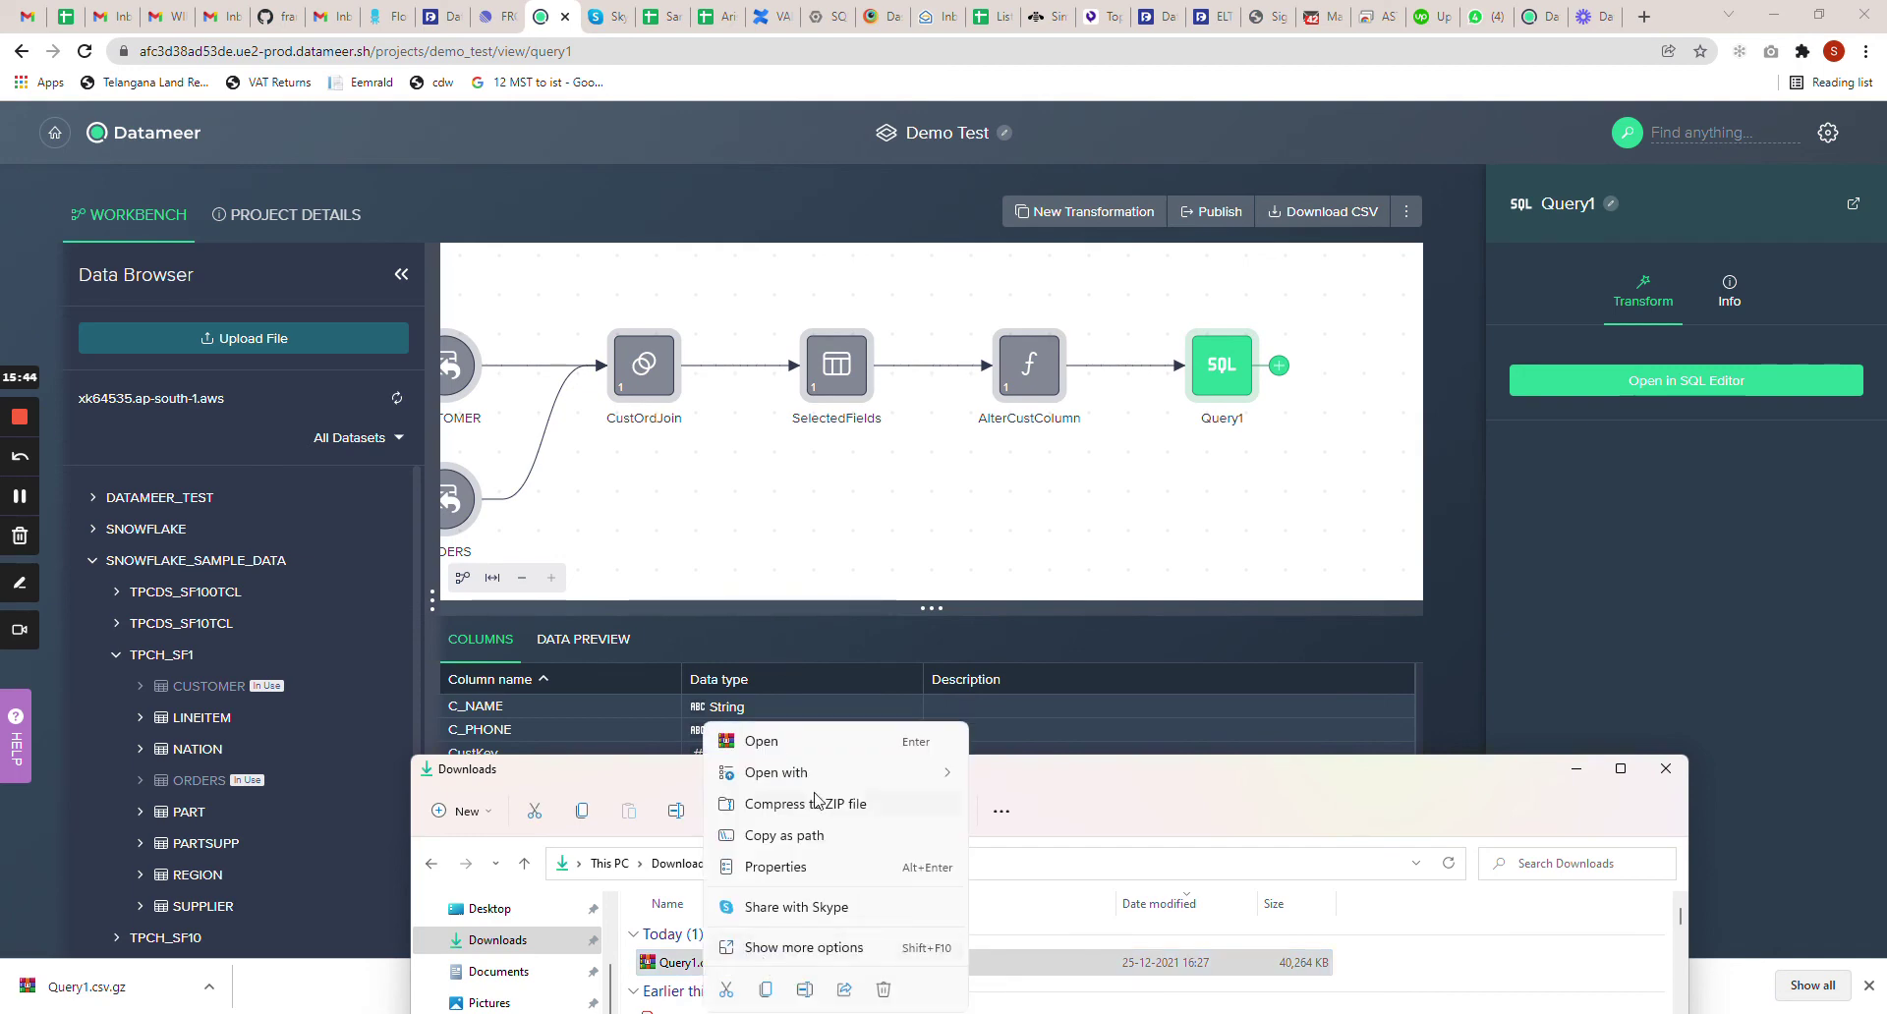
pyautogui.click(774, 742)
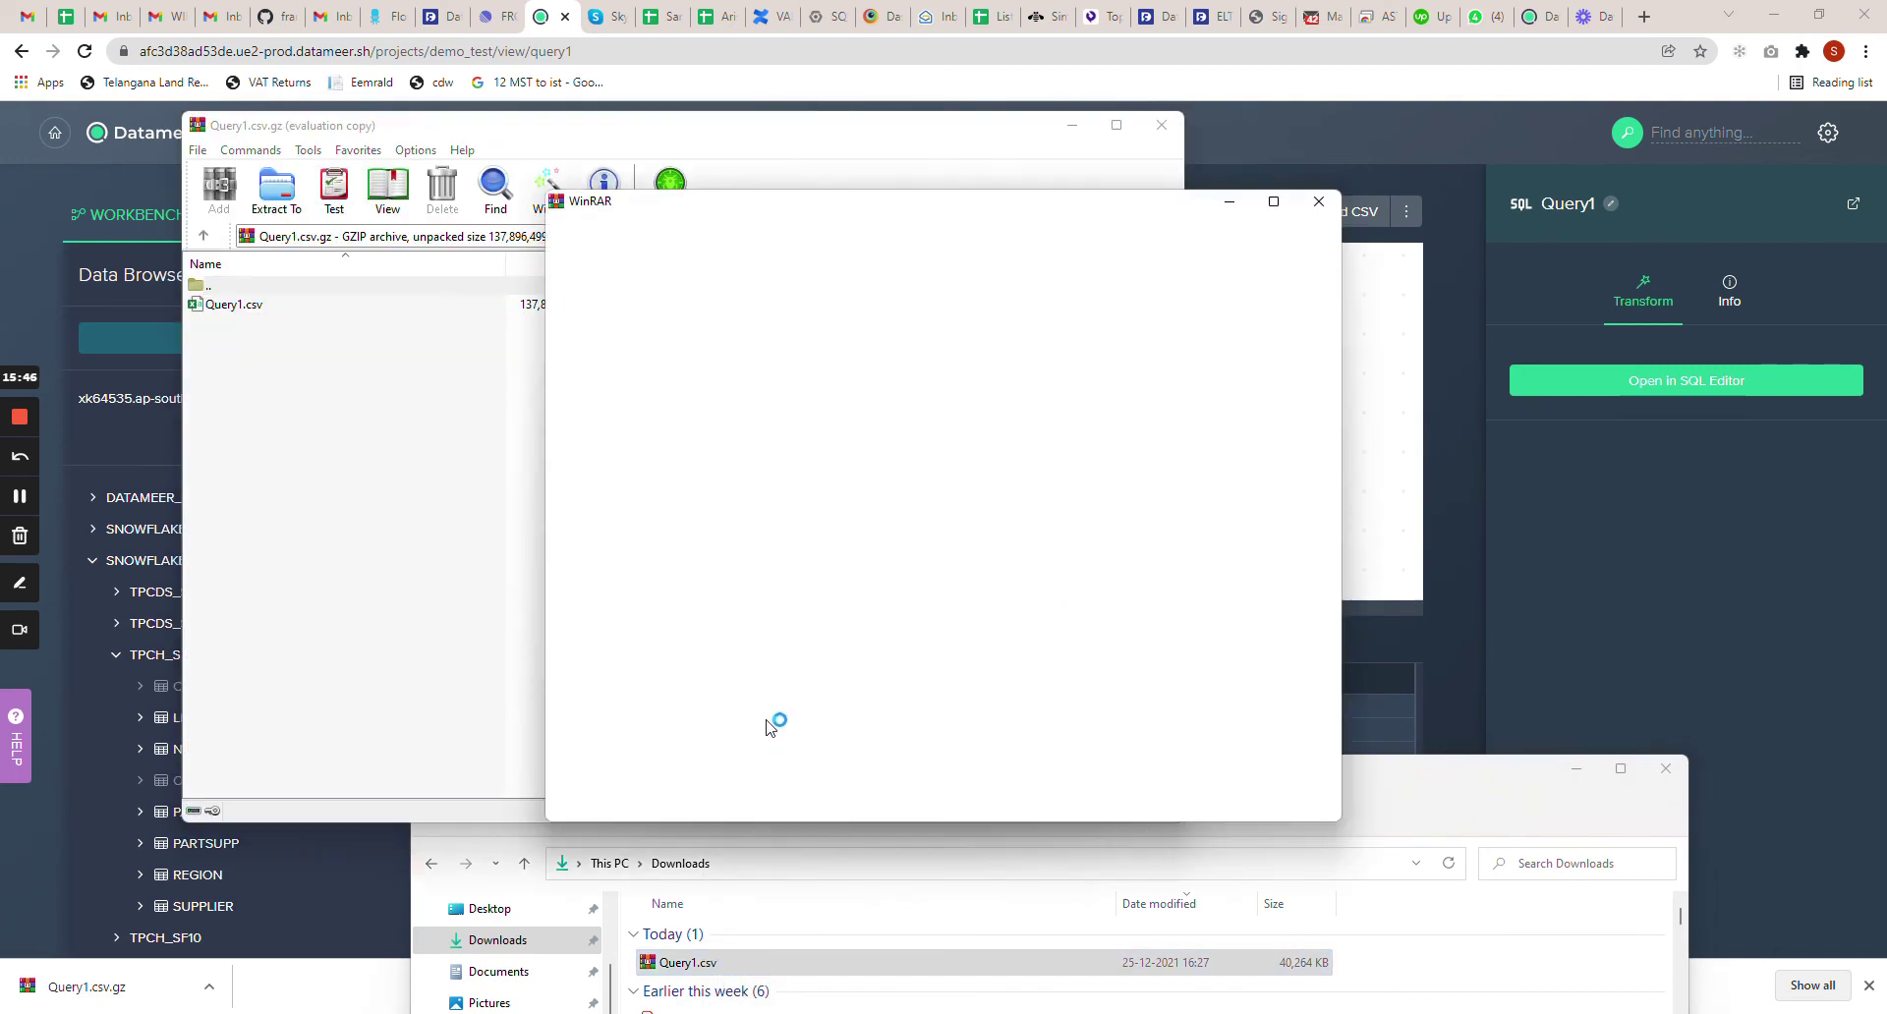
pyautogui.click(1318, 201)
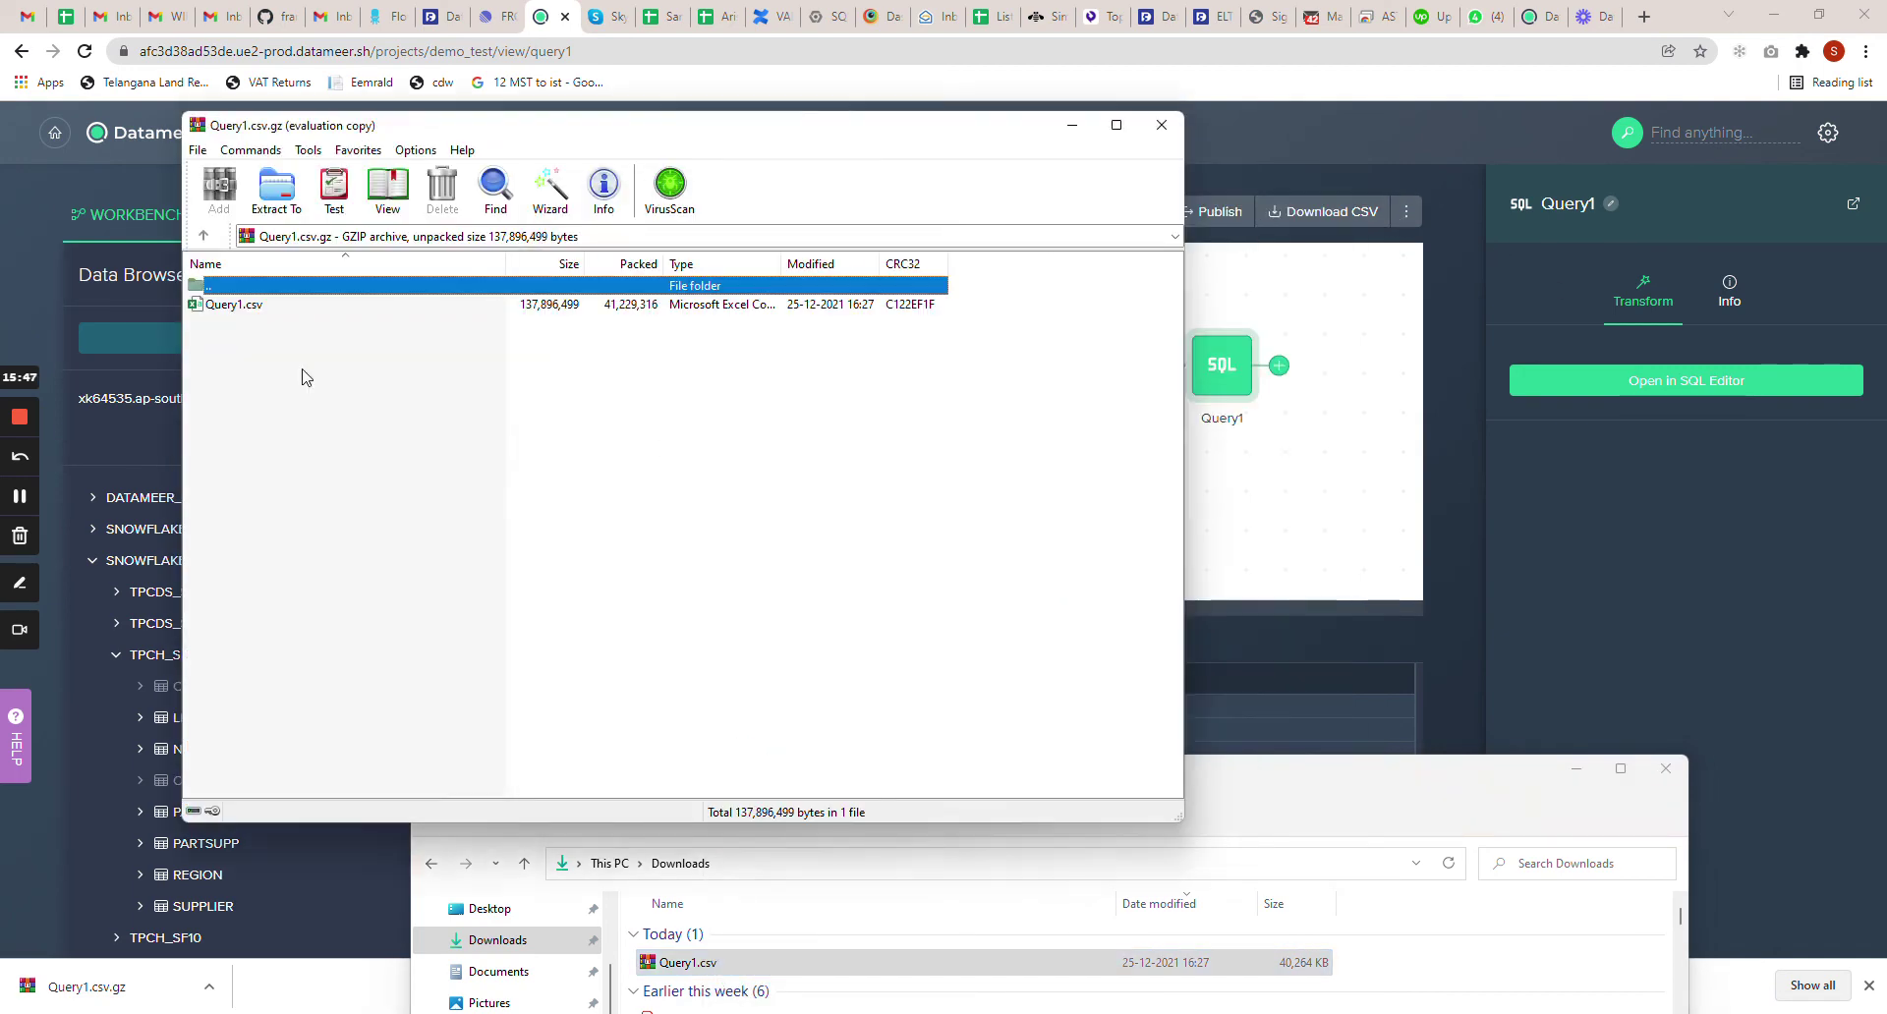
pyautogui.click(236, 305)
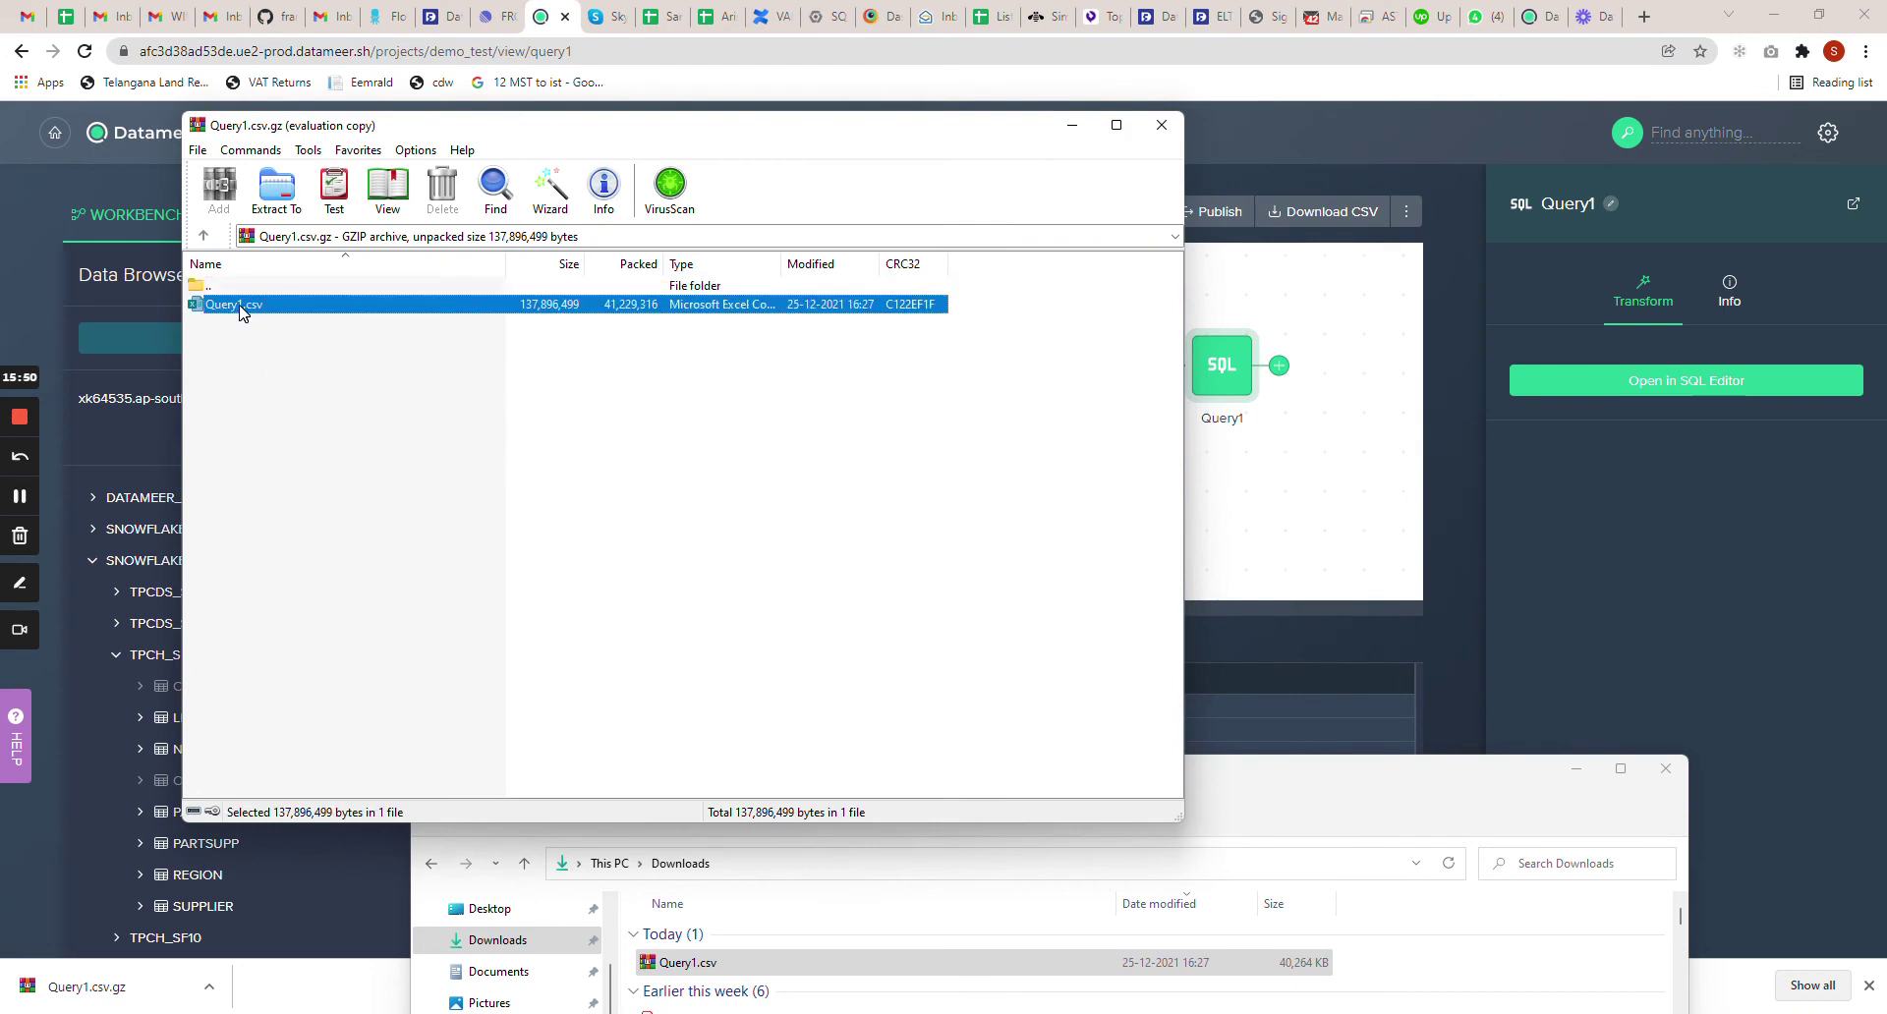
pyautogui.doubleClick(241, 308)
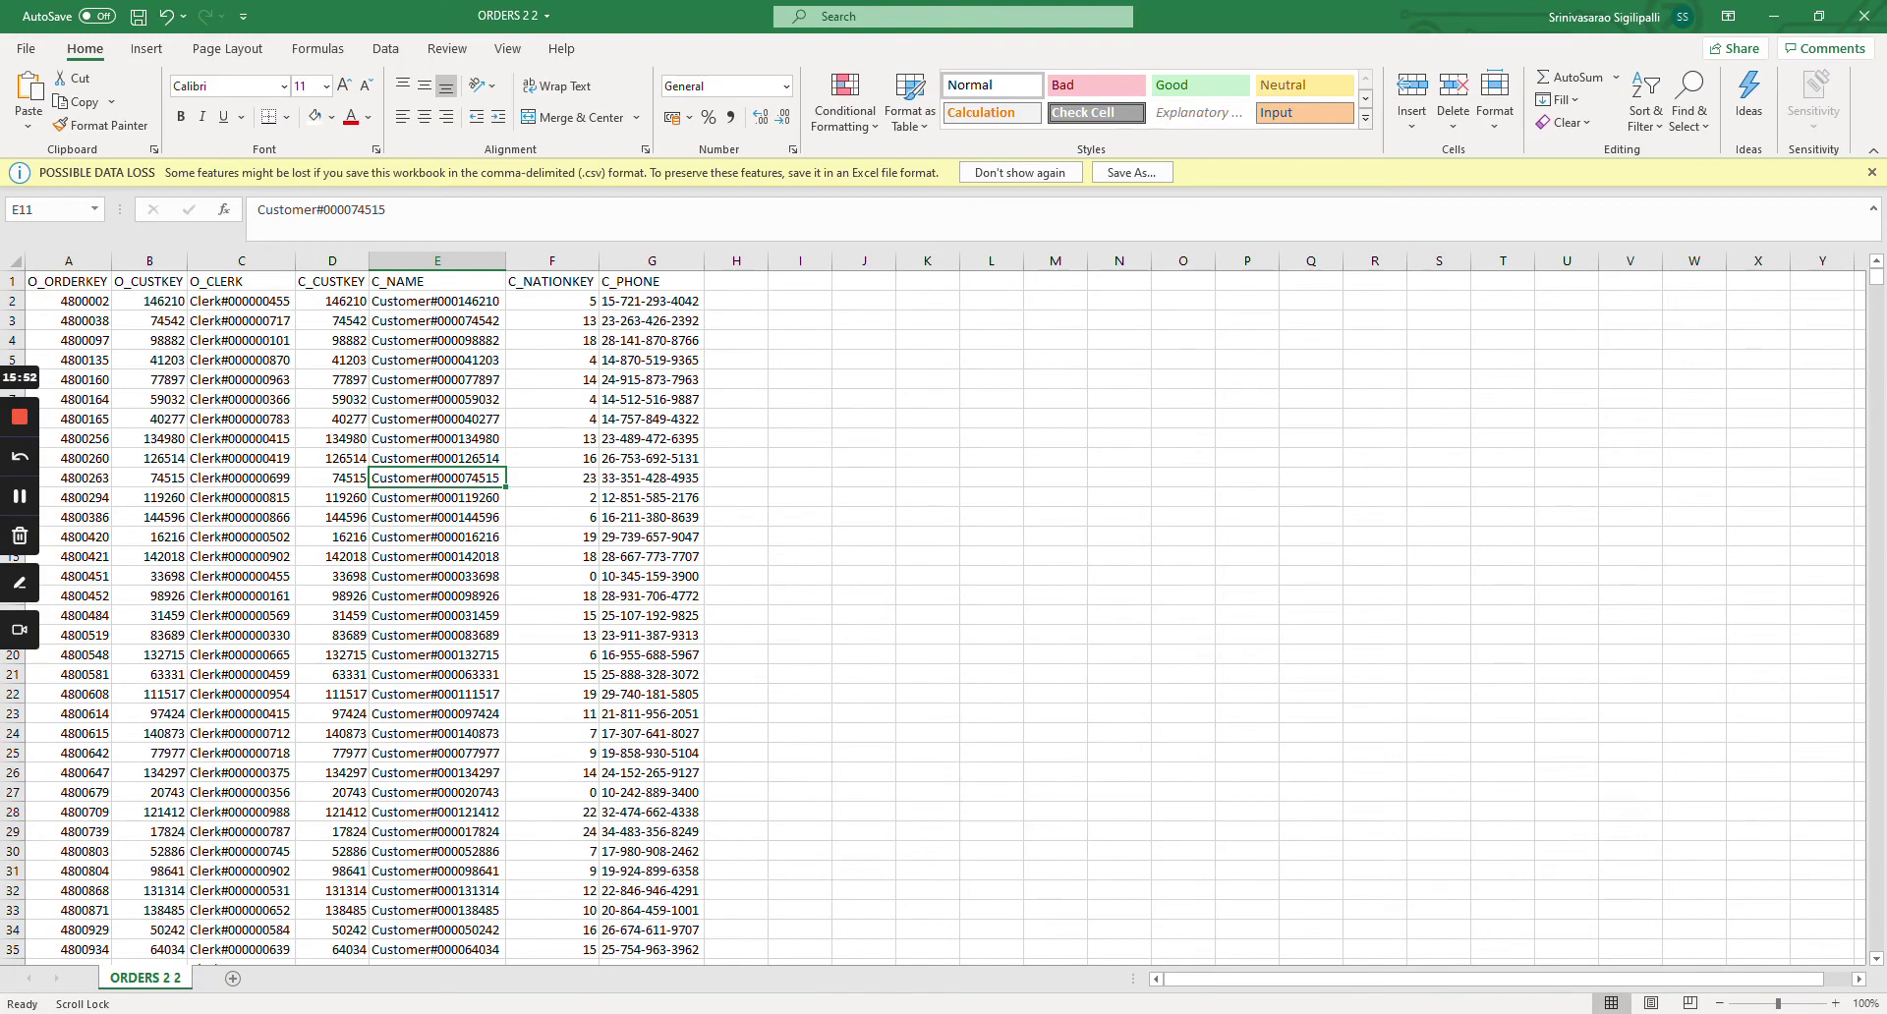
pyautogui.click(651, 655)
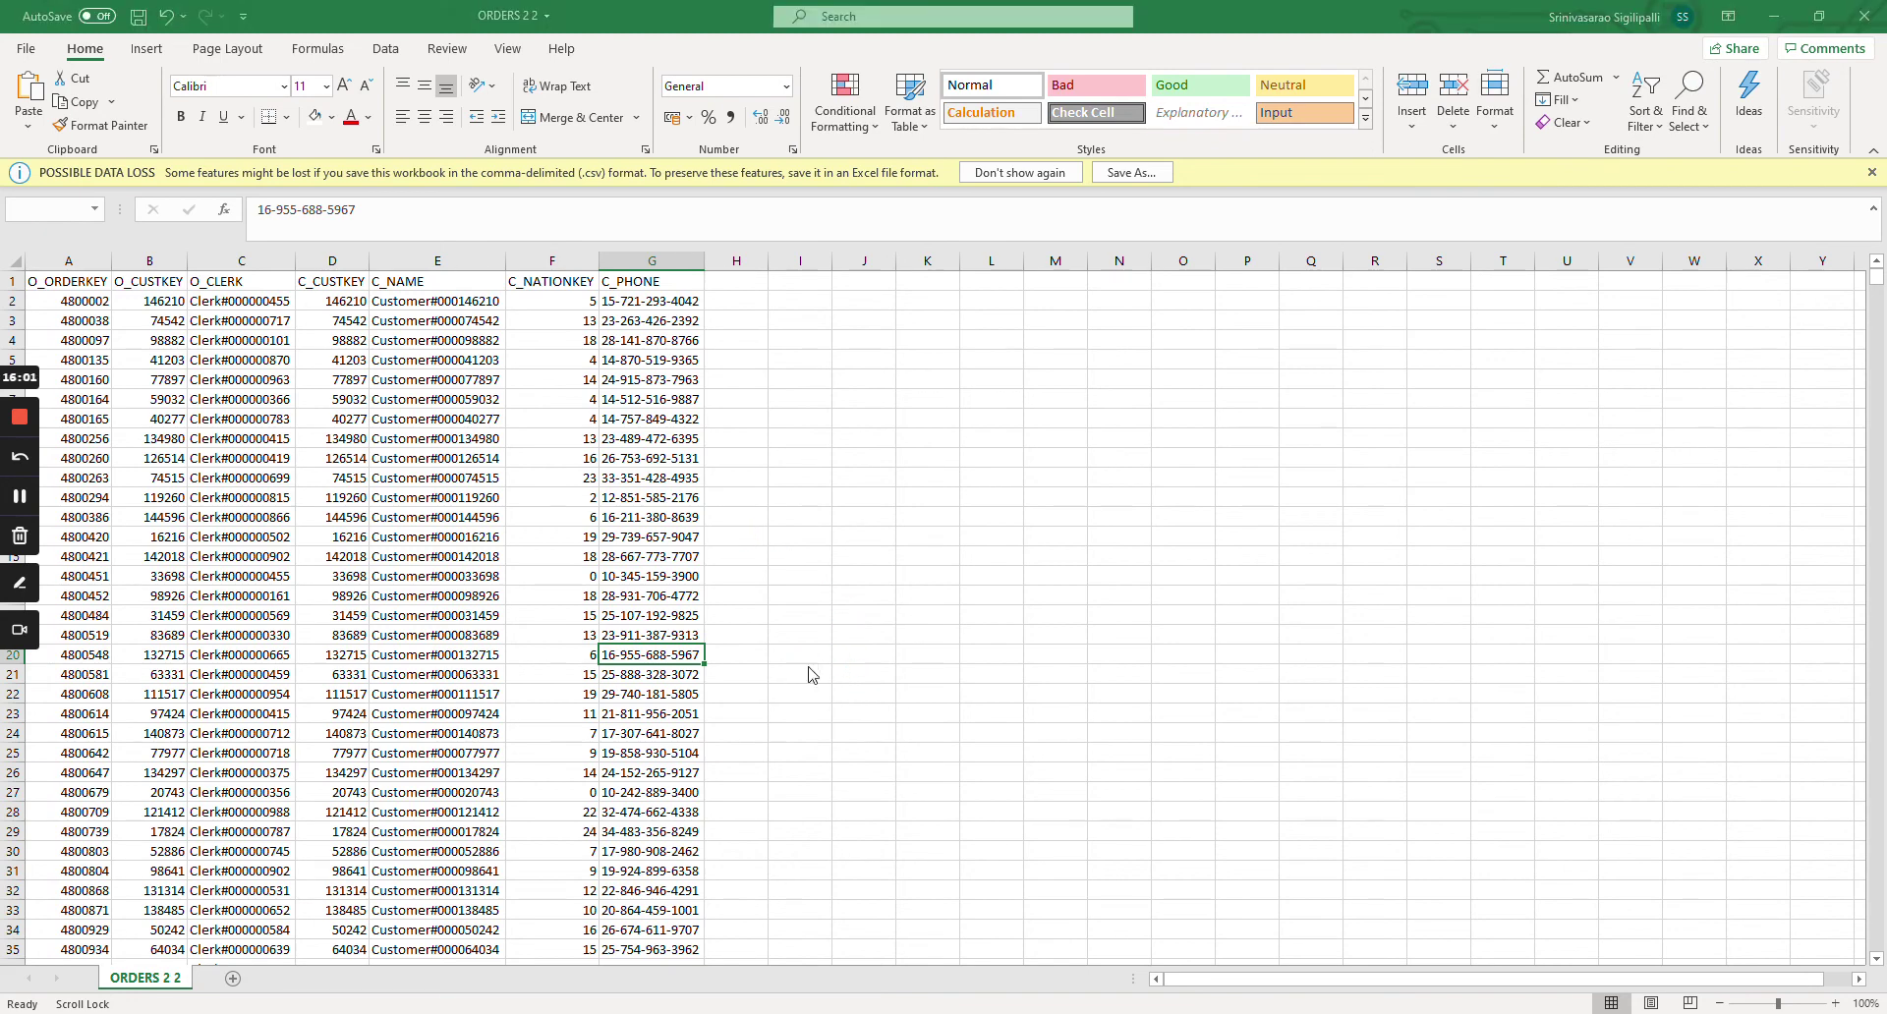
pyautogui.click(960, 573)
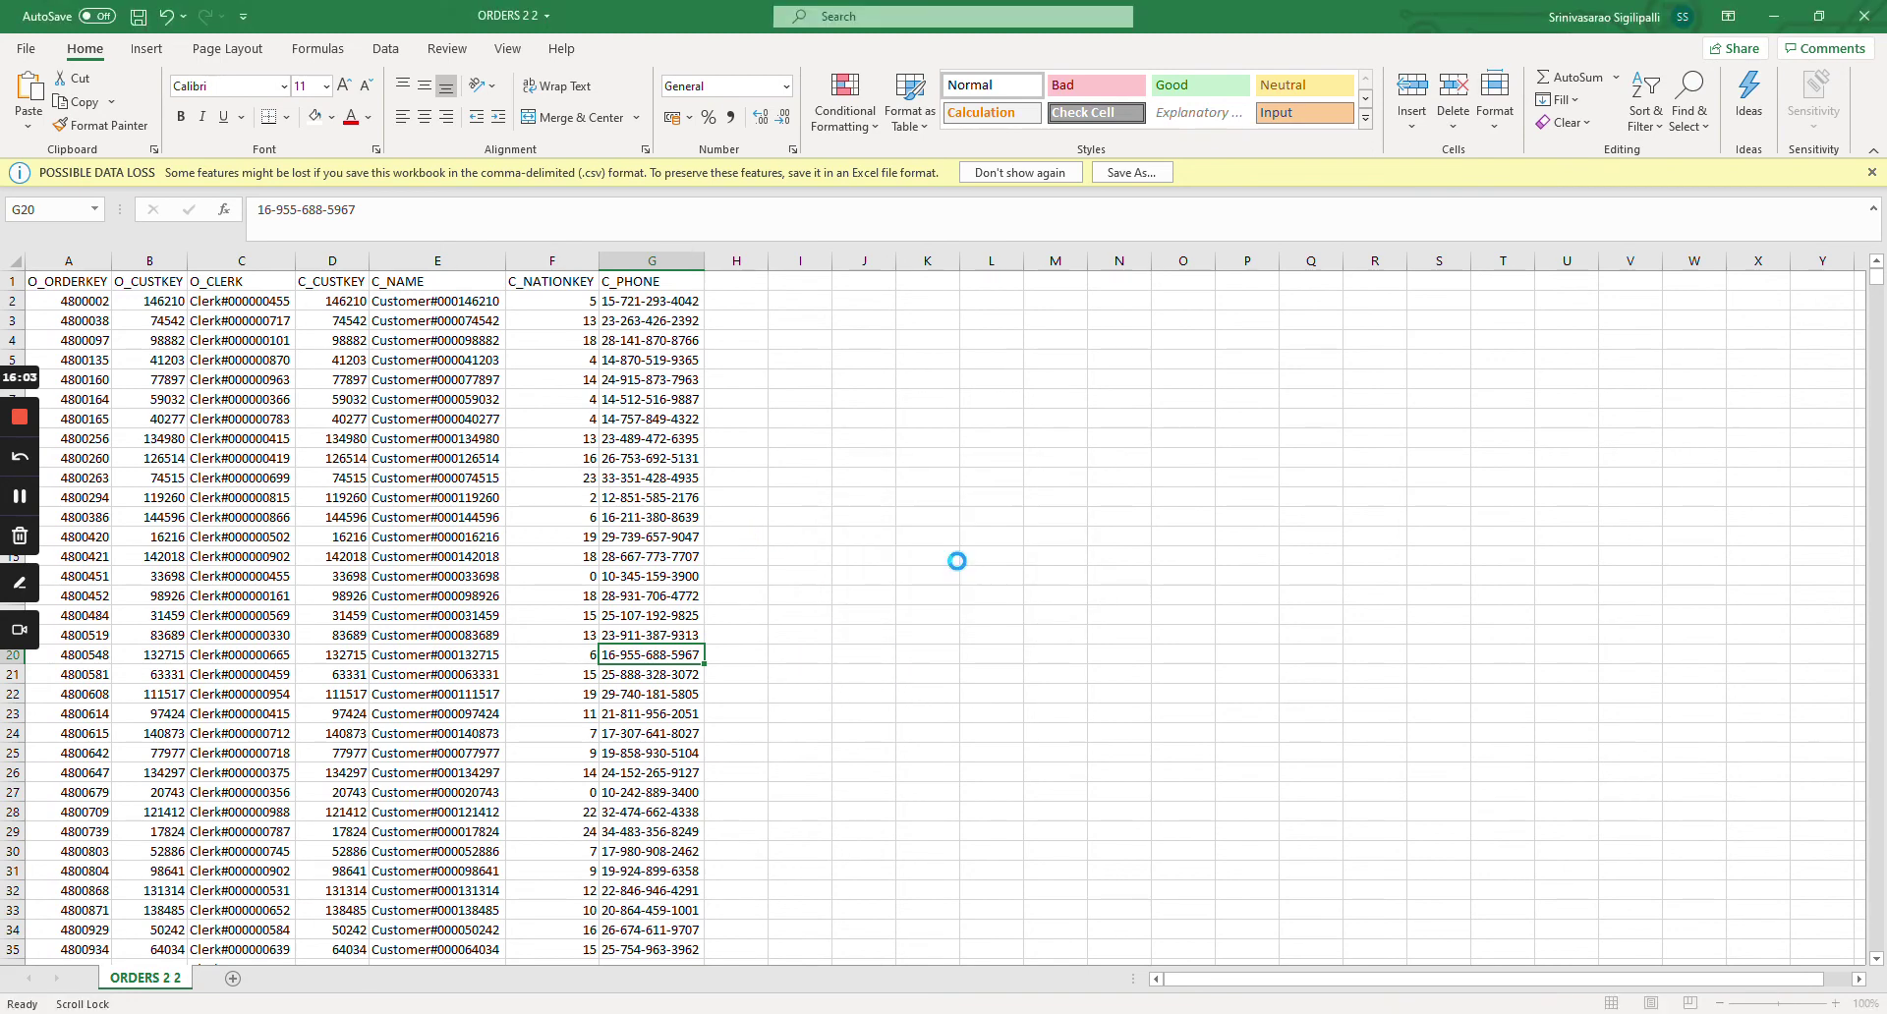
# Autofit the widths of all columns in the Query1 sheet
pyautogui.click(496, 537)
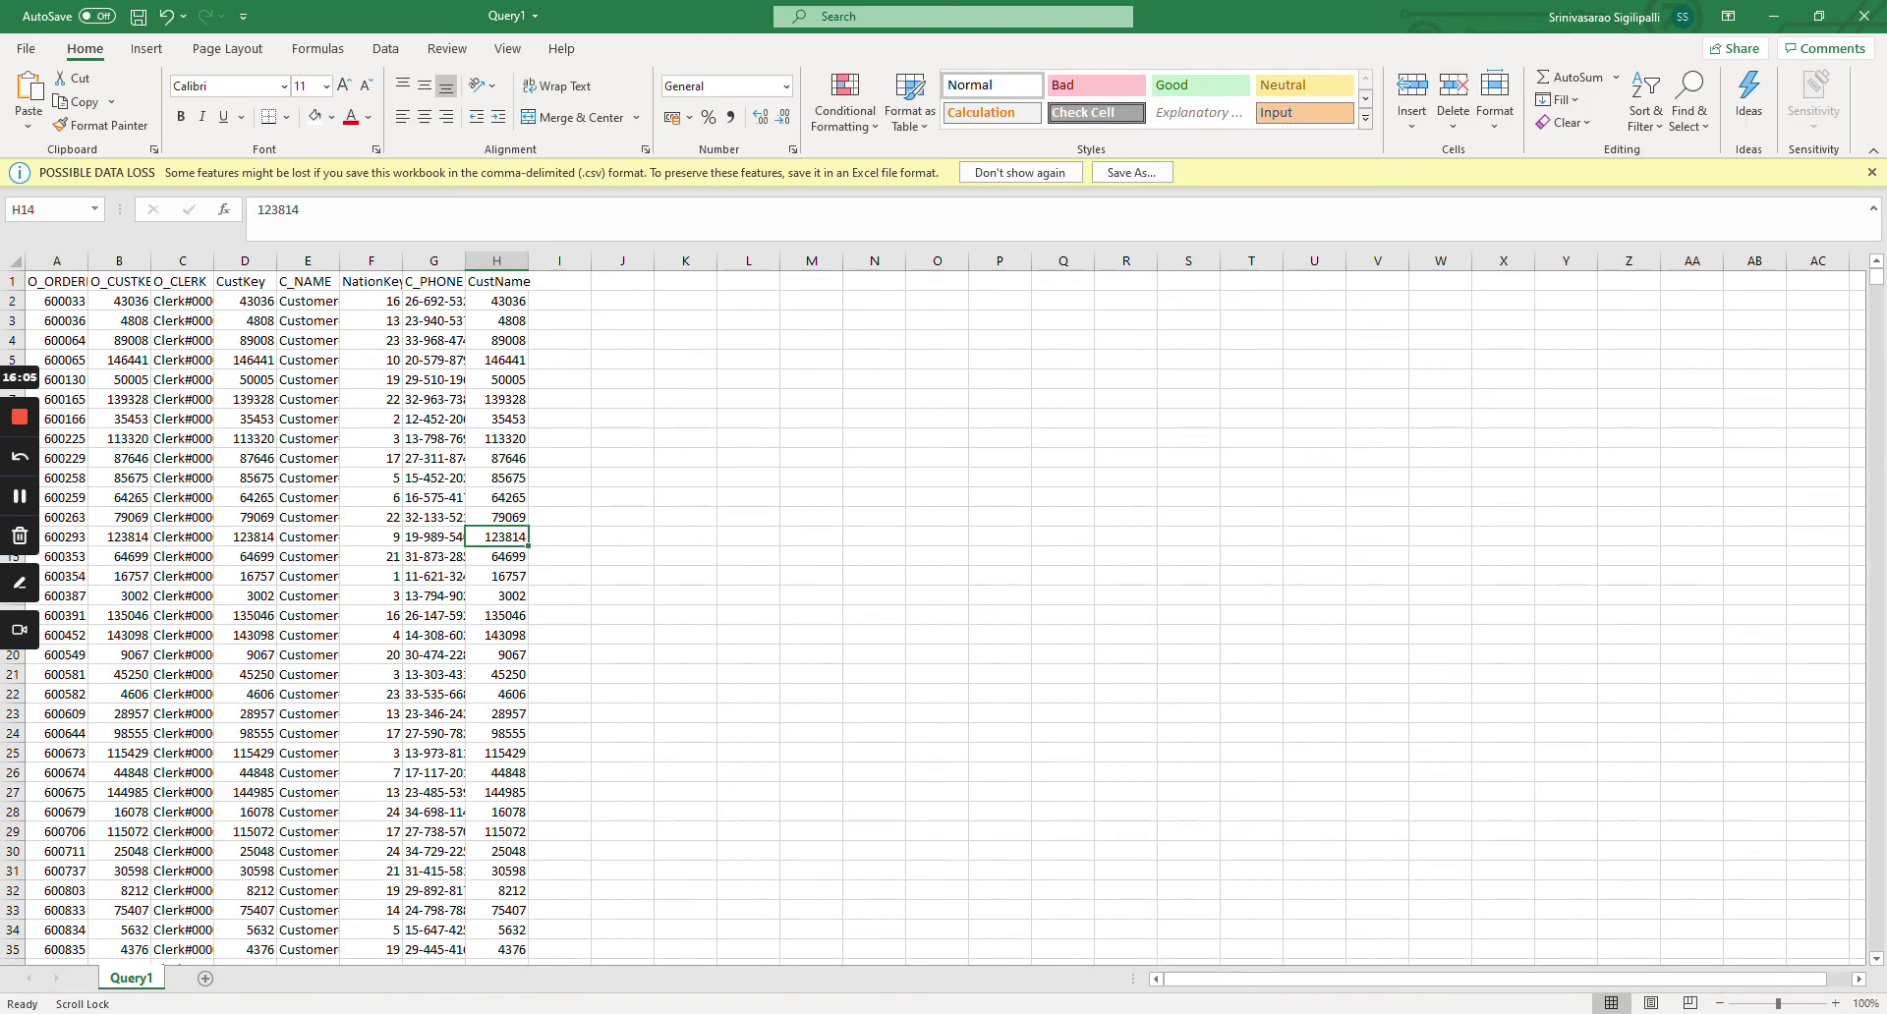
pyautogui.hotkey('ctrl', 'a')
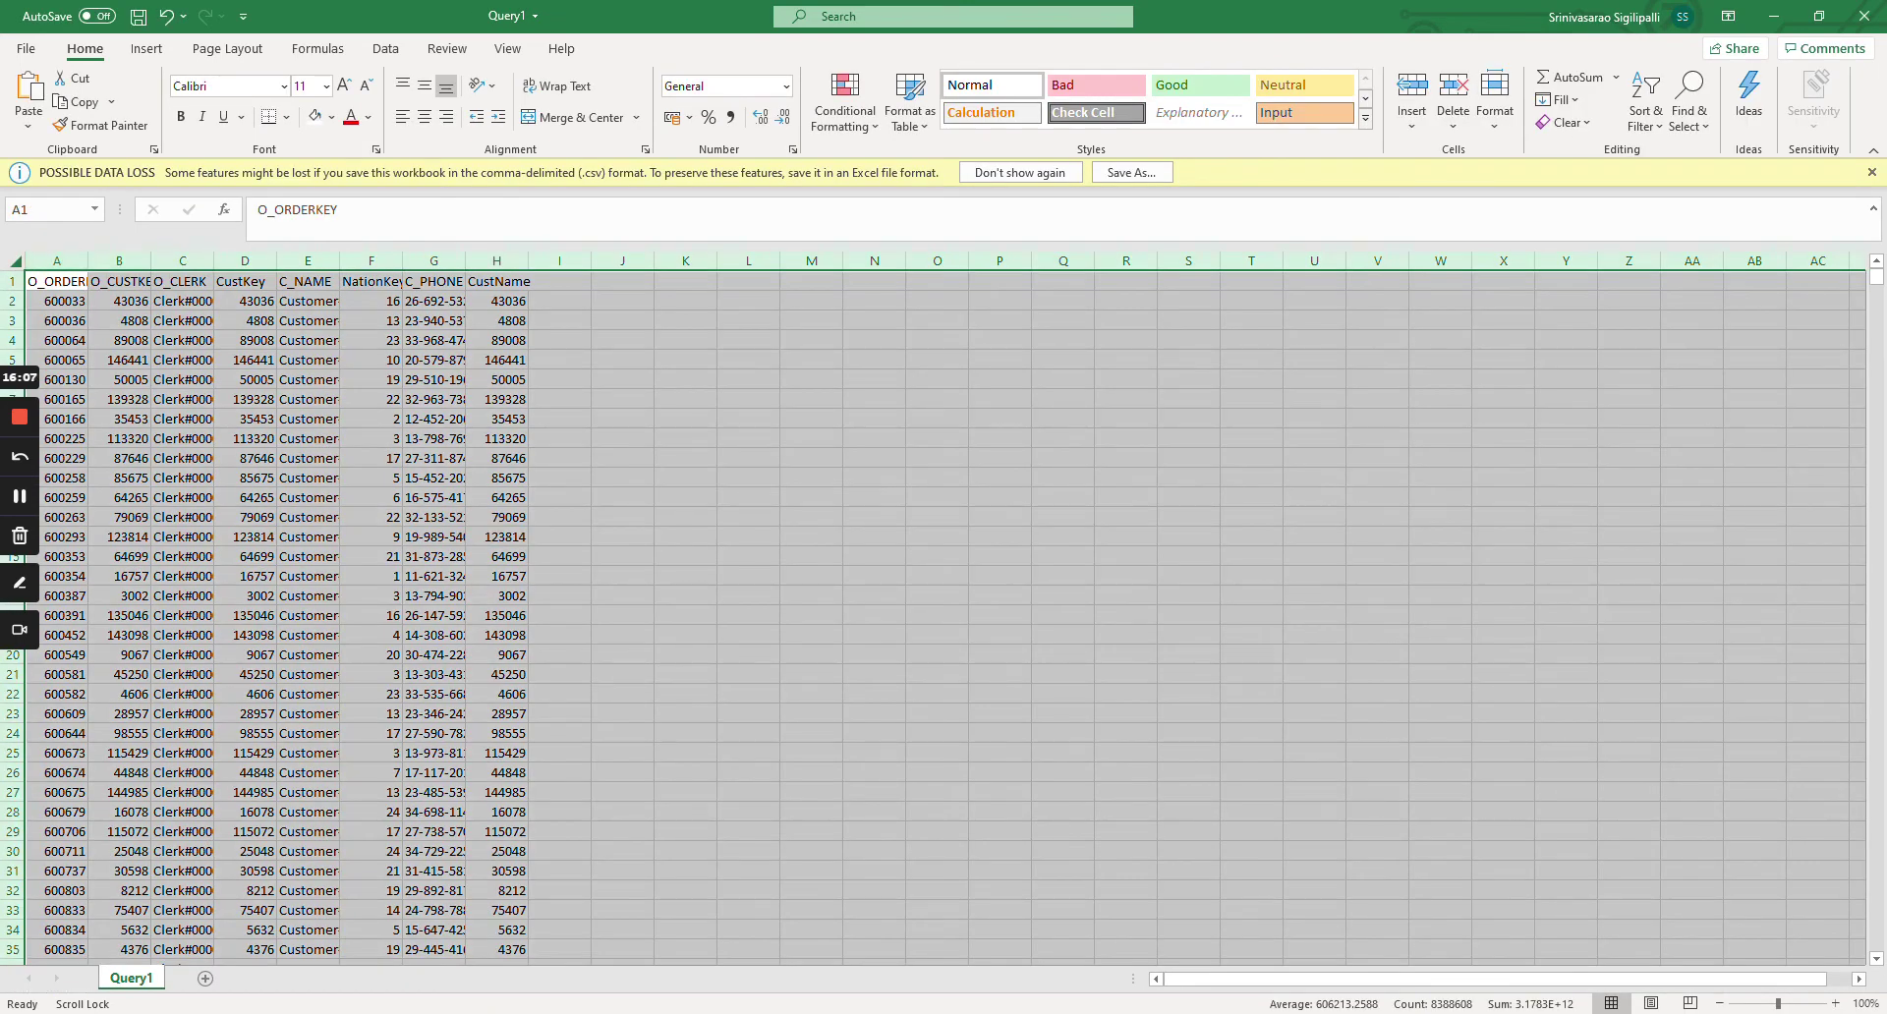
pyautogui.hotkey('alt', 'h')
pyautogui.press('o')
pyautogui.press('i')
pyautogui.click(420, 418)
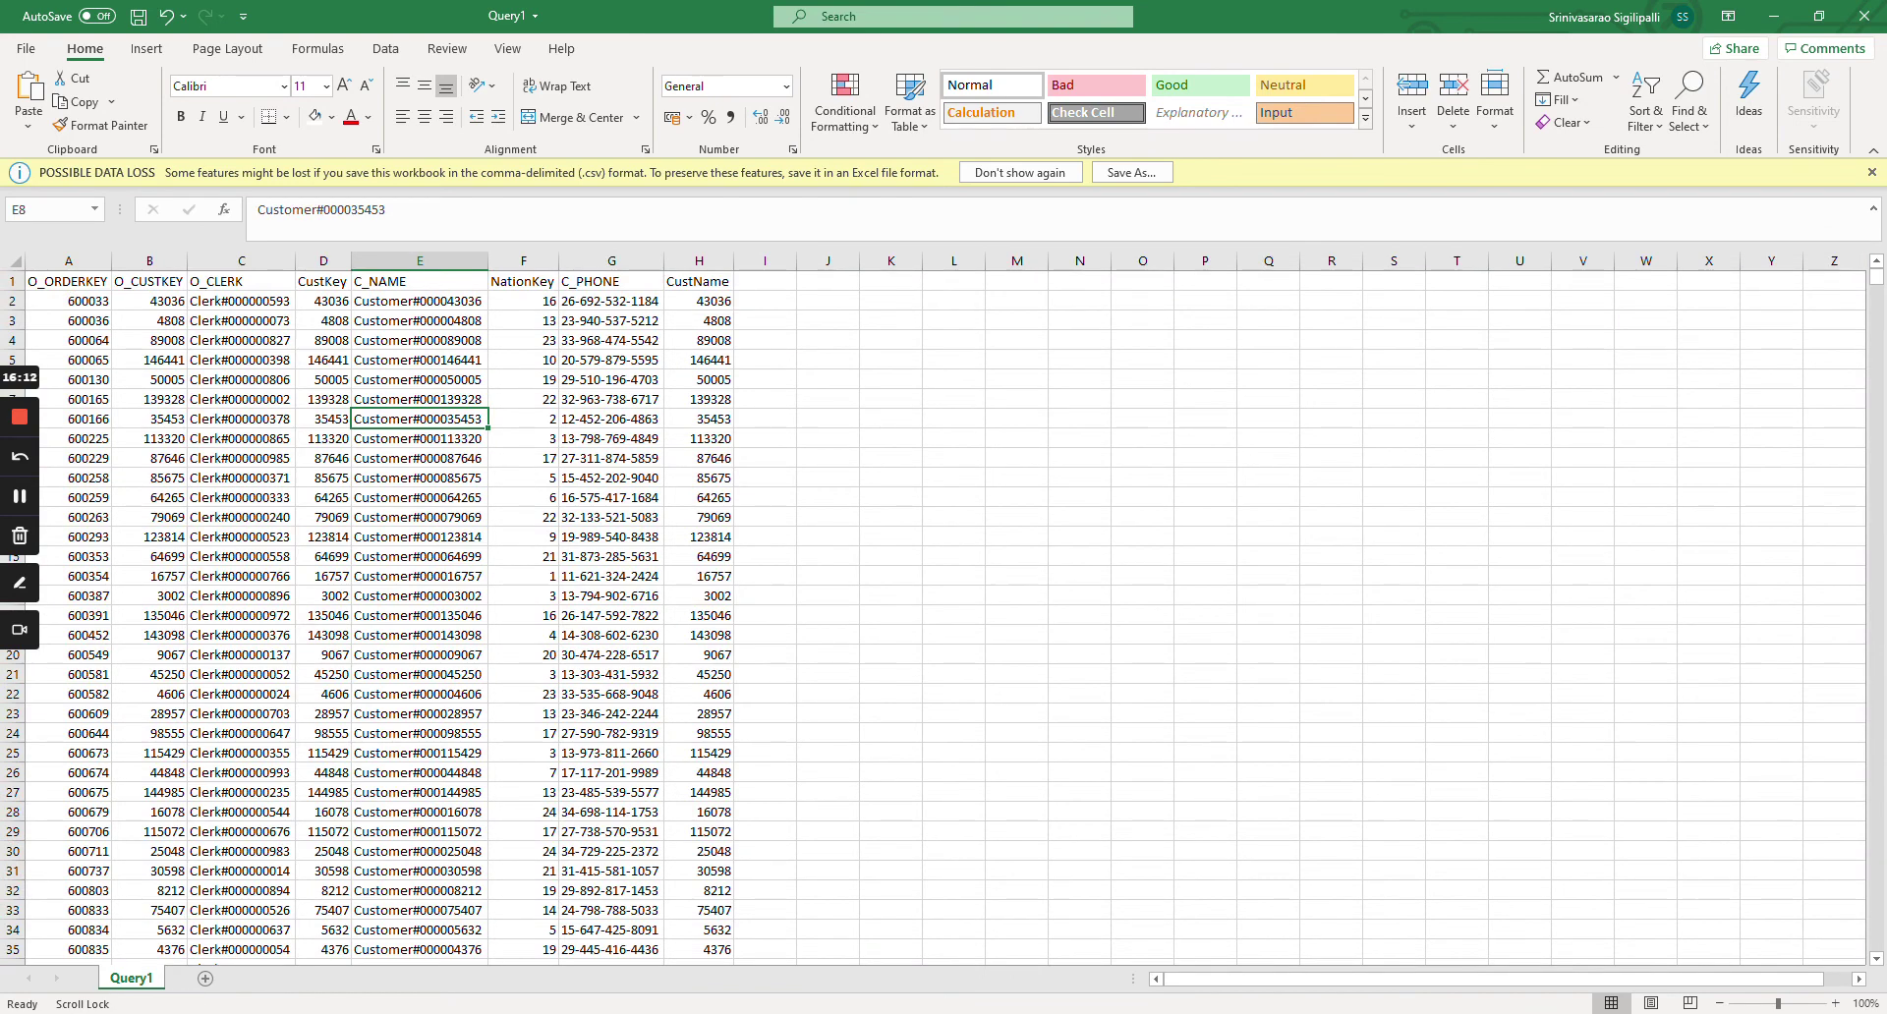
pyautogui.moveTo(827, 674); pyautogui.dragTo(828, 655)
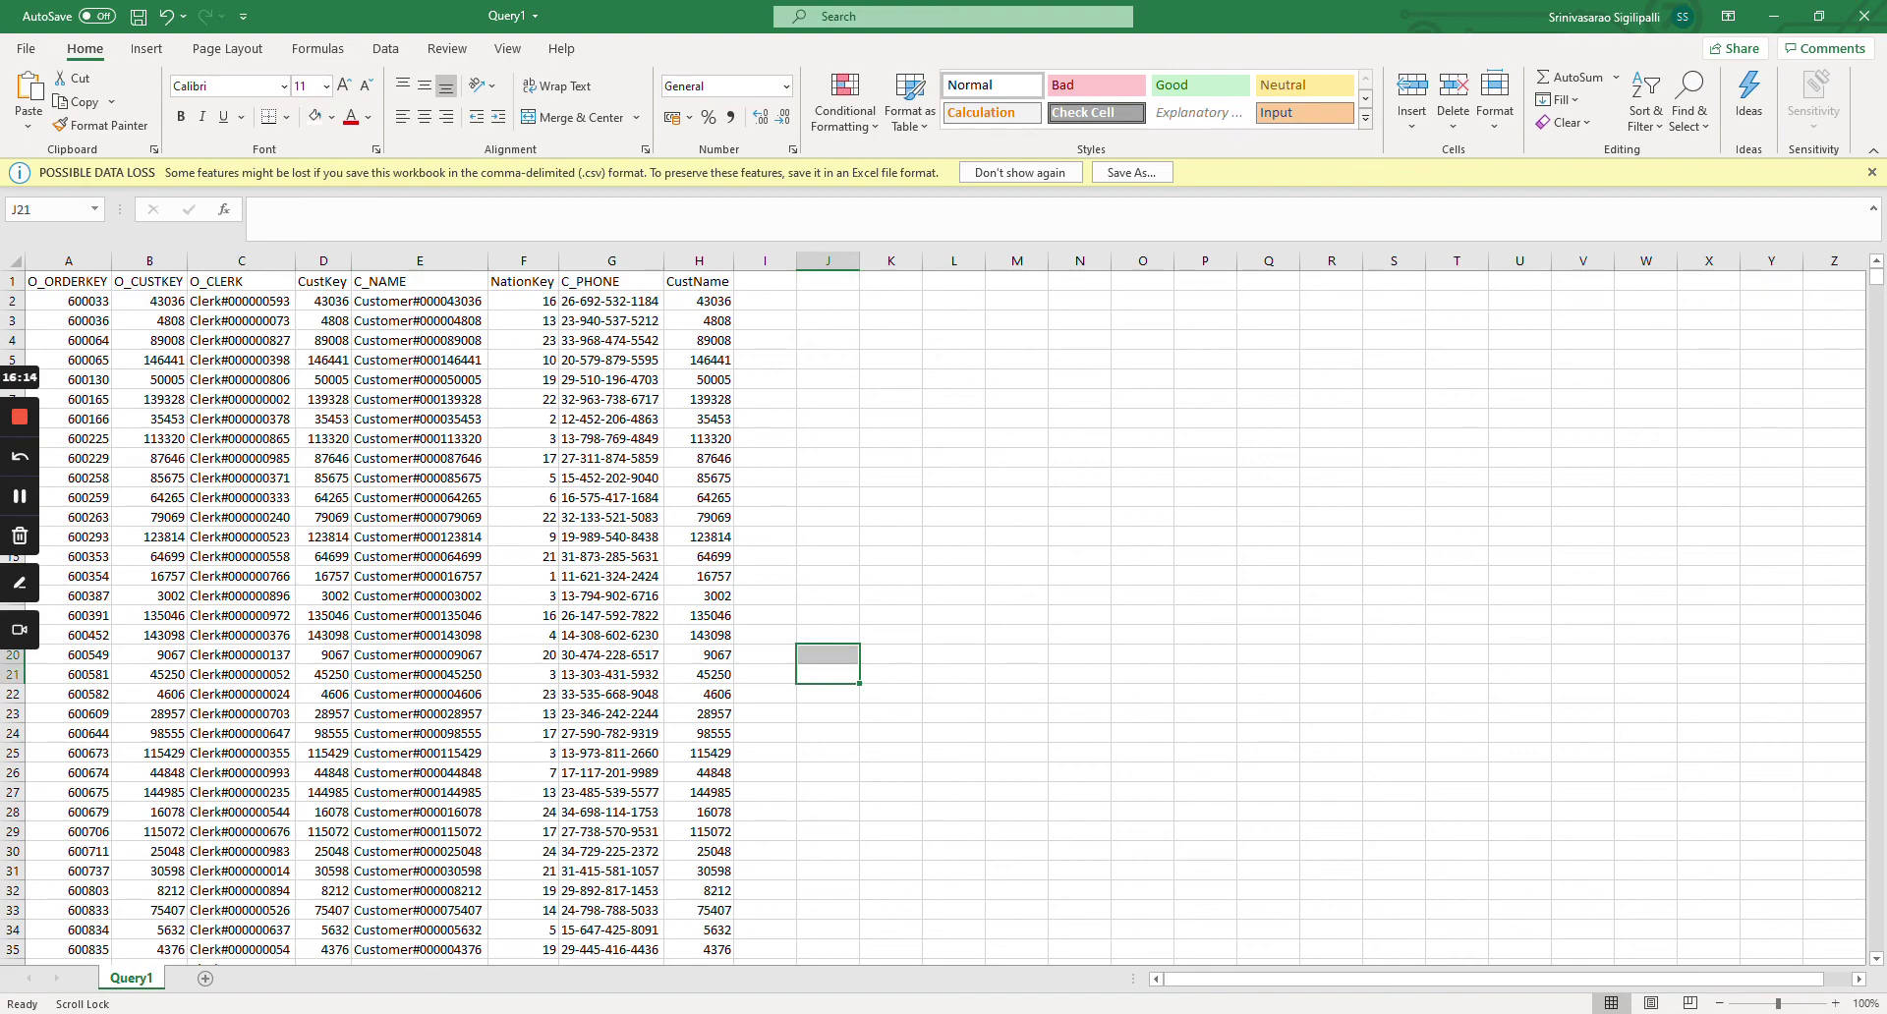
# Switch back to Datameer and publish the Query1 view as QUERY1 to the DATAMEER_TEST.OUTPUT destination
pyautogui.moveTo(1116, 1012)
pyautogui.click(1041, 998)
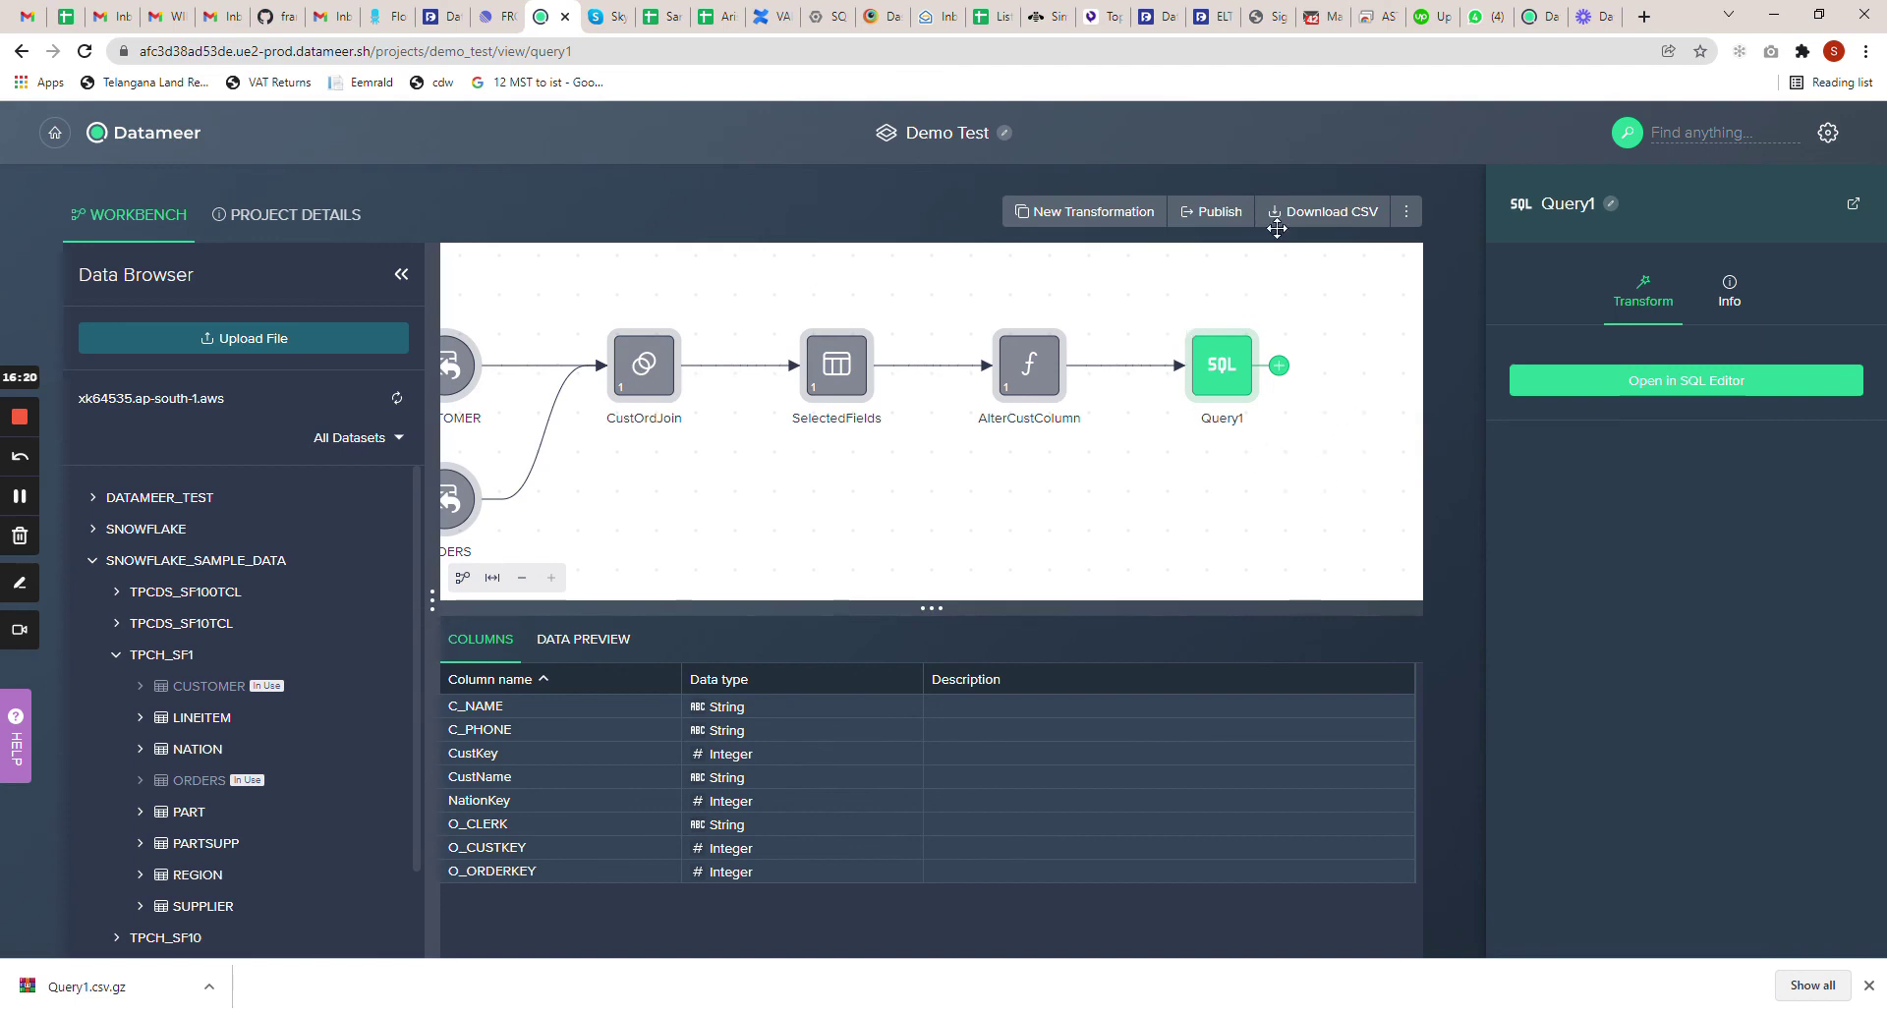
pyautogui.click(1218, 212)
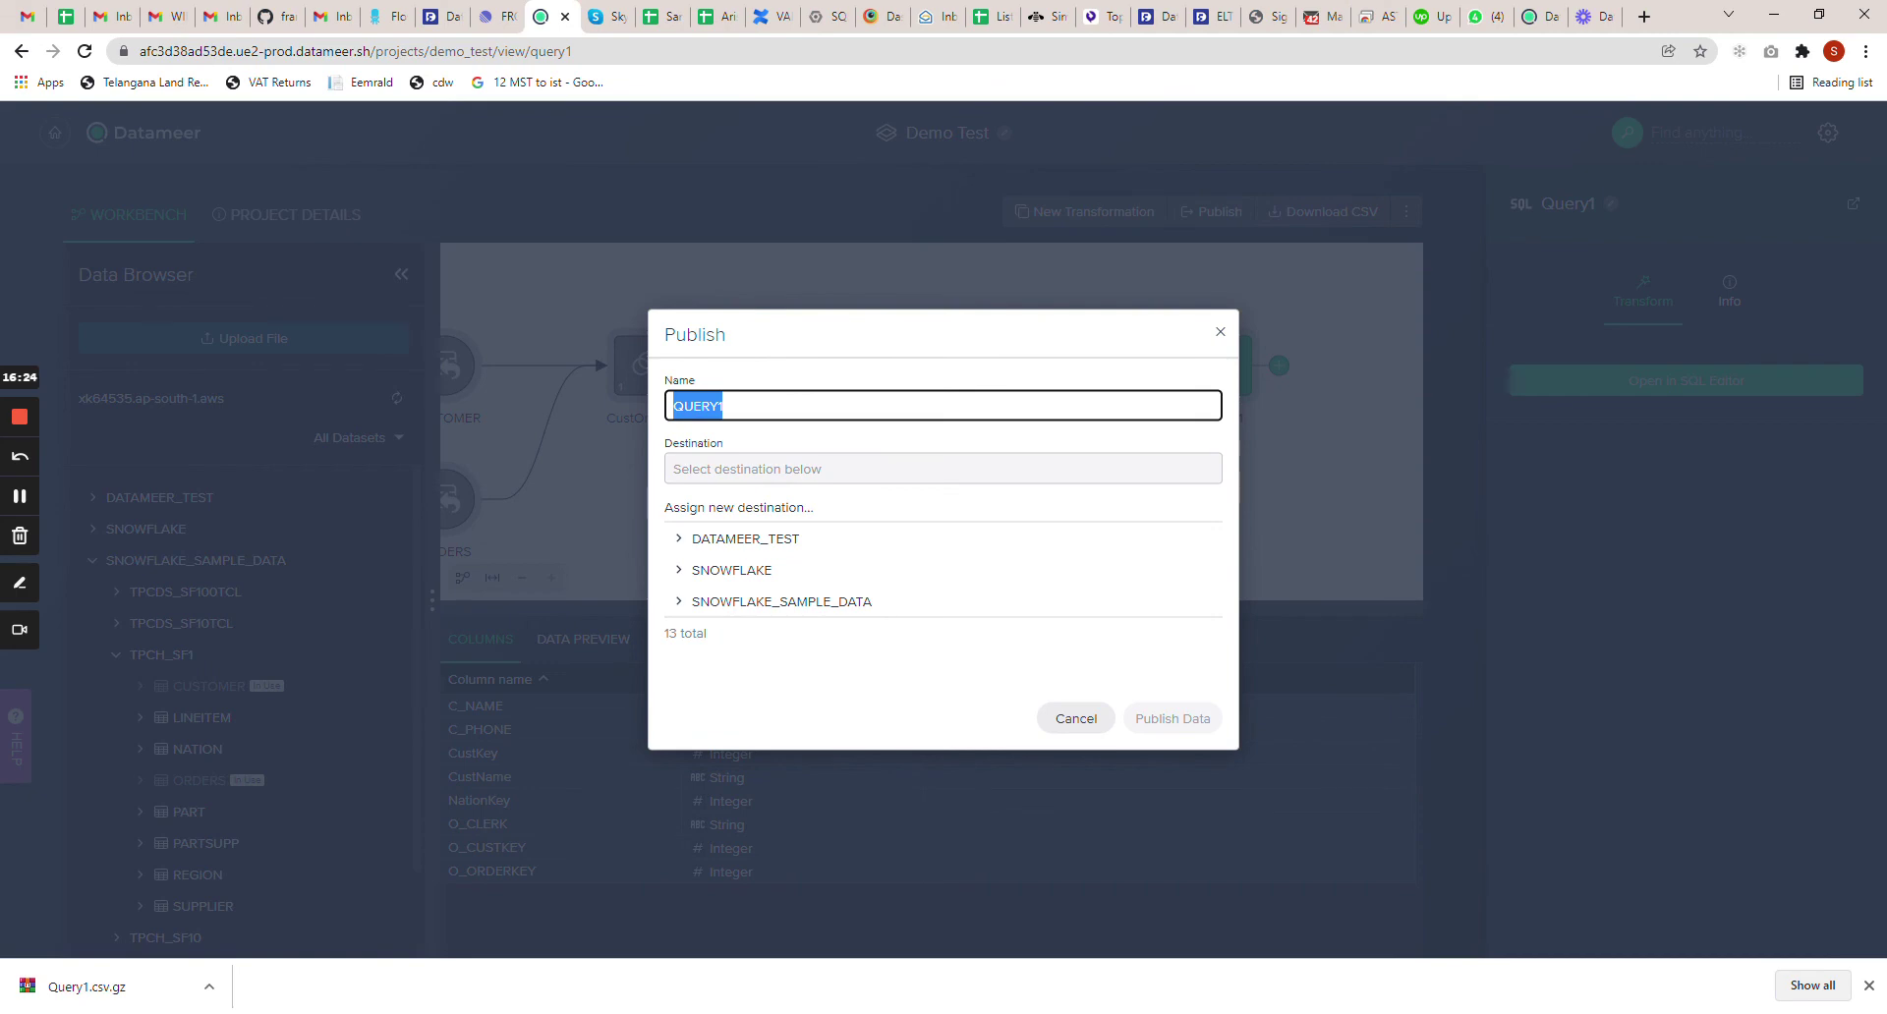
pyautogui.click(678, 540)
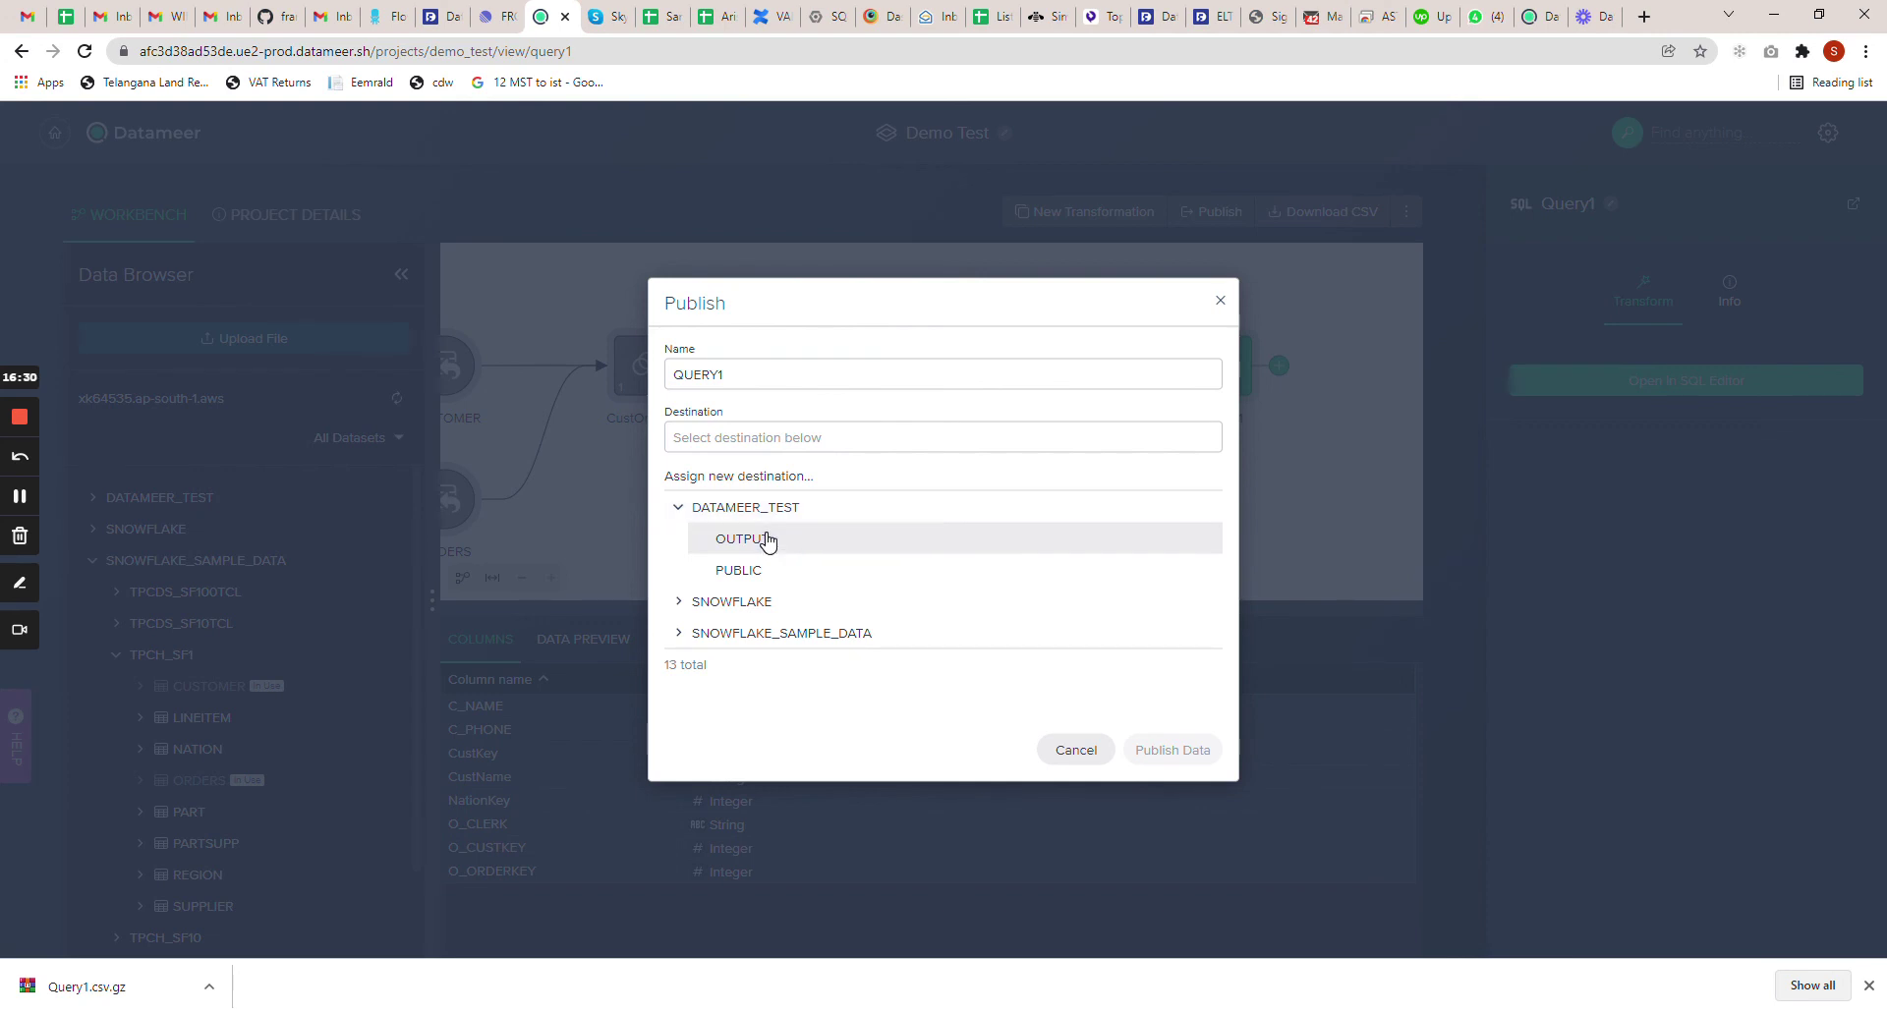
pyautogui.click(767, 539)
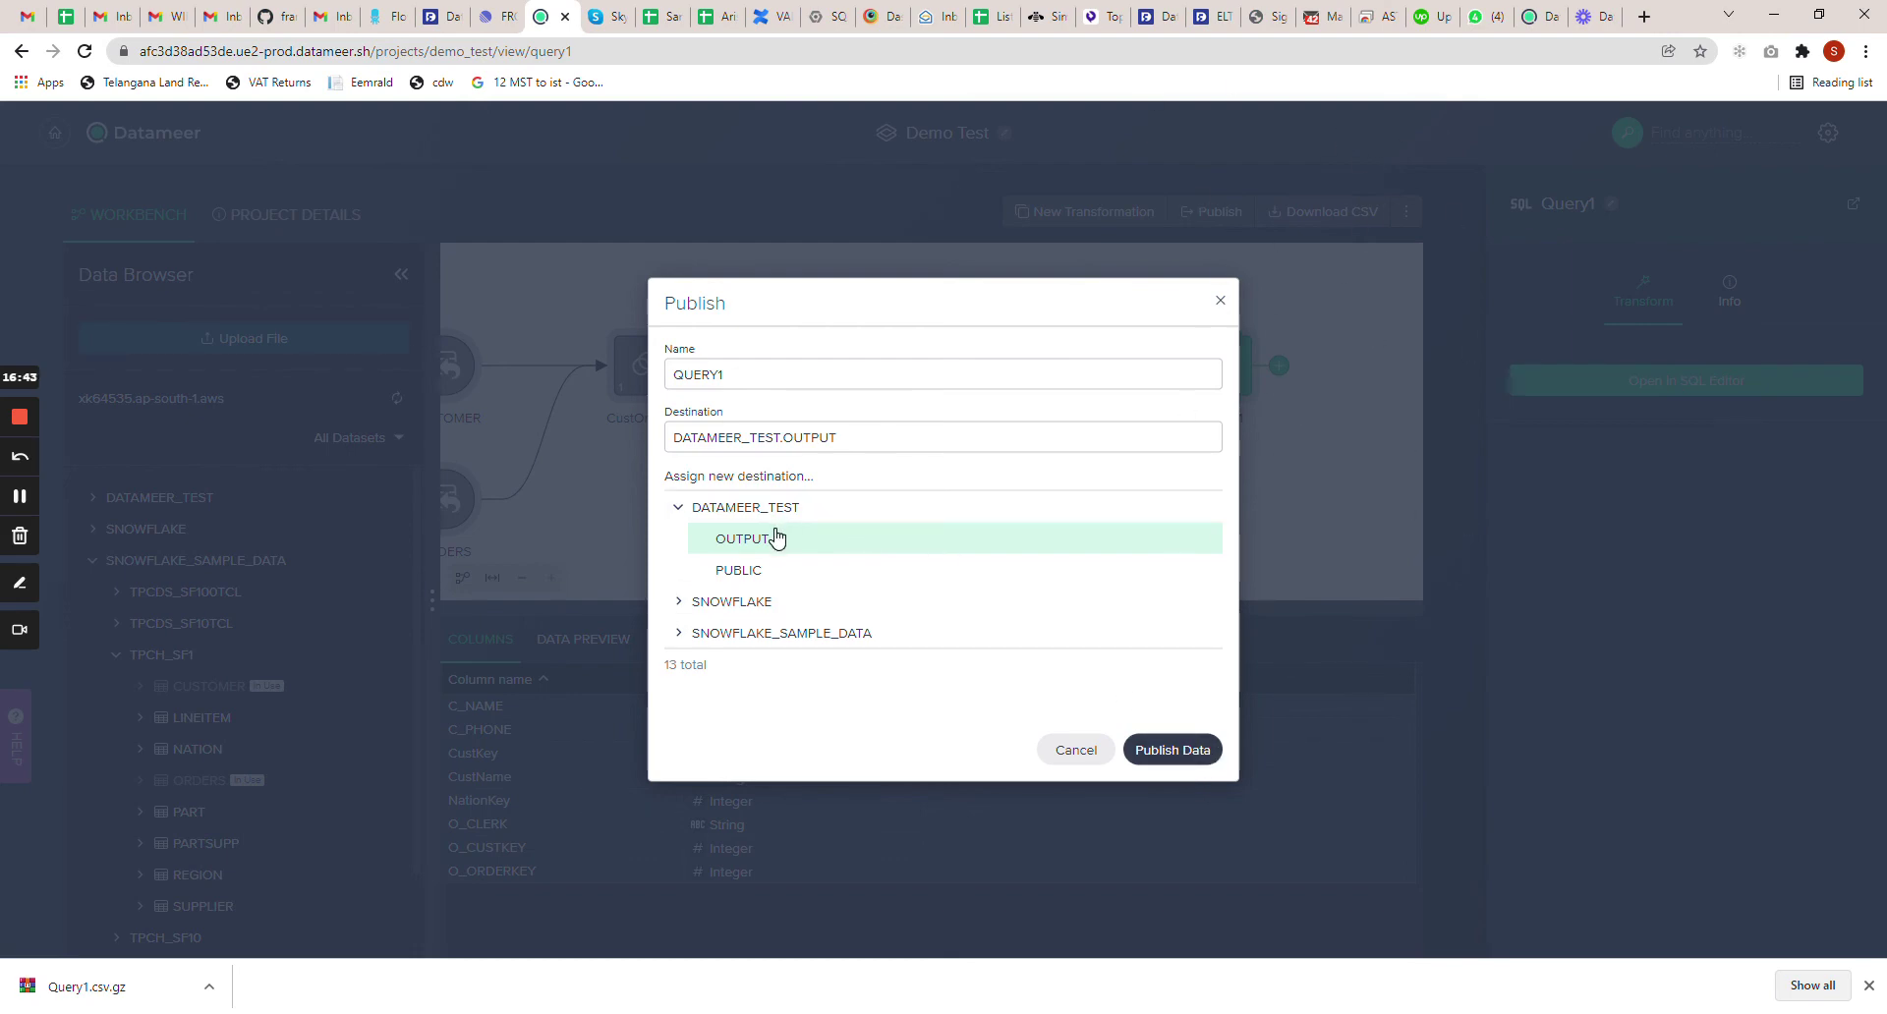
pyautogui.click(1189, 754)
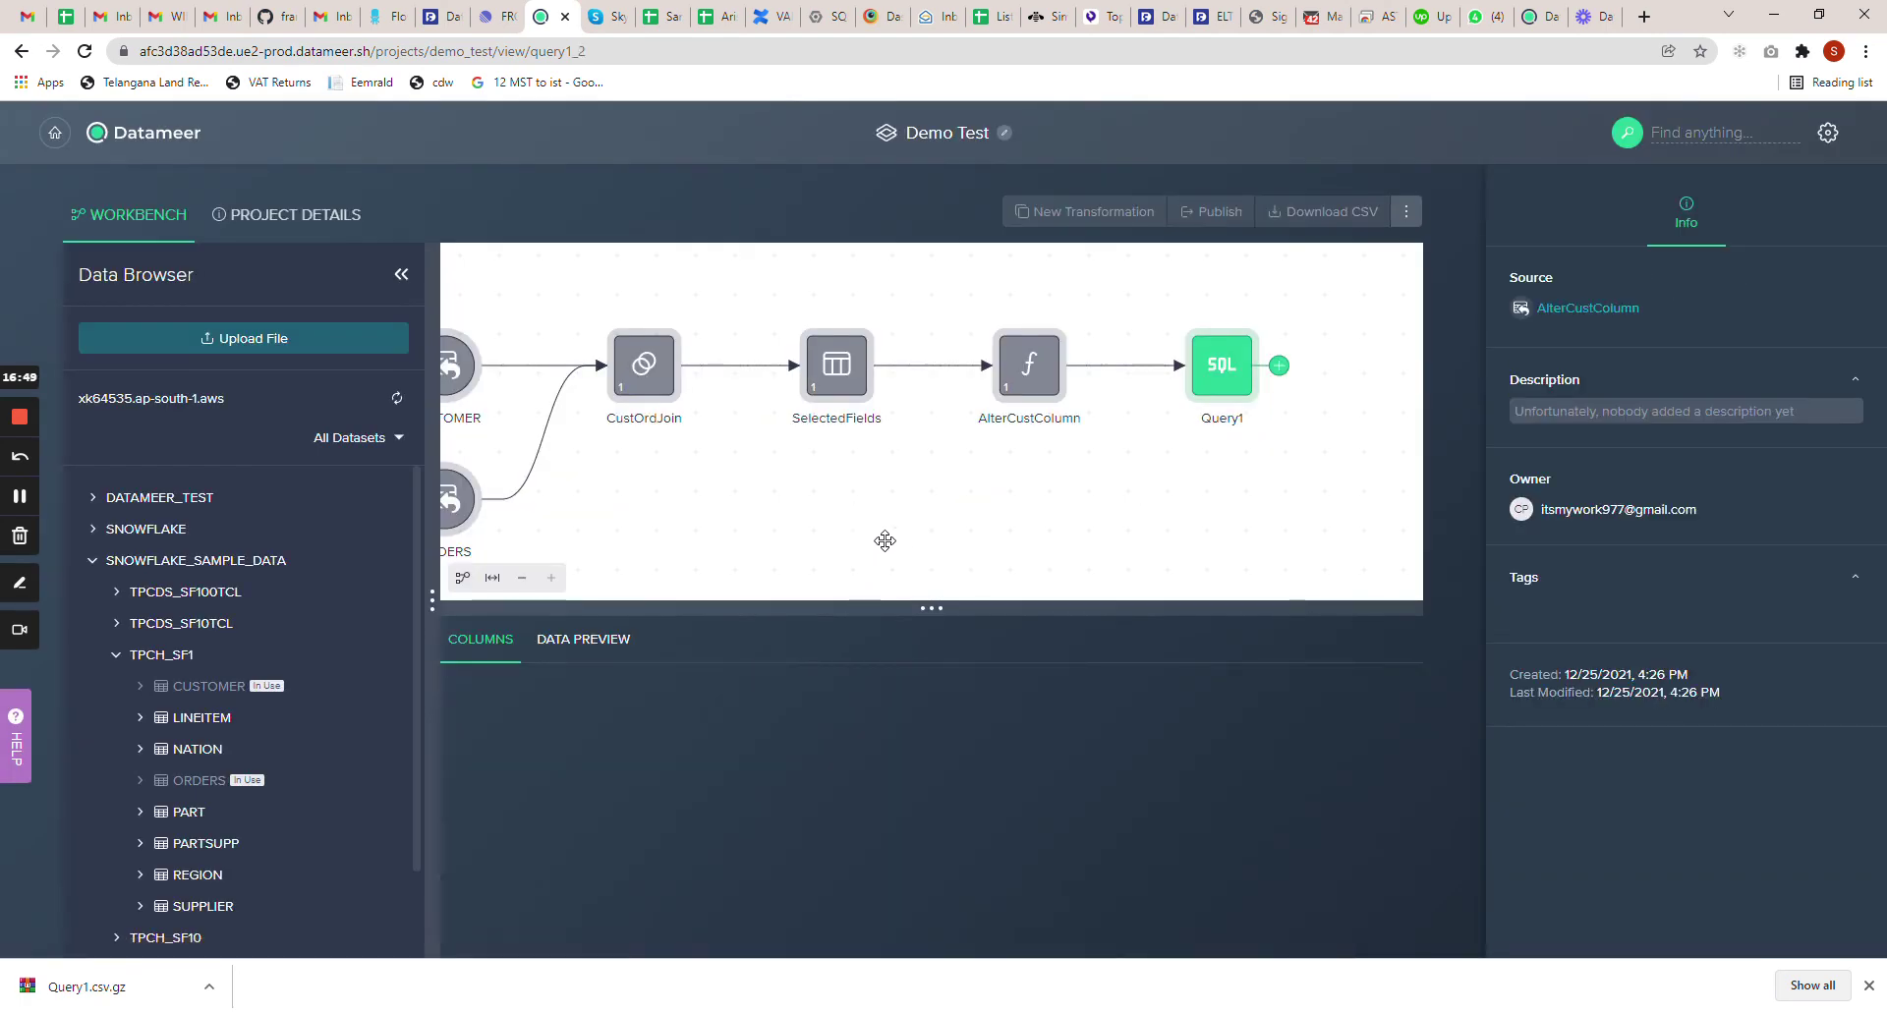
# Re-publish the QUERY1 output of the pipeline
pyautogui.moveTo(1141, 501); pyautogui.dragTo(995, 547)
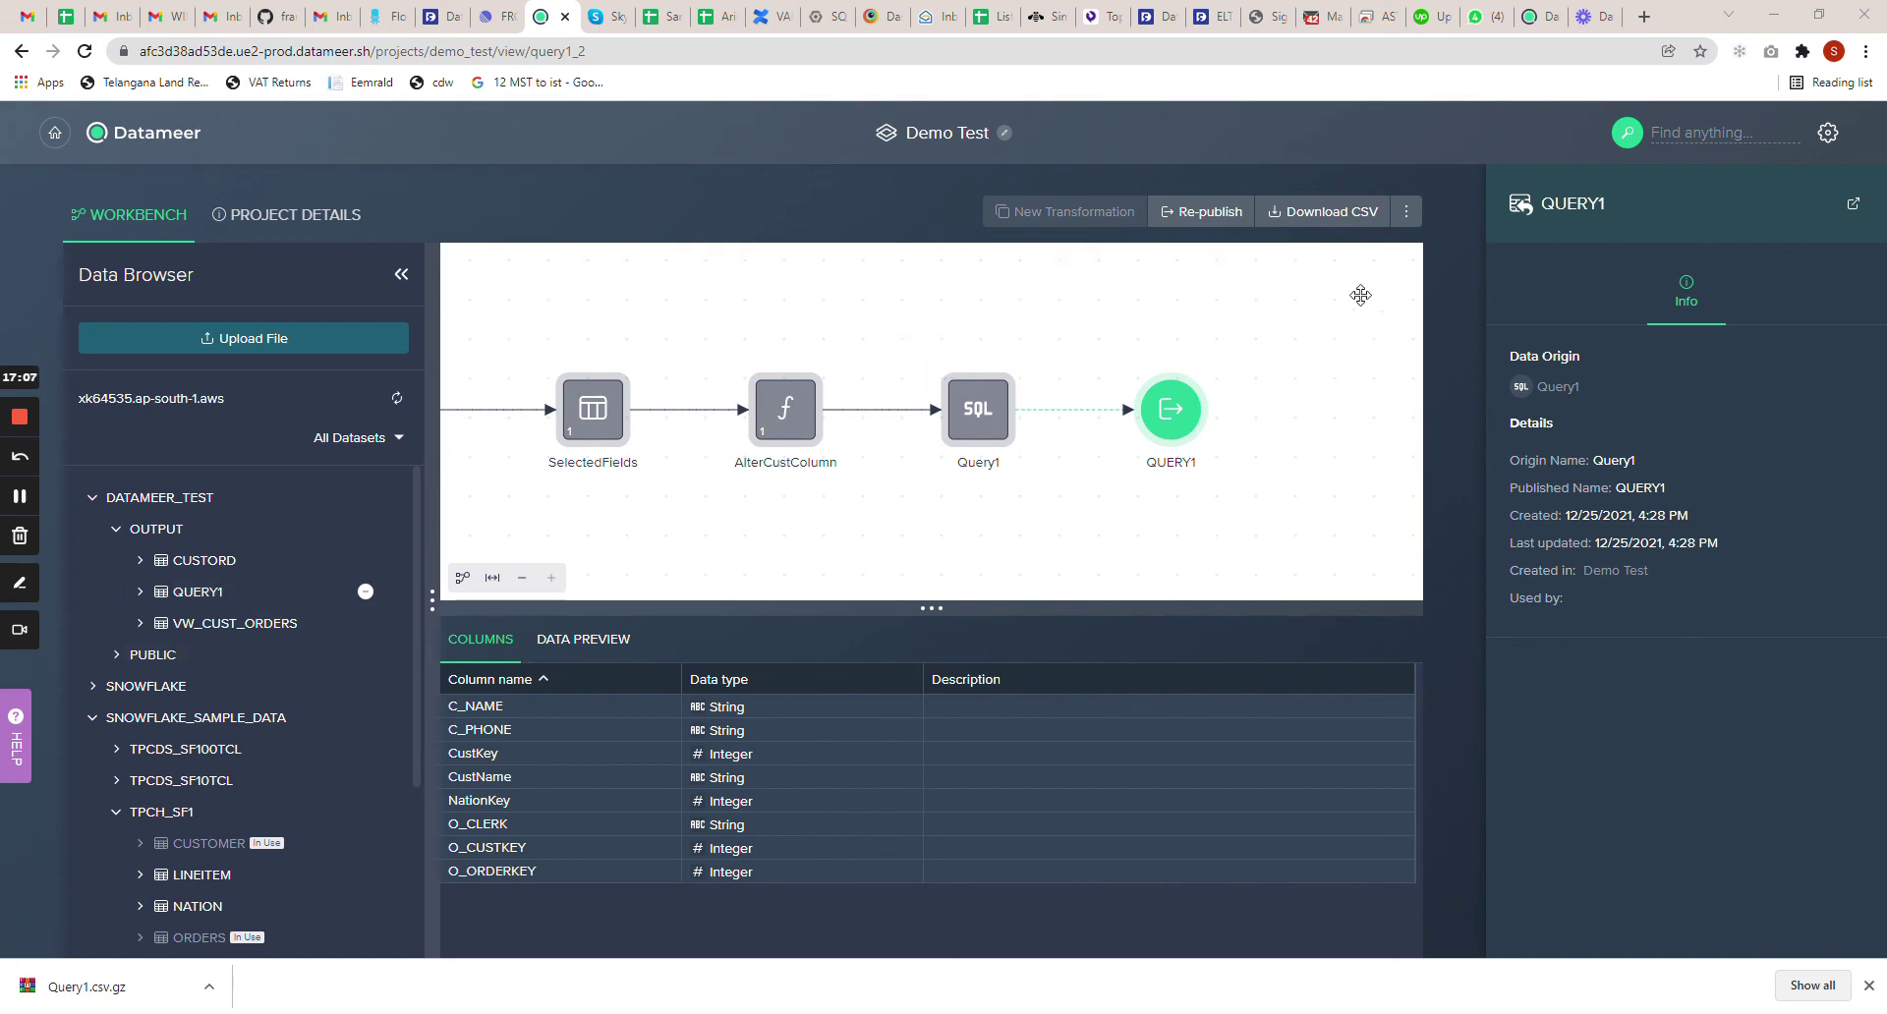
pyautogui.click(1201, 222)
pyautogui.moveTo(524, 518); pyautogui.dragTo(560, 522)
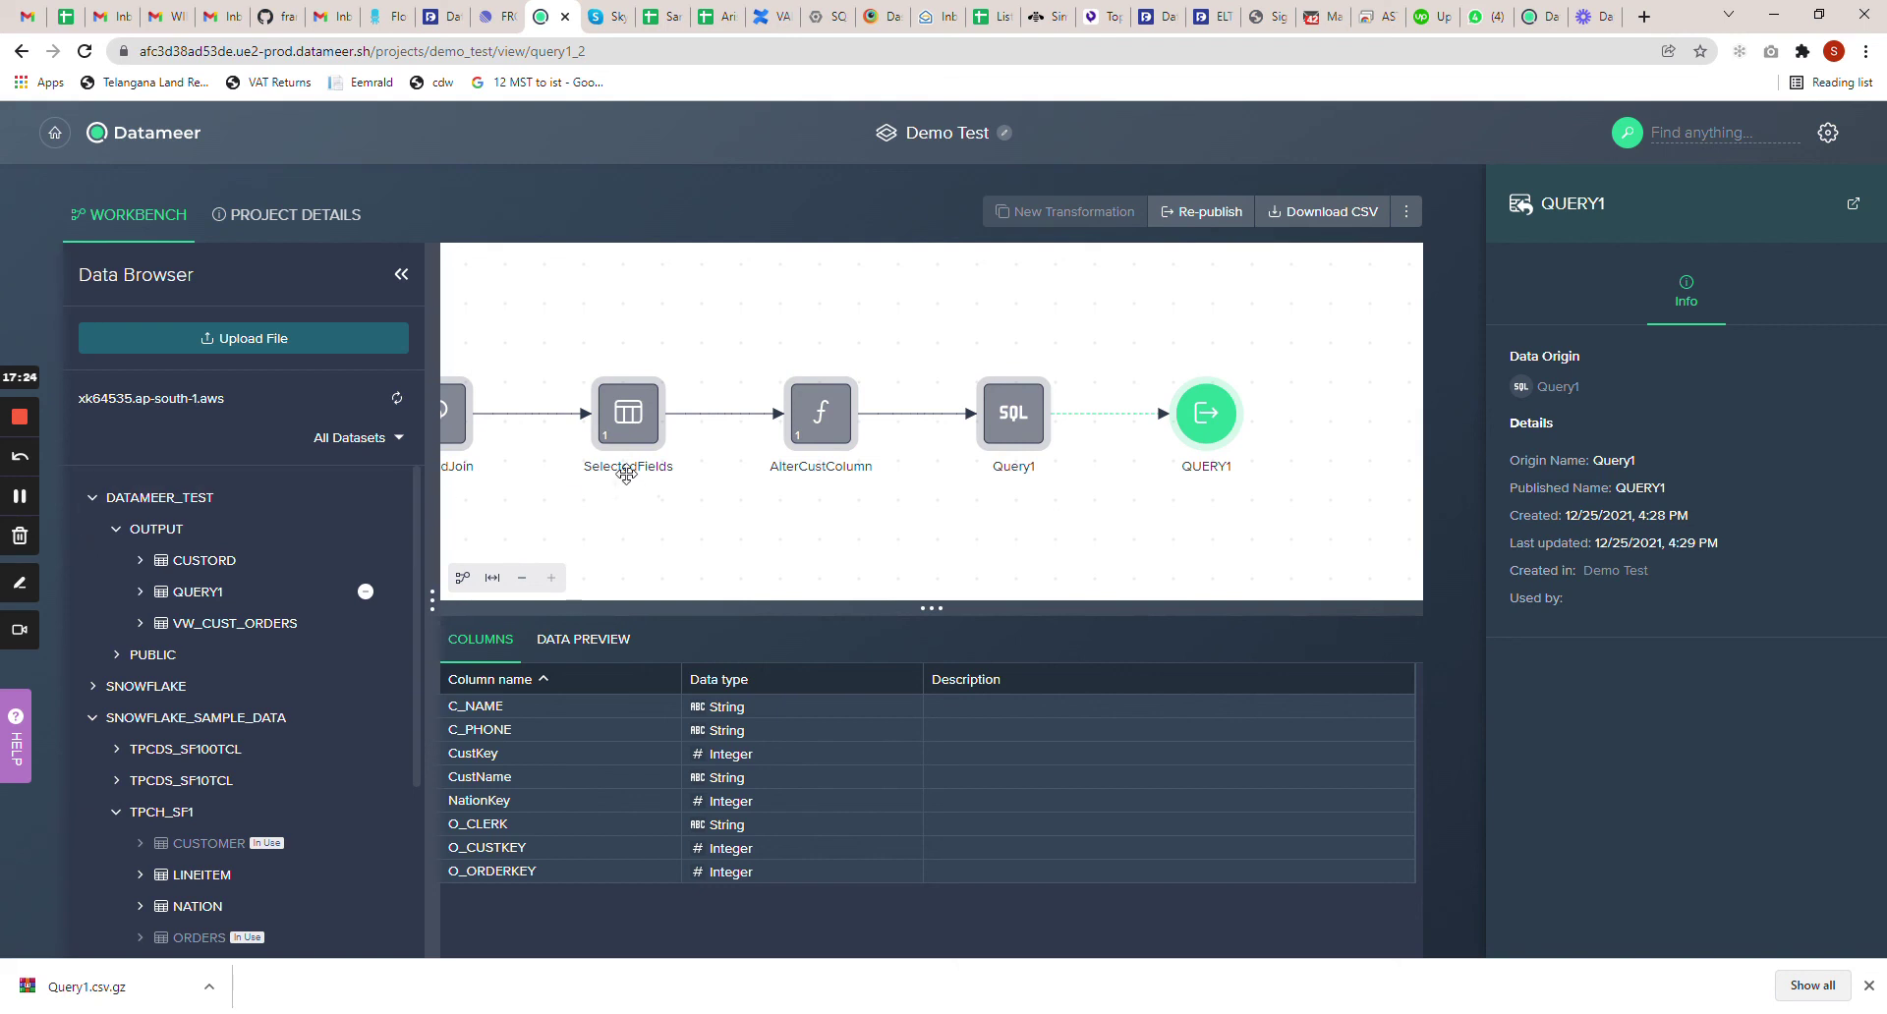
pyautogui.moveTo(620, 524); pyautogui.dragTo(737, 488)
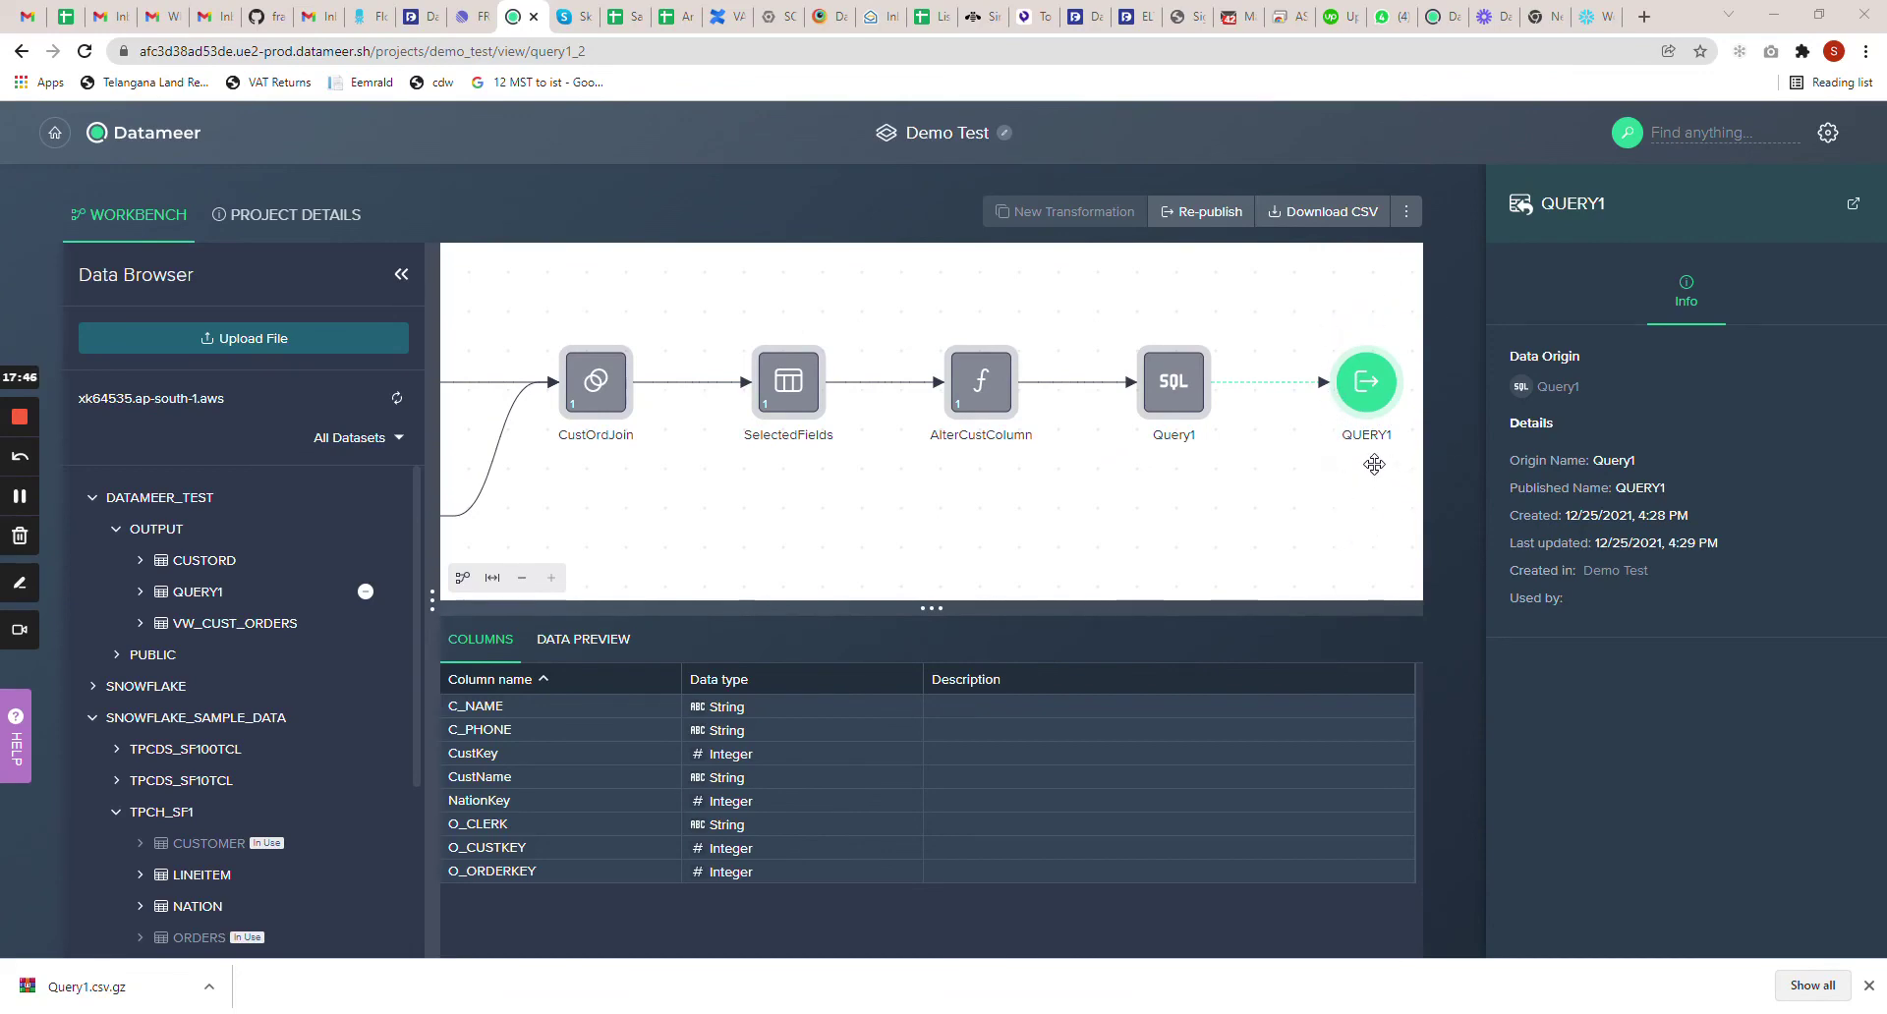
pyautogui.moveTo(536, 506)
pyautogui.mouseDown()
pyautogui.moveTo(590, 526)
pyautogui.moveTo(724, 518)
pyautogui.moveTo(503, 519)
pyautogui.mouseUp()
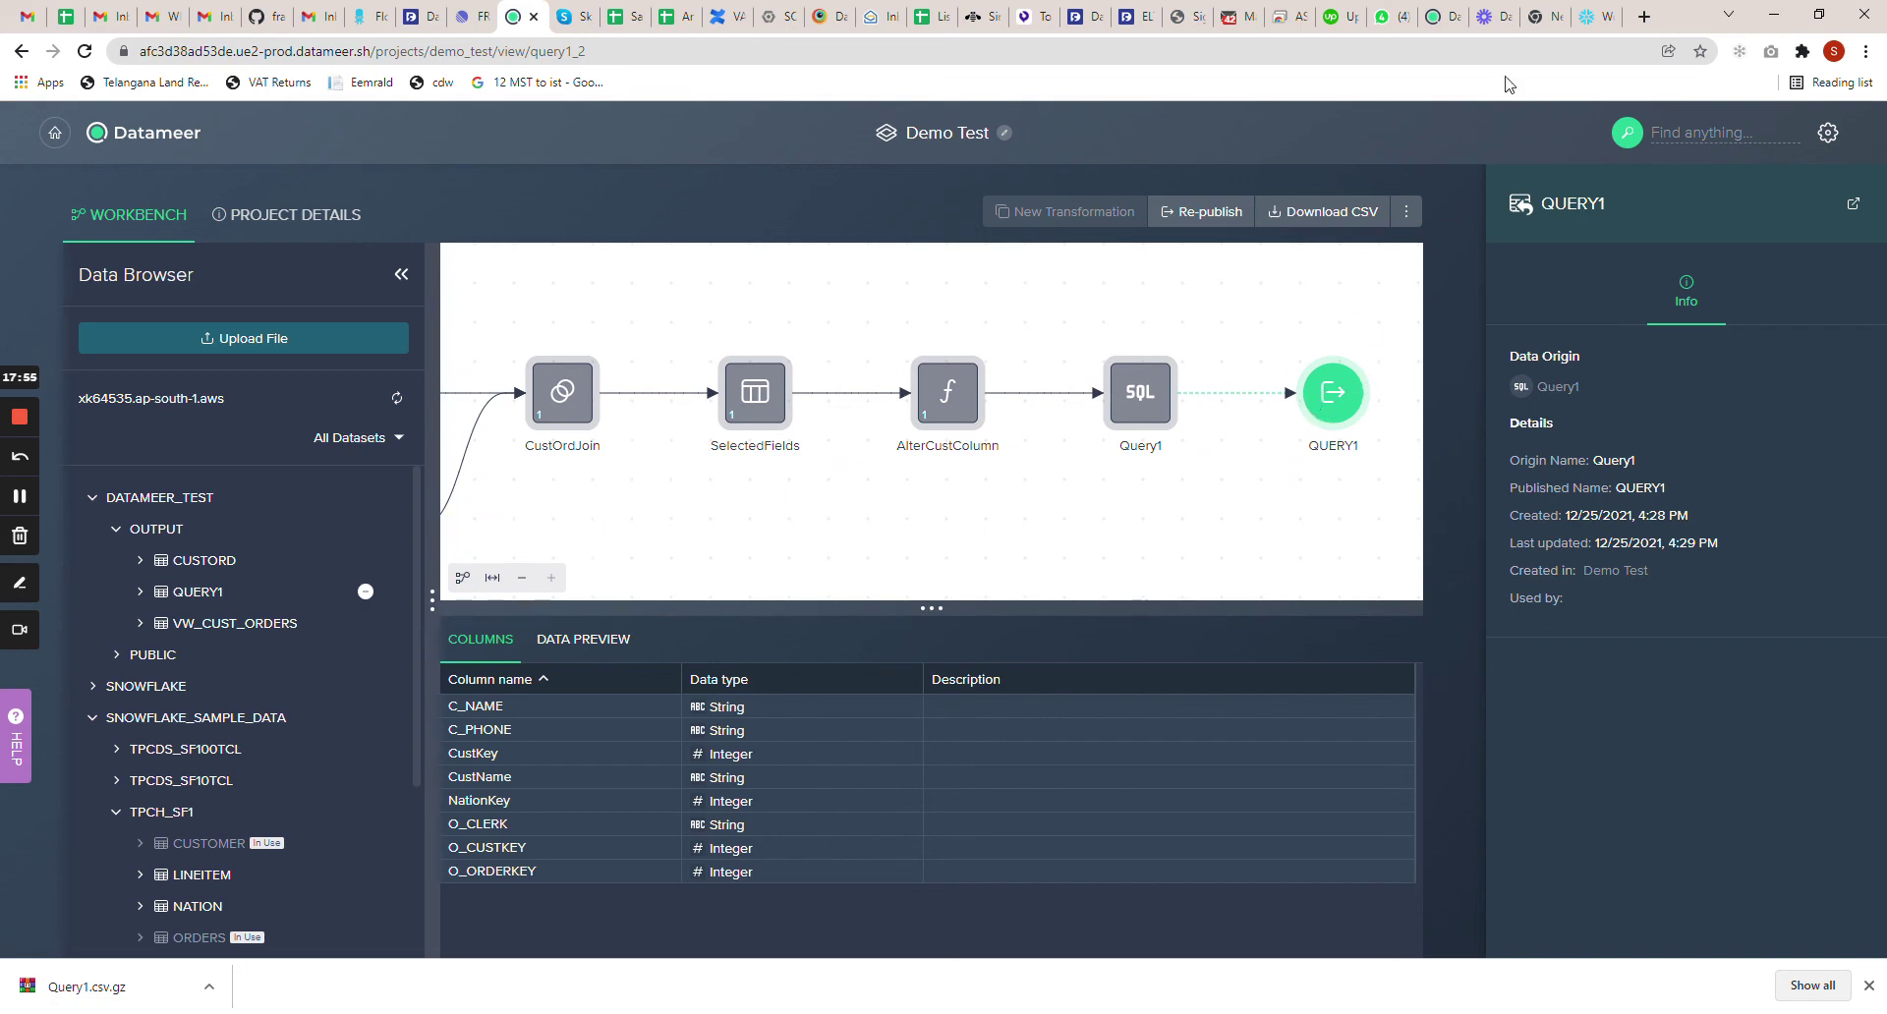
# Switch to the Snowflake worksheet and preview the data of the QUERY1 view in DATAMEER_TEST's OUTPUT schema
pyautogui.click(1592, 20)
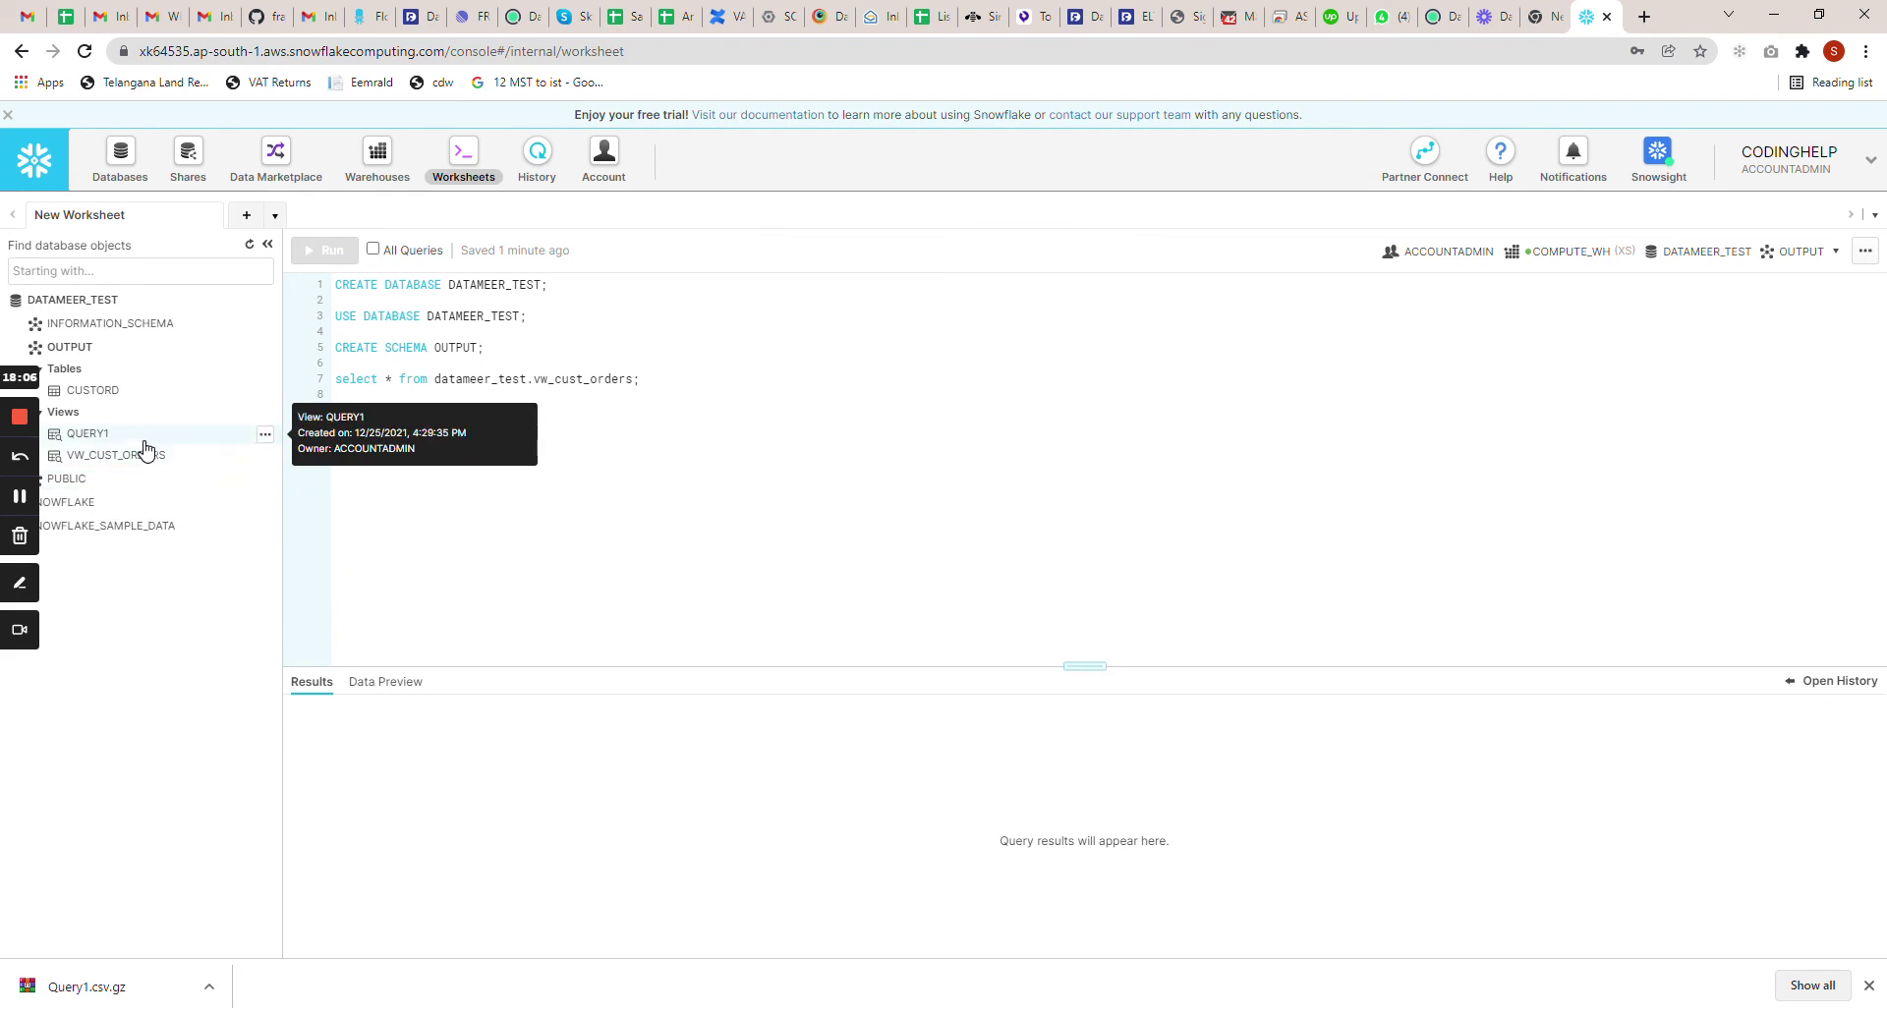
pyautogui.rightClick(82, 433)
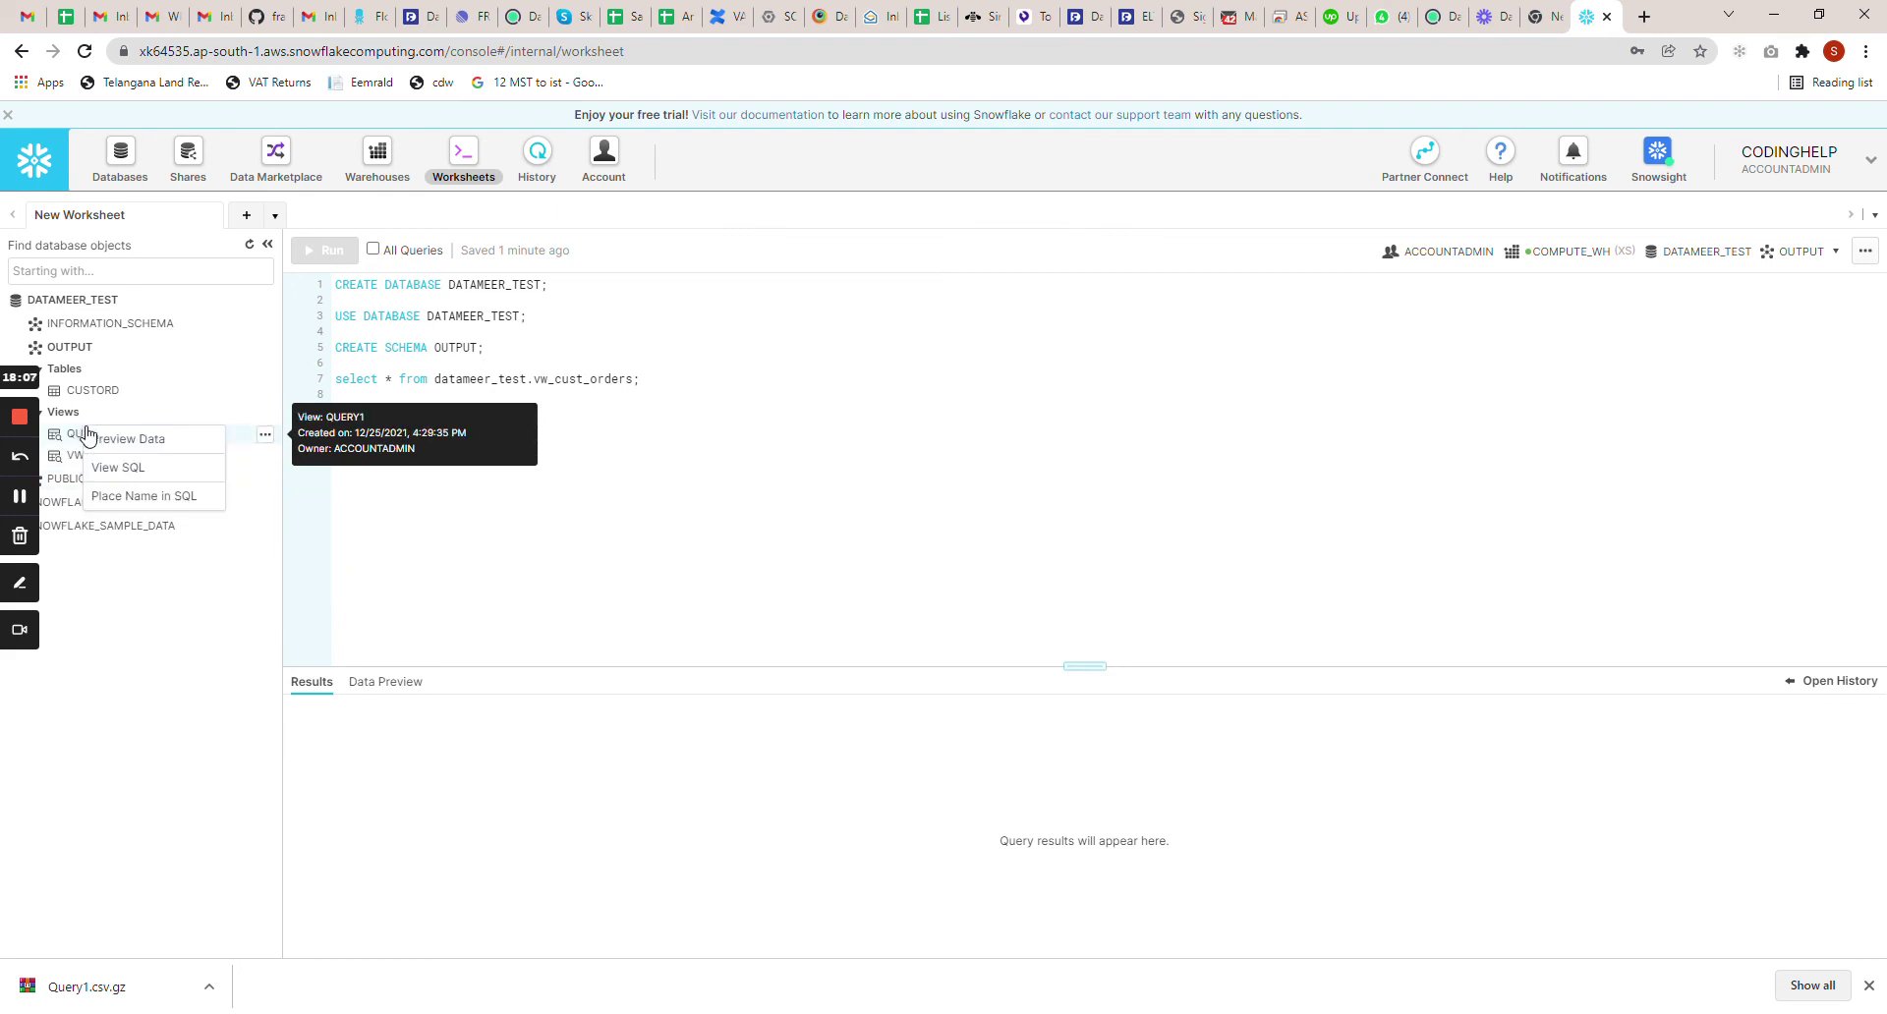
pyautogui.click(147, 440)
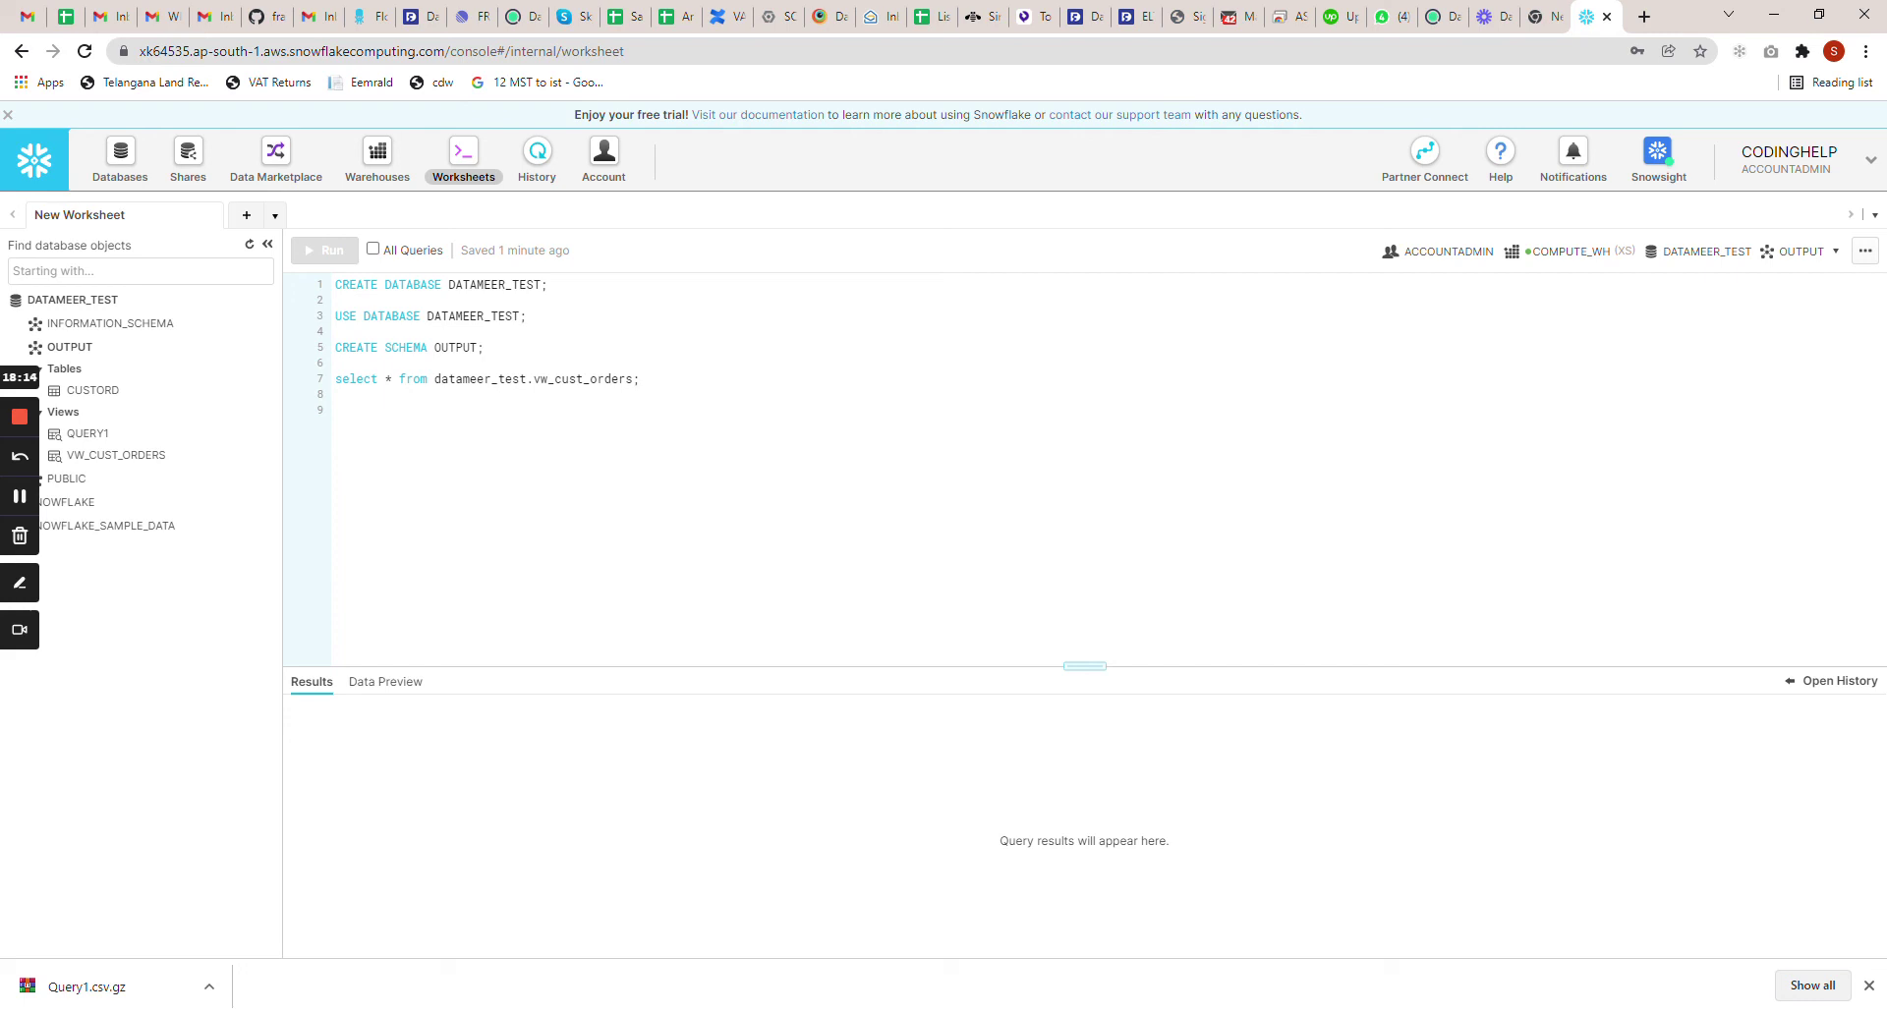
pyautogui.rightClick(108, 444)
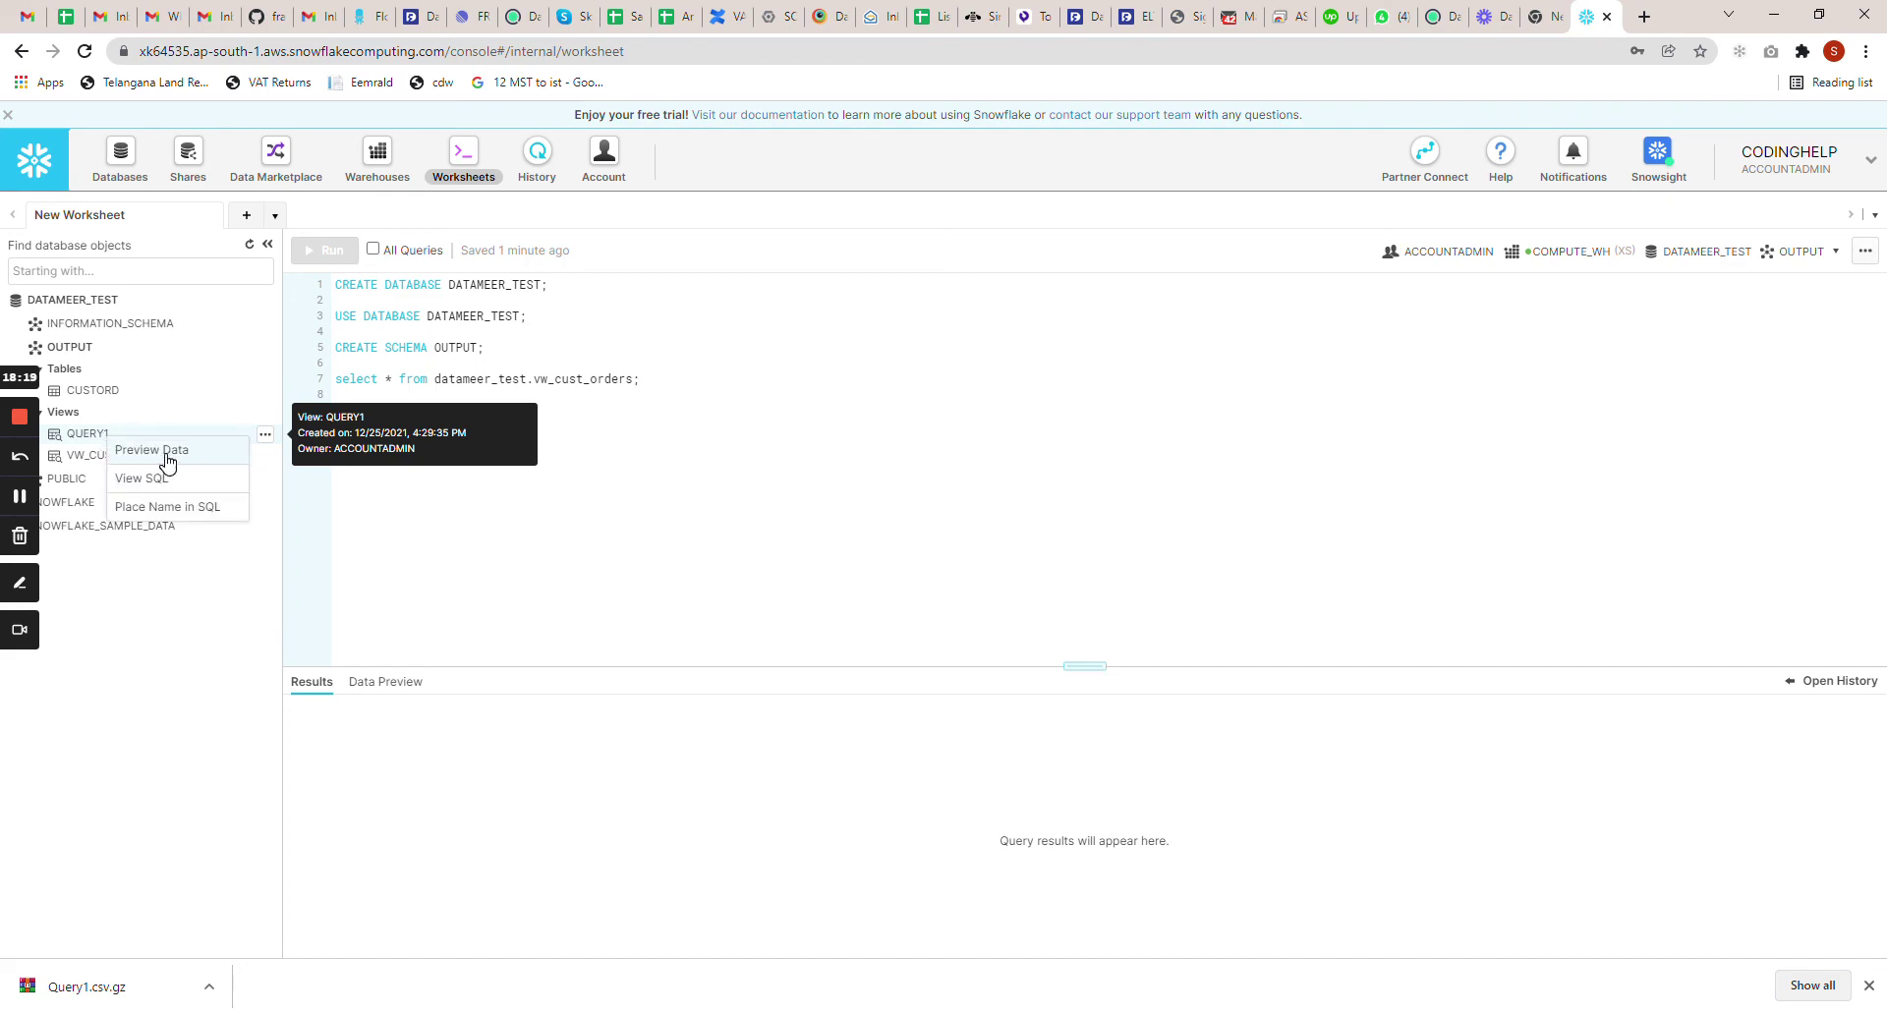
pyautogui.click(167, 456)
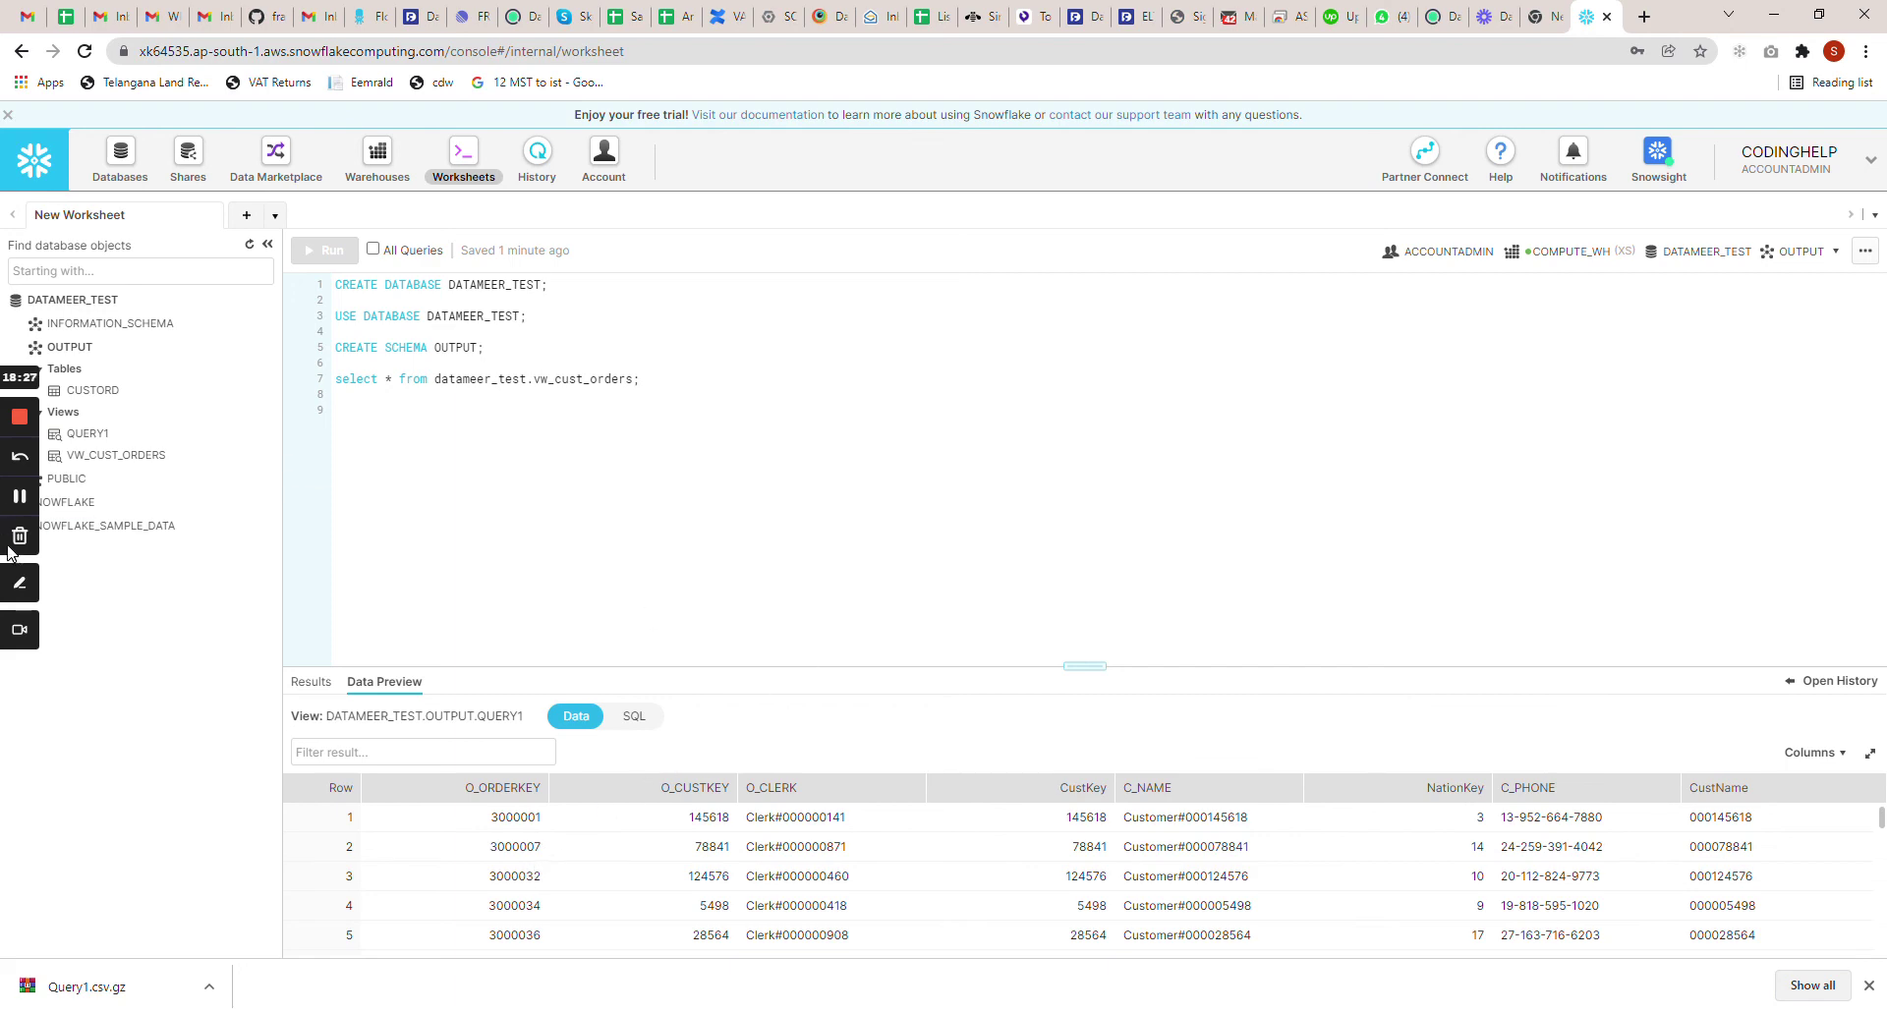
# Display the SQL definition of the QUERY1 view in an enlarged preview area and read through the whole statement
pyautogui.rightClick(102, 440)
pyautogui.click(241, 568)
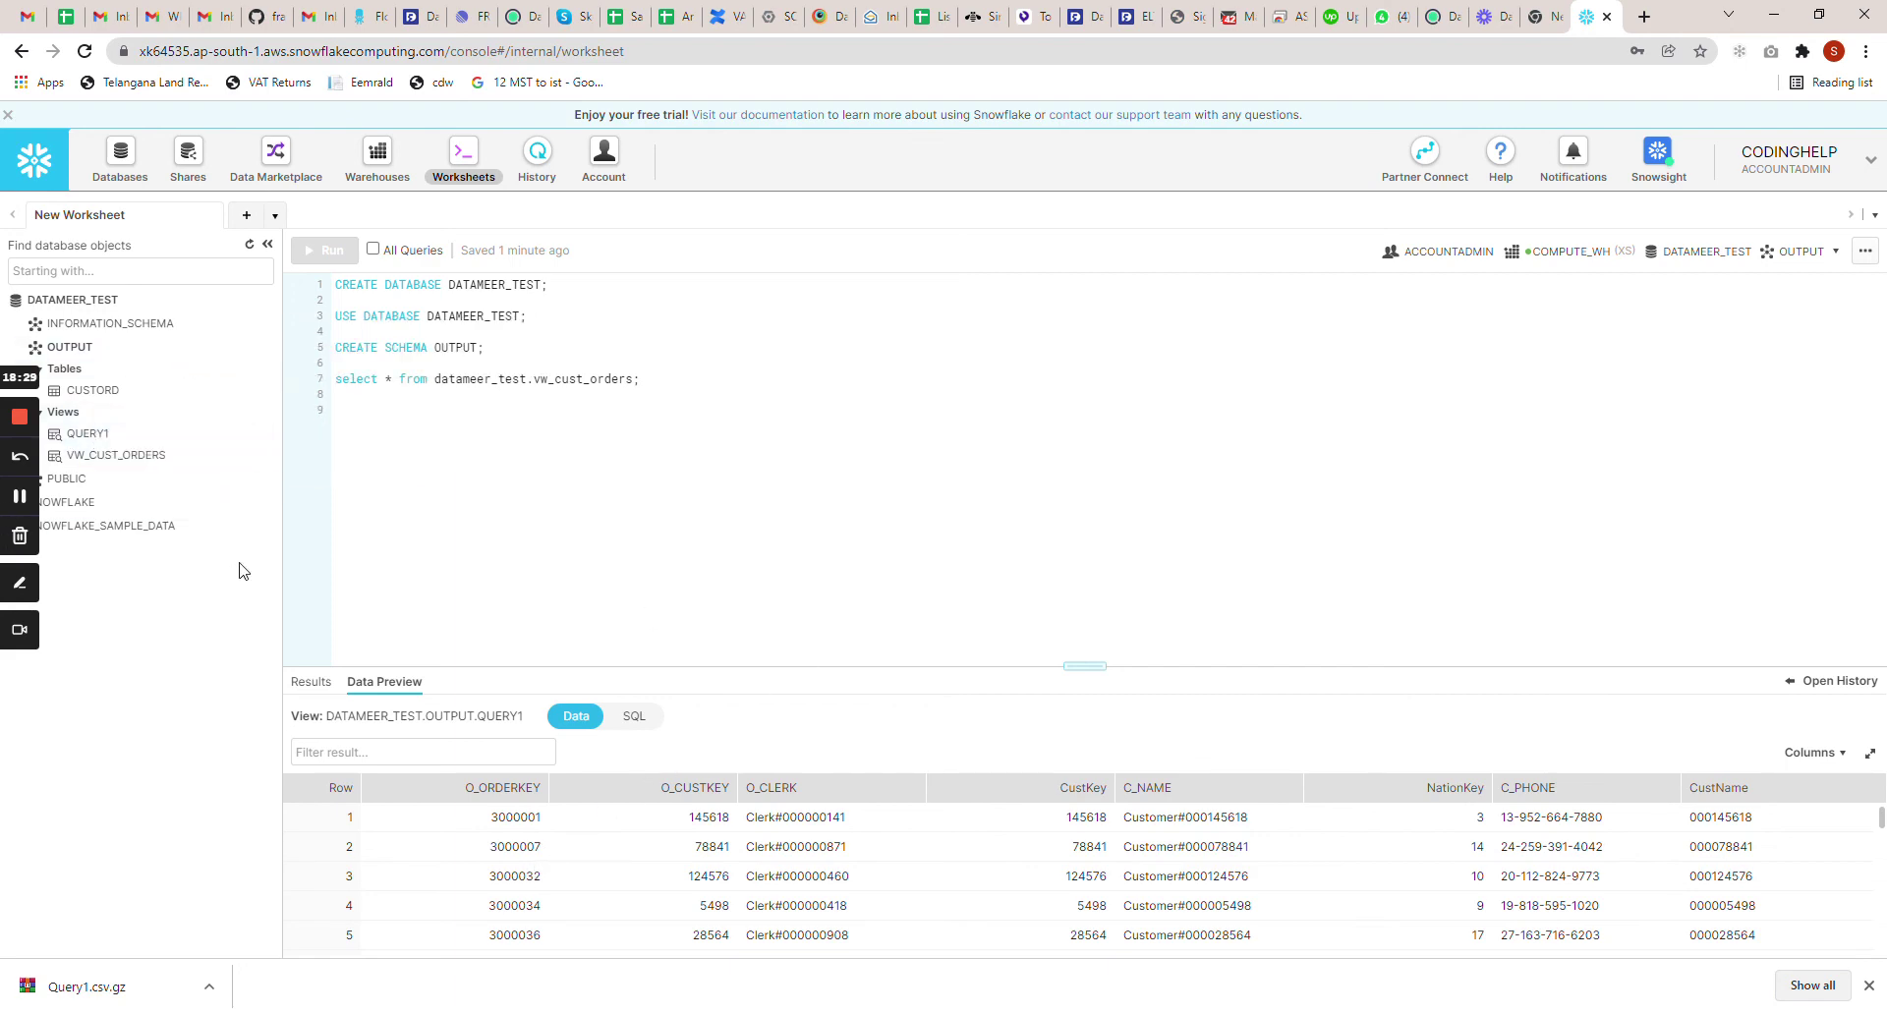
pyautogui.rightClick(84, 434)
pyautogui.click(144, 477)
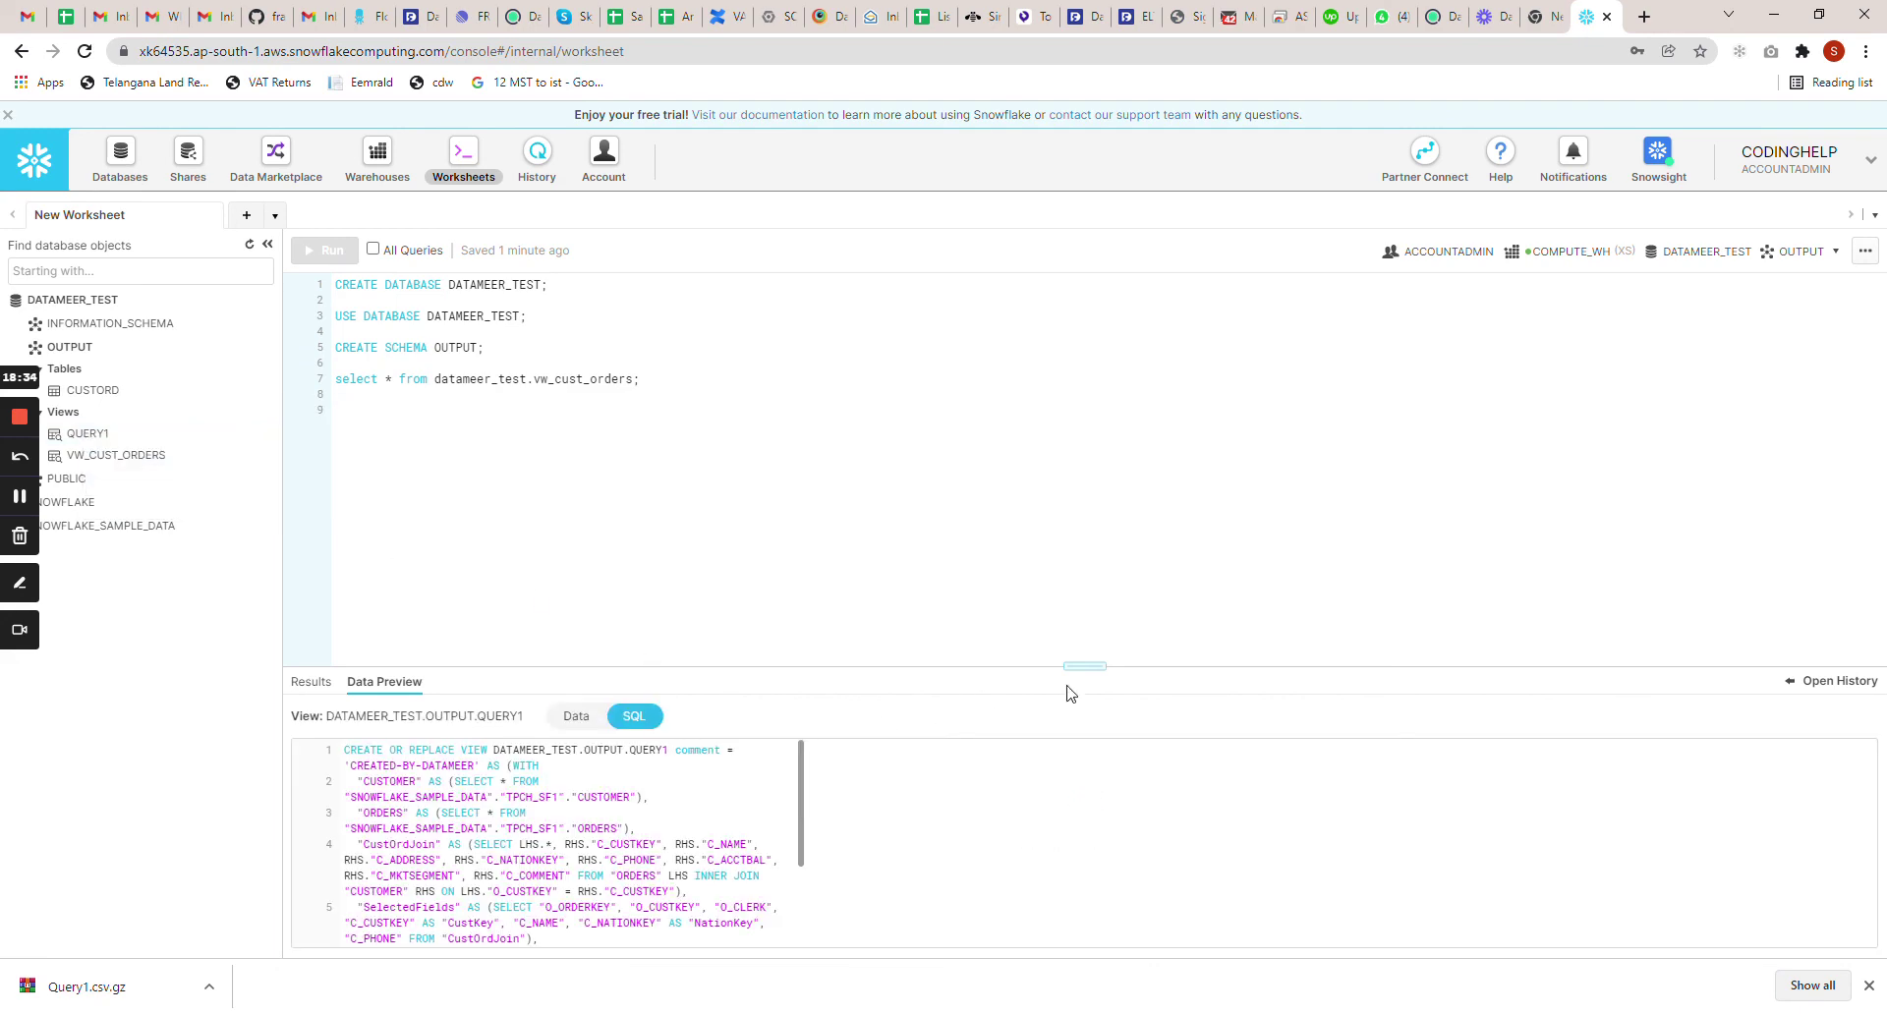
pyautogui.moveTo(1084, 666); pyautogui.dragTo(1085, 433)
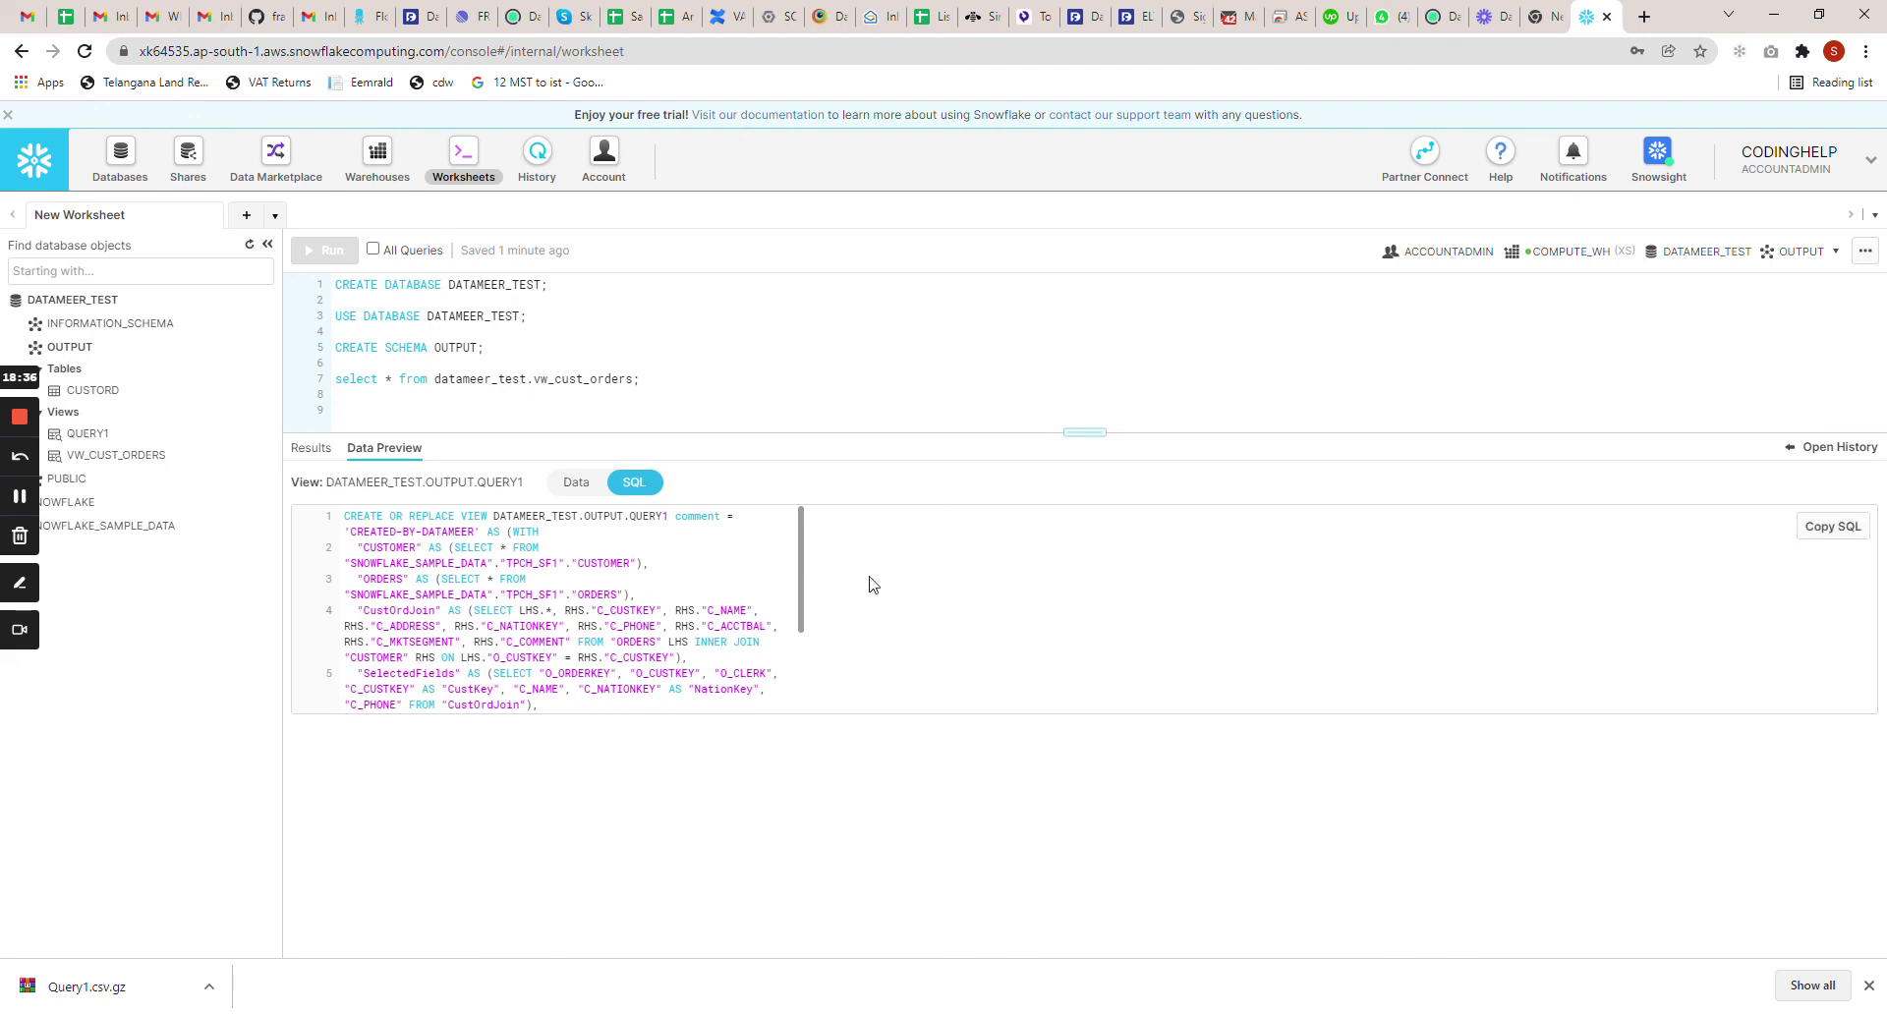
pyautogui.scroll(-3, 546, 609)
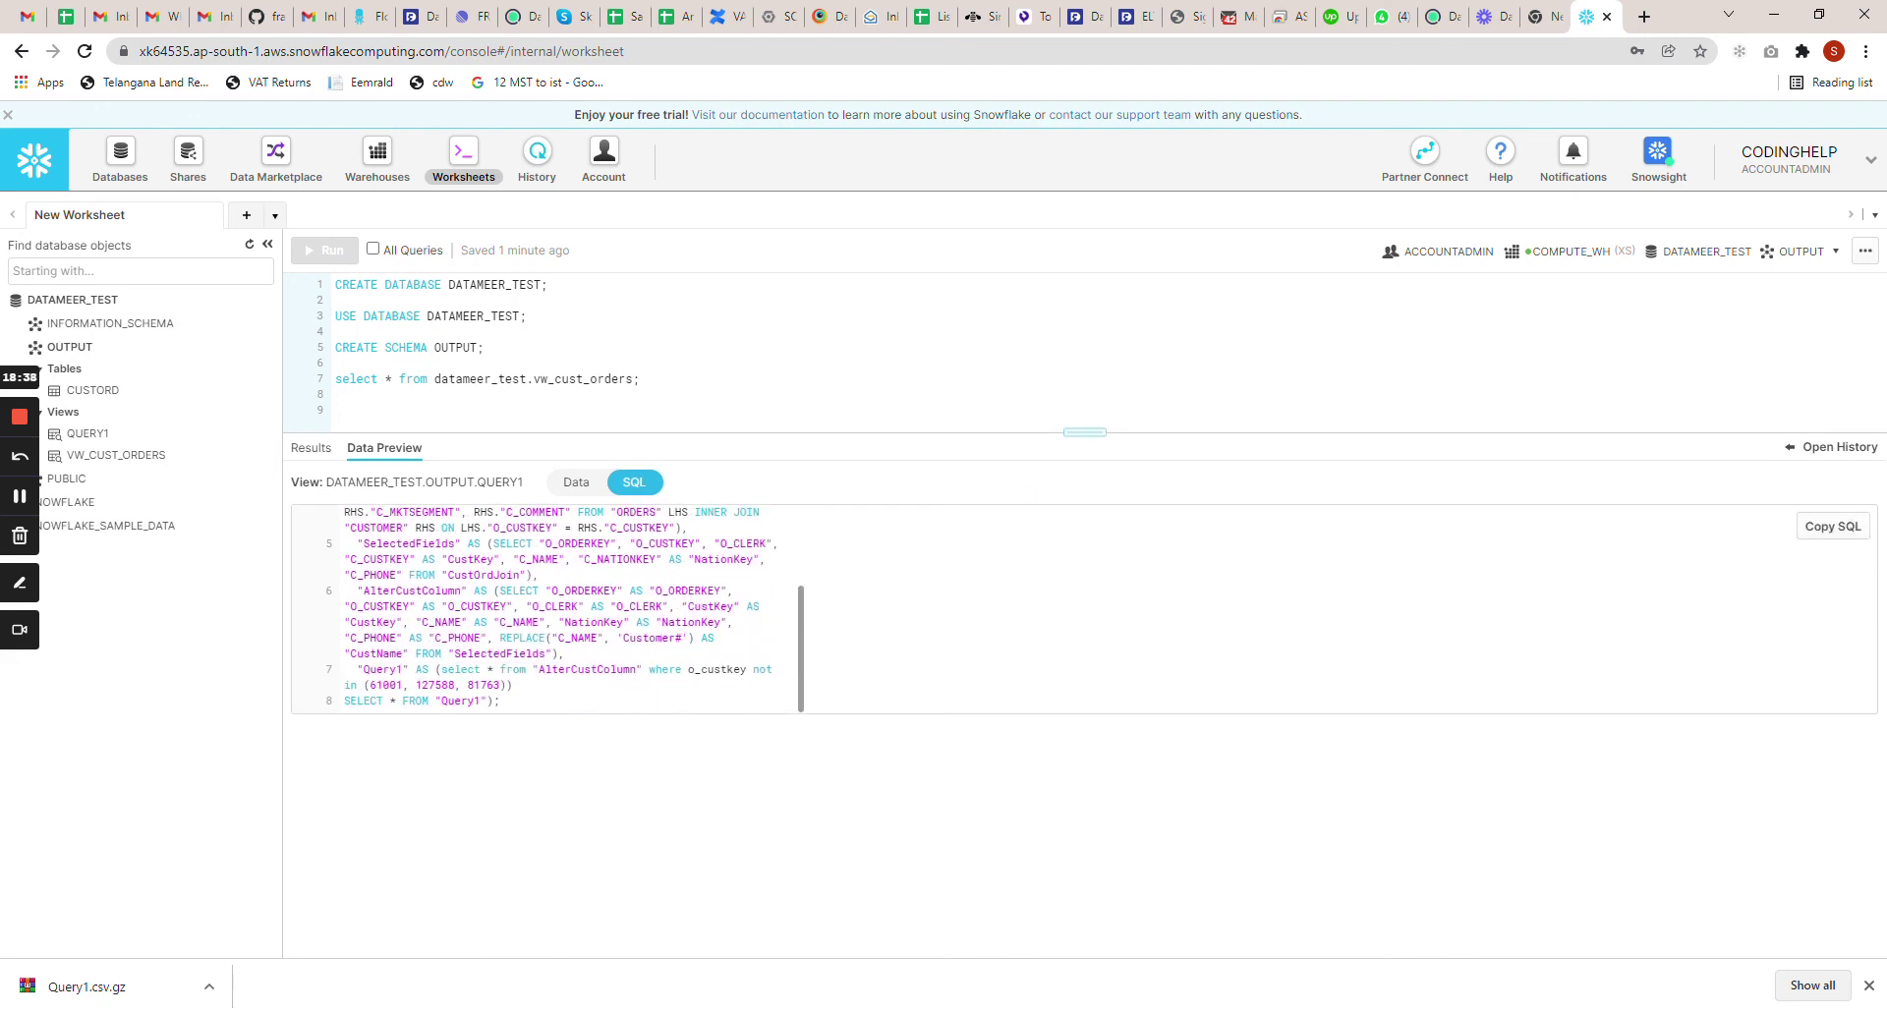
pyautogui.scroll(4, 545, 609)
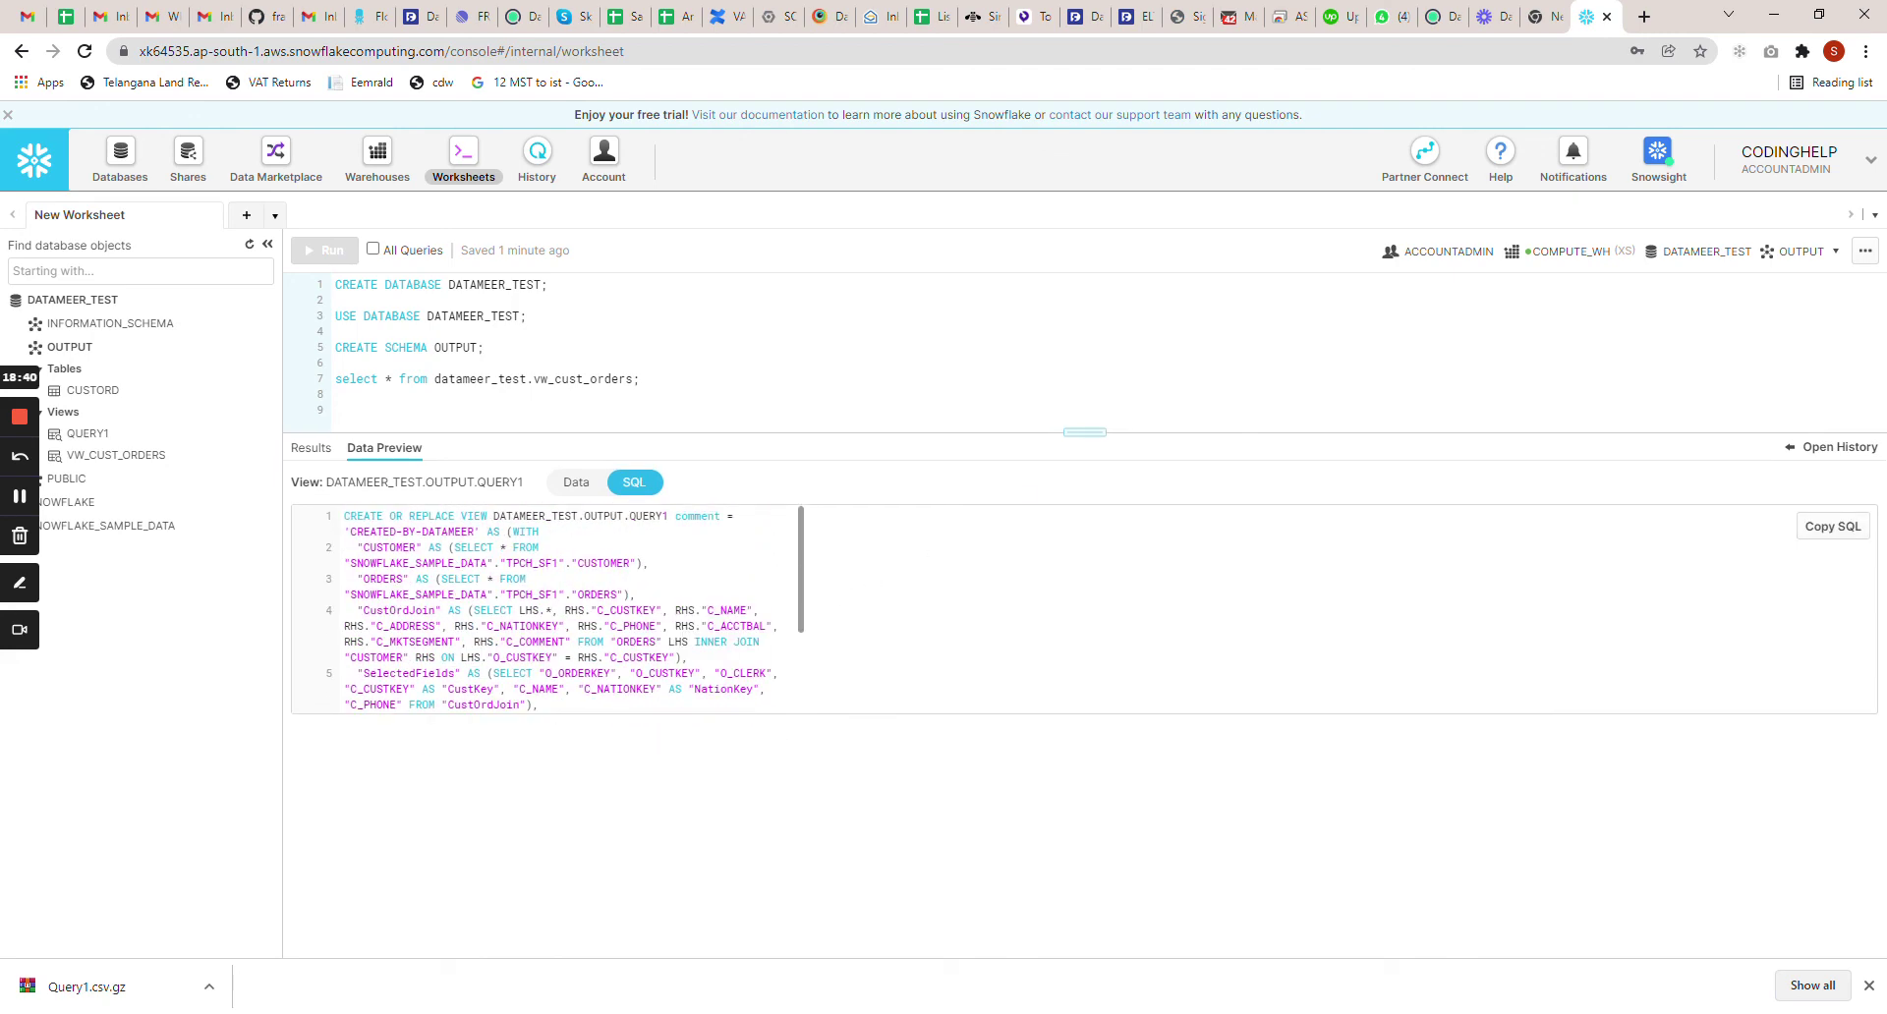
# Copy QUERY1's full SQL definition into the worksheet below the vw_cust_orders select statement, and enlarge the editor to review it
pyautogui.click(1833, 526)
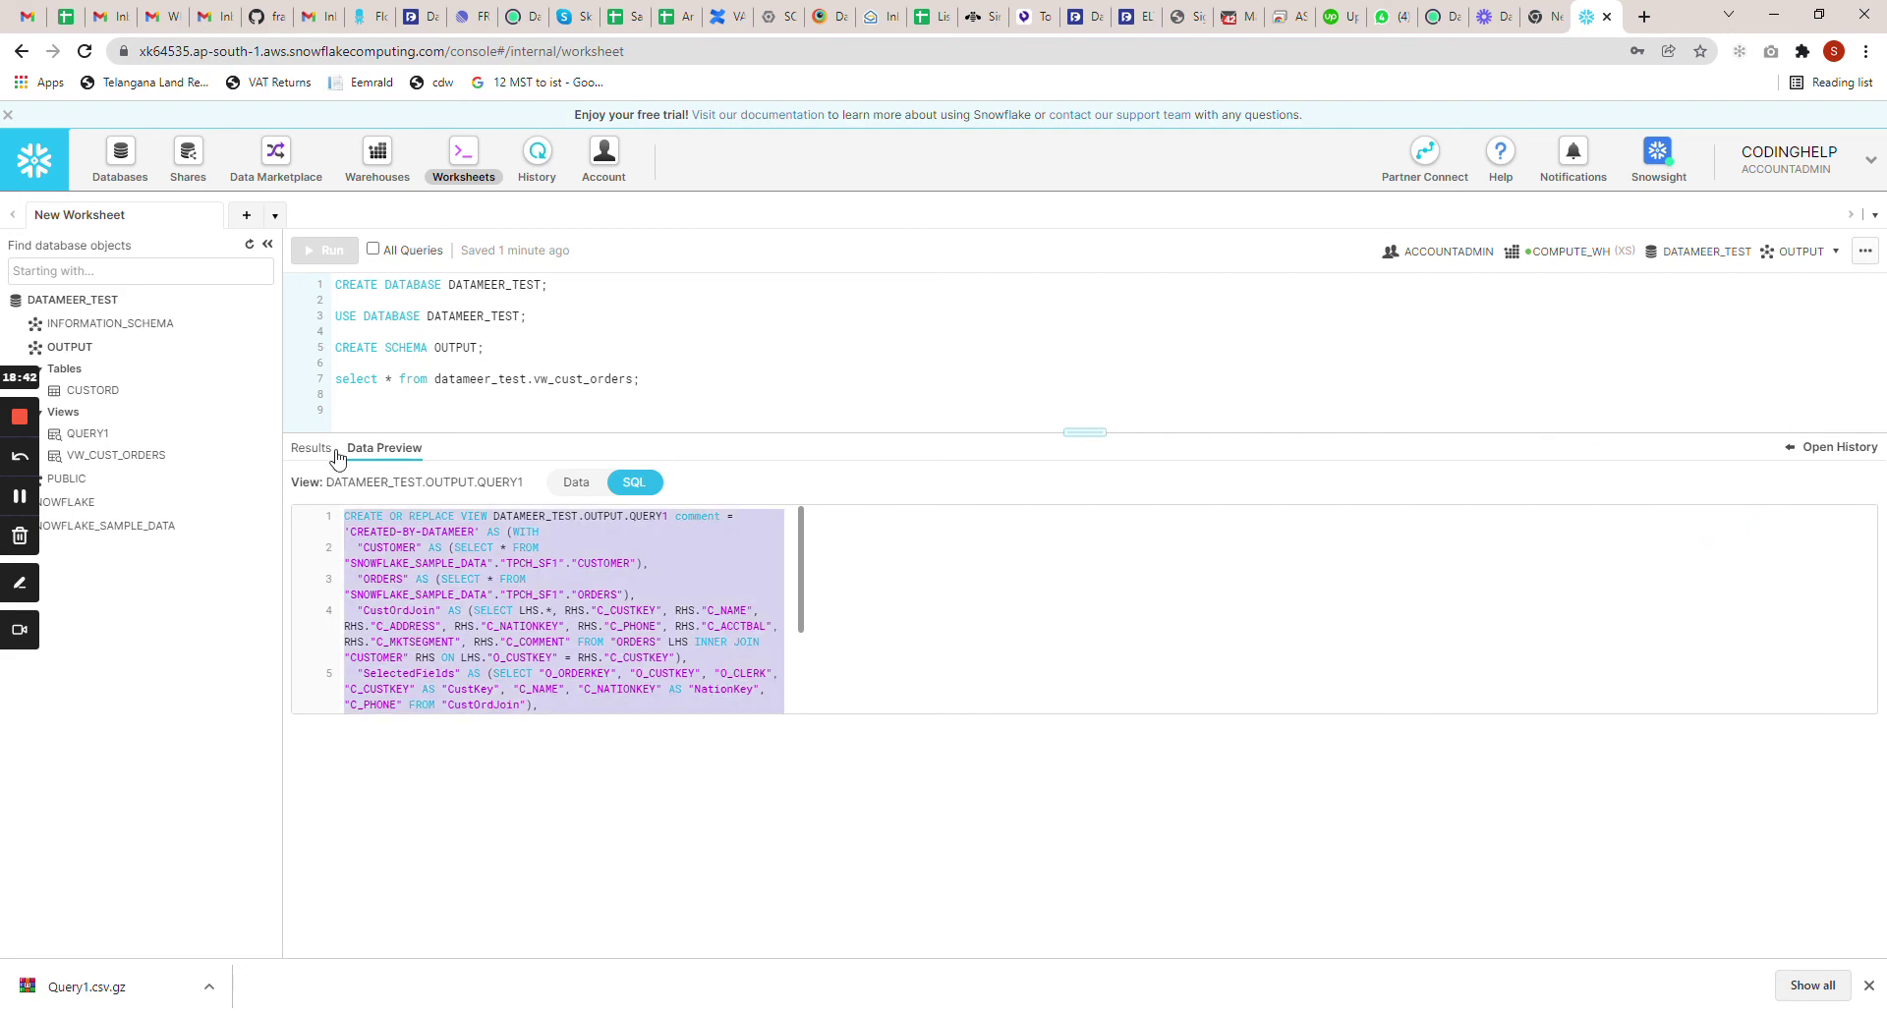
pyautogui.press('Return')
pyautogui.press('Return')
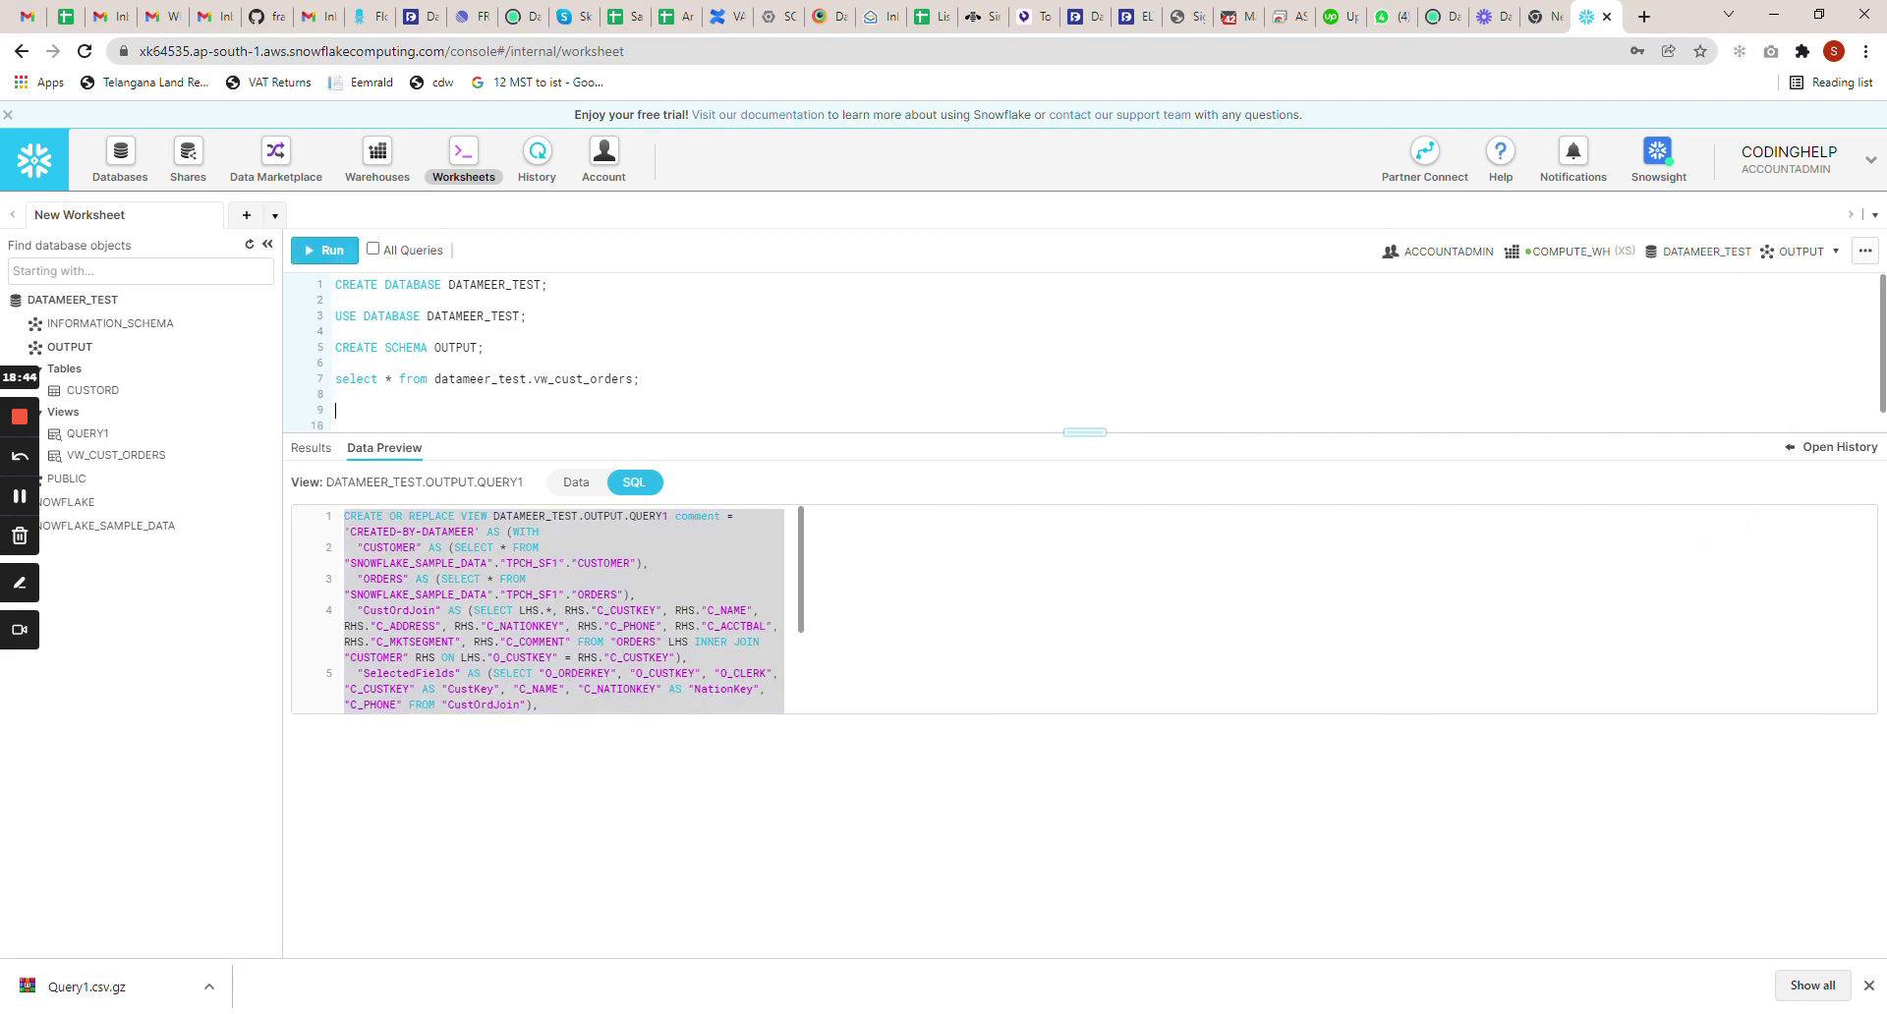
pyautogui.hotkey('ctrl', 'v')
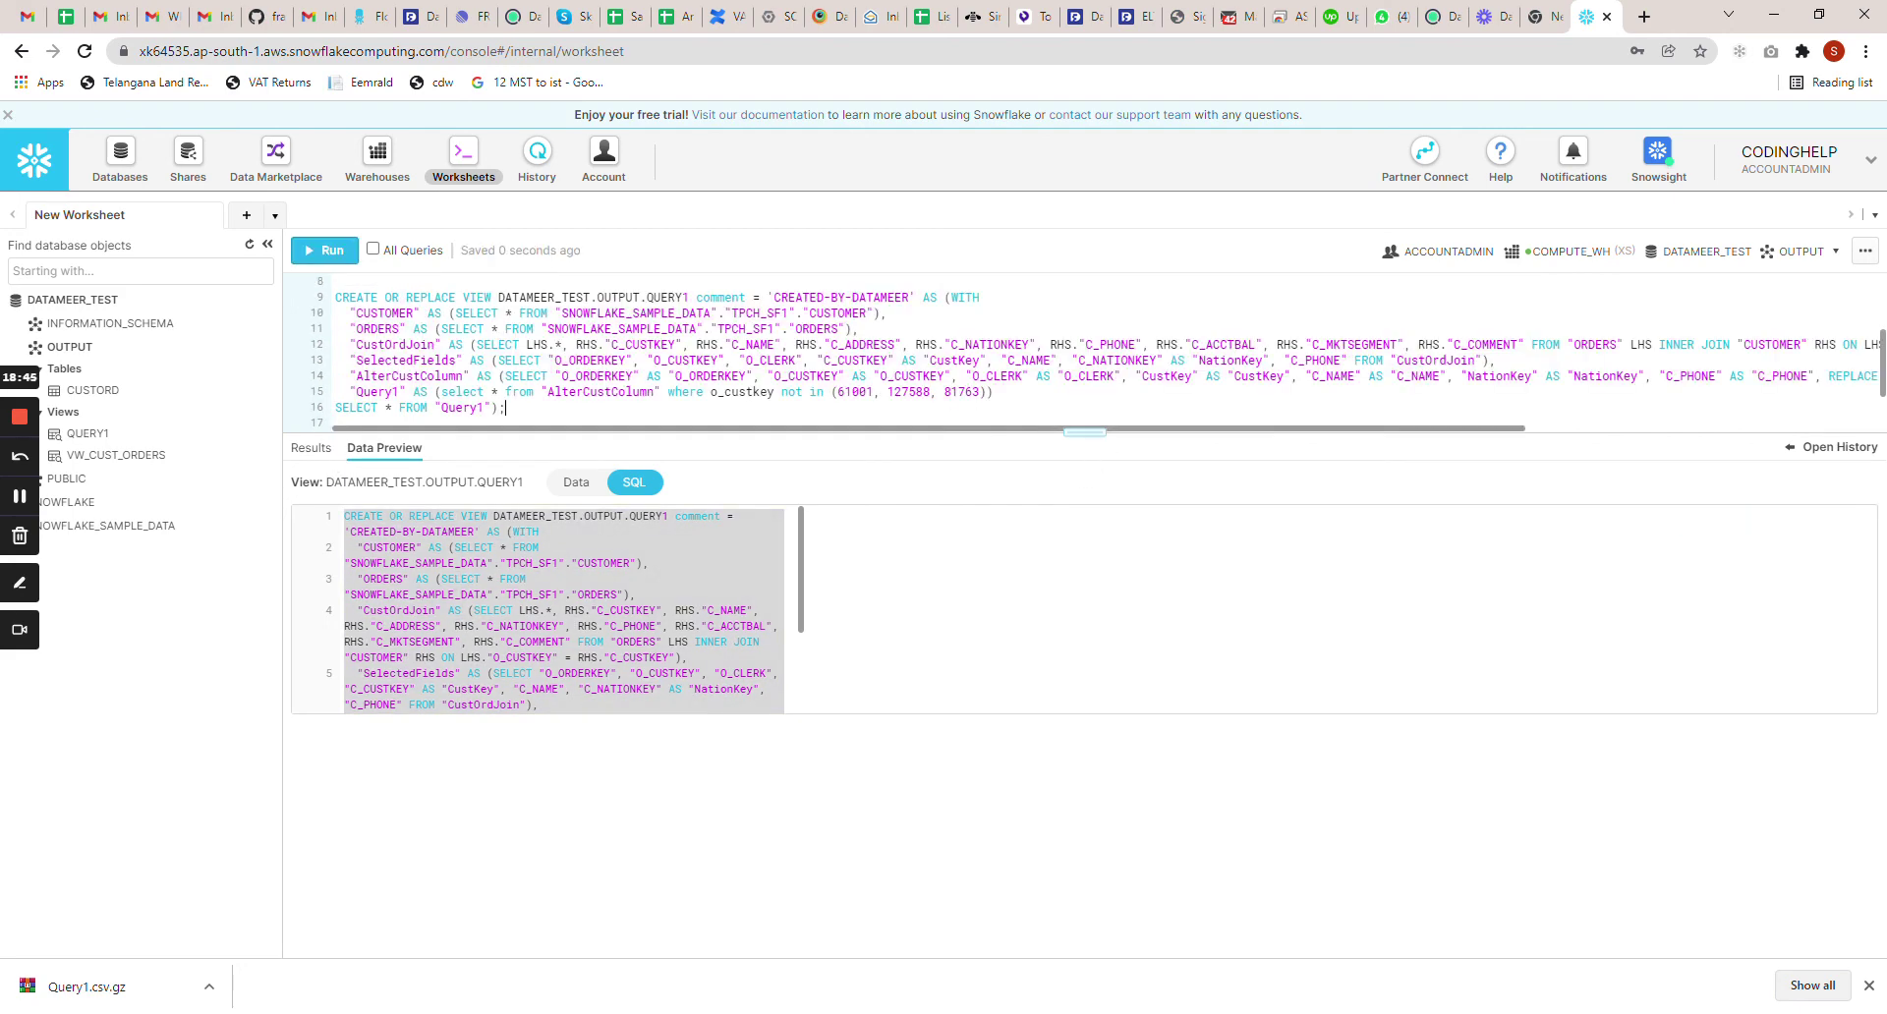
pyautogui.moveTo(1084, 430); pyautogui.dragTo(1084, 755)
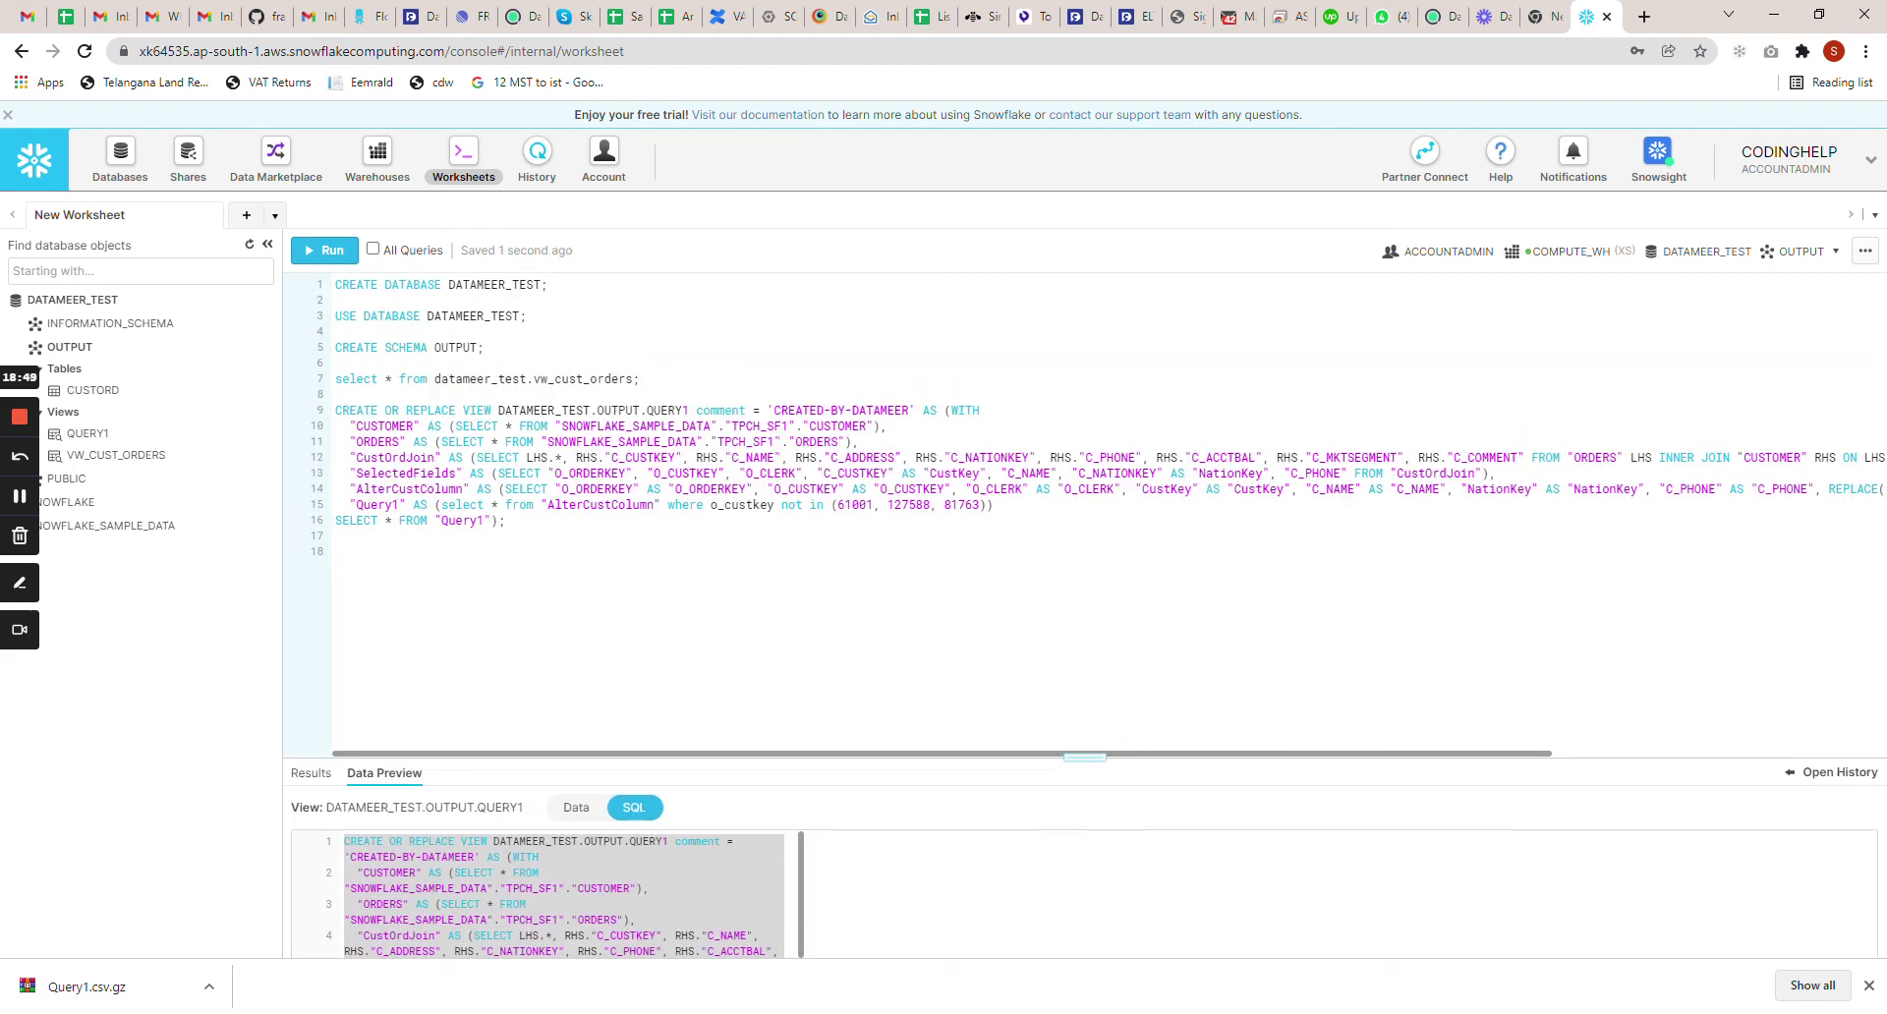
pyautogui.doubleClick(667, 409)
pyautogui.moveTo(992, 504); pyautogui.dragTo(306, 413)
pyautogui.click(335, 551)
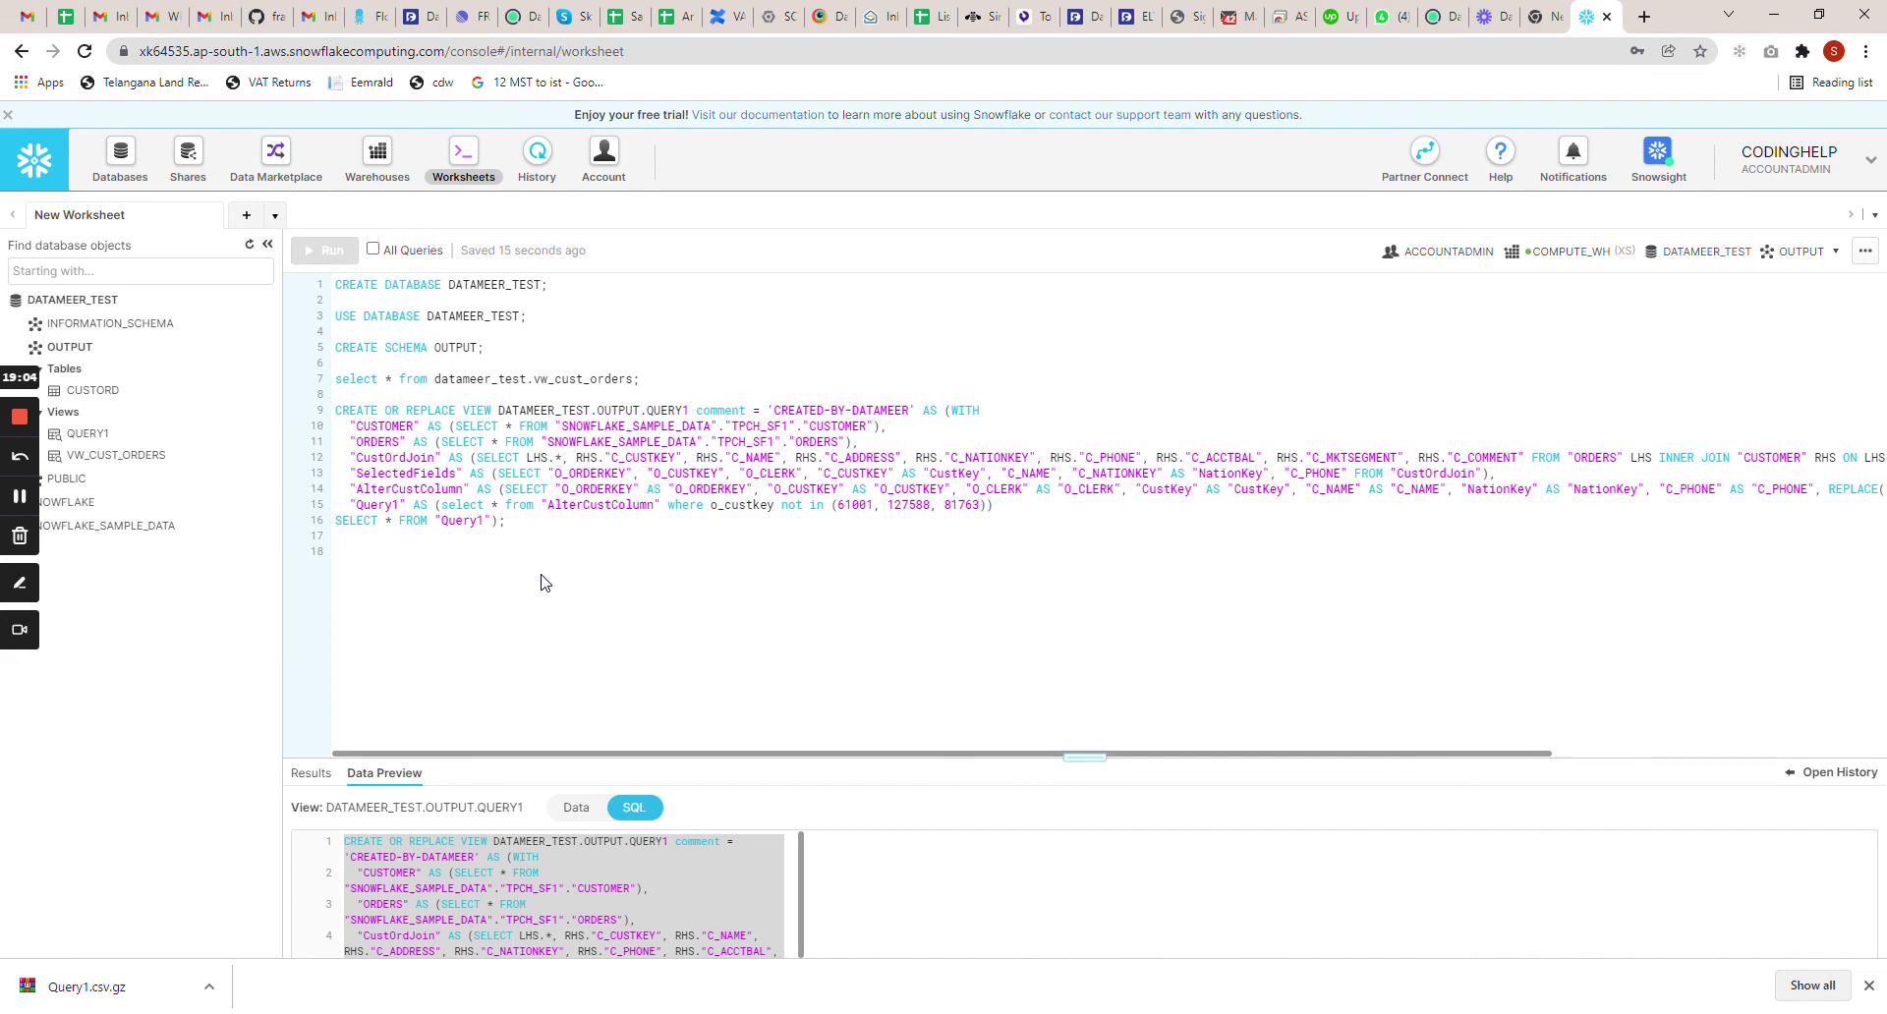
# Switch back to the Datameer Demo Test project and fit the entire pipeline in the workbench canvas
pyautogui.click(524, 18)
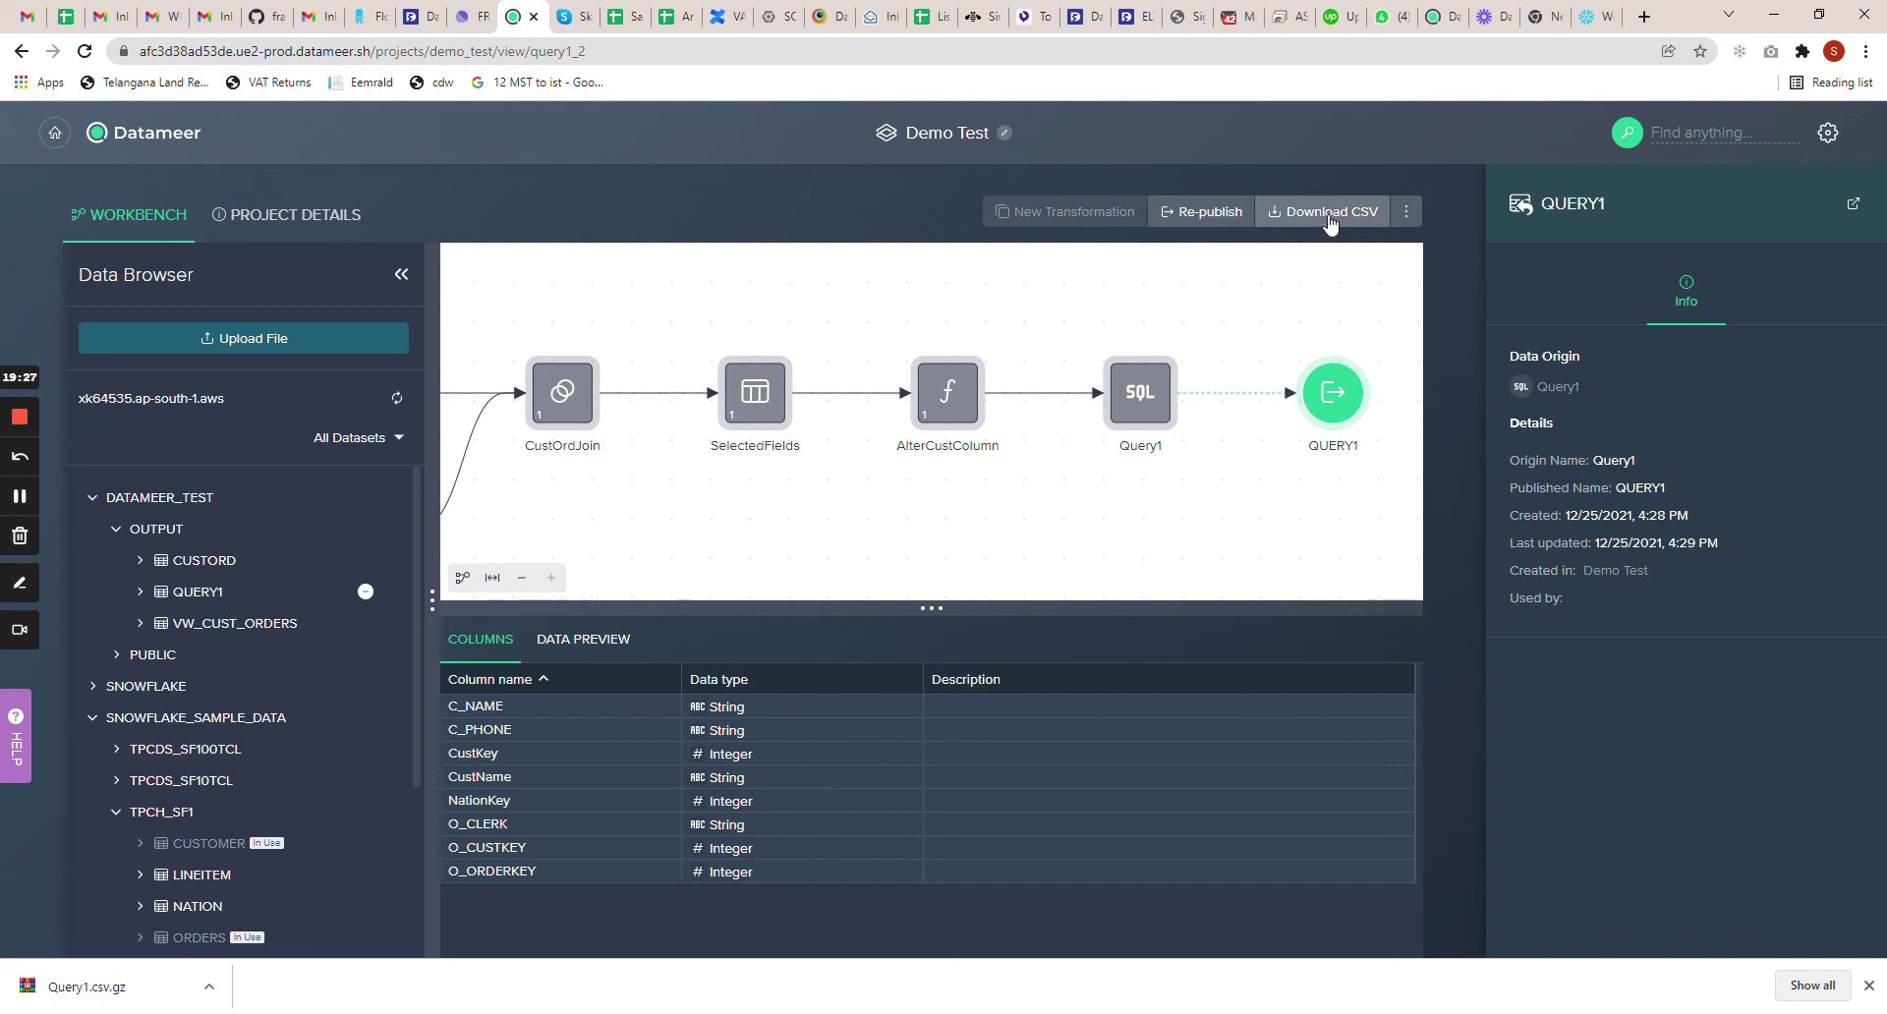
pyautogui.click(492, 576)
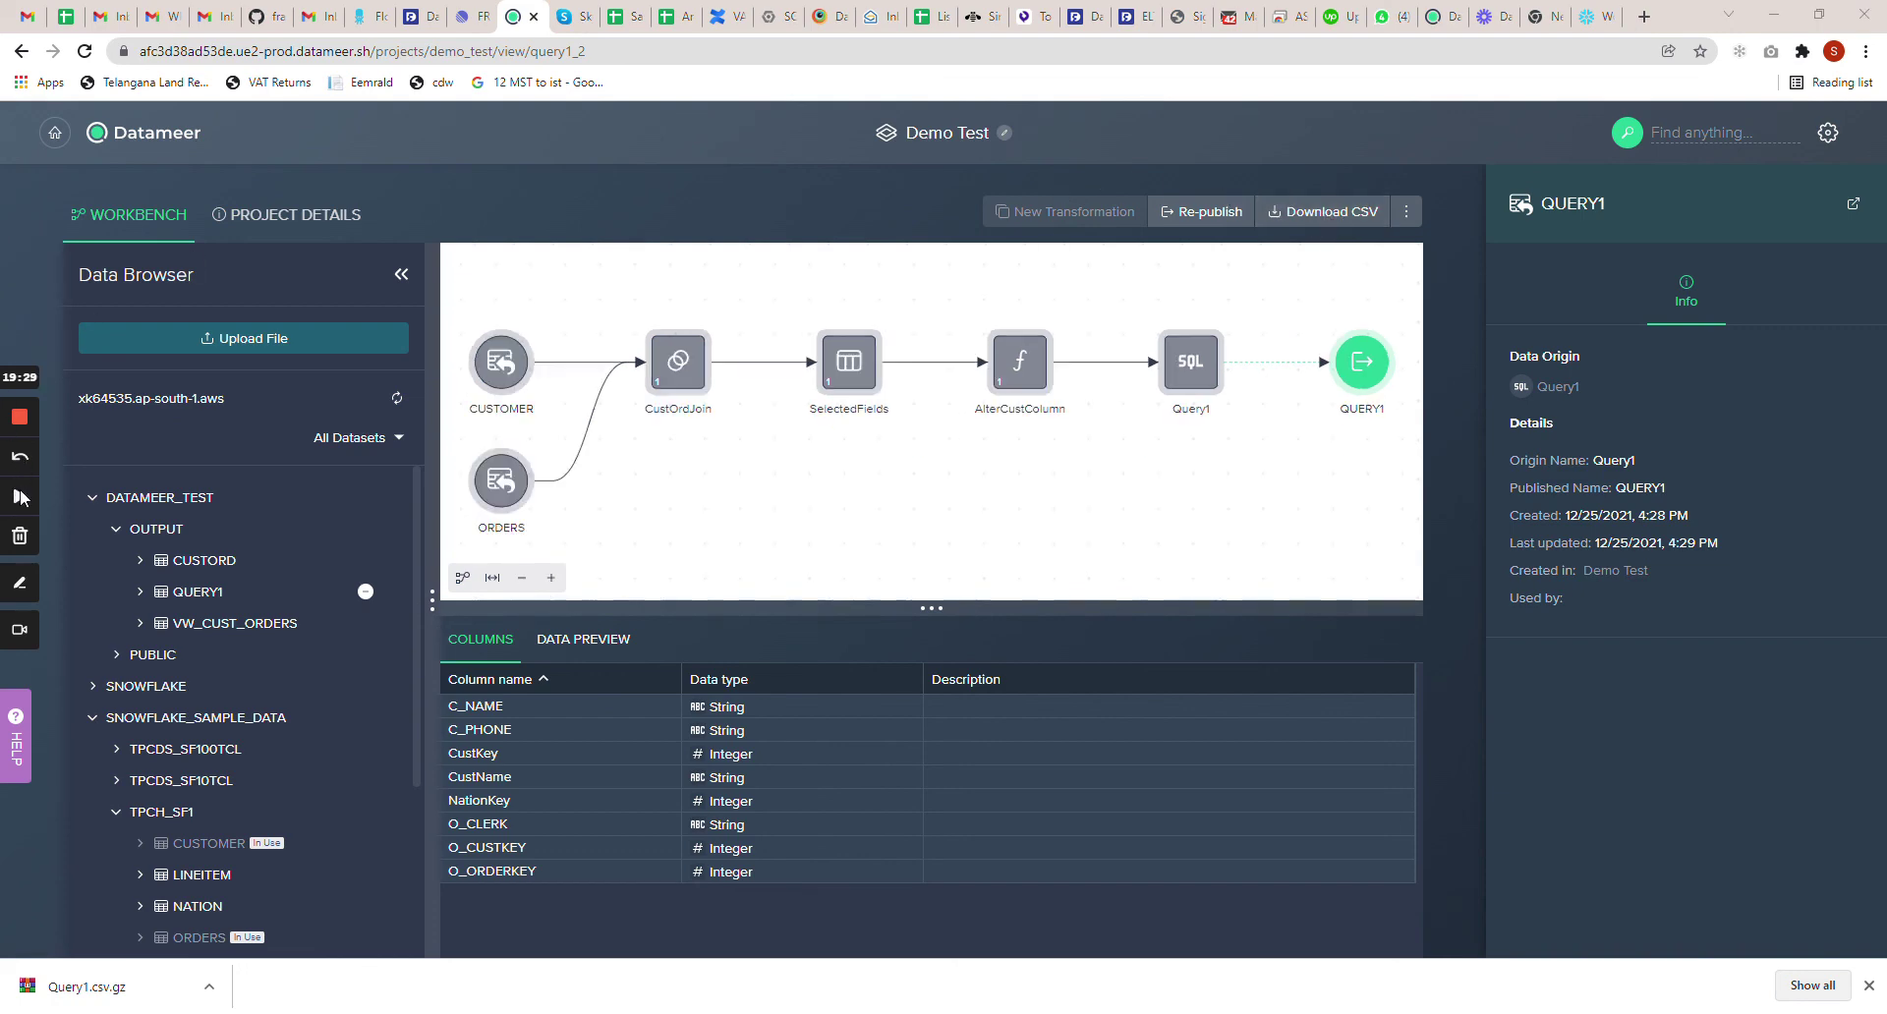